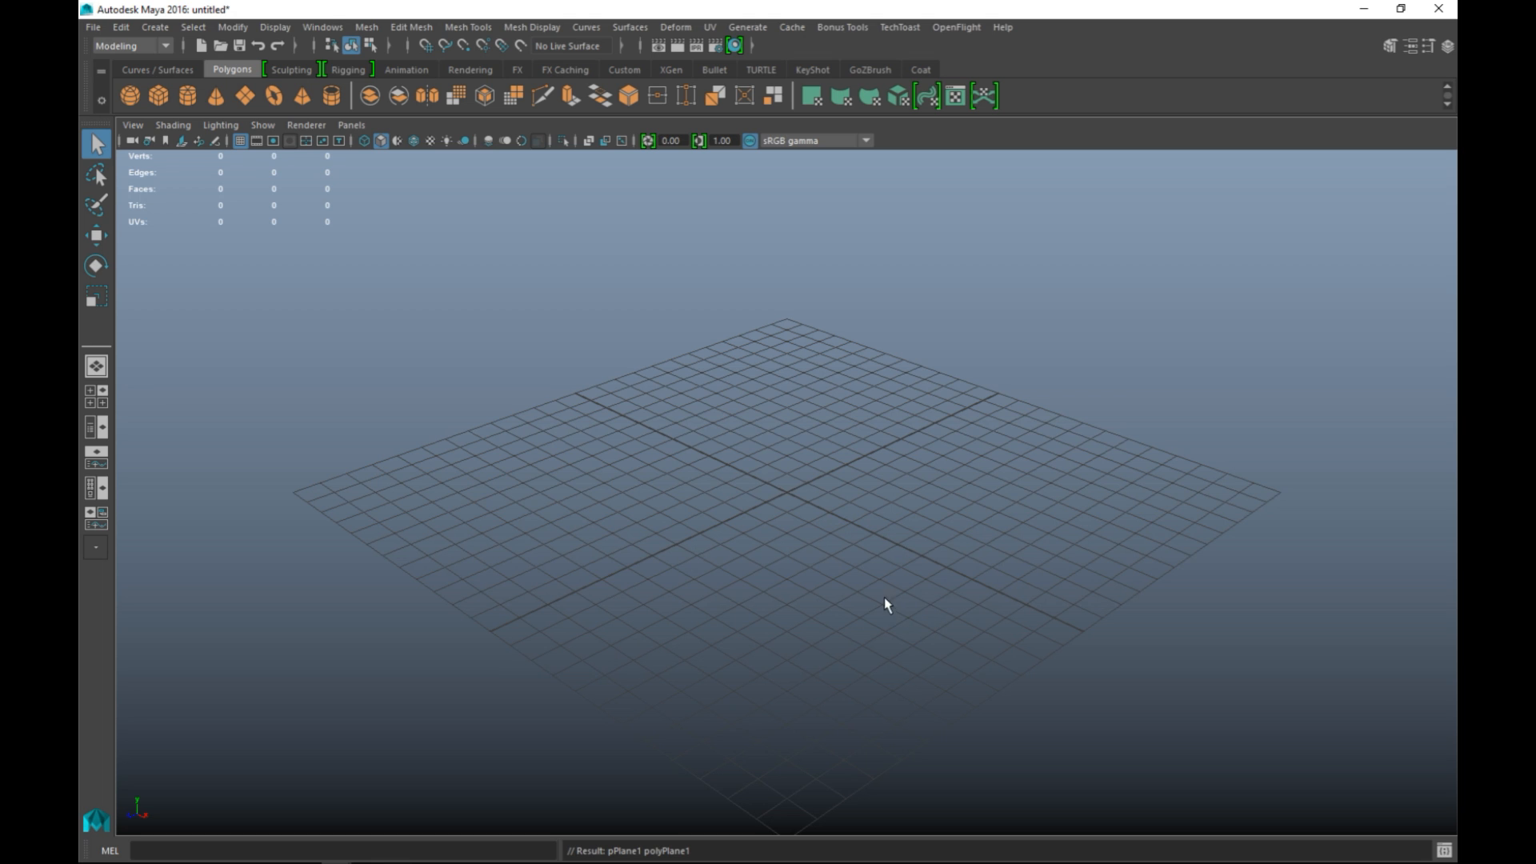
Set the polygon plane's width and height subdivisions to 1.
{"action": "scroll", "coordinate": [871, 586], "scroll_direction": "up", "scroll_amount": 5}
{"action": "scroll", "coordinate": [872, 591], "scroll_direction": "up", "scroll_amount": 3}
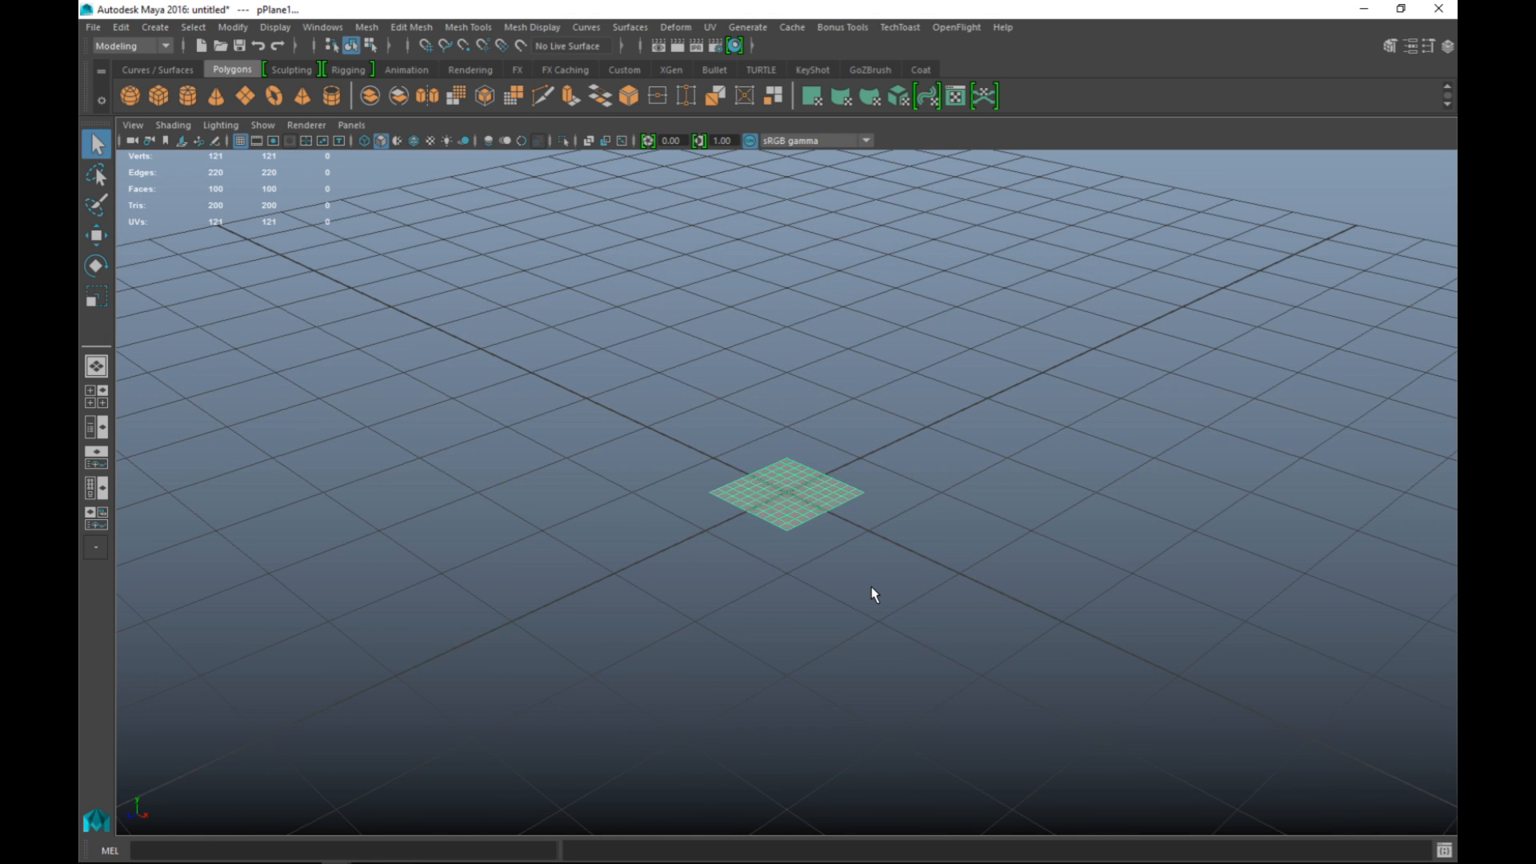
{"action": "key", "text": "ctrl+a"}
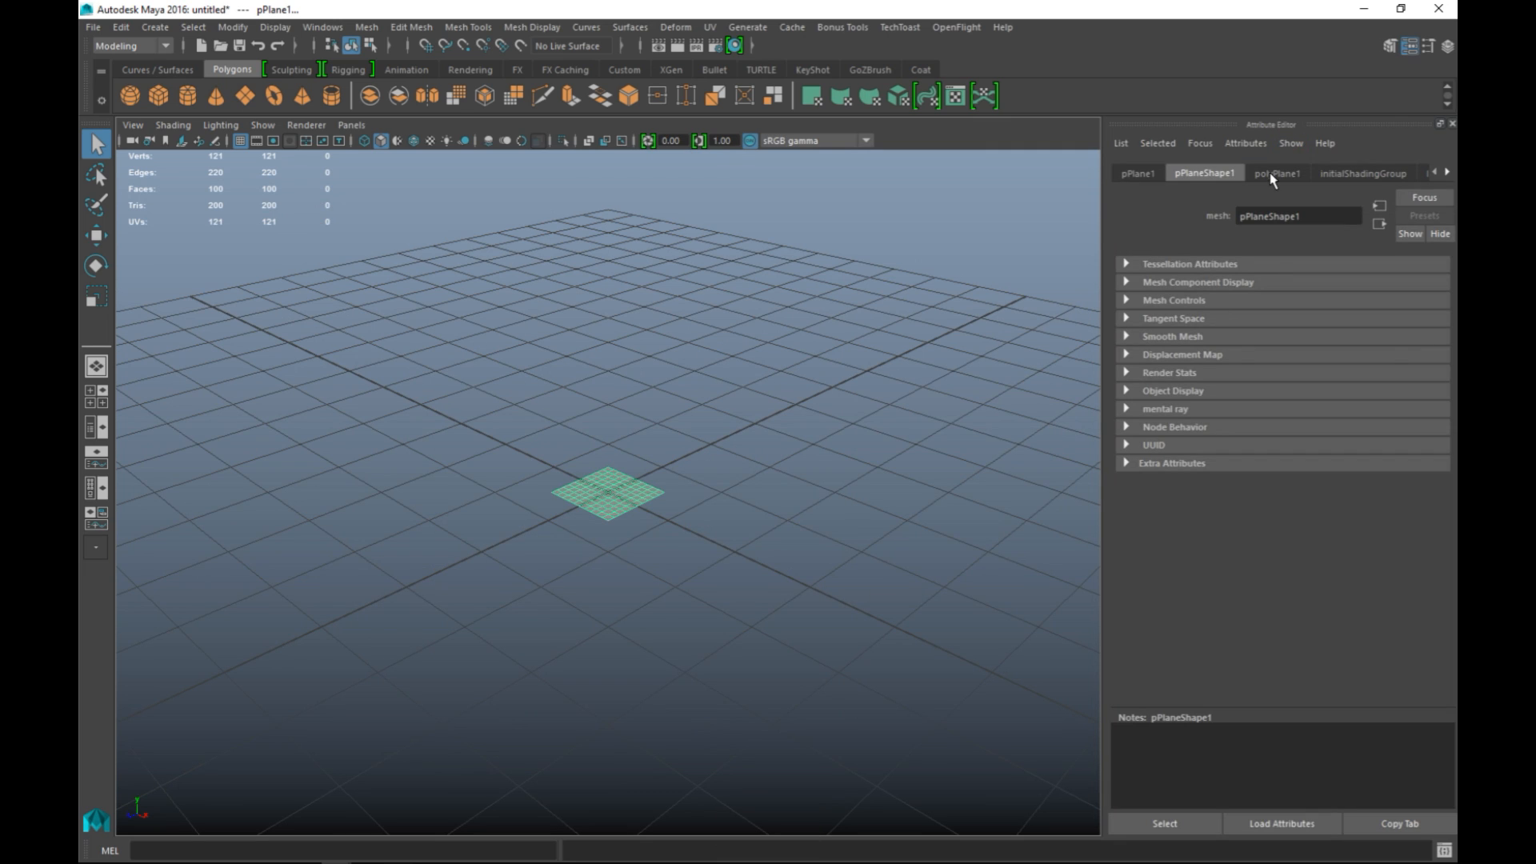
{"action": "left_click", "coordinate": [1280, 175]}
{"action": "double_click", "coordinate": [1264, 321]}
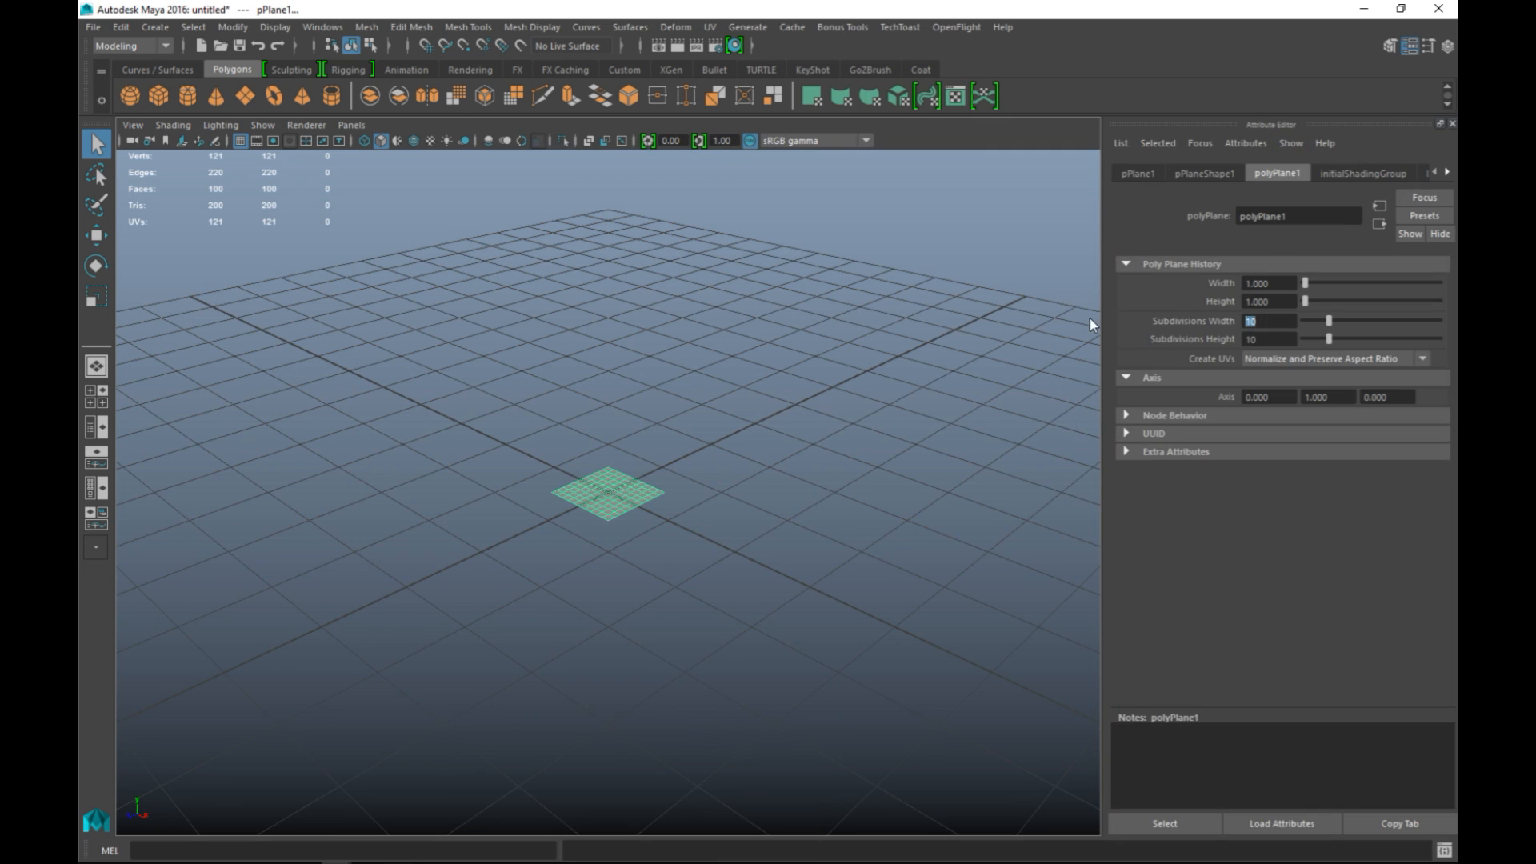
{"action": "type", "text": "1"}
{"action": "double_click", "coordinate": [1285, 338]}
{"action": "key", "text": "Return"}
{"action": "left_click", "coordinate": [749, 542]}
{"action": "left_click", "coordinate": [642, 502]}
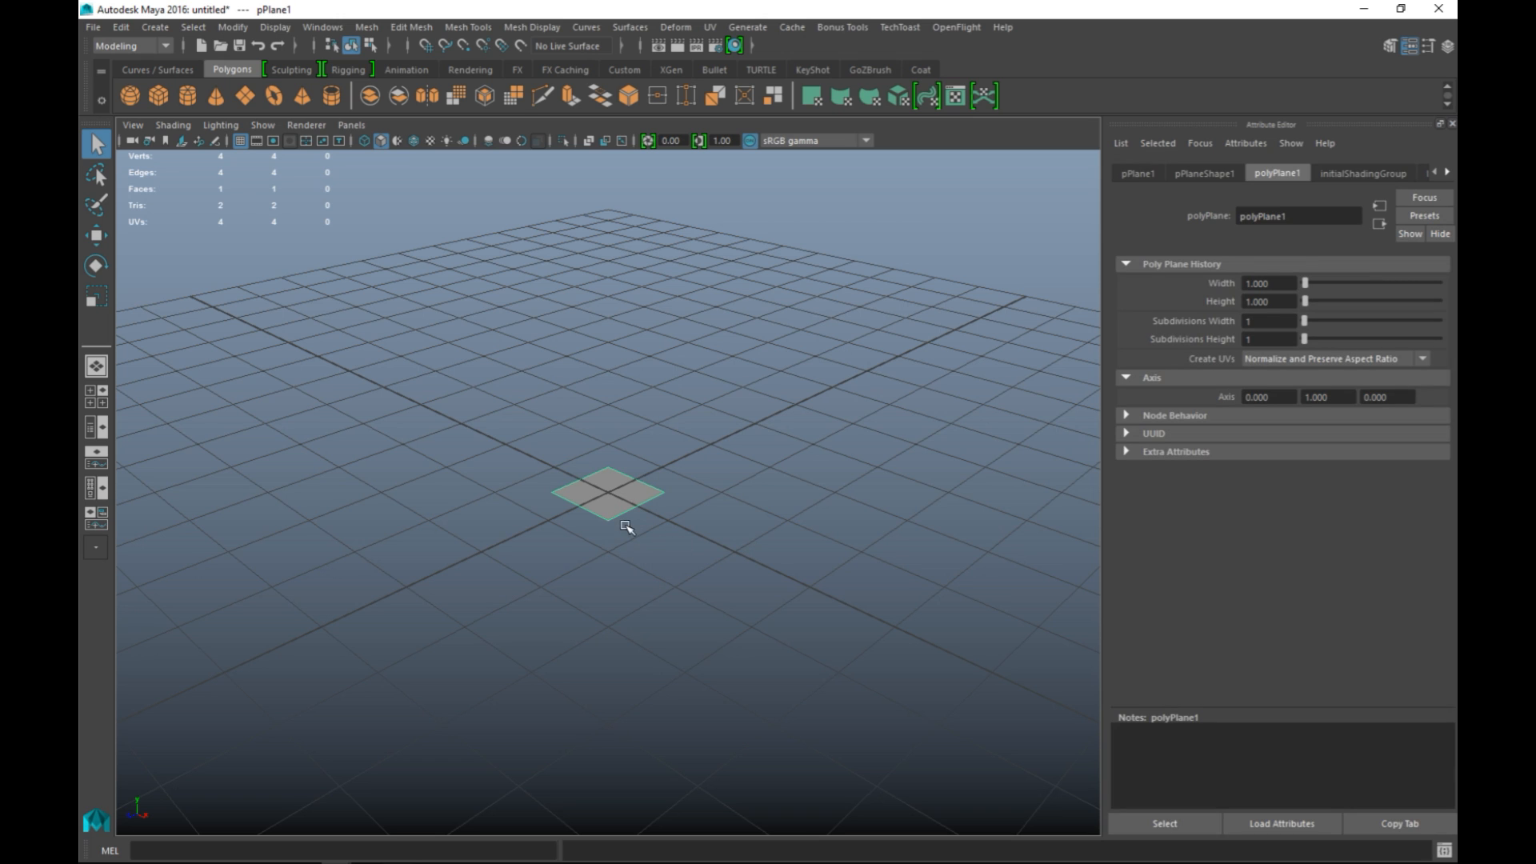
Scale the plane up uniformly until it covers most of the grid.
{"action": "key", "text": "r"}
{"action": "left_click_drag", "start_coordinate": [607, 492], "coordinate": [1032, 477]}
{"action": "left_click_drag", "start_coordinate": [608, 489], "coordinate": [663, 496]}
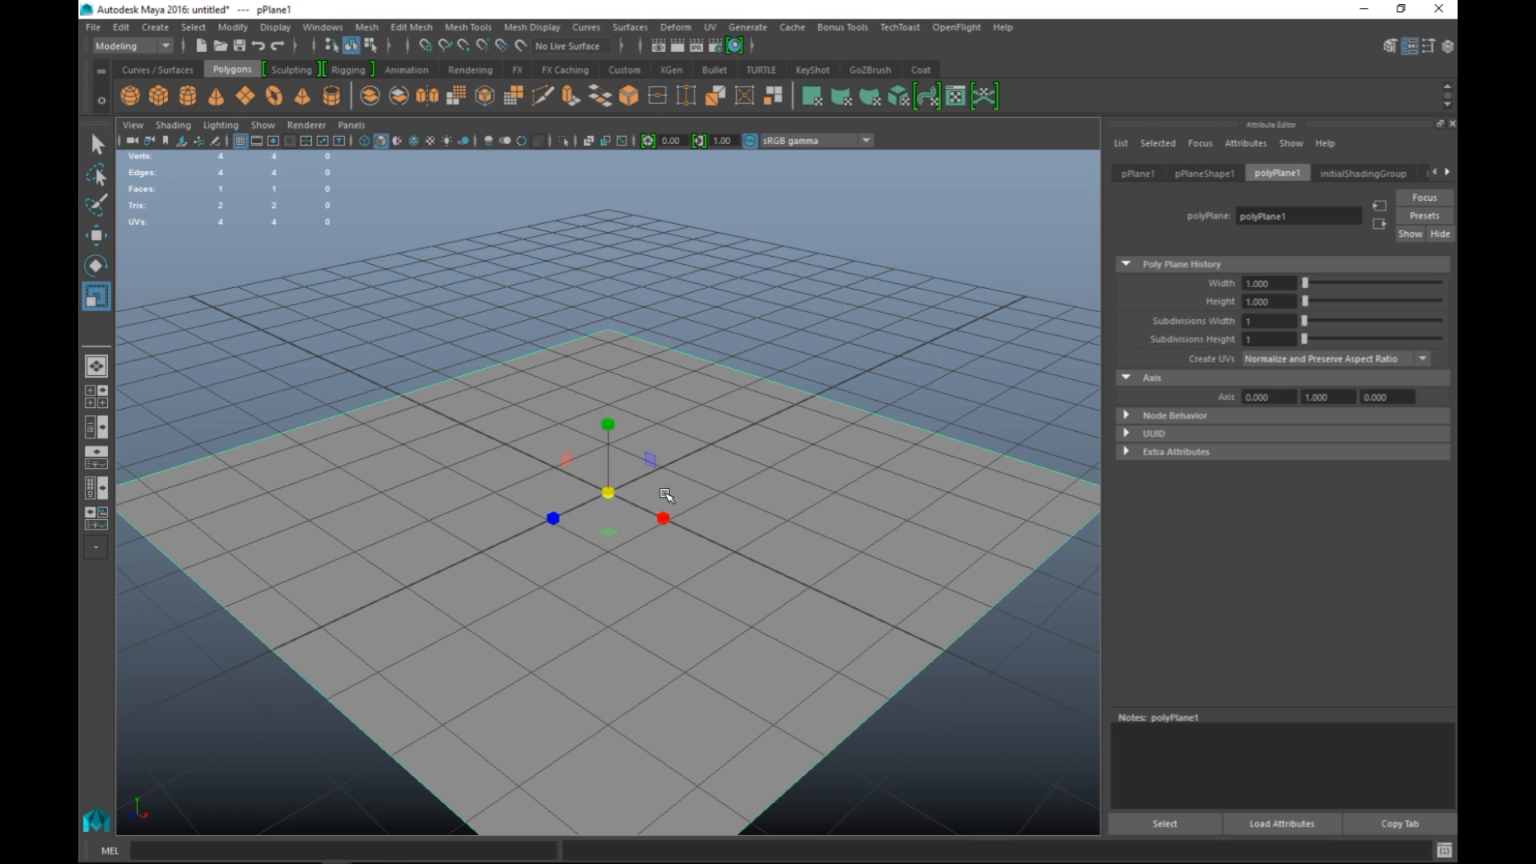
Rotate the enlarged plane about its Z axis until it stands upright like a wall.
{"action": "key", "text": "e"}
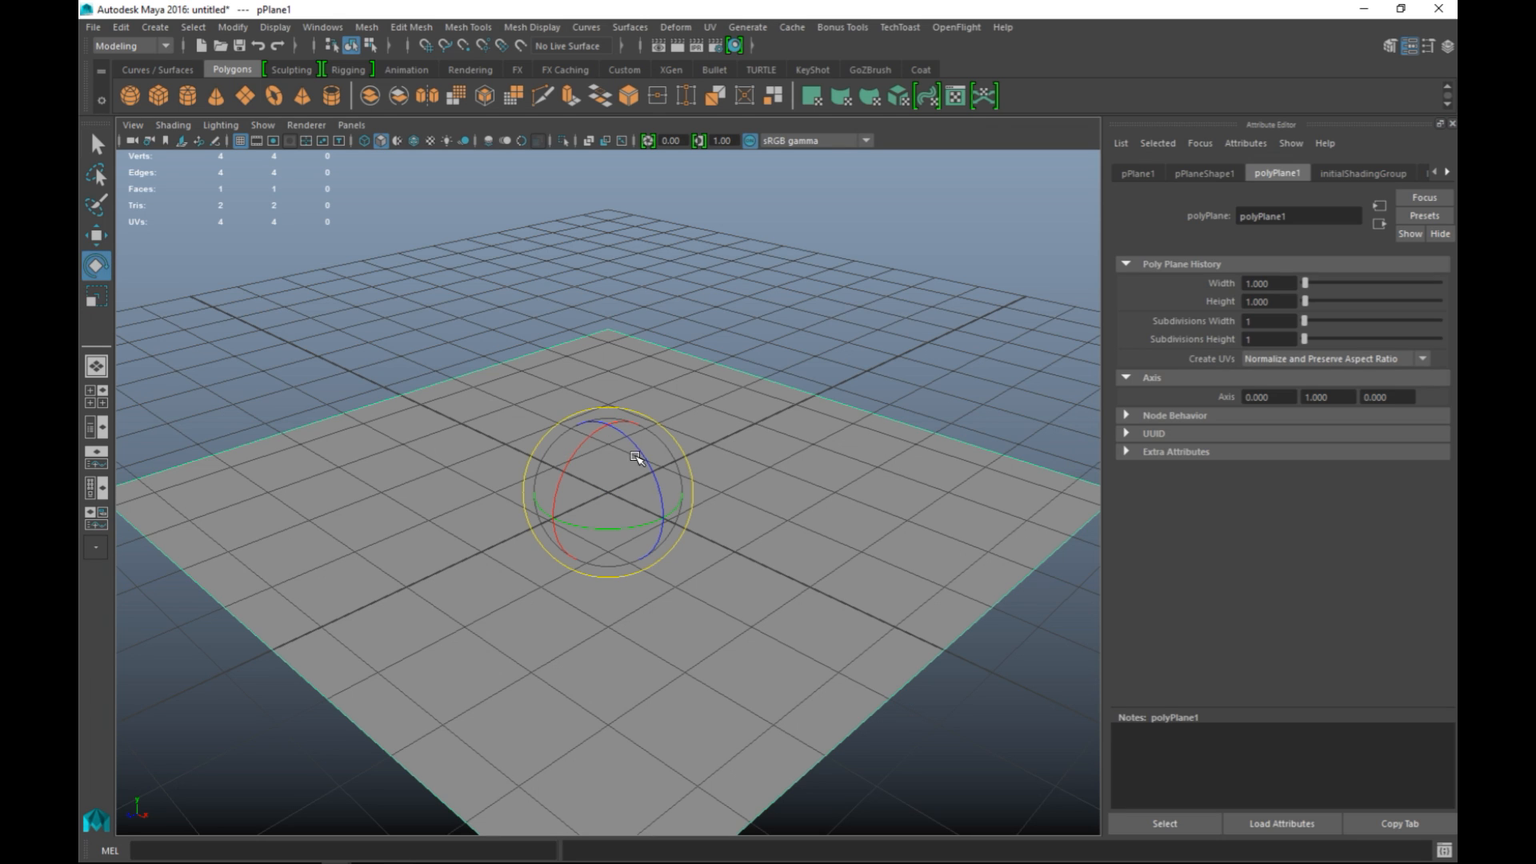
{"action": "left_click_drag", "start_coordinate": [637, 456], "coordinate": [638, 637]}
{"action": "middle_click_drag", "start_coordinate": [637, 637], "coordinate": [691, 641], "text": "alt"}
{"action": "left_click_drag", "start_coordinate": [691, 641], "coordinate": [737, 665], "text": "alt"}
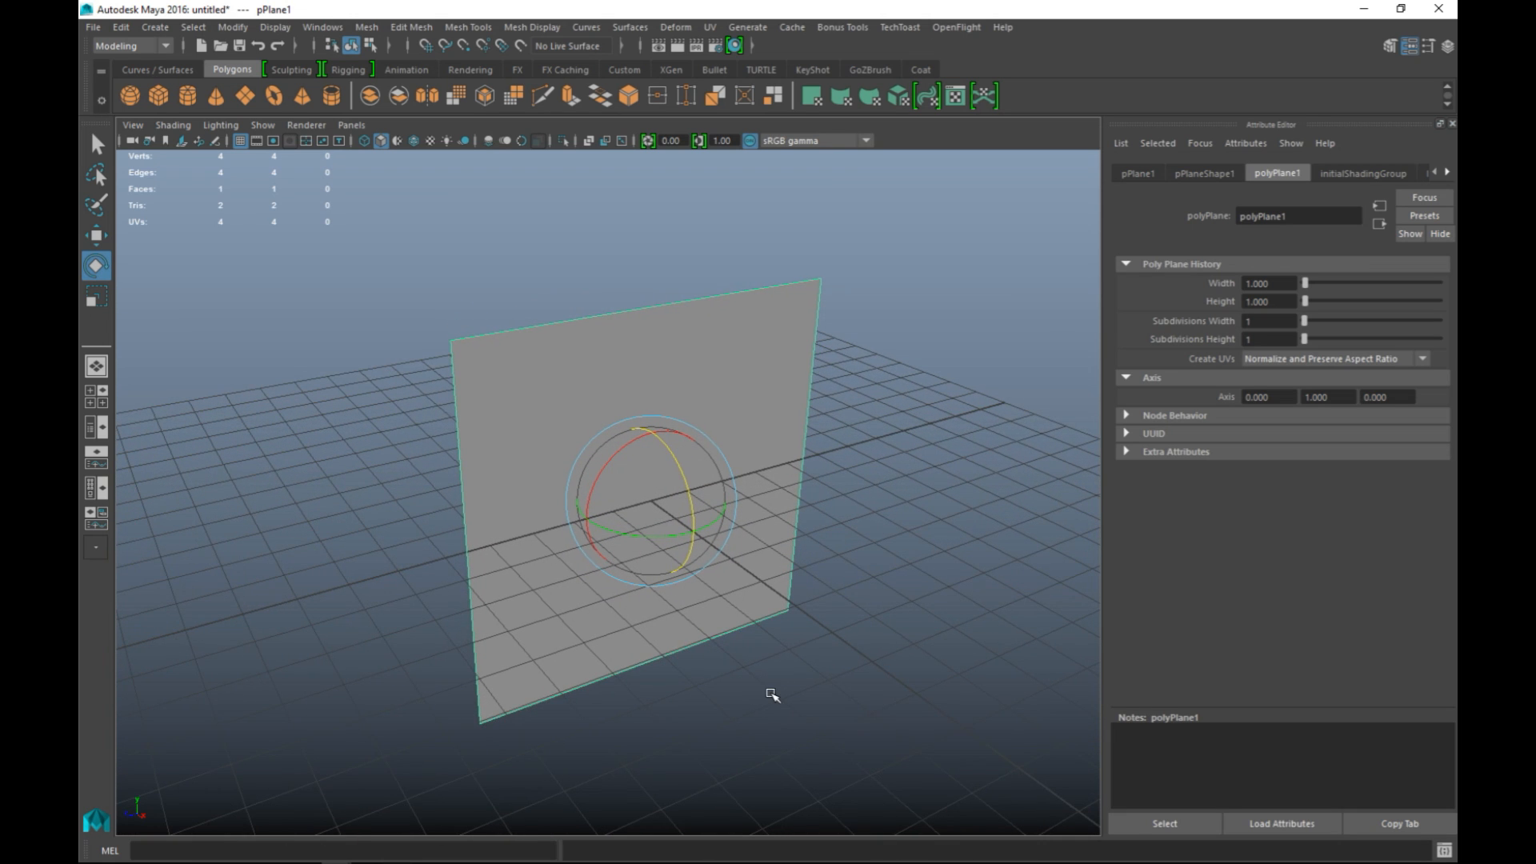
{"action": "scroll", "coordinate": [772, 692], "scroll_direction": "up", "scroll_amount": 2}
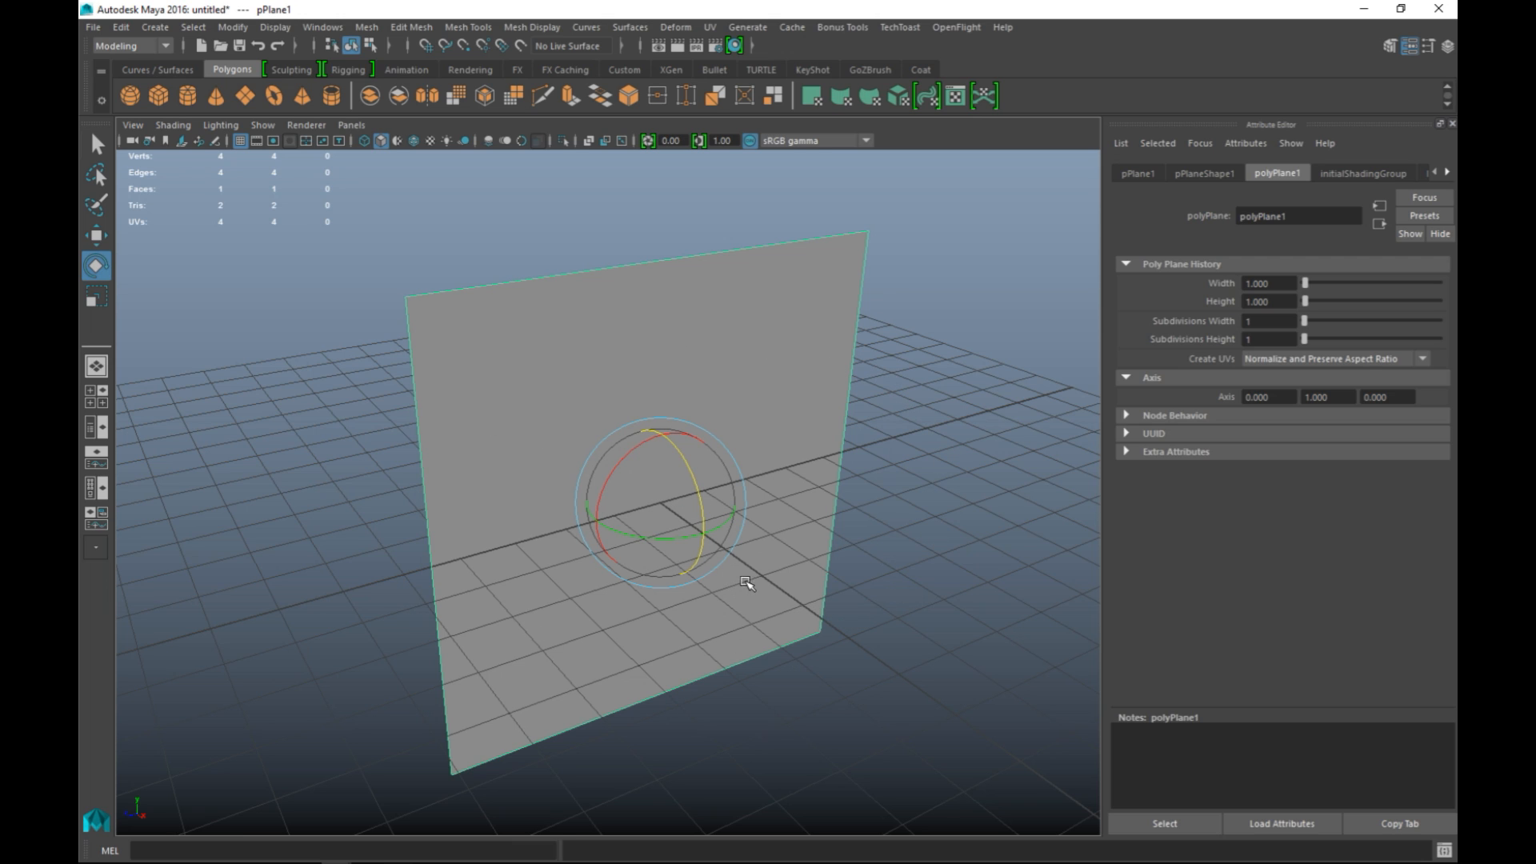
Check the plane's UV layout in the UV Editor with its face selected, and minimize the editor.
{"action": "left_click", "coordinate": [711, 27]}
{"action": "left_click", "coordinate": [760, 71]}
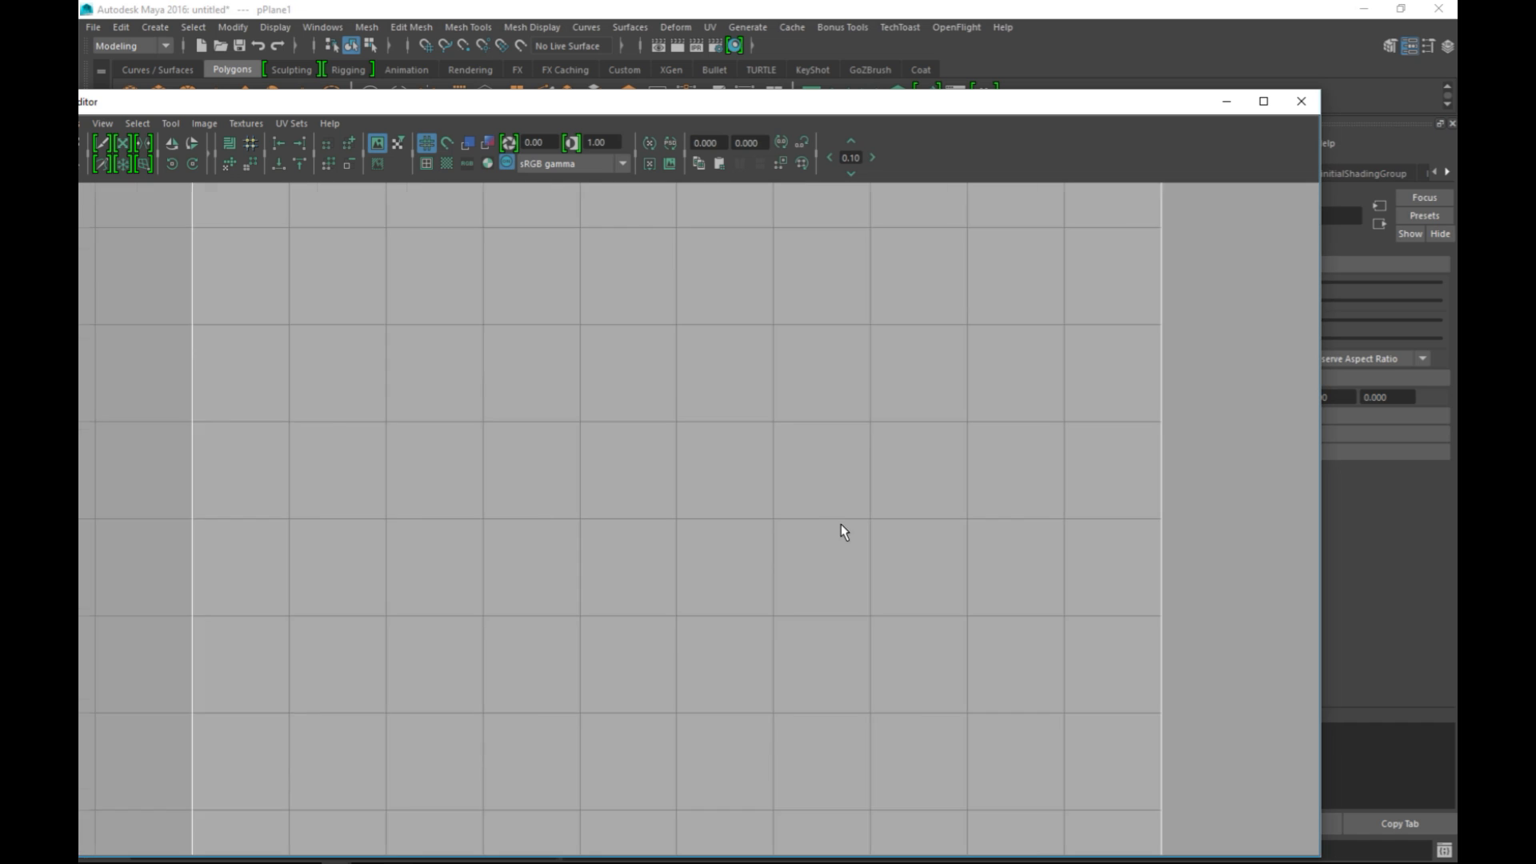
{"action": "right_click_drag", "start_coordinate": [627, 456], "coordinate": [627, 449]}
{"action": "left_click", "coordinate": [659, 452]}
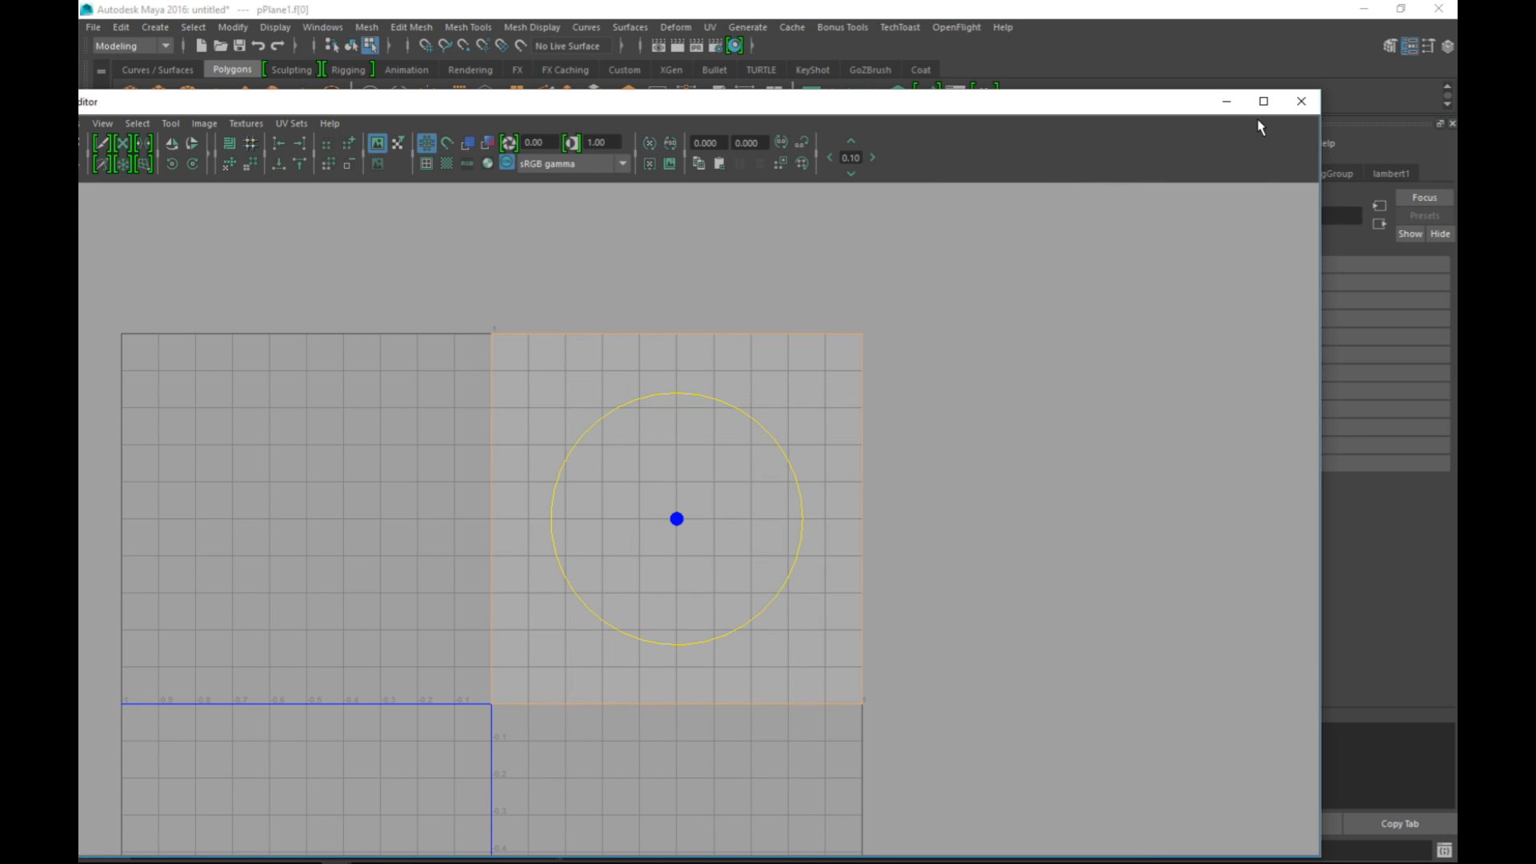
{"action": "left_click", "coordinate": [1226, 103]}
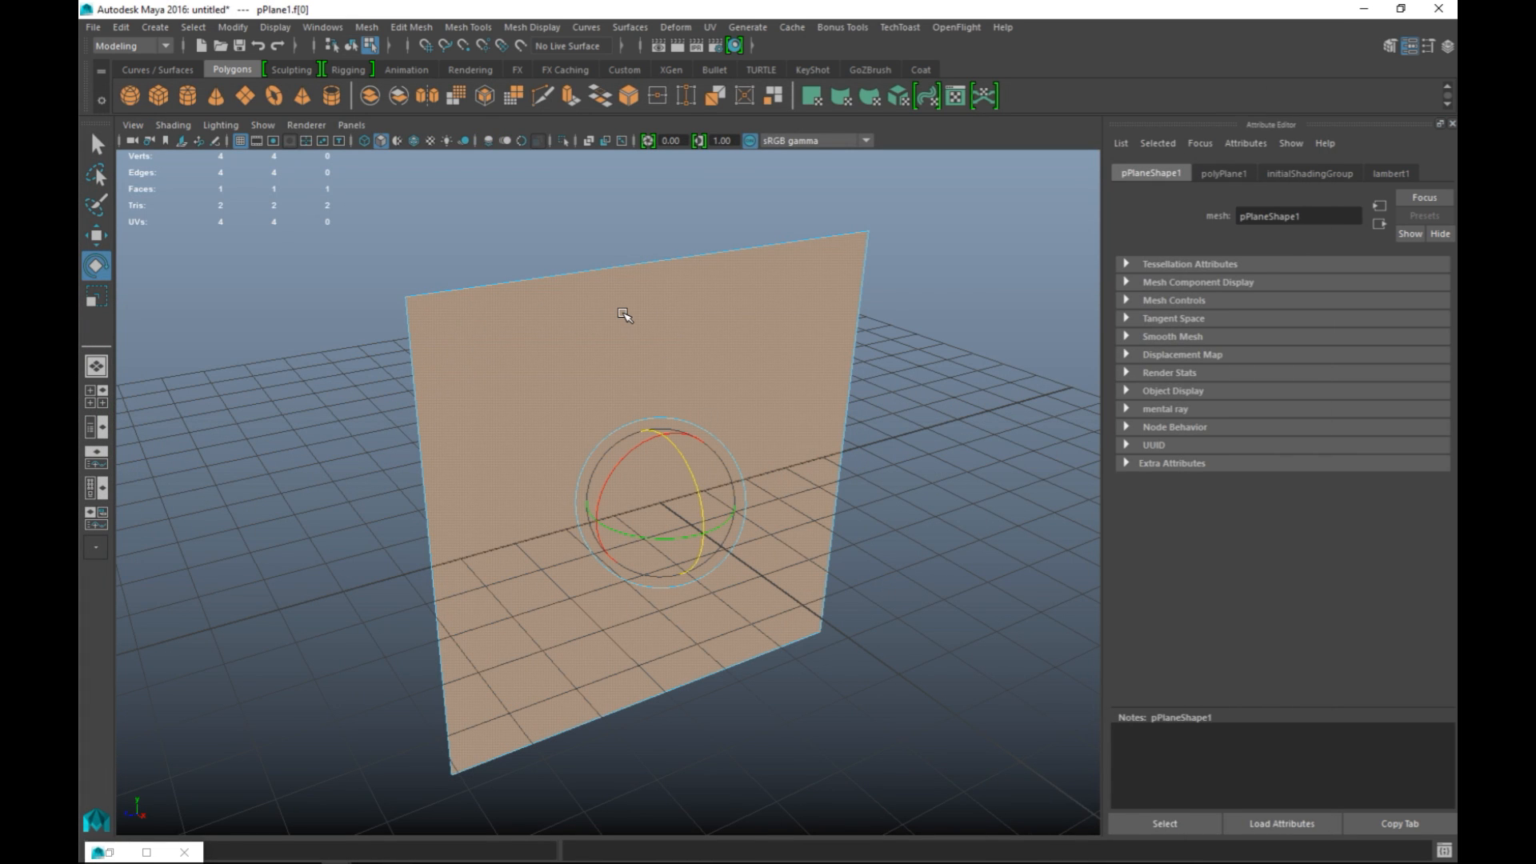
Assign a new Lambert material to the upright plane.
{"action": "right_click_drag", "start_coordinate": [623, 320], "coordinate": [785, 720]}
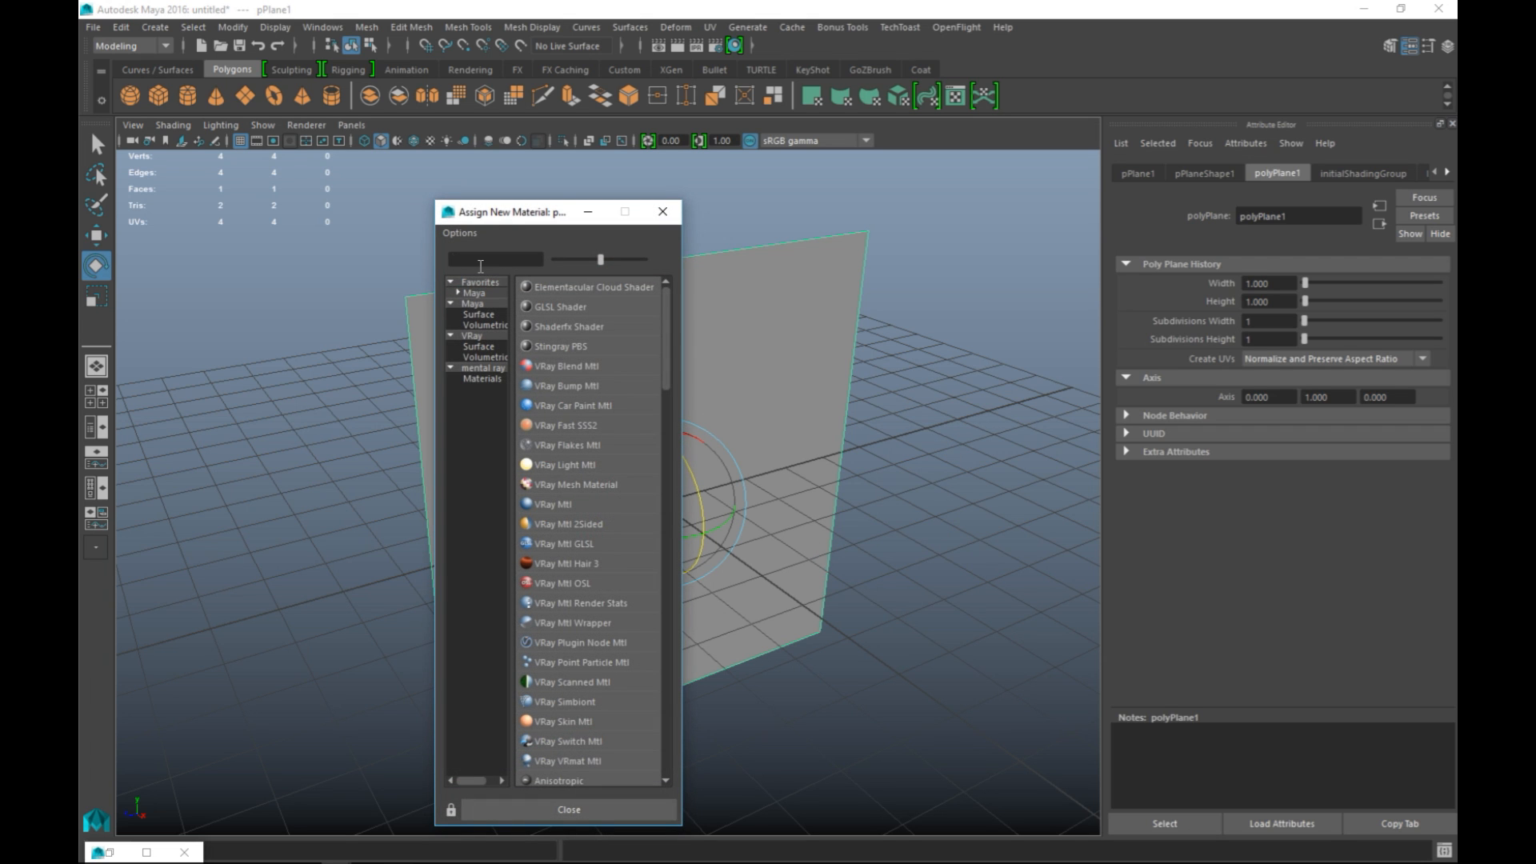
{"action": "type", "text": "la"}
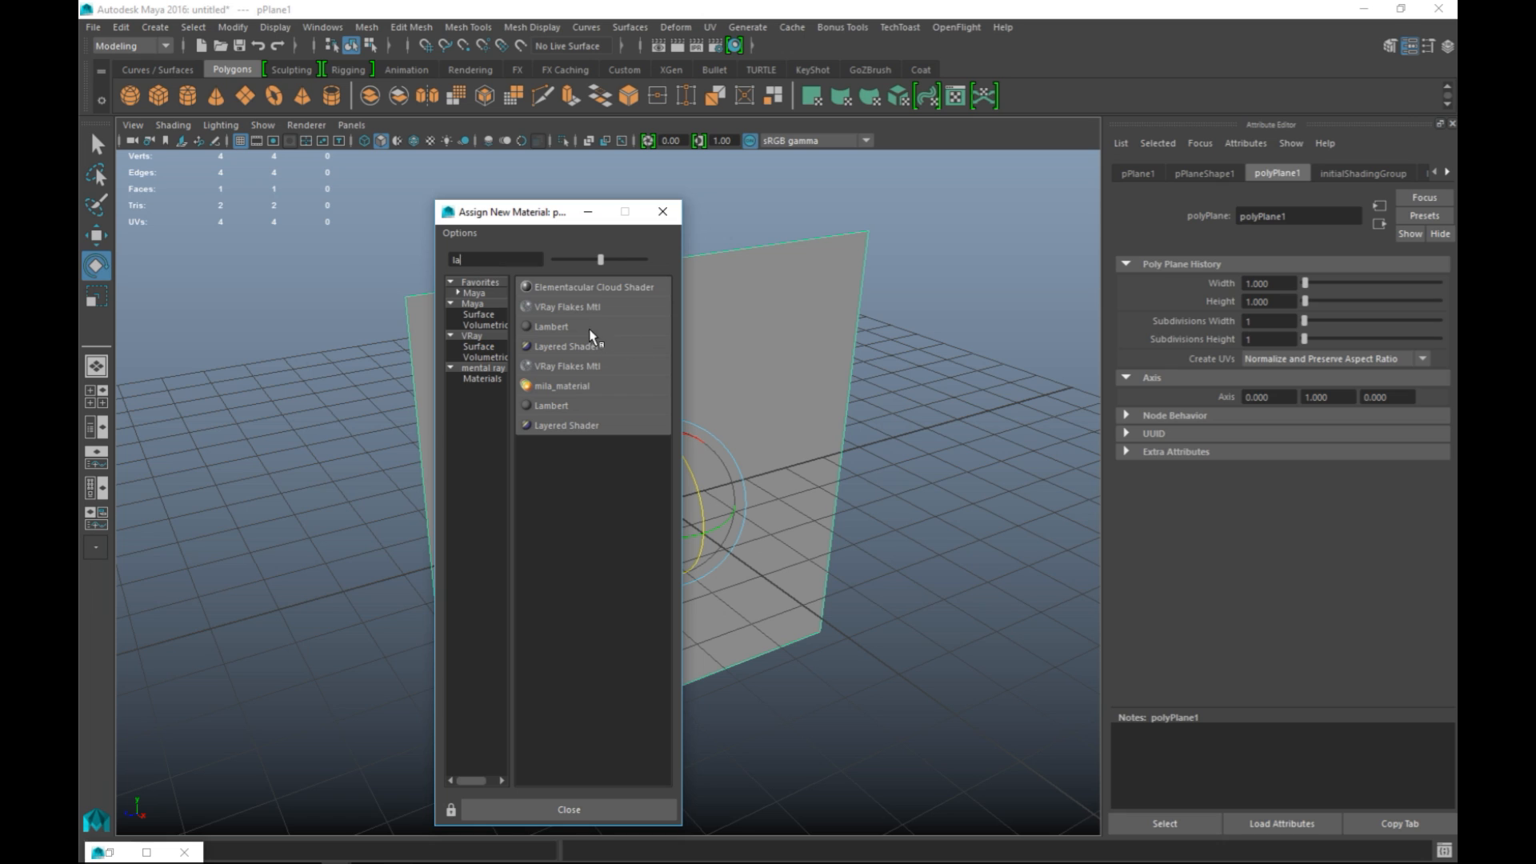
{"action": "left_click", "coordinate": [567, 328]}
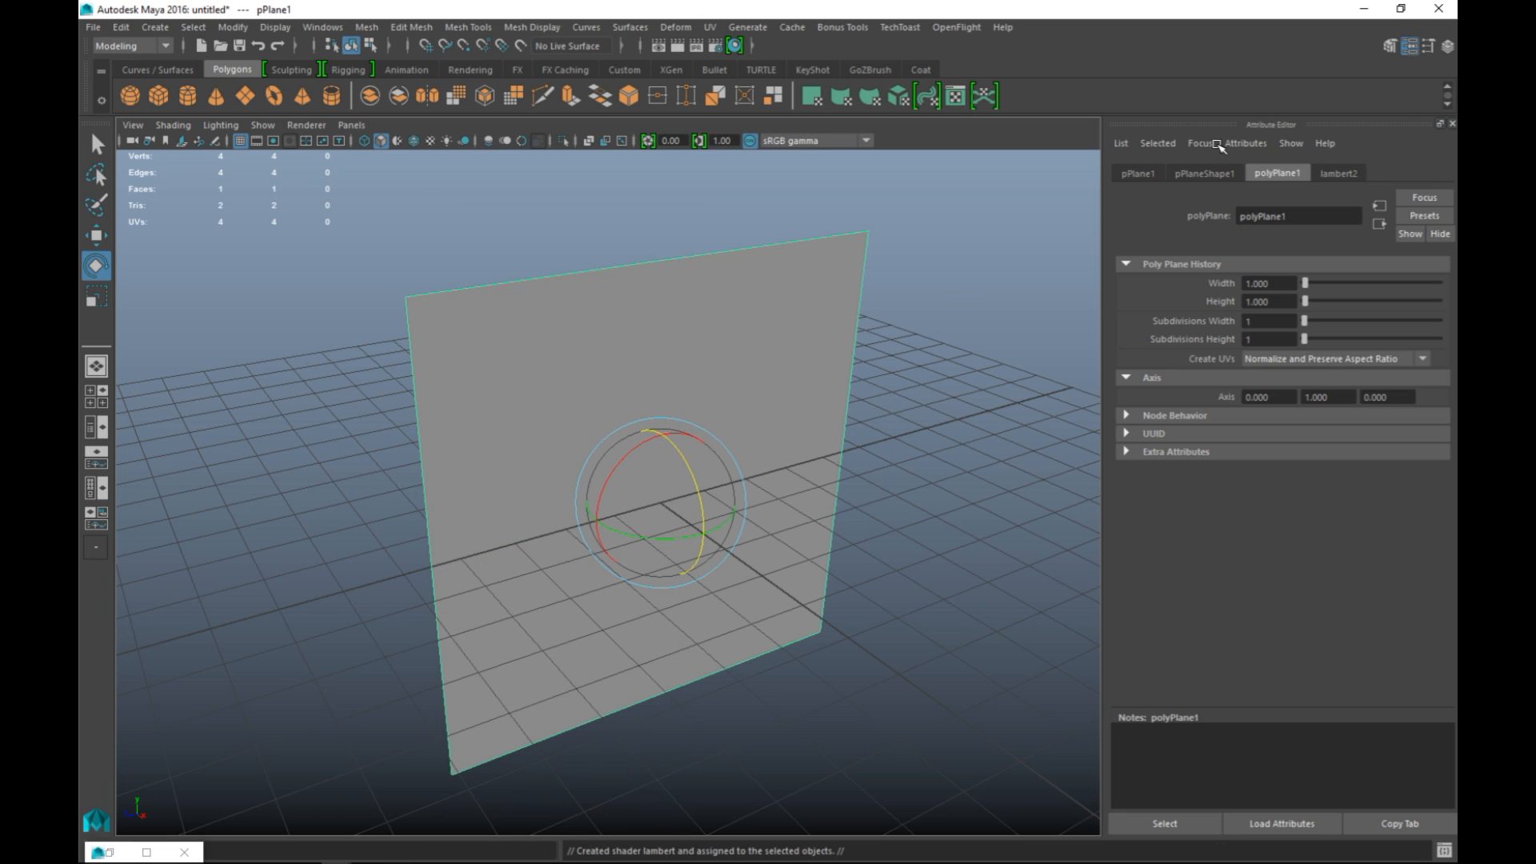
Connect a File texture node to the Color attribute of the plane's lambert2 material.
{"action": "left_click", "coordinate": [1344, 175]}
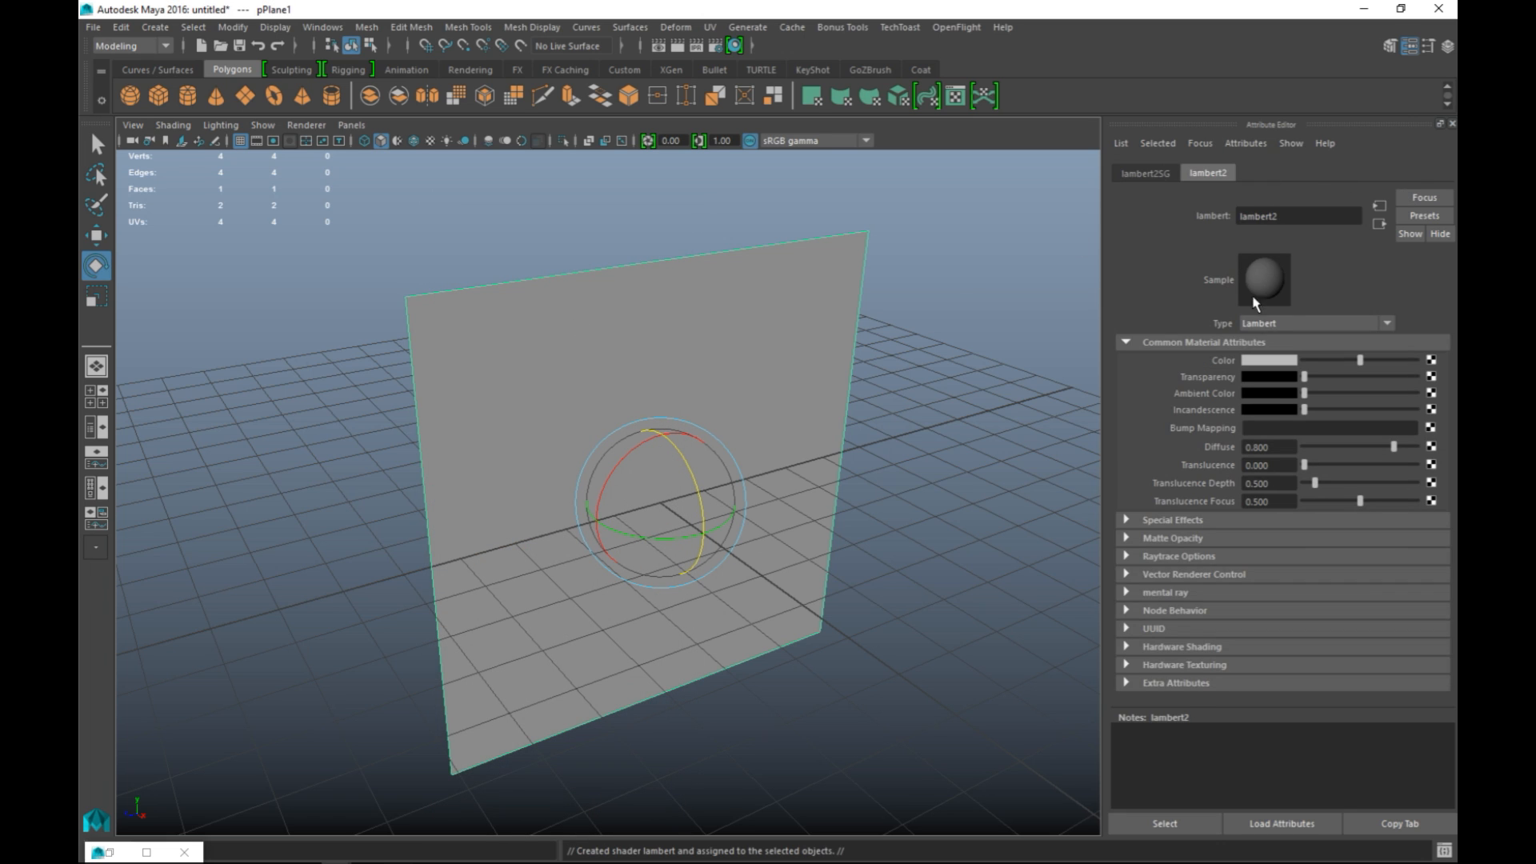
{"action": "left_click", "coordinate": [1431, 361]}
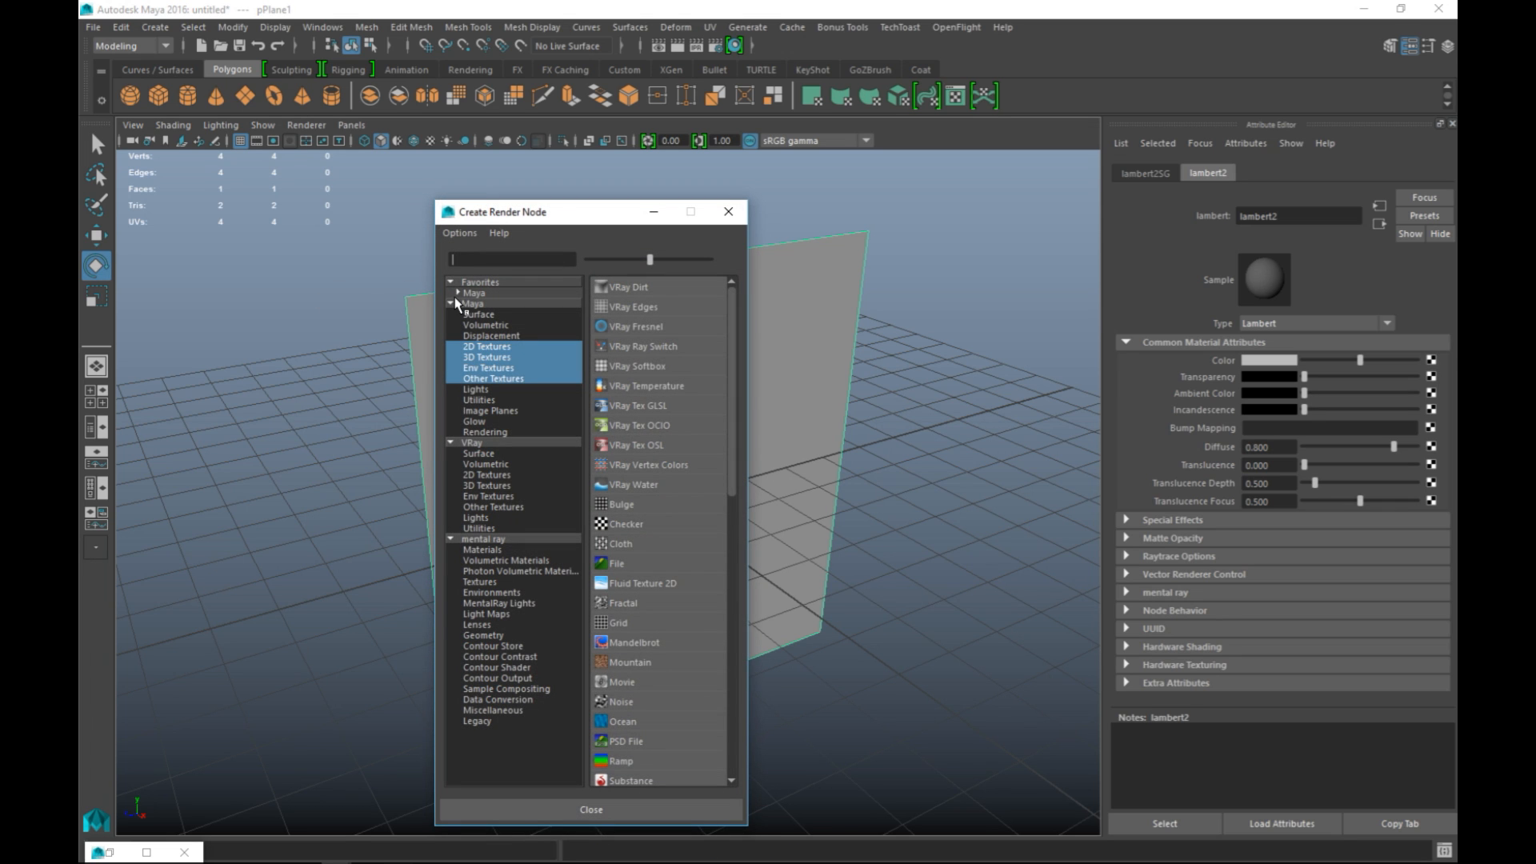
{"action": "type", "text": "file"}
{"action": "left_click", "coordinate": [619, 288]}
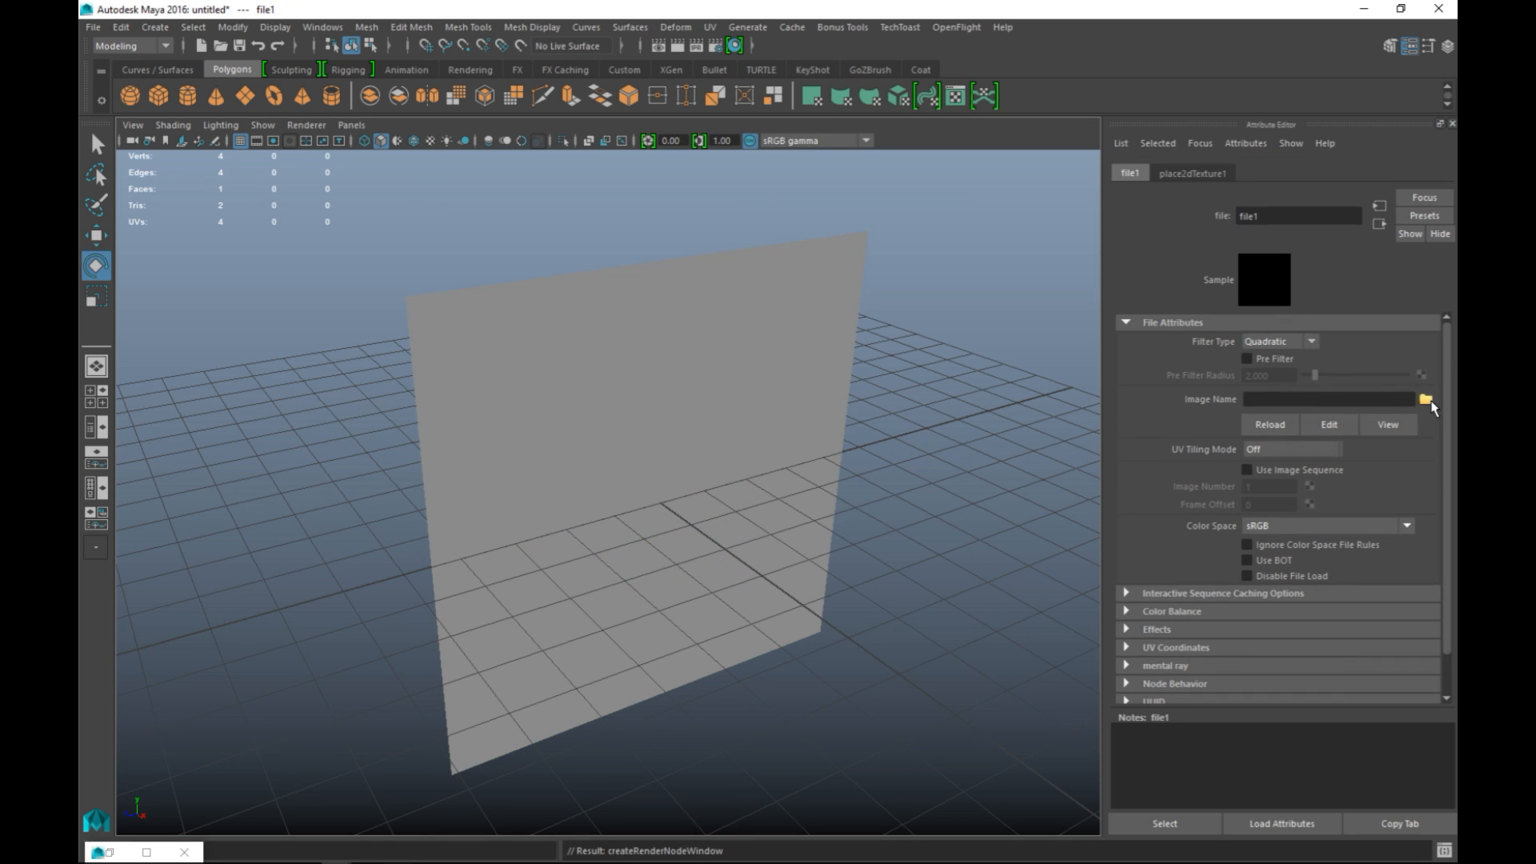
Load Brick Wall.jpg from the TutorialVideos folder Wall Crack 26-8-2016 into the file texture, and turn on textured display in the viewport.
{"action": "left_click", "coordinate": [1426, 400]}
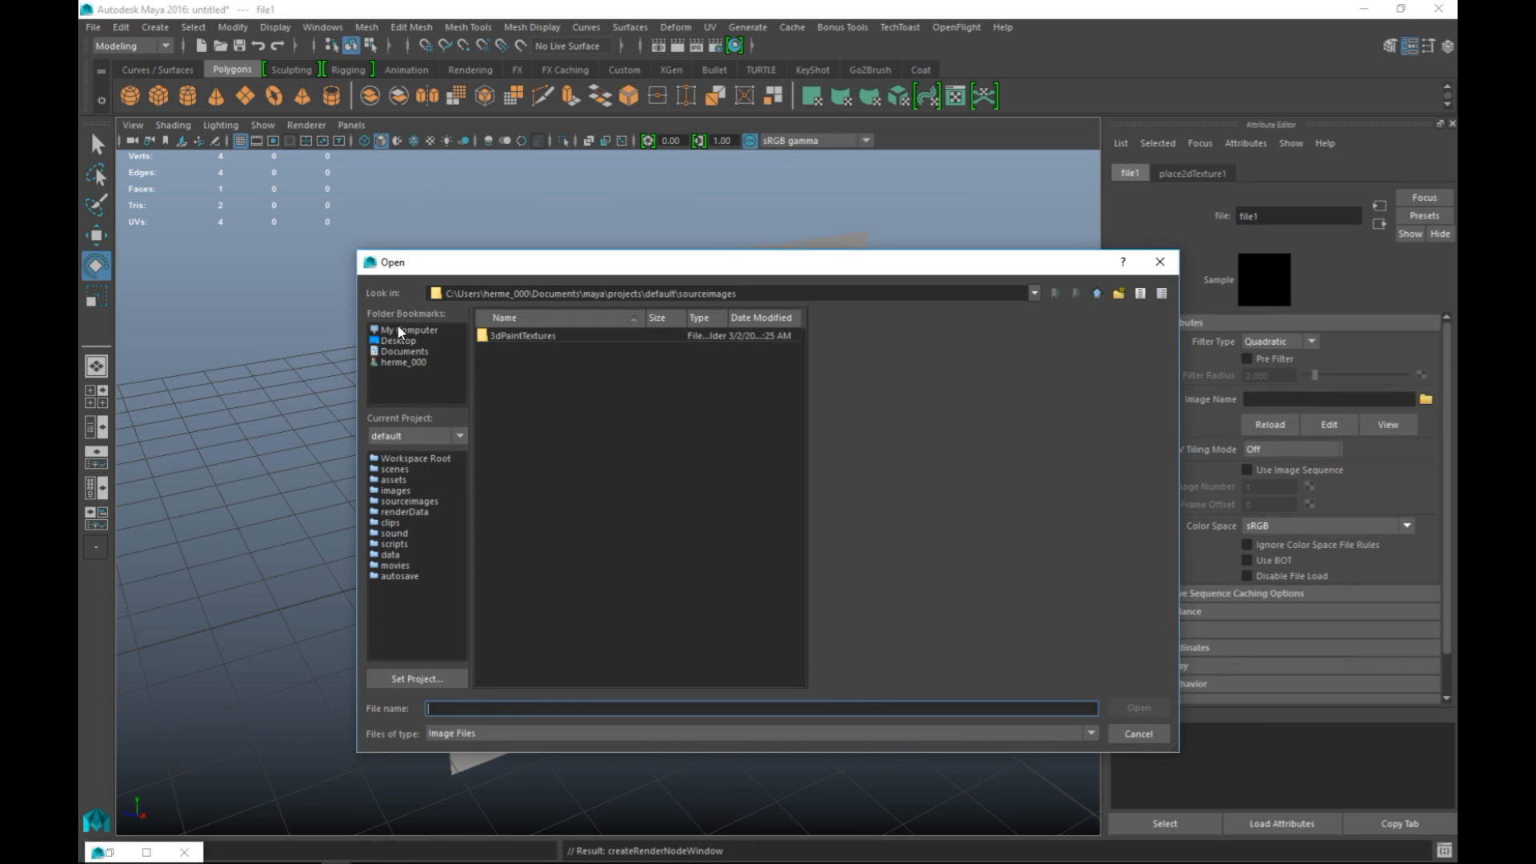
{"action": "left_click", "coordinate": [397, 340]}
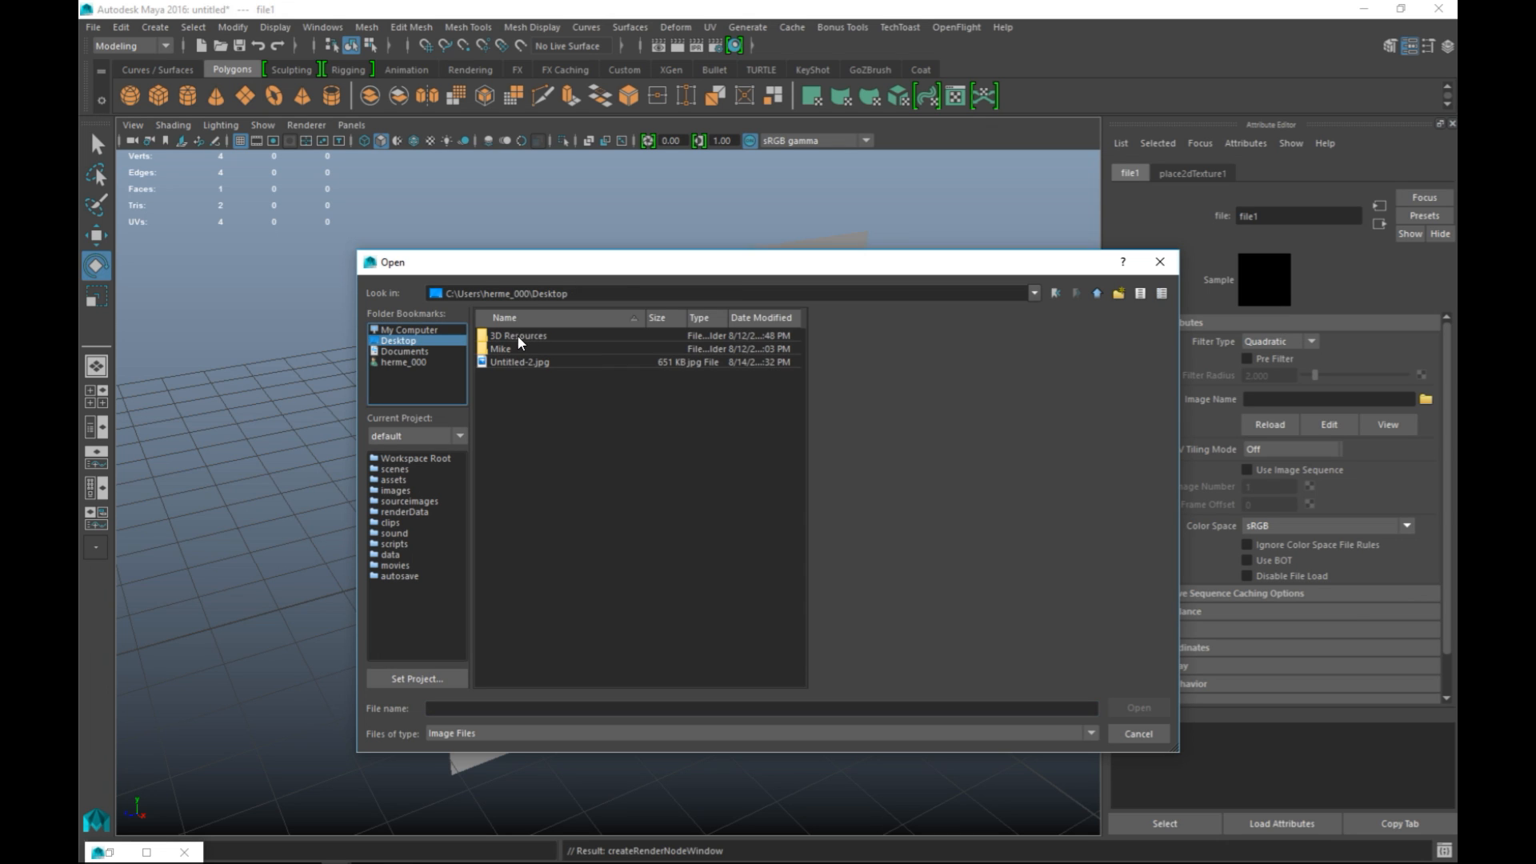
{"action": "double_click", "coordinate": [517, 335]}
{"action": "double_click", "coordinate": [520, 467]}
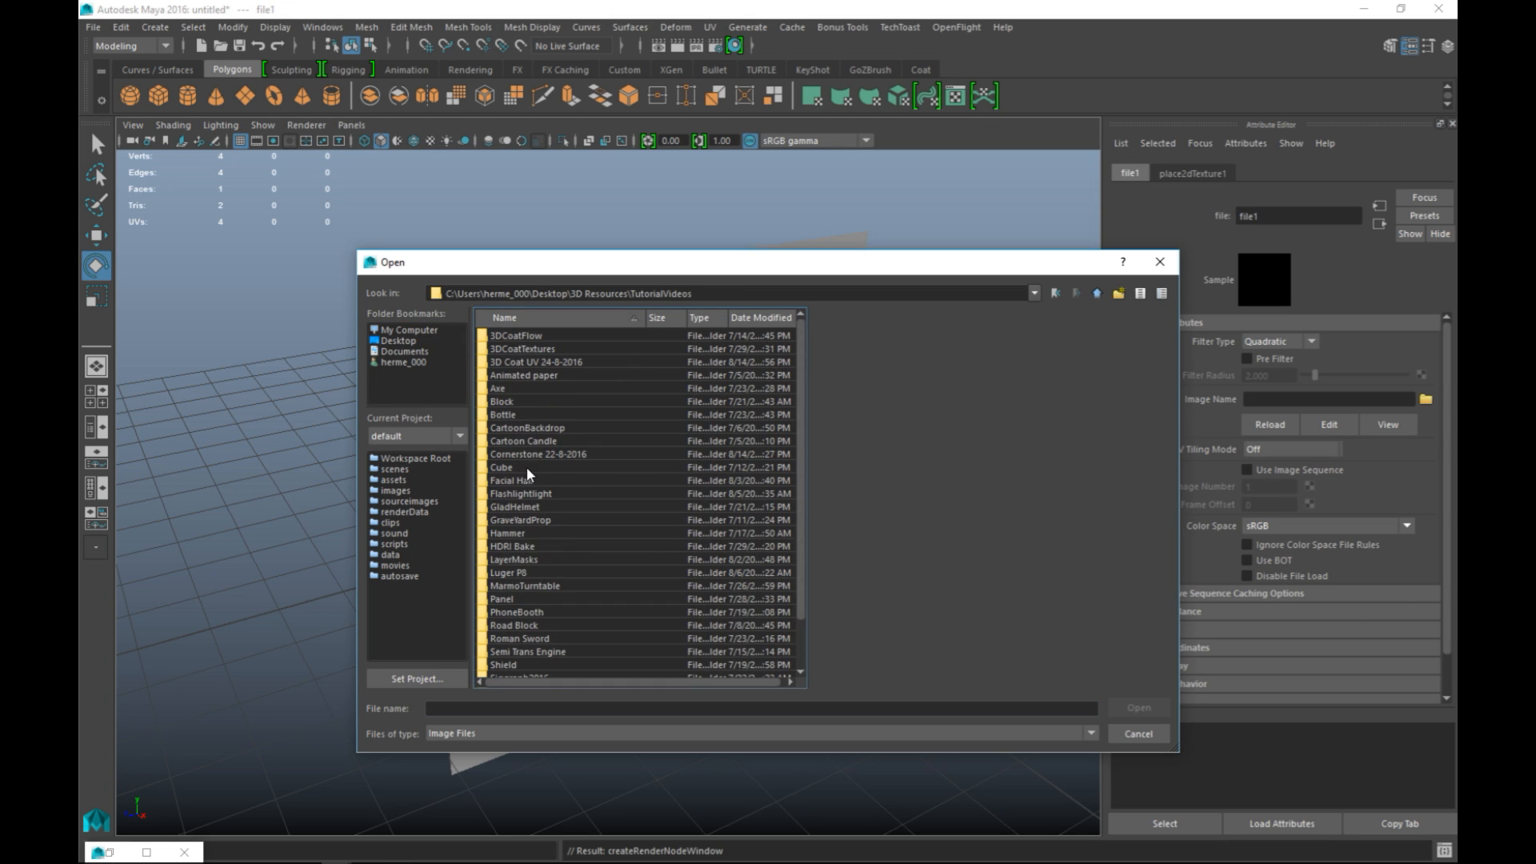
{"action": "scroll", "coordinate": [632, 419], "scroll_direction": "down", "scroll_amount": 2}
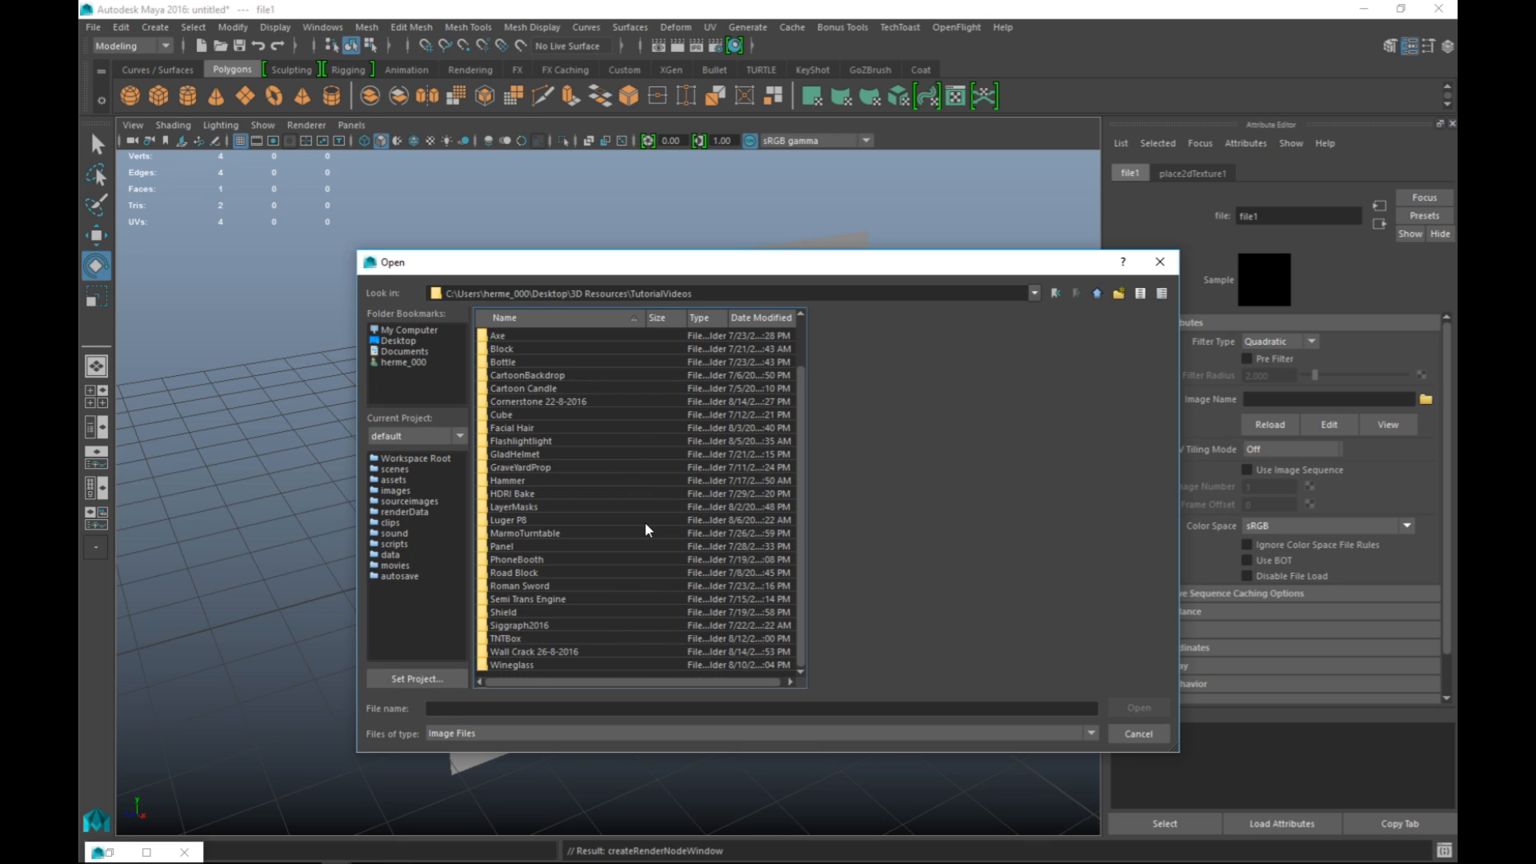
{"action": "double_click", "coordinate": [565, 651]}
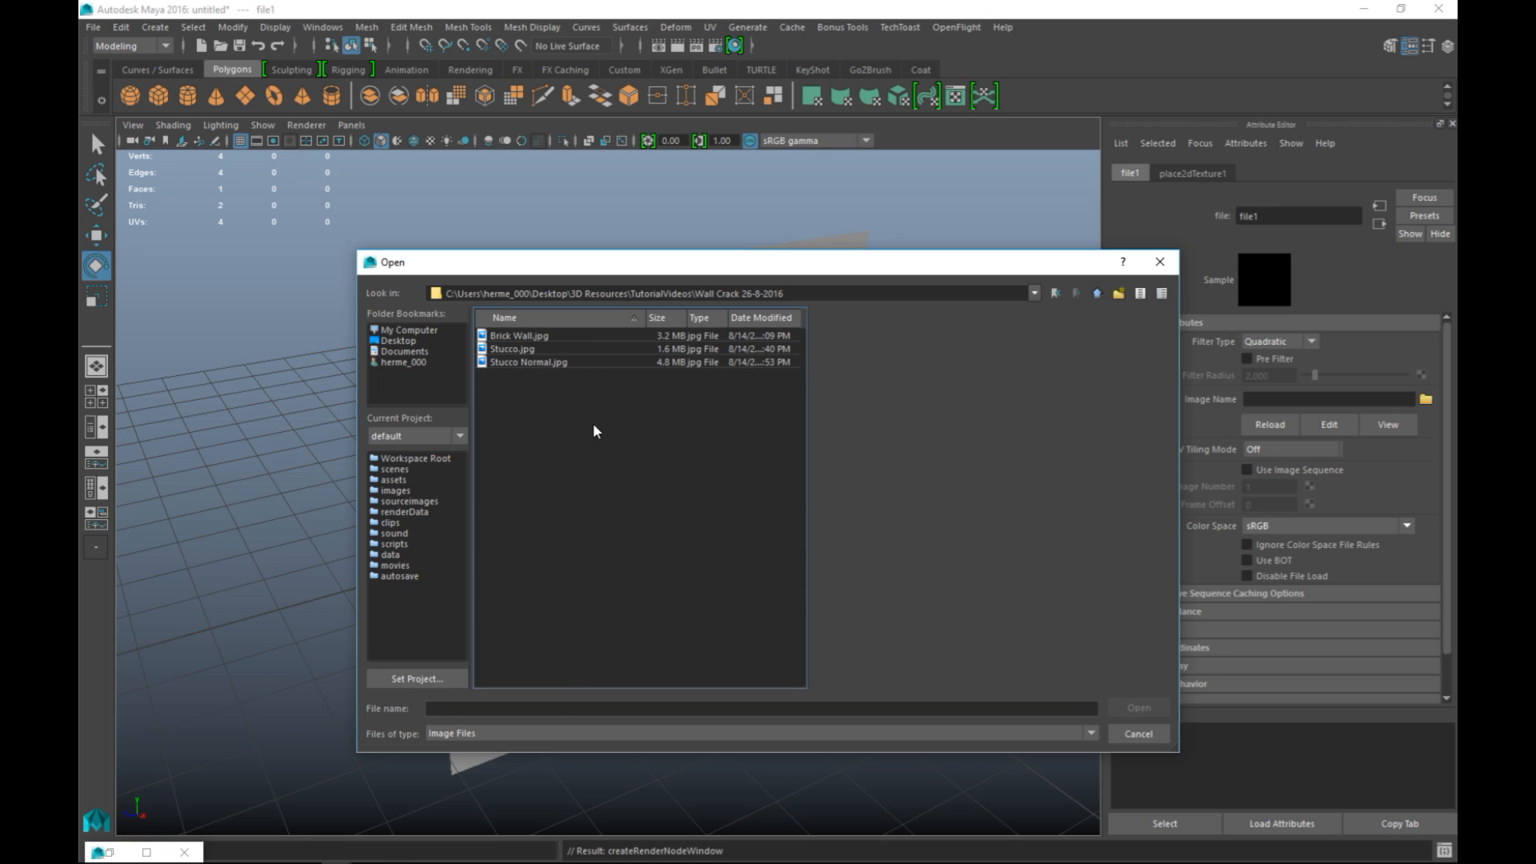
{"action": "left_click", "coordinate": [524, 336]}
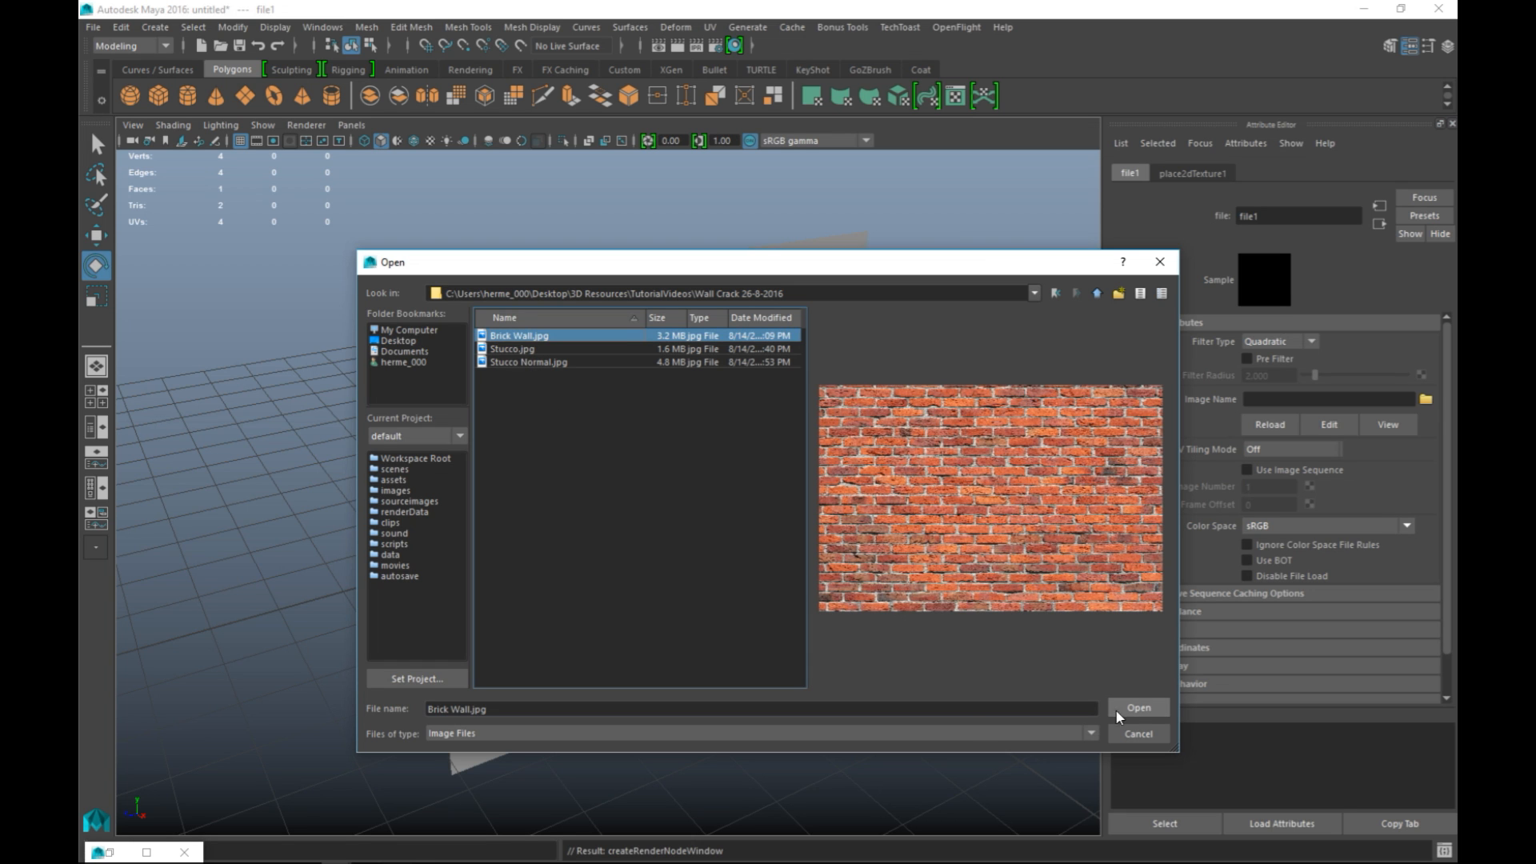
{"action": "left_click", "coordinate": [1138, 707]}
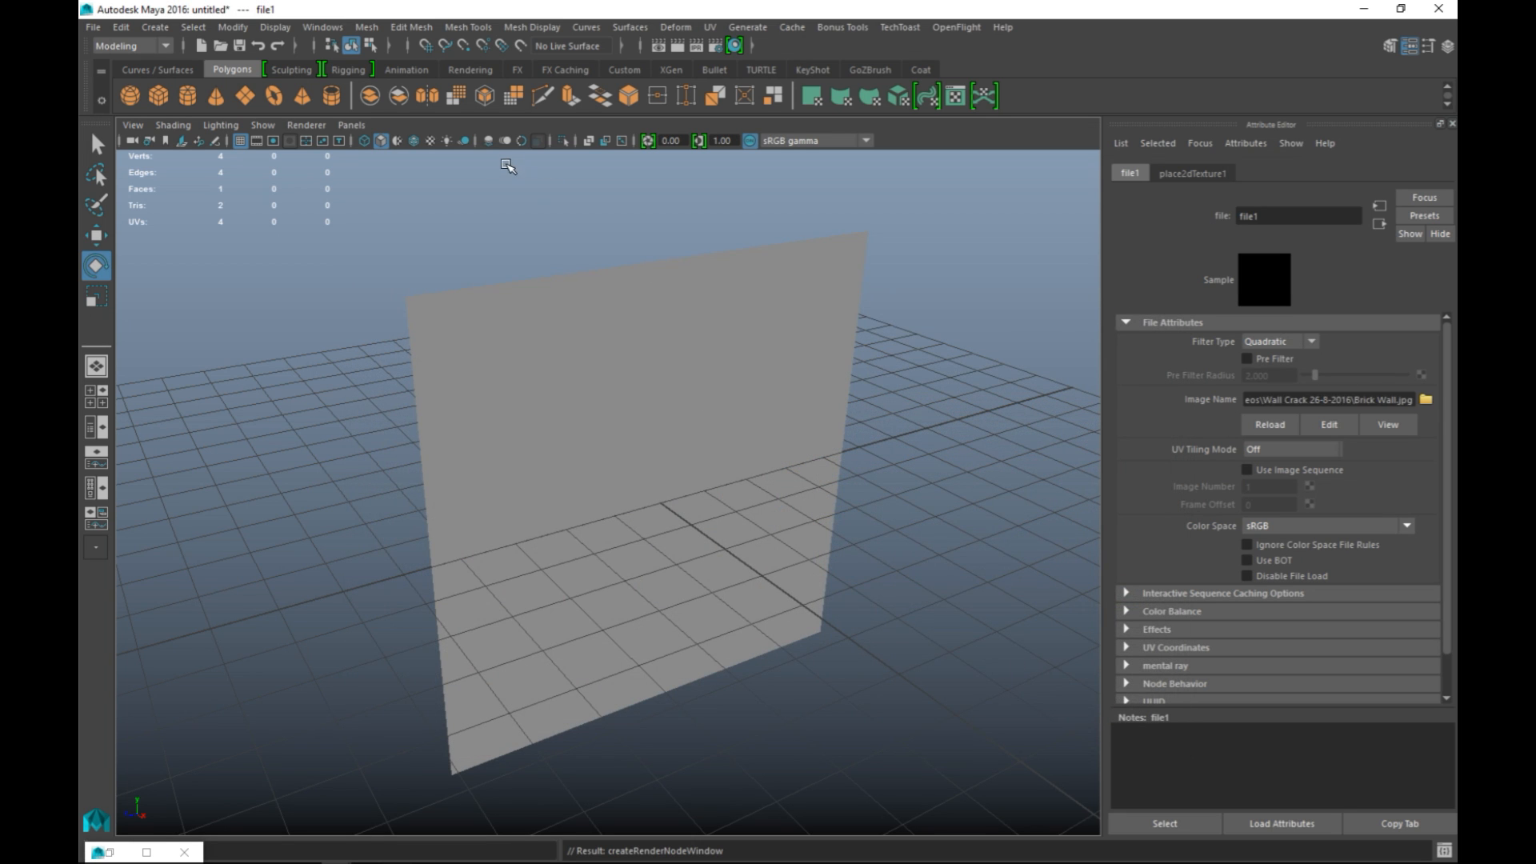
{"action": "left_click", "coordinate": [430, 141]}
{"action": "mouse_move", "coordinate": [645, 507]}
{"action": "left_mouse_down", "text": "alt"}
{"action": "mouse_move", "coordinate": [616, 503]}
{"action": "mouse_move", "coordinate": [660, 498]}
{"action": "left_mouse_up", "text": "alt"}
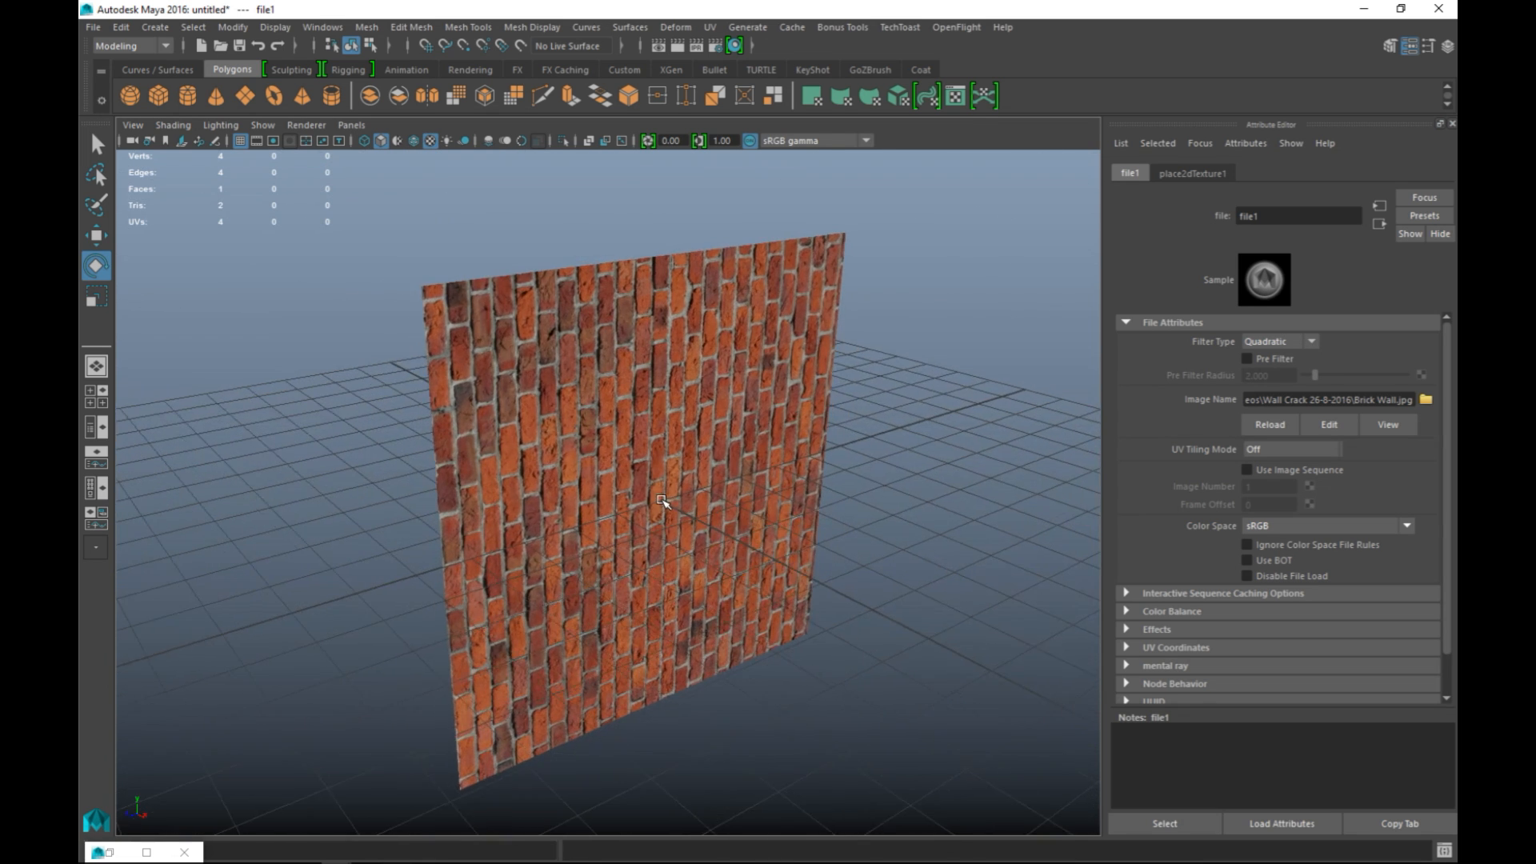
Rotate the plane's UVs a quarter turn in the UV Editor so the brick courses run horizontally, and minimize the editor.
{"action": "left_click", "coordinate": [633, 413]}
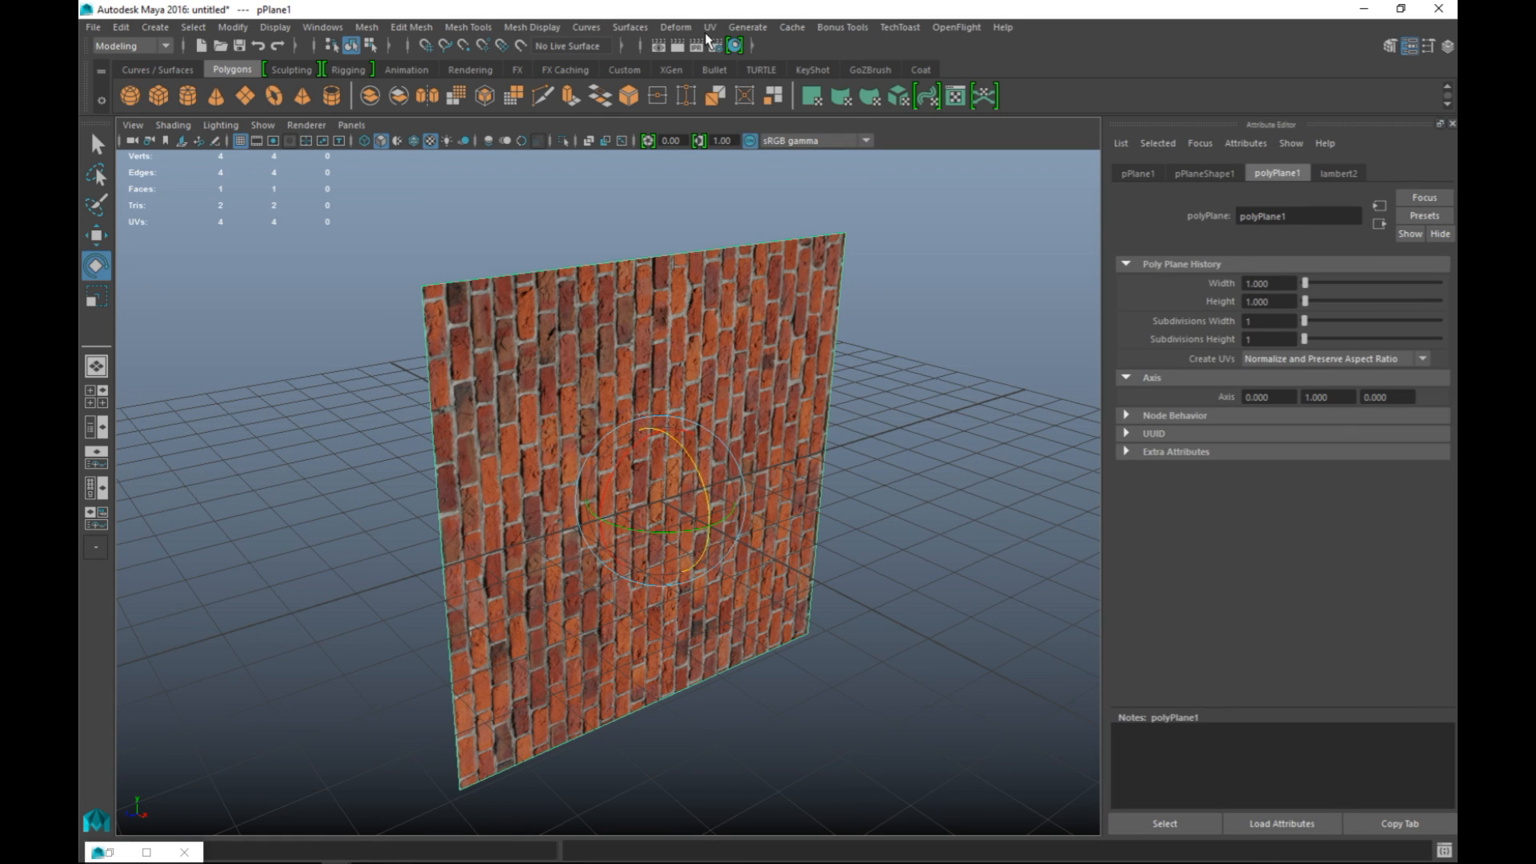
{"action": "left_click", "coordinate": [710, 27]}
{"action": "left_click", "coordinate": [759, 69]}
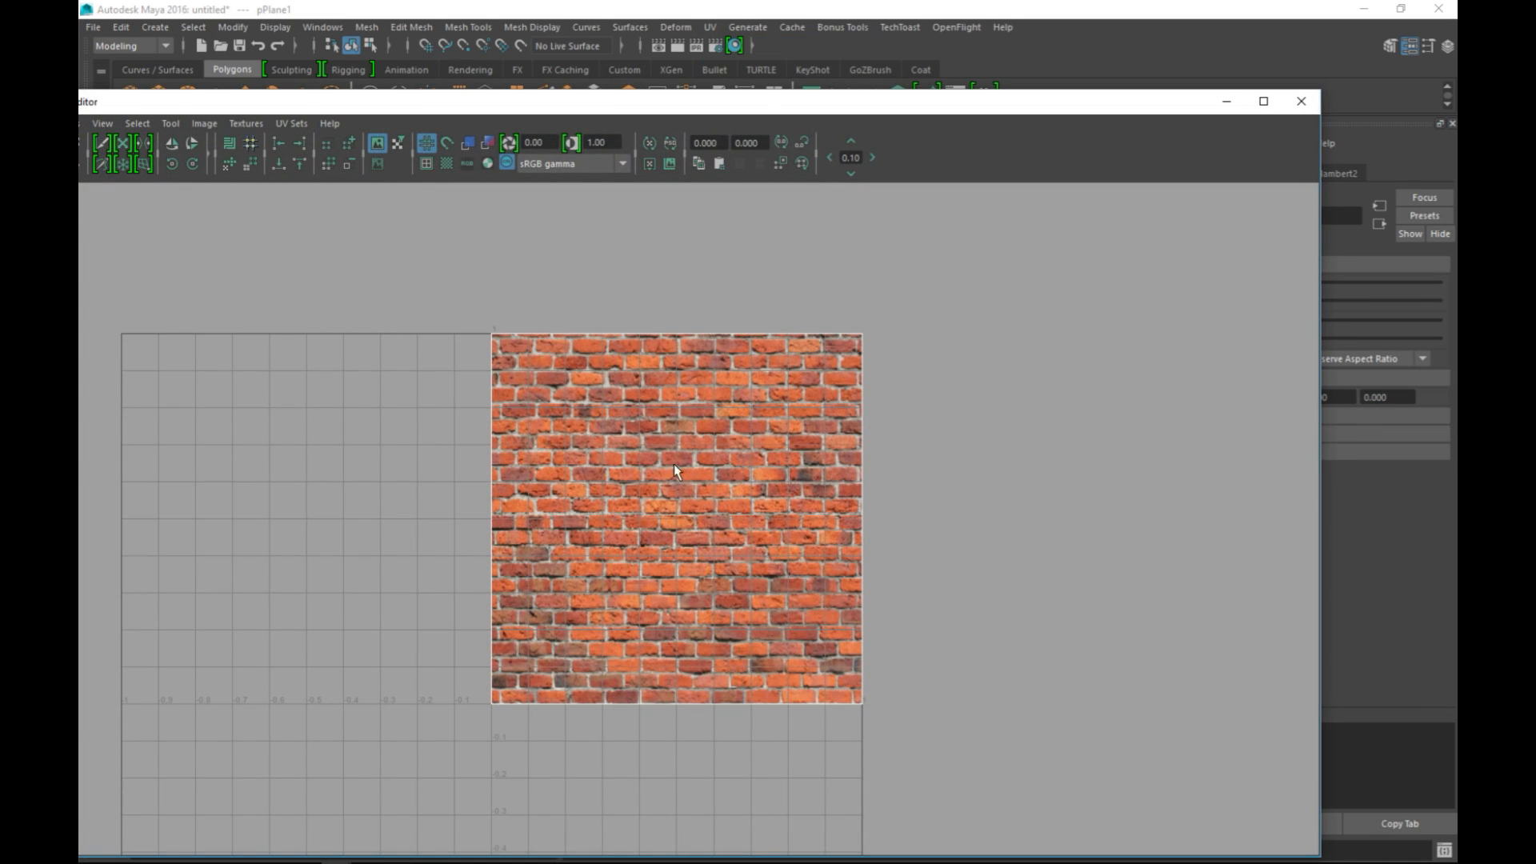
{"action": "right_click", "coordinate": [653, 449]}
{"action": "left_click", "coordinate": [584, 423]}
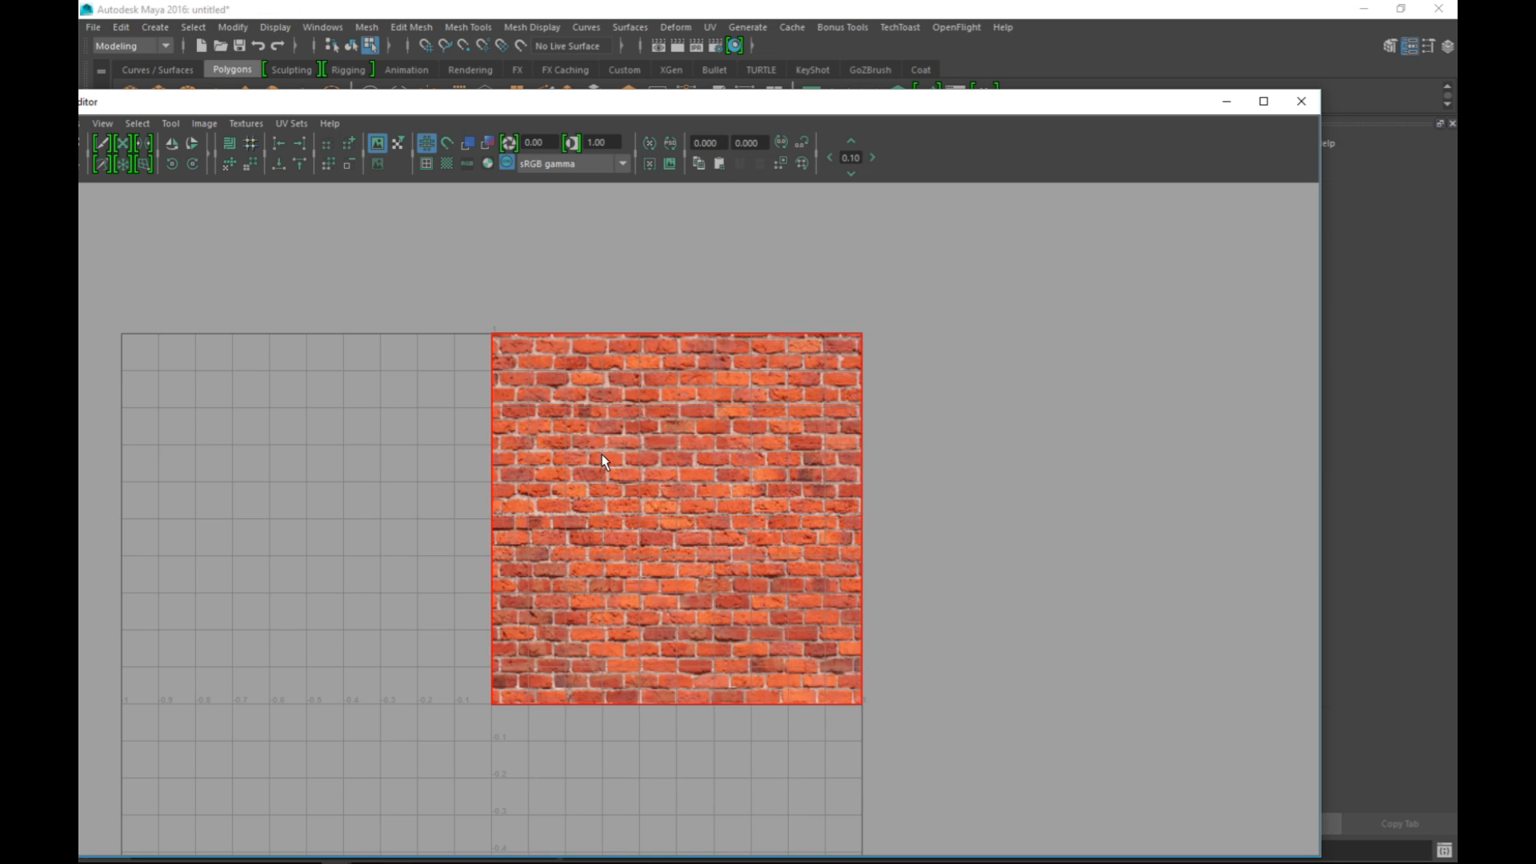
{"action": "left_click_drag", "start_coordinate": [309, 102], "coordinate": [901, 58]}
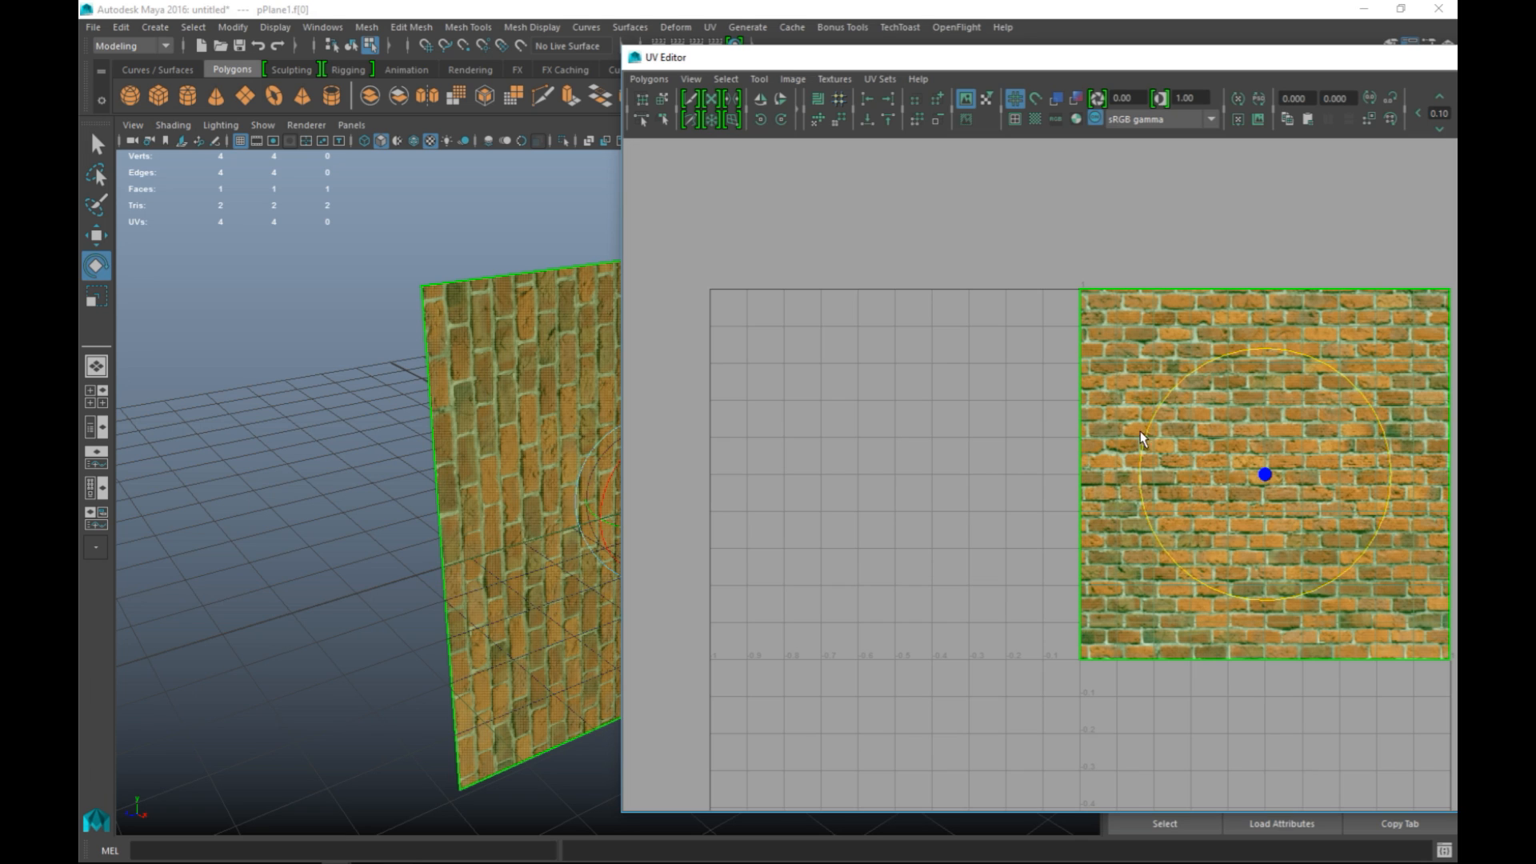
{"action": "left_click_drag", "start_coordinate": [1149, 423], "coordinate": [1213, 593]}
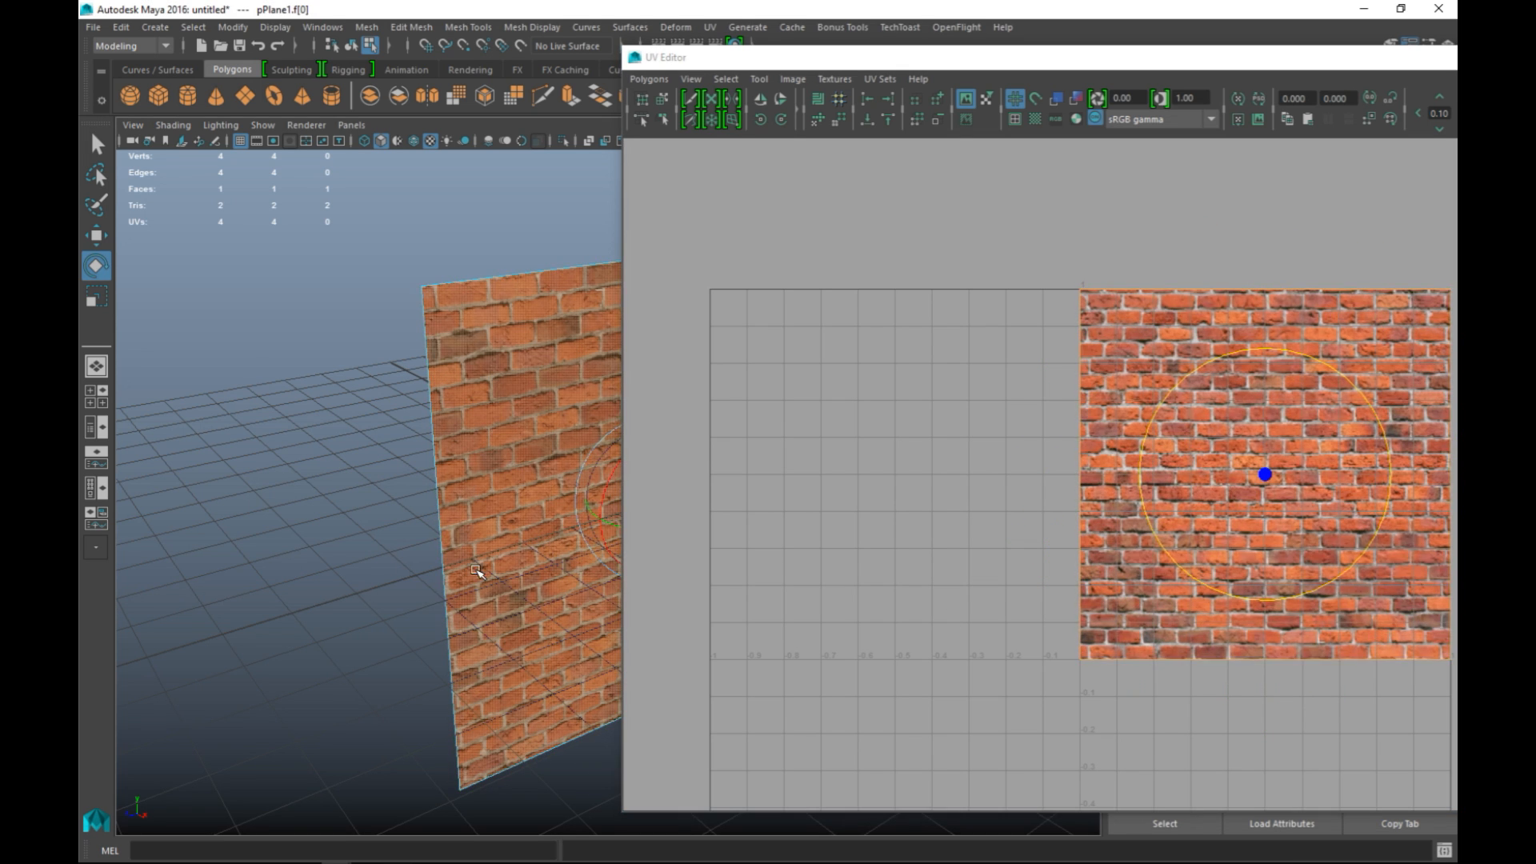
{"action": "left_click_drag", "start_coordinate": [1300, 68], "coordinate": [524, 120]}
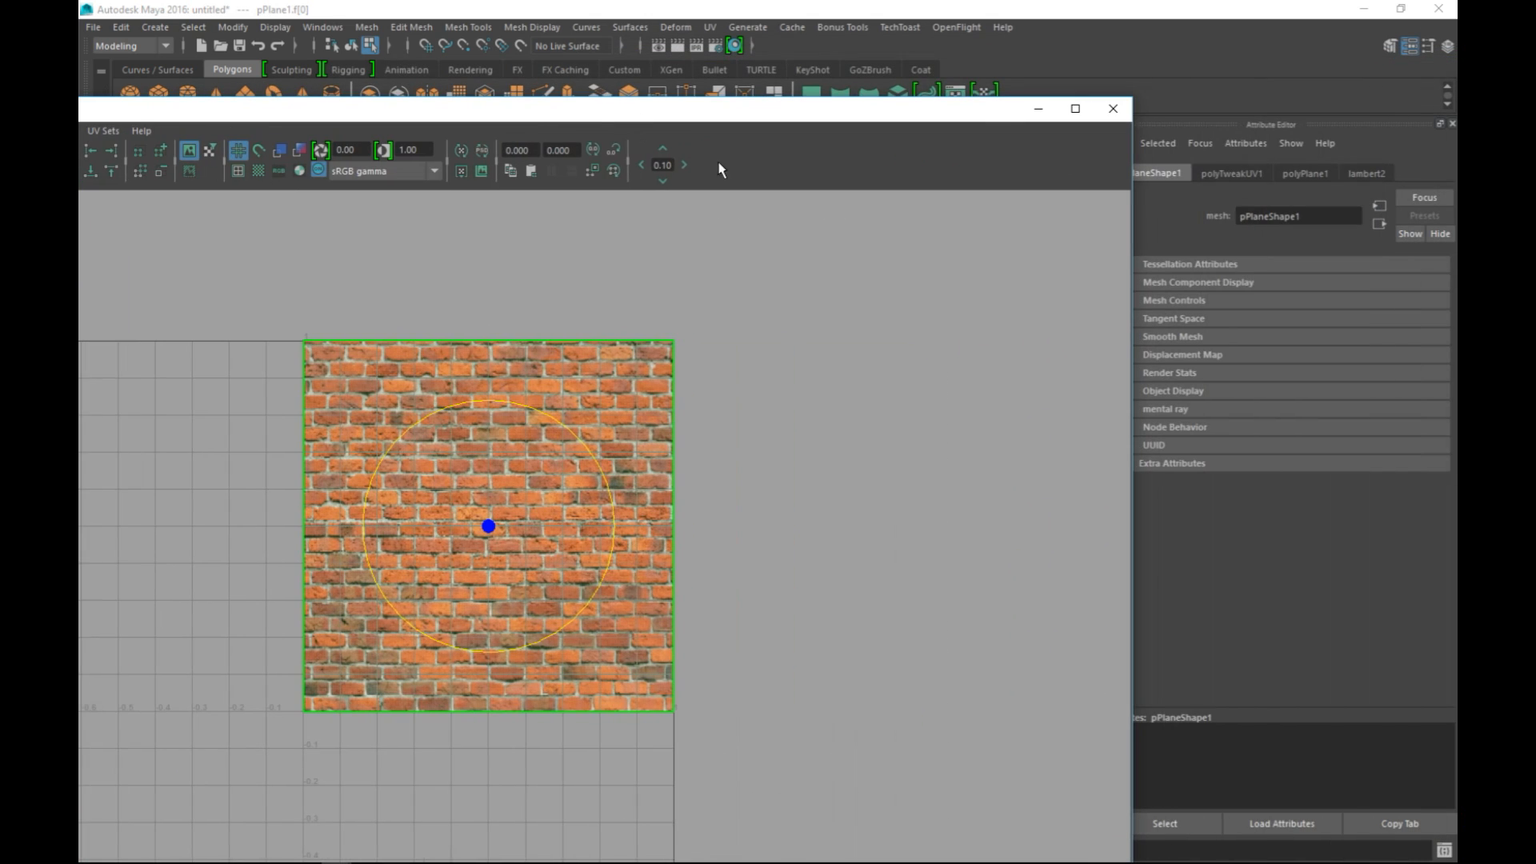
{"action": "left_click", "coordinate": [1038, 110]}
Connect a File texture node to the Bump Mapping attribute of the wall plane's lambert2 material.
{"action": "middle_click_drag", "start_coordinate": [845, 541], "coordinate": [798, 490], "text": "alt"}
{"action": "left_click_drag", "start_coordinate": [832, 552], "coordinate": [855, 555], "text": "alt"}
{"action": "middle_click_drag", "start_coordinate": [855, 555], "coordinate": [836, 522], "text": "alt"}
{"action": "left_click_drag", "start_coordinate": [862, 579], "coordinate": [871, 572], "text": "alt"}
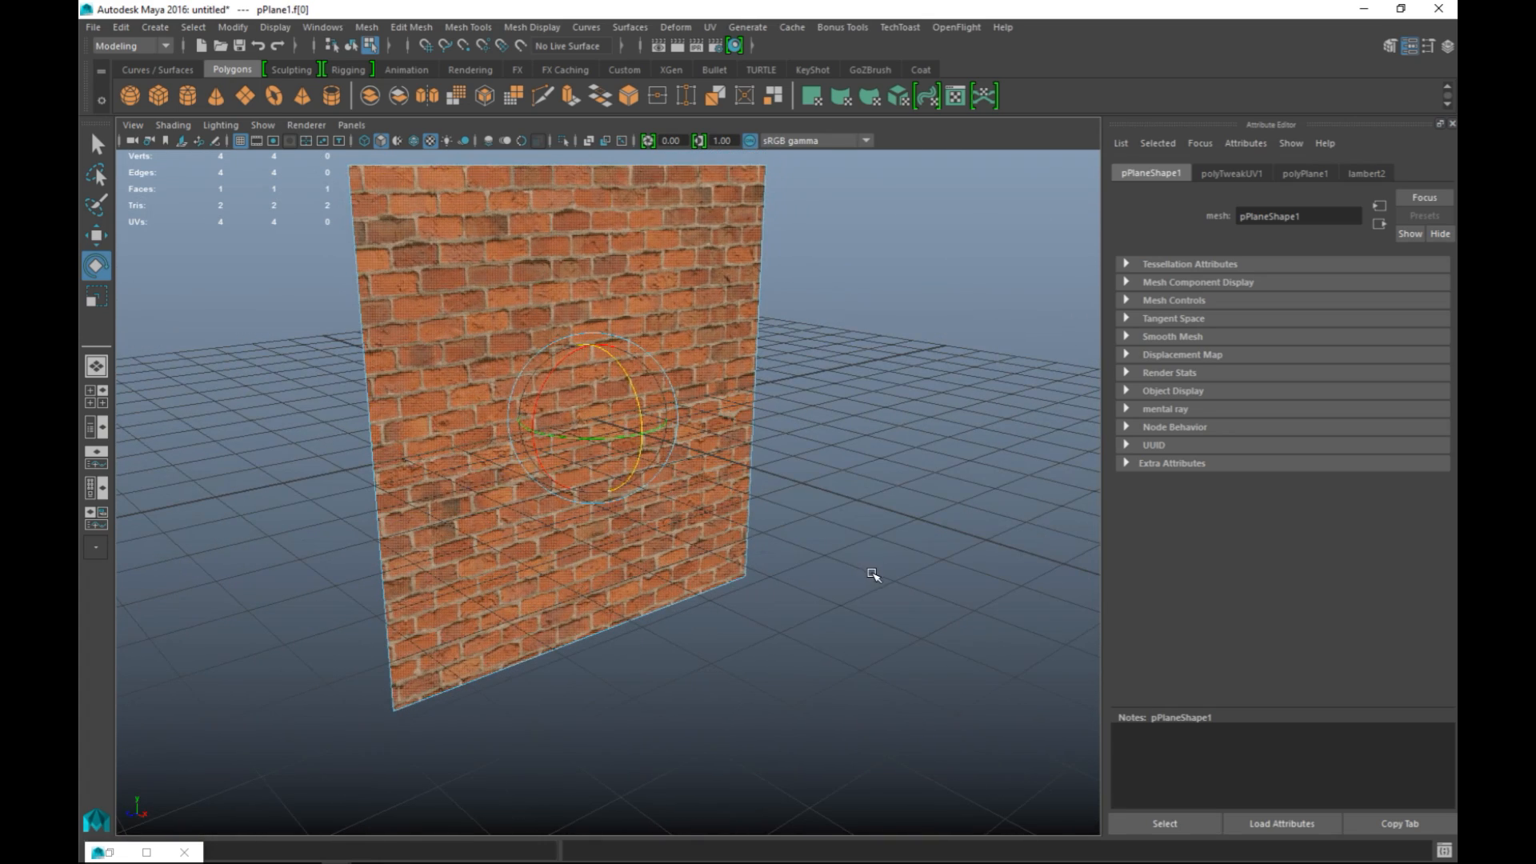
{"action": "left_click", "coordinate": [878, 573]}
{"action": "key", "text": "F9"}
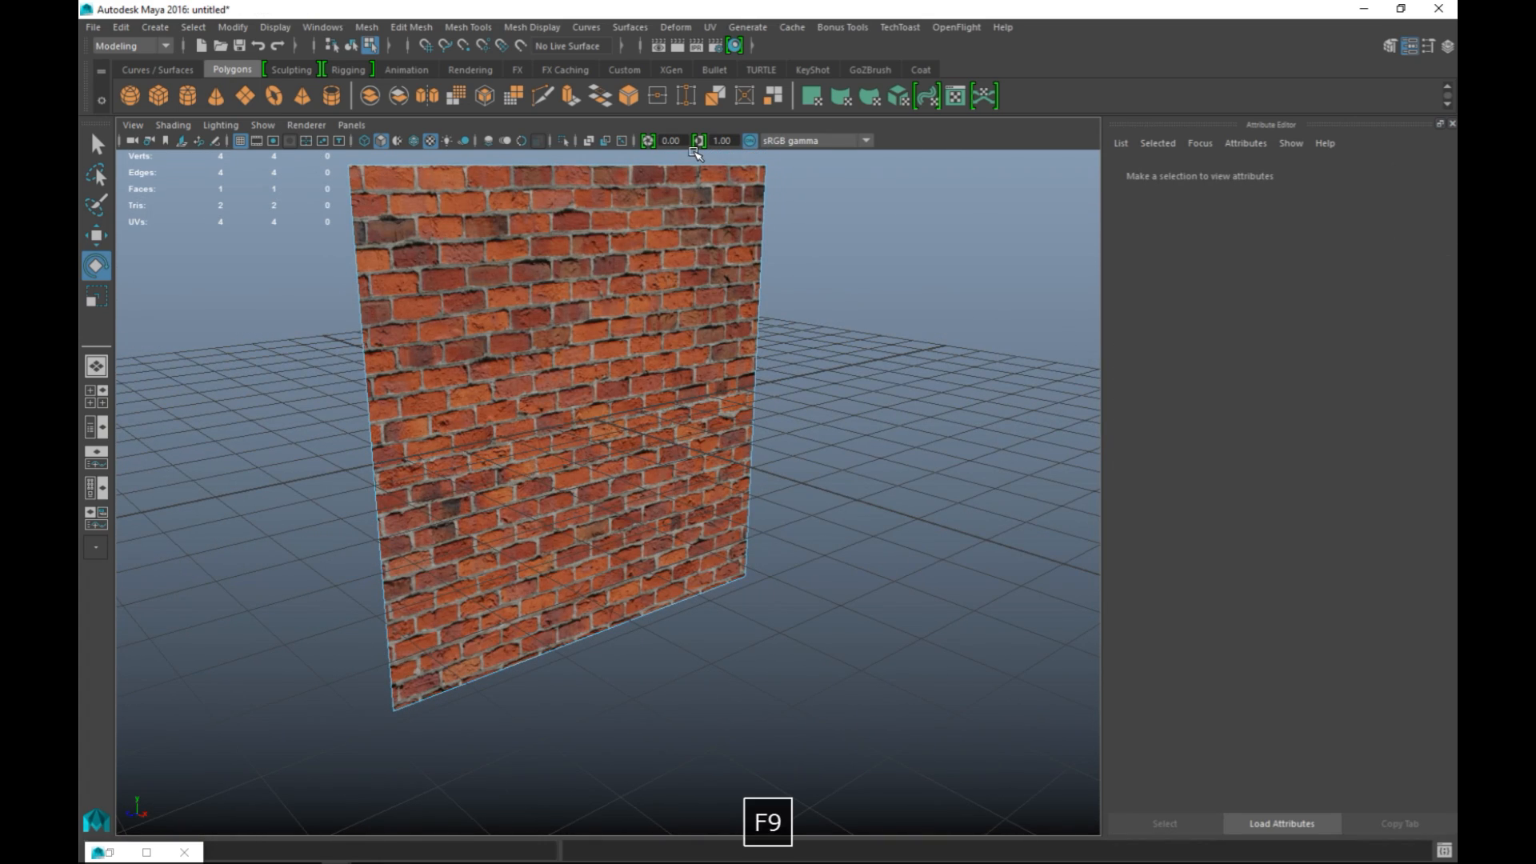
{"action": "left_click", "coordinate": [674, 323]}
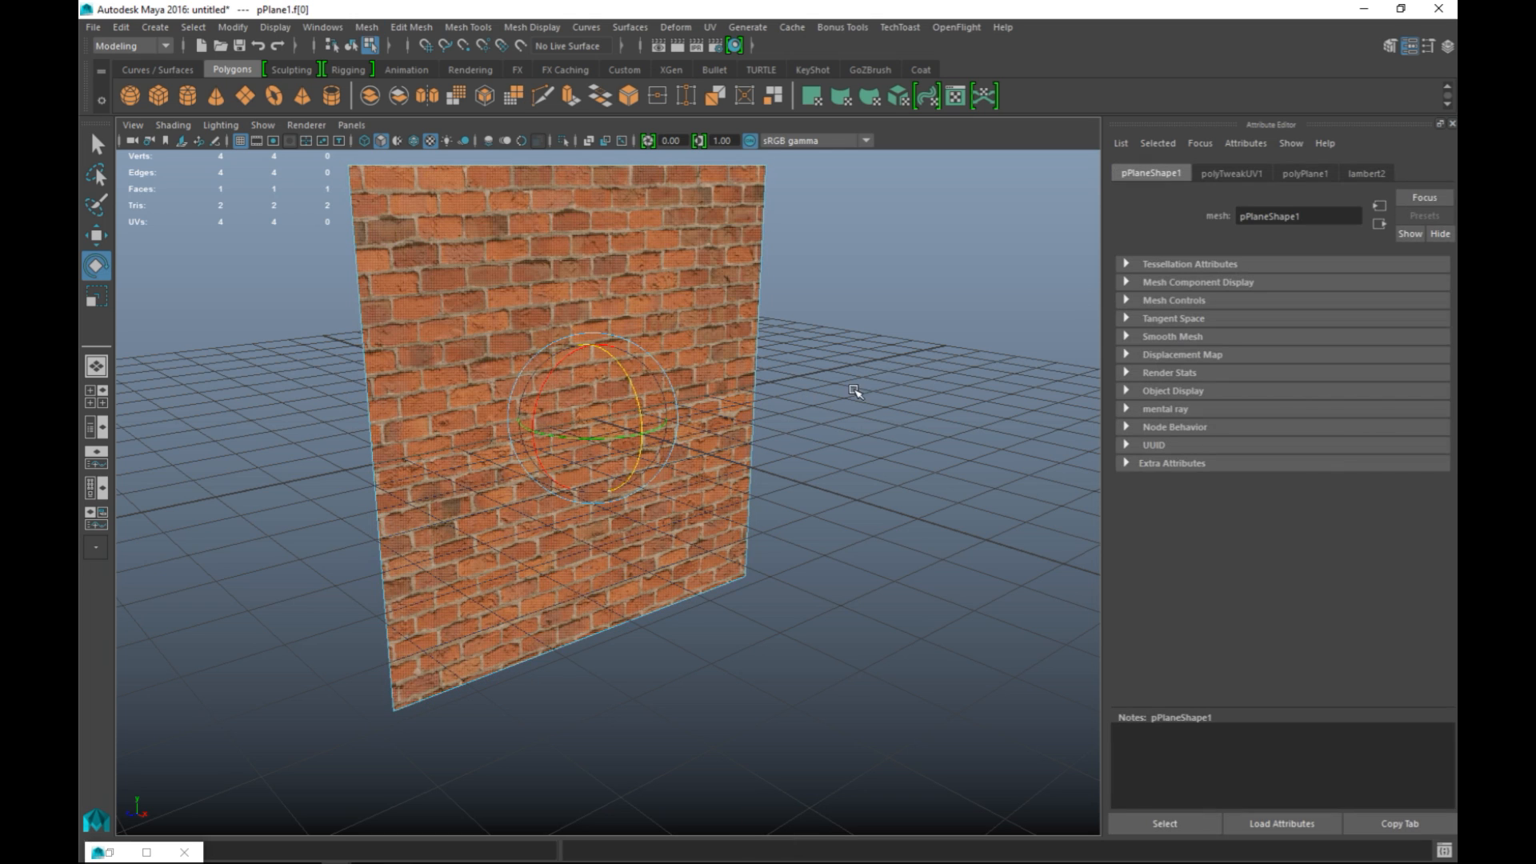
{"action": "left_click", "coordinate": [1367, 174]}
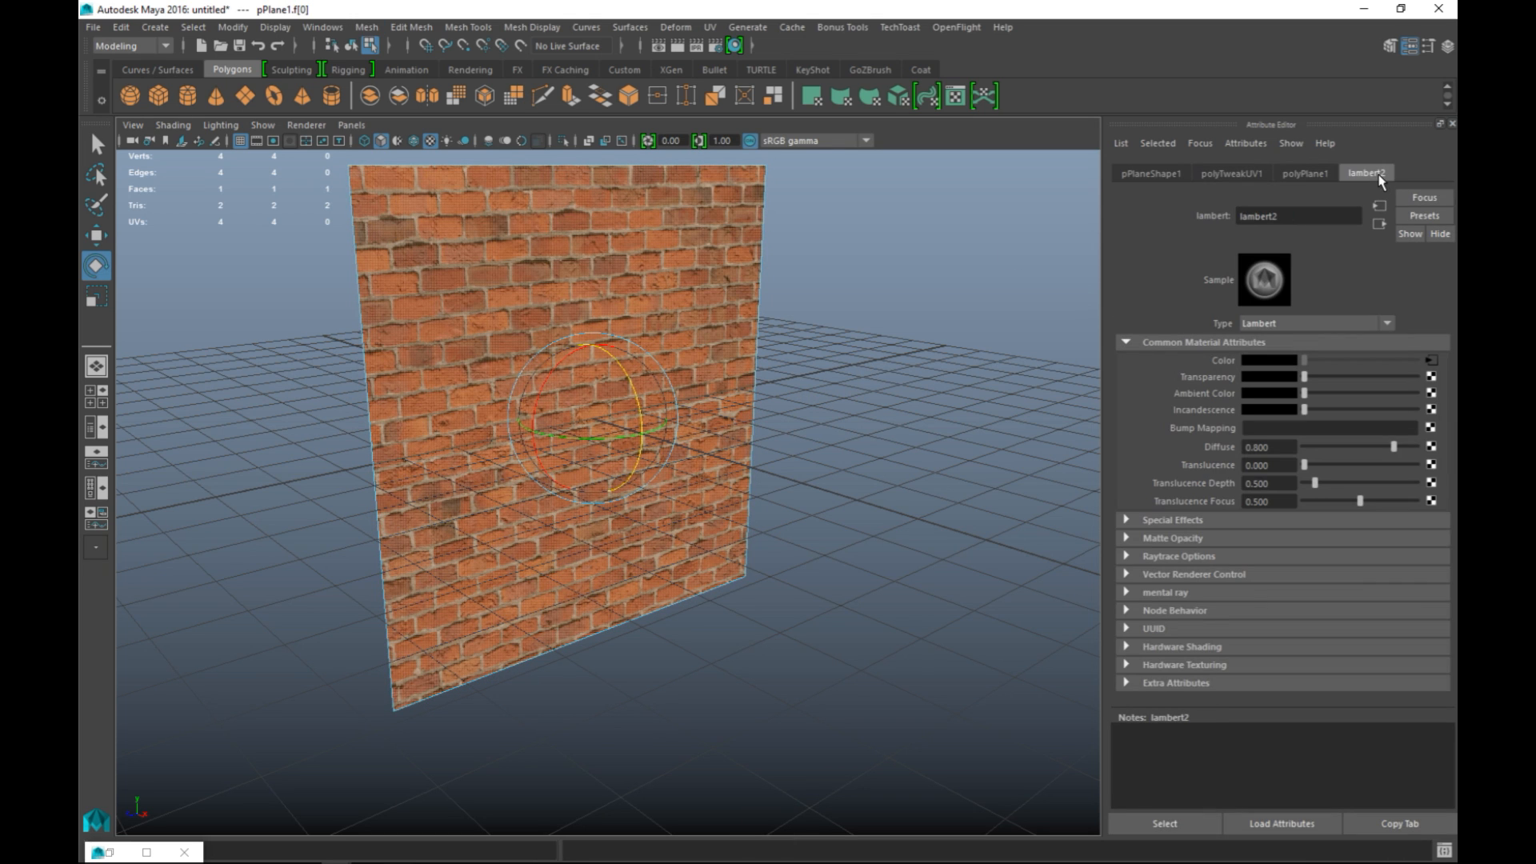
{"action": "left_click", "coordinate": [1430, 429]}
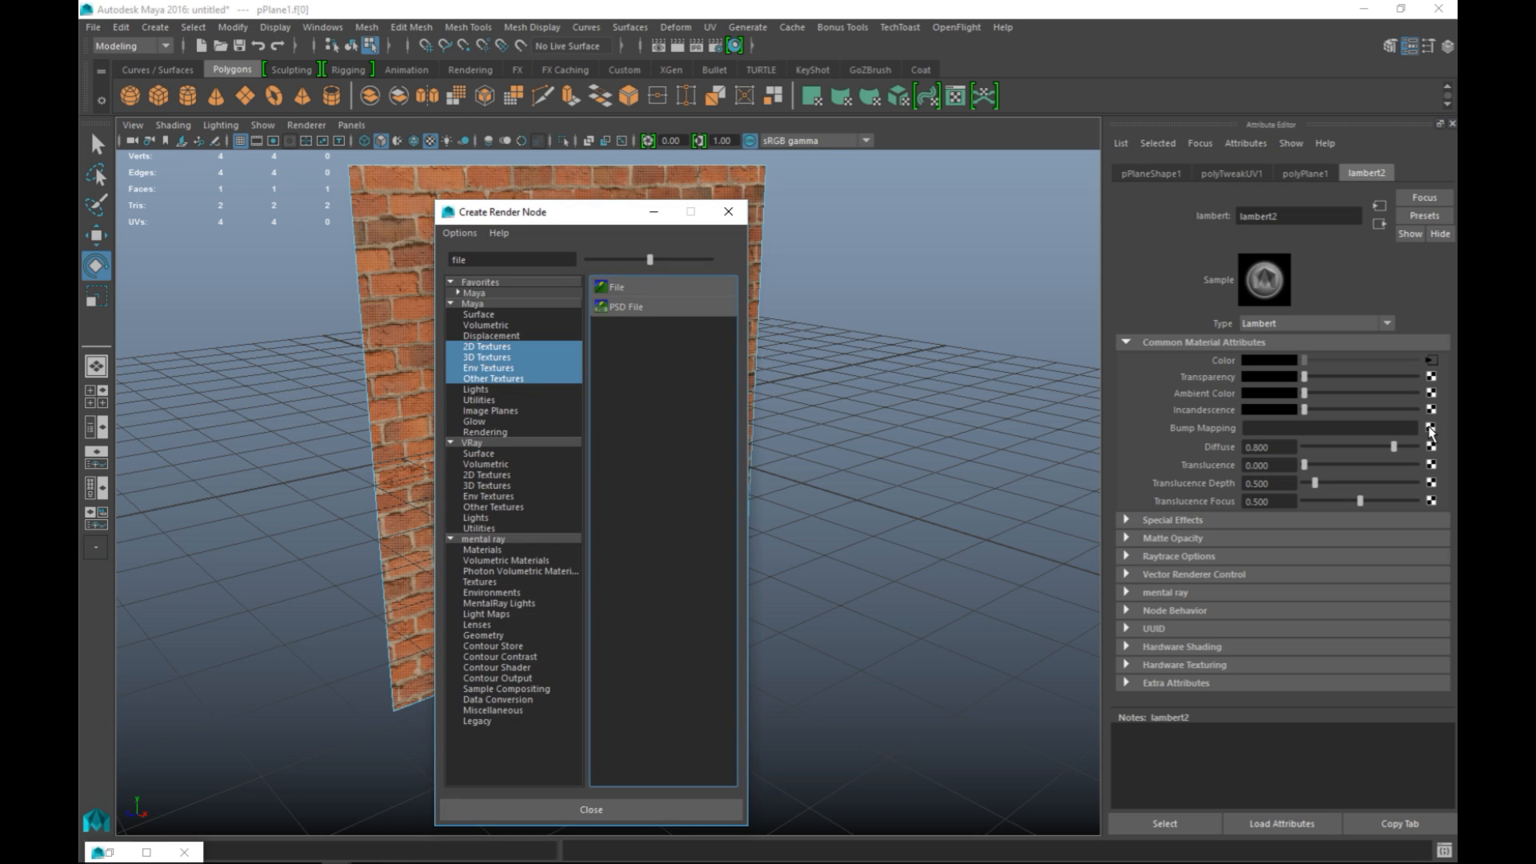
{"action": "left_click", "coordinate": [620, 288]}
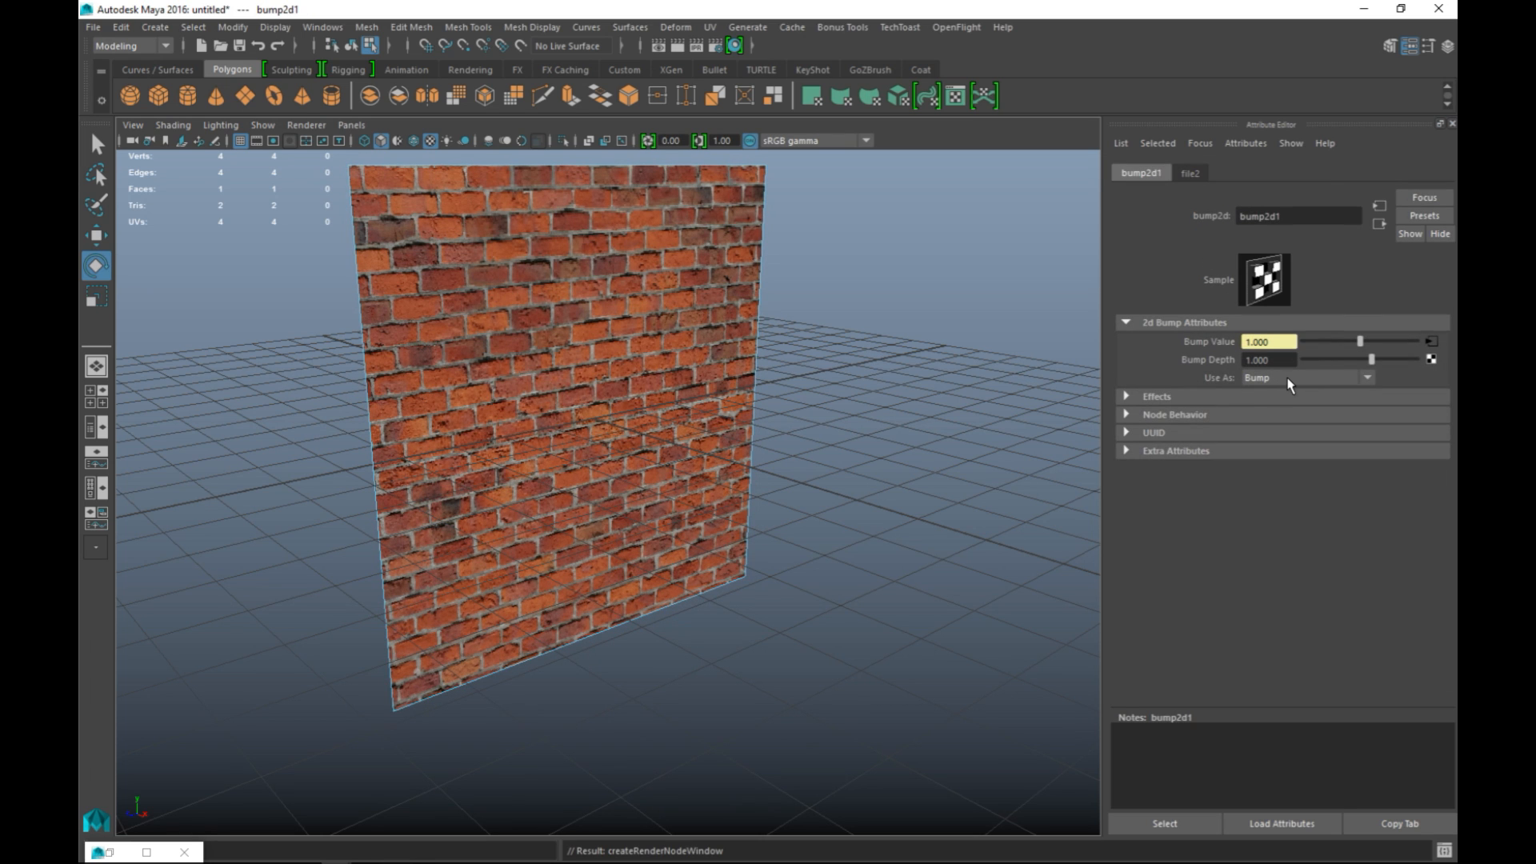
Set the bump node to use Tangent Space Normals with a bump depth of 0.3.
{"action": "left_click", "coordinate": [1287, 382]}
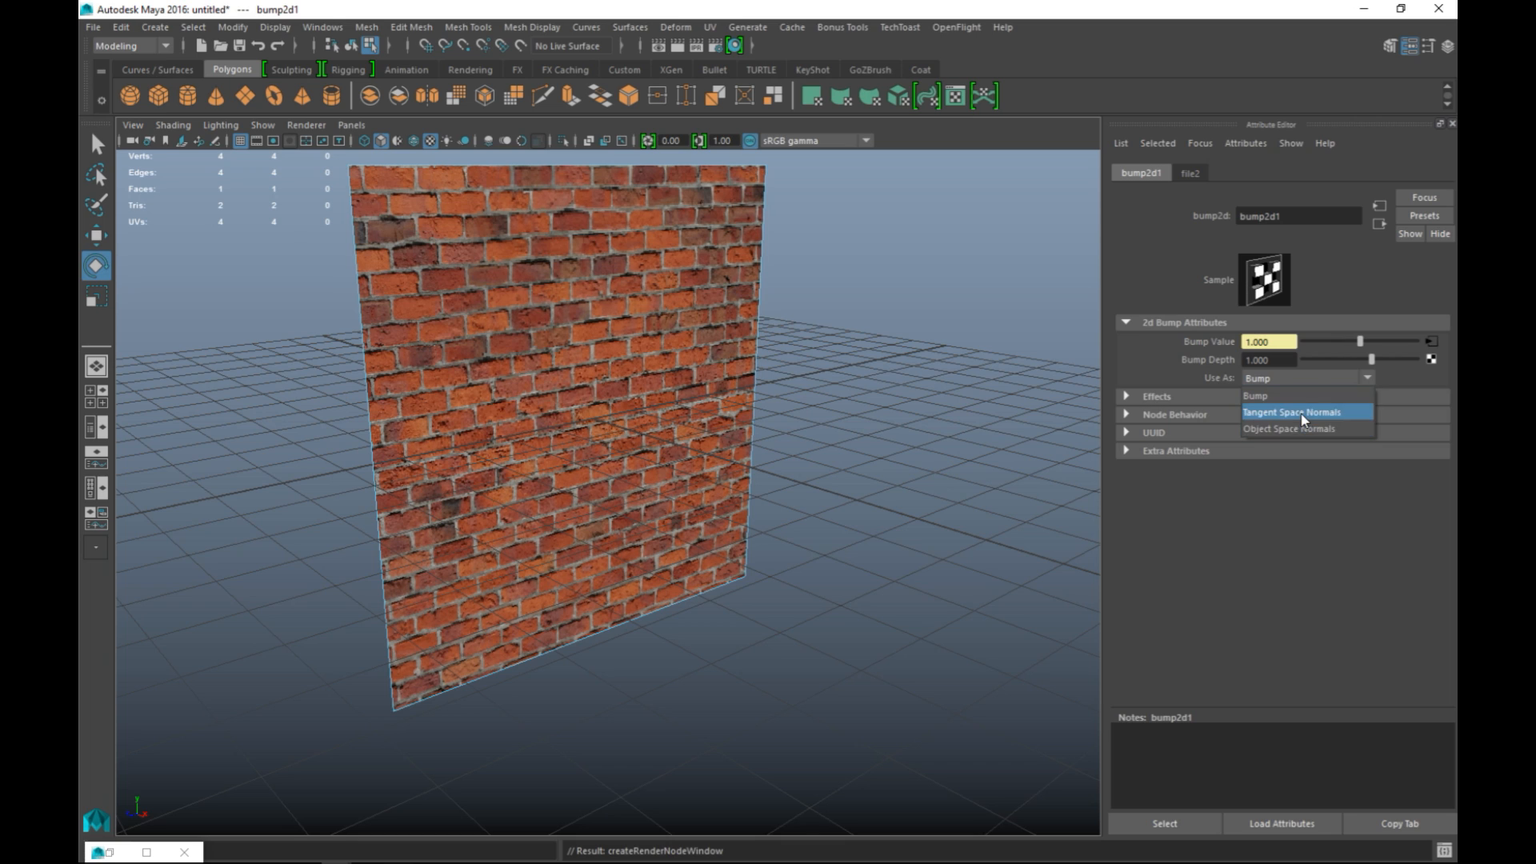
{"action": "left_click", "coordinate": [1301, 413]}
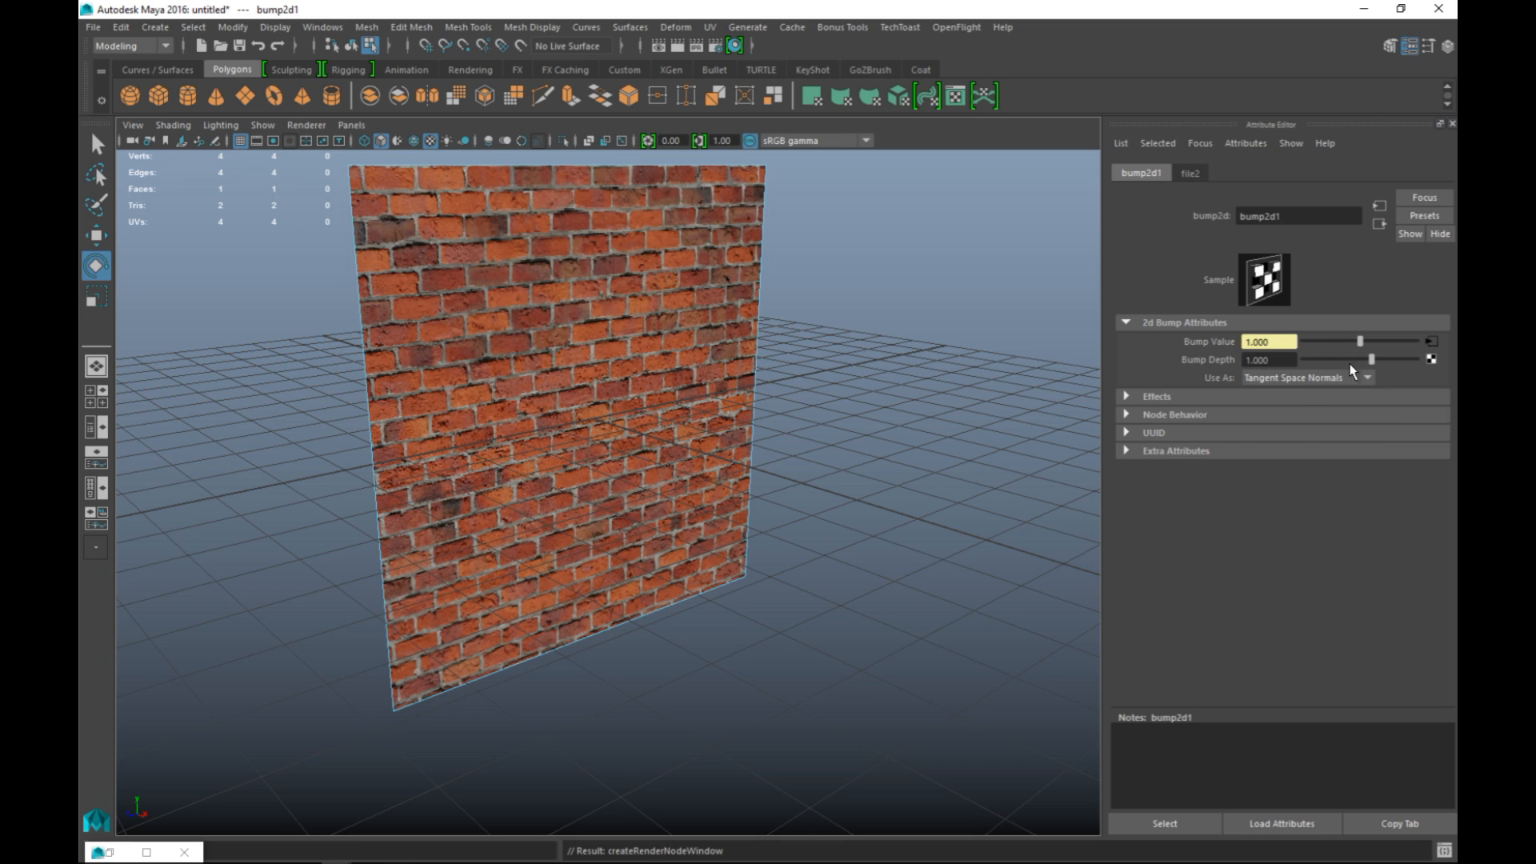
{"action": "left_click_drag", "start_coordinate": [1370, 362], "coordinate": [1359, 367]}
{"action": "left_click", "coordinate": [1288, 360]}
{"action": "type", "text": "0.3"}
{"action": "key", "text": "Return"}
Load Brick Wall Normal.jpg from the Wall Crack 26-8-2016 folder into the bump's file texture.
{"action": "left_click", "coordinate": [1190, 174]}
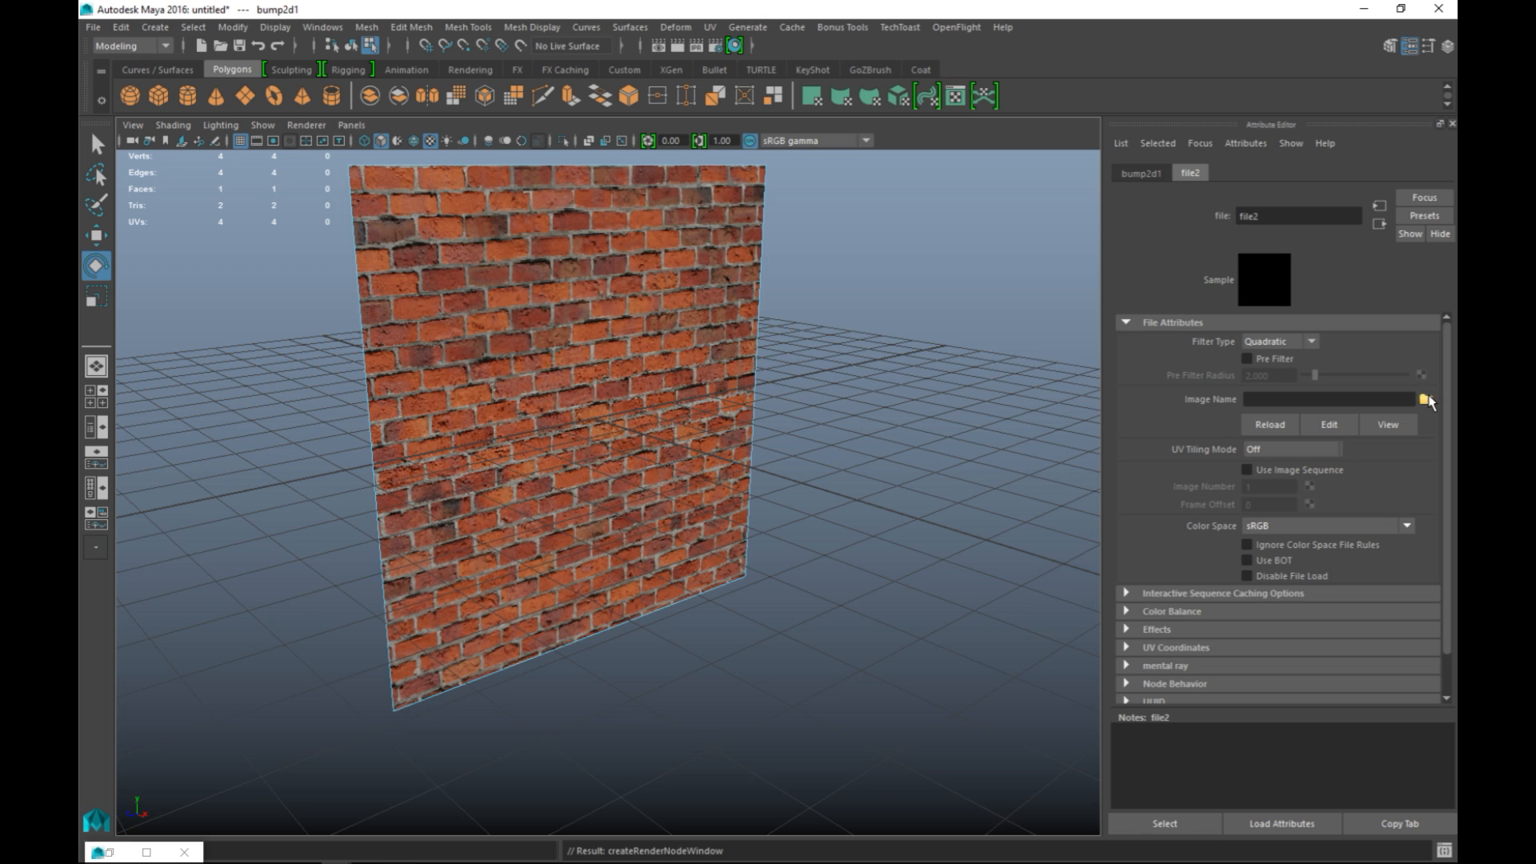
{"action": "left_click", "coordinate": [1426, 400]}
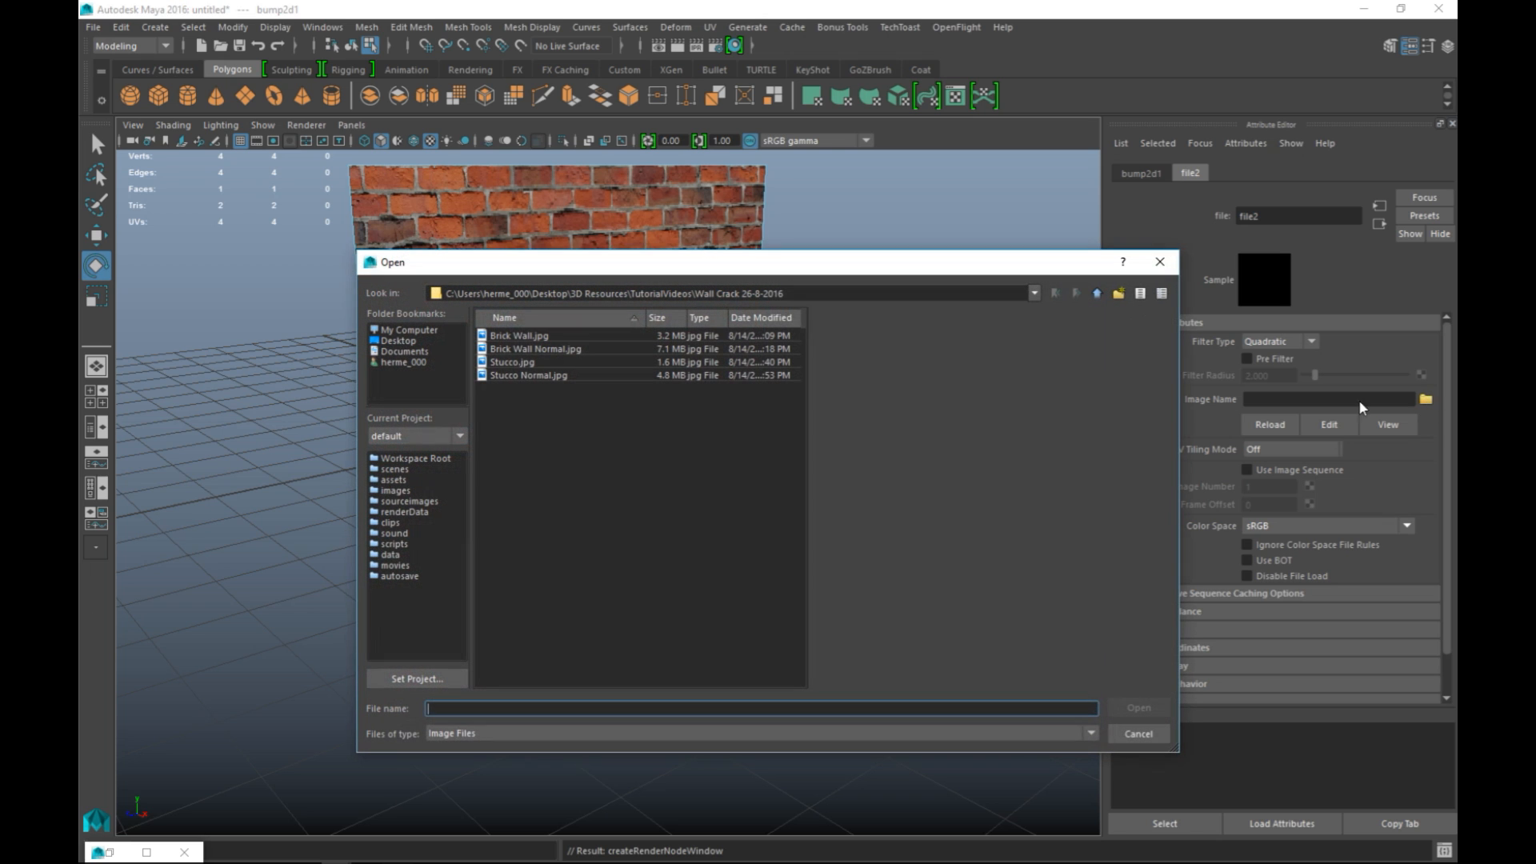
{"action": "left_click", "coordinate": [551, 349]}
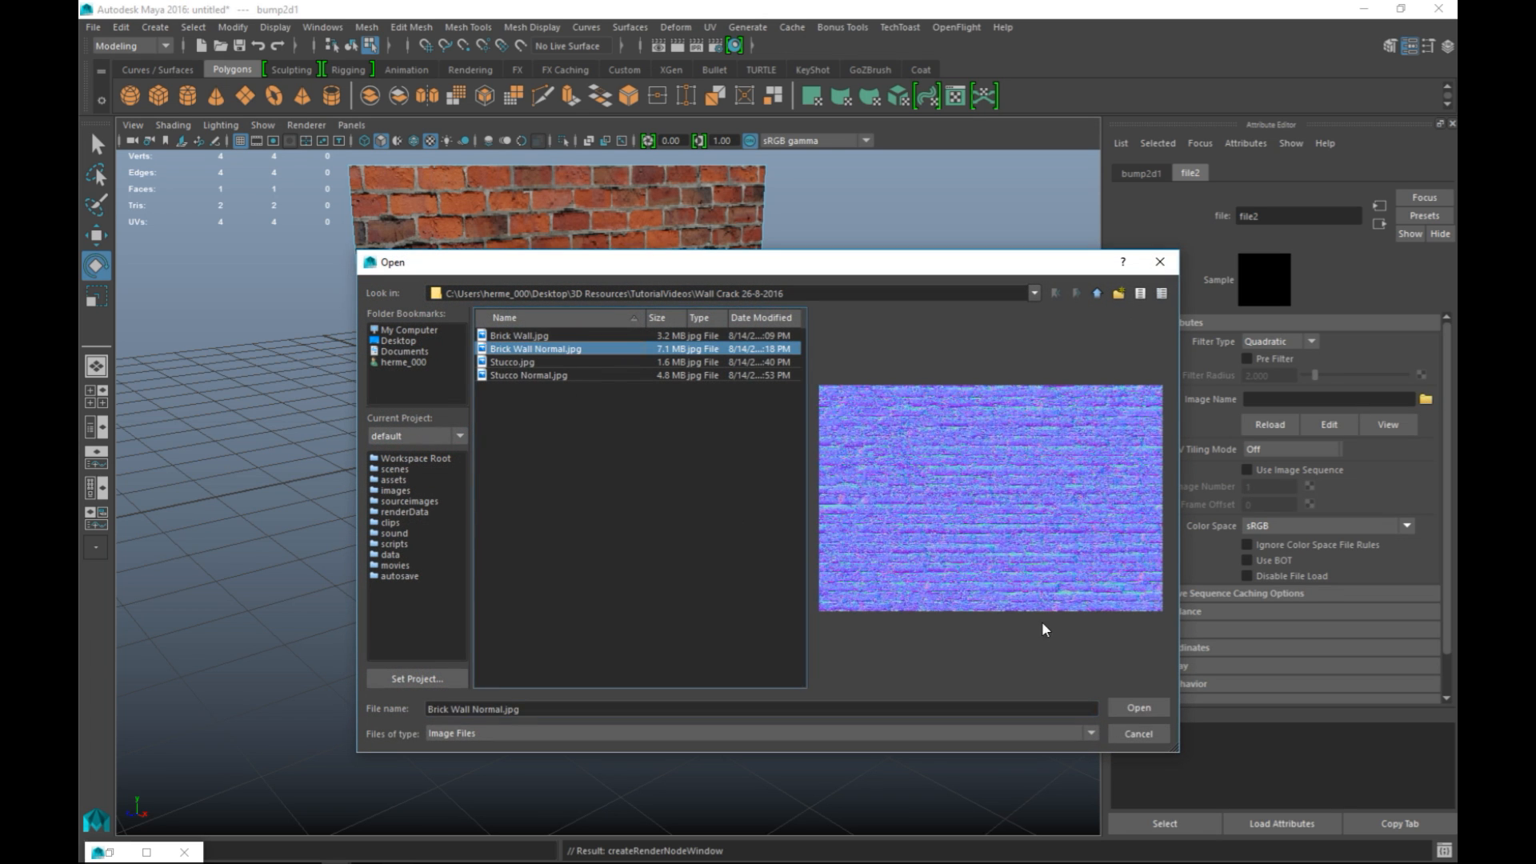
{"action": "left_click", "coordinate": [1131, 709]}
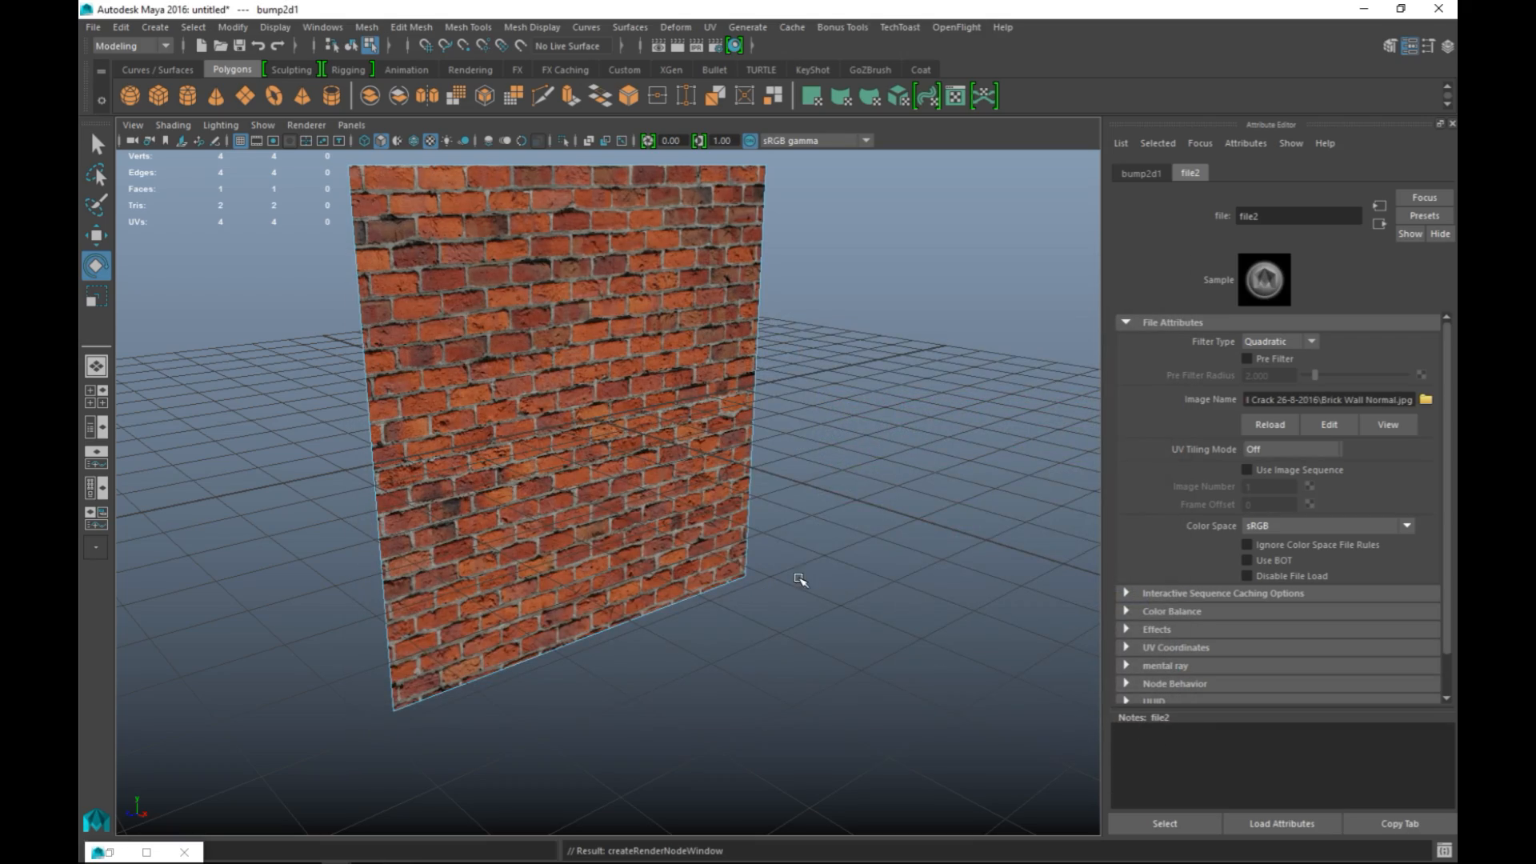
{"action": "scroll", "coordinate": [828, 589], "scroll_direction": "up", "scroll_amount": 4}
{"action": "mouse_move", "coordinate": [808, 621]}
{"action": "left_mouse_down", "text": "alt"}
{"action": "mouse_move", "coordinate": [809, 501]}
{"action": "mouse_move", "coordinate": [816, 604]}
{"action": "mouse_move", "coordinate": [867, 586]}
{"action": "mouse_move", "coordinate": [811, 590]}
{"action": "mouse_move", "coordinate": [711, 504]}
{"action": "left_mouse_up", "text": "alt"}
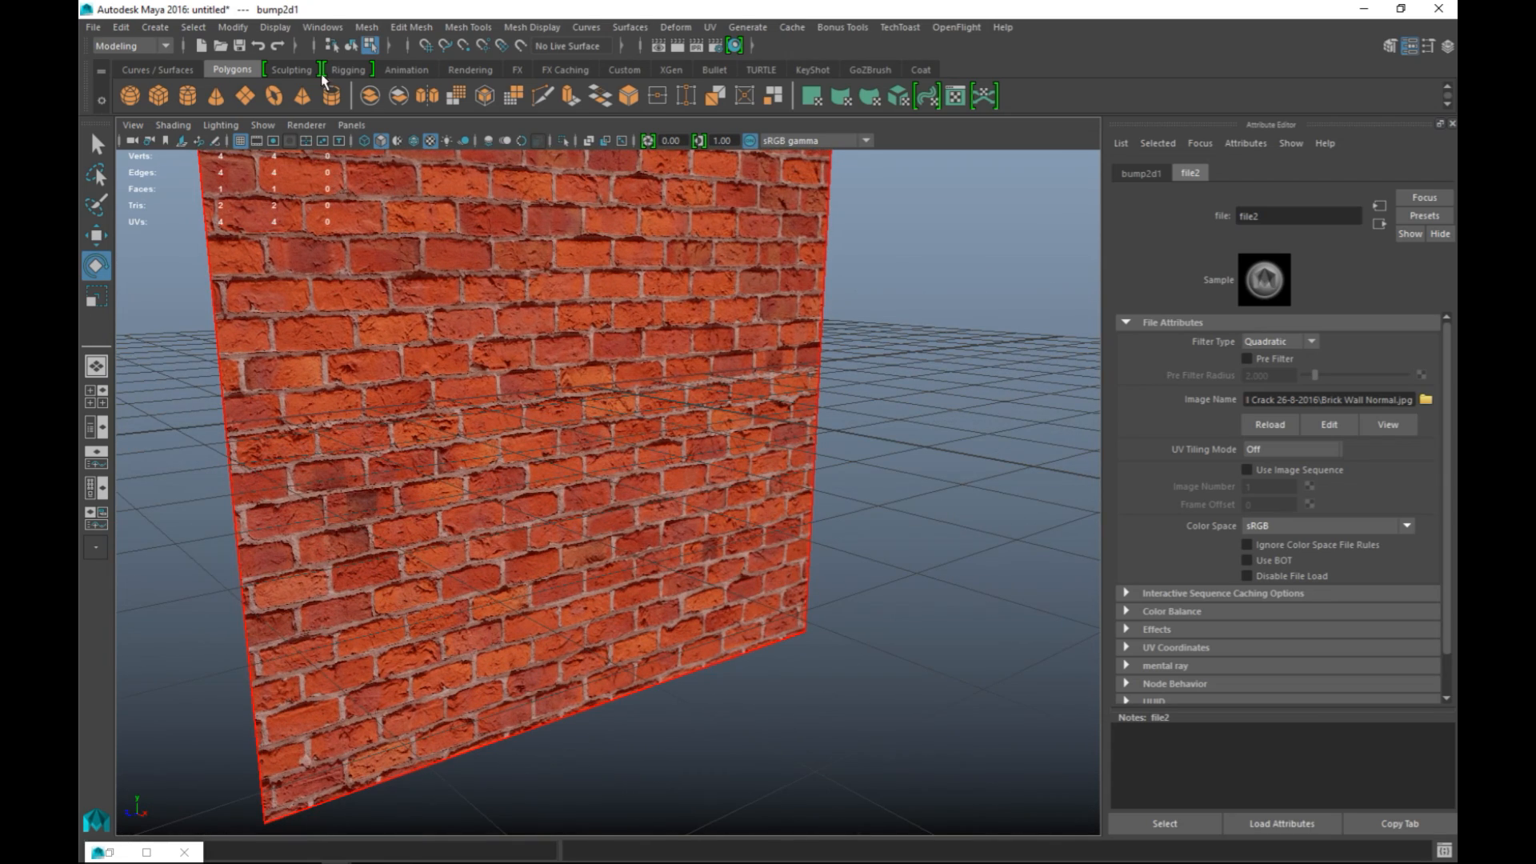
Create a point light, move it out in front of the brick wall, and display the viewport with scene lighting.
{"action": "left_click", "coordinate": [155, 26]}
{"action": "mouse_move", "coordinate": [188, 117]}
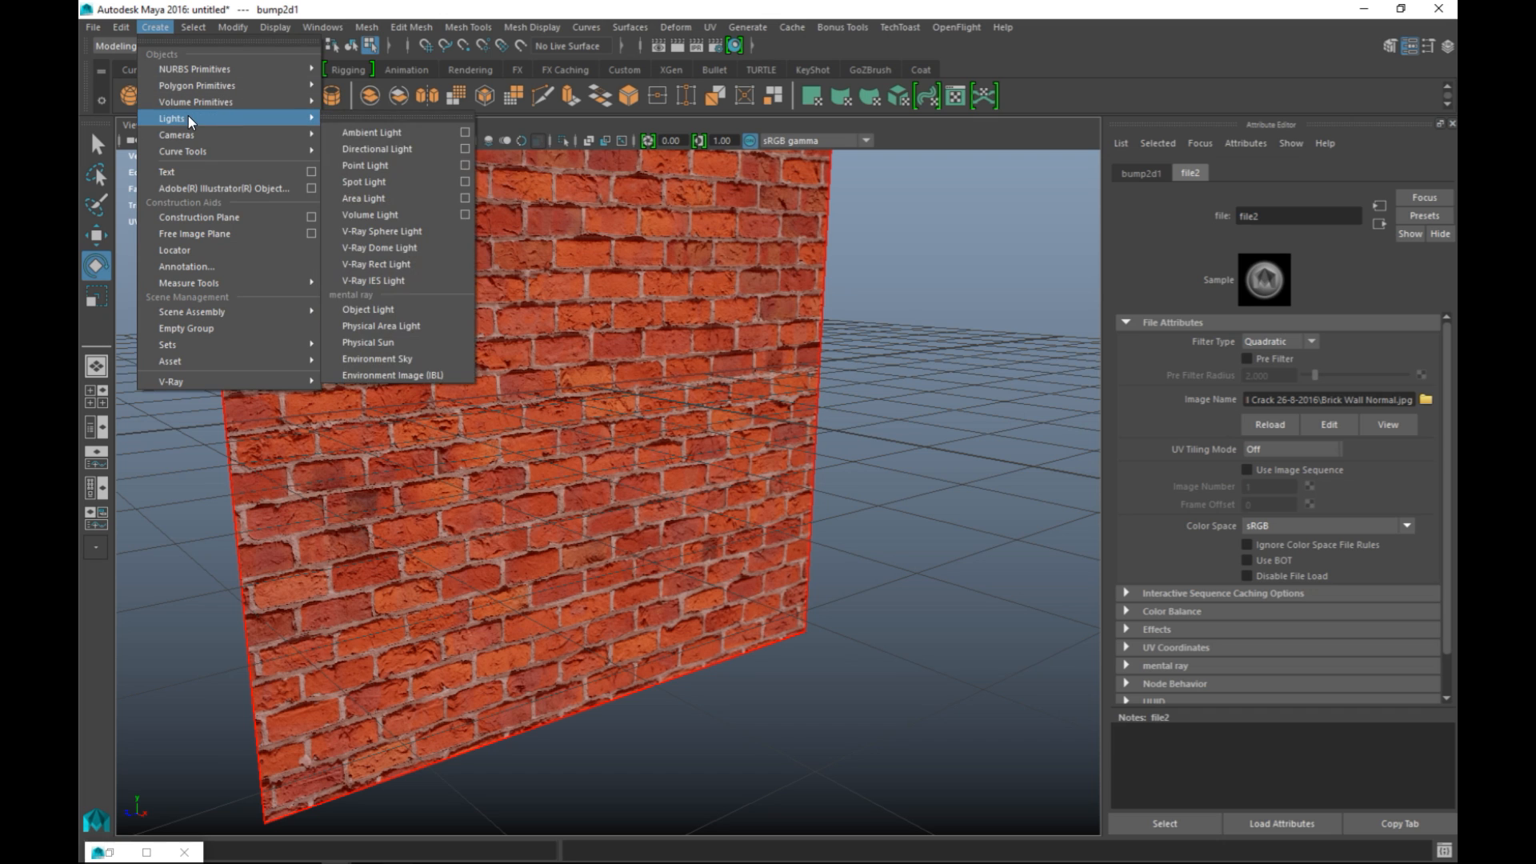
{"action": "left_click", "coordinate": [396, 168]}
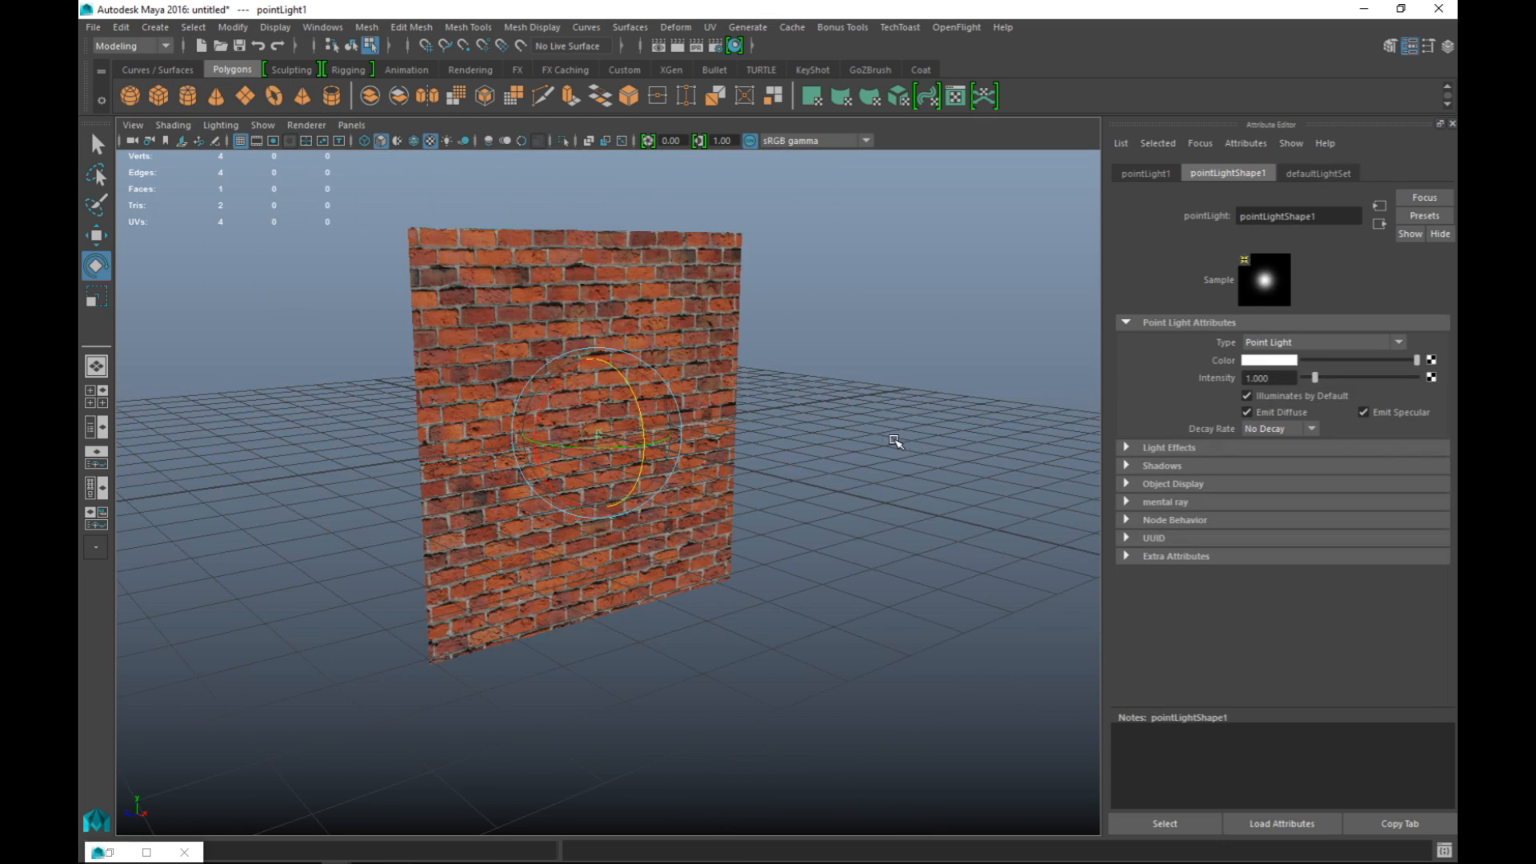
{"action": "left_click_drag", "start_coordinate": [894, 441], "coordinate": [864, 531], "text": "alt"}
{"action": "key", "text": "w"}
{"action": "middle_click_drag", "start_coordinate": [639, 457], "coordinate": [684, 534]}
{"action": "key", "text": "7"}
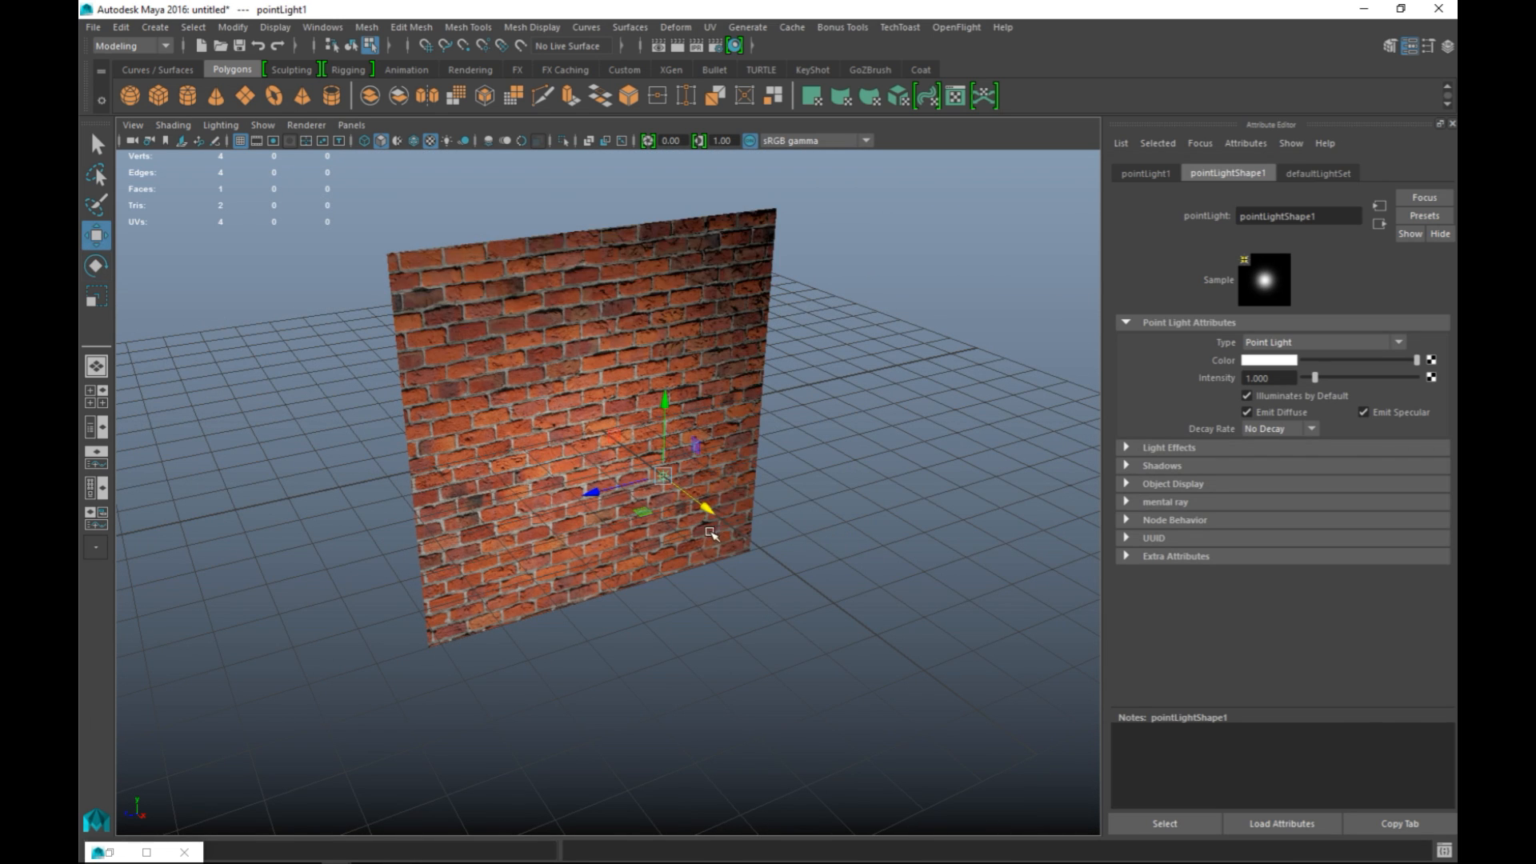
Move the point light across the front of the wall to examine how the brick normal map catches the light.
{"action": "scroll", "coordinate": [762, 553], "scroll_direction": "up", "scroll_amount": 5}
{"action": "left_click_drag", "start_coordinate": [696, 582], "coordinate": [716, 570], "text": "alt"}
{"action": "mouse_move", "coordinate": [733, 357]}
{"action": "left_mouse_down"}
{"action": "mouse_move", "coordinate": [735, 200]}
{"action": "mouse_move", "coordinate": [732, 344]}
{"action": "left_mouse_up"}
{"action": "left_click_drag", "start_coordinate": [666, 436], "coordinate": [513, 468]}
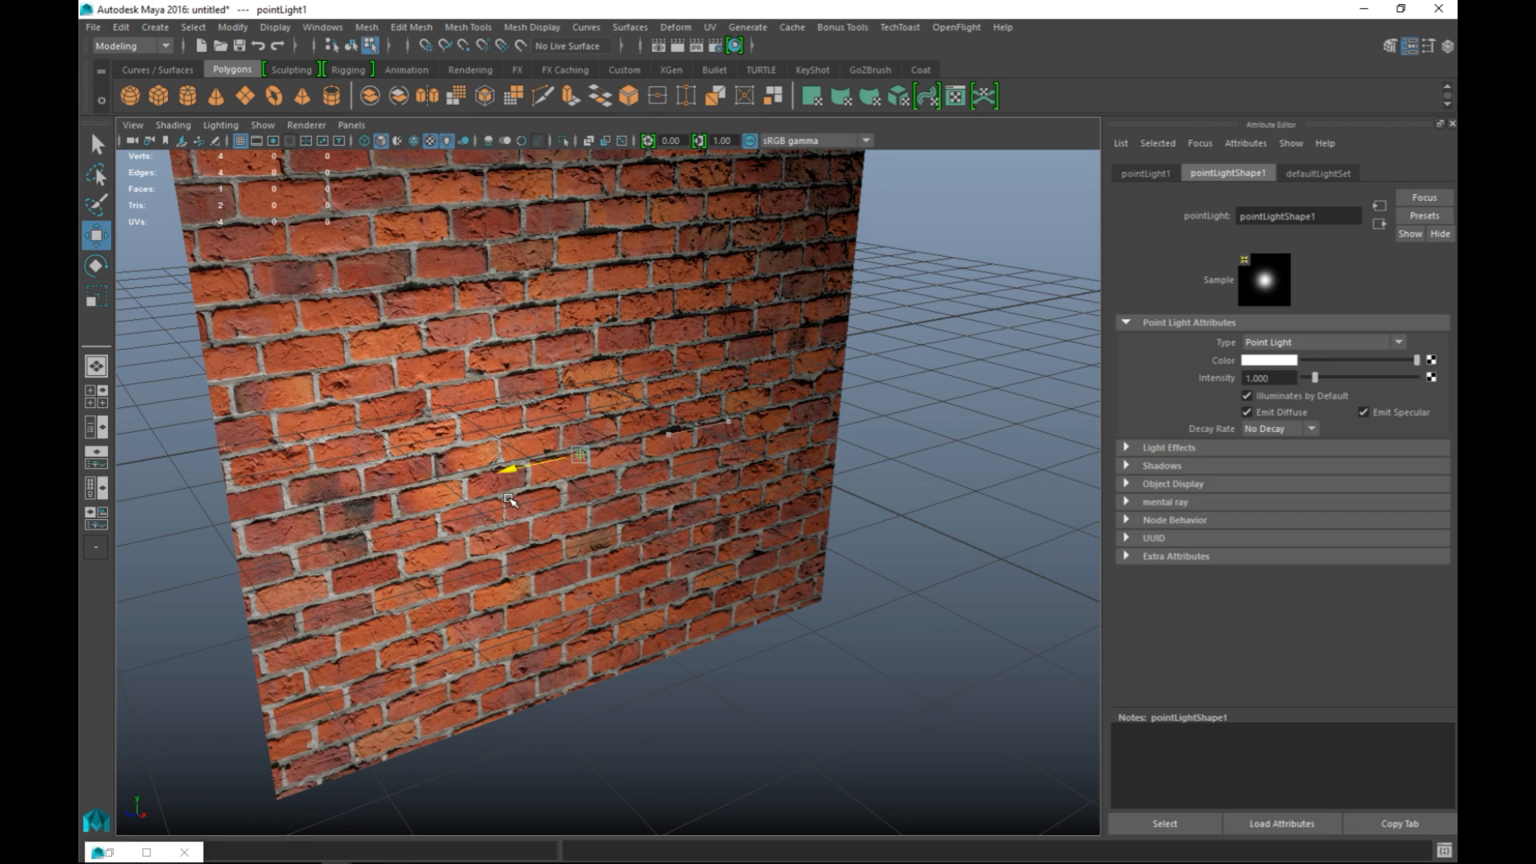
{"action": "left_click_drag", "start_coordinate": [619, 476], "coordinate": [807, 614]}
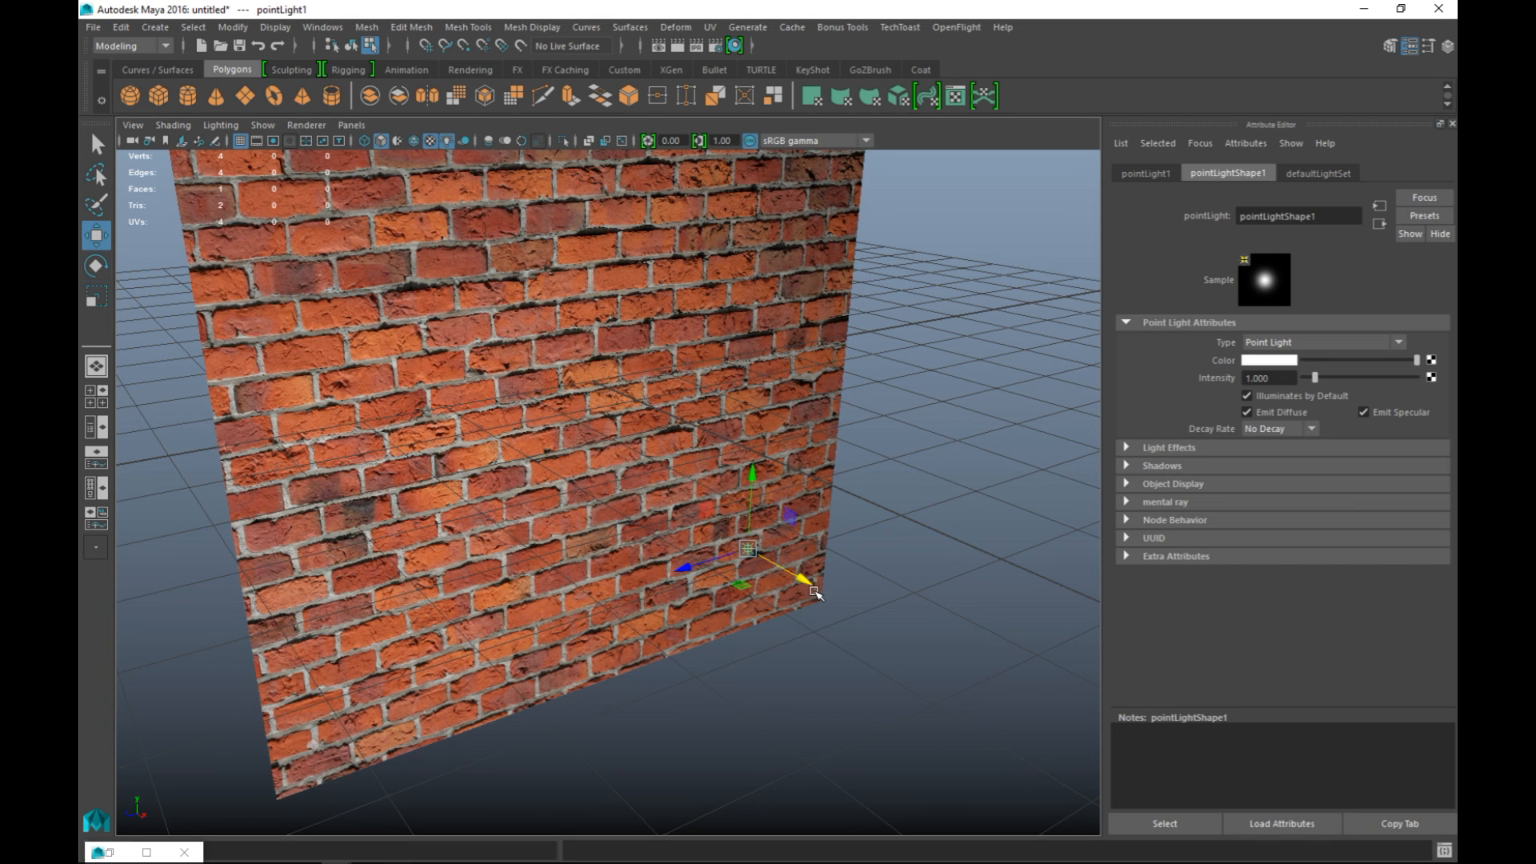
Delete the point light and return the viewport to textured display without scene lighting.
{"action": "key", "text": "Delete"}
{"action": "key", "text": "F9"}
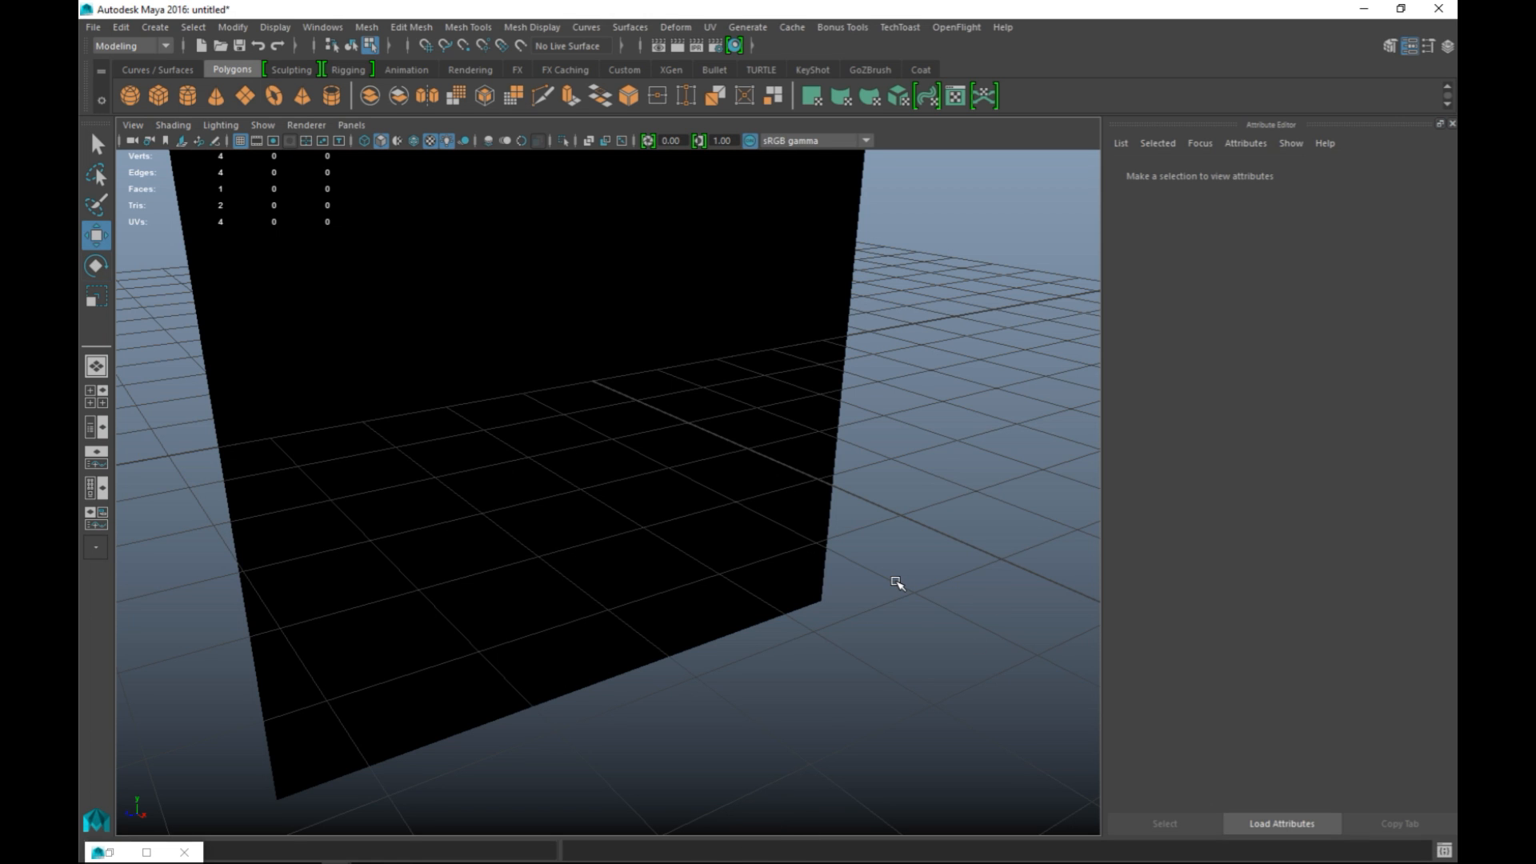
{"action": "key", "text": "6"}
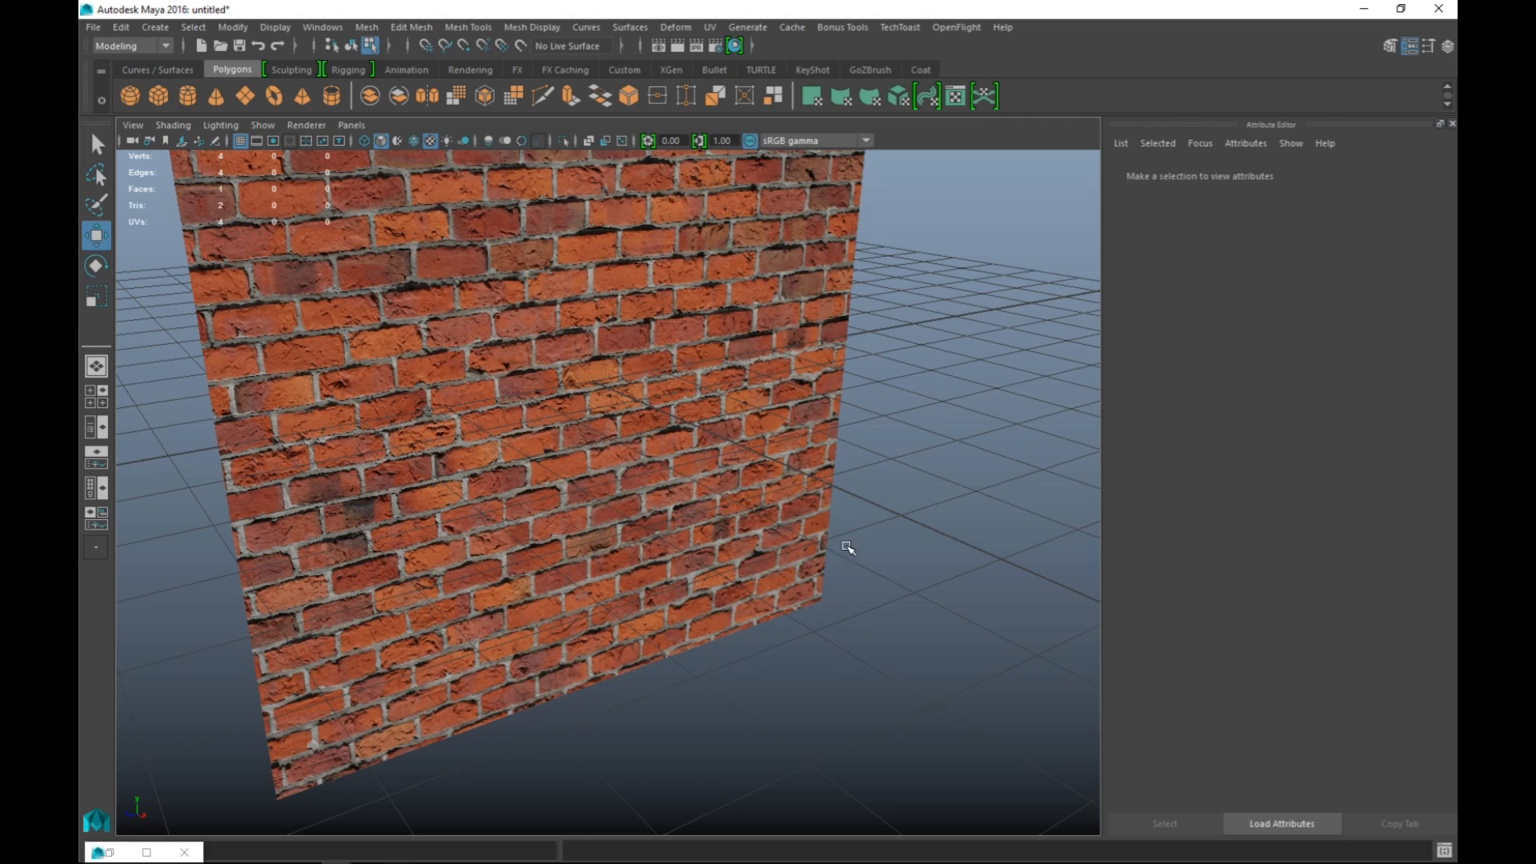
Create a polygon cube at the wall's centre and move it forward so it protrudes from the wall's front.
{"action": "mouse_move", "coordinate": [847, 560]}
{"action": "left_mouse_down", "text": "alt"}
{"action": "mouse_move", "coordinate": [843, 535]}
{"action": "mouse_move", "coordinate": [823, 553]}
{"action": "left_mouse_up", "text": "alt"}
{"action": "scroll", "coordinate": [846, 571], "scroll_direction": "down", "scroll_amount": 5}
{"action": "middle_click_drag", "start_coordinate": [850, 575], "coordinate": [869, 499], "text": "alt"}
{"action": "left_click_drag", "start_coordinate": [870, 499], "coordinate": [808, 574], "text": "alt"}
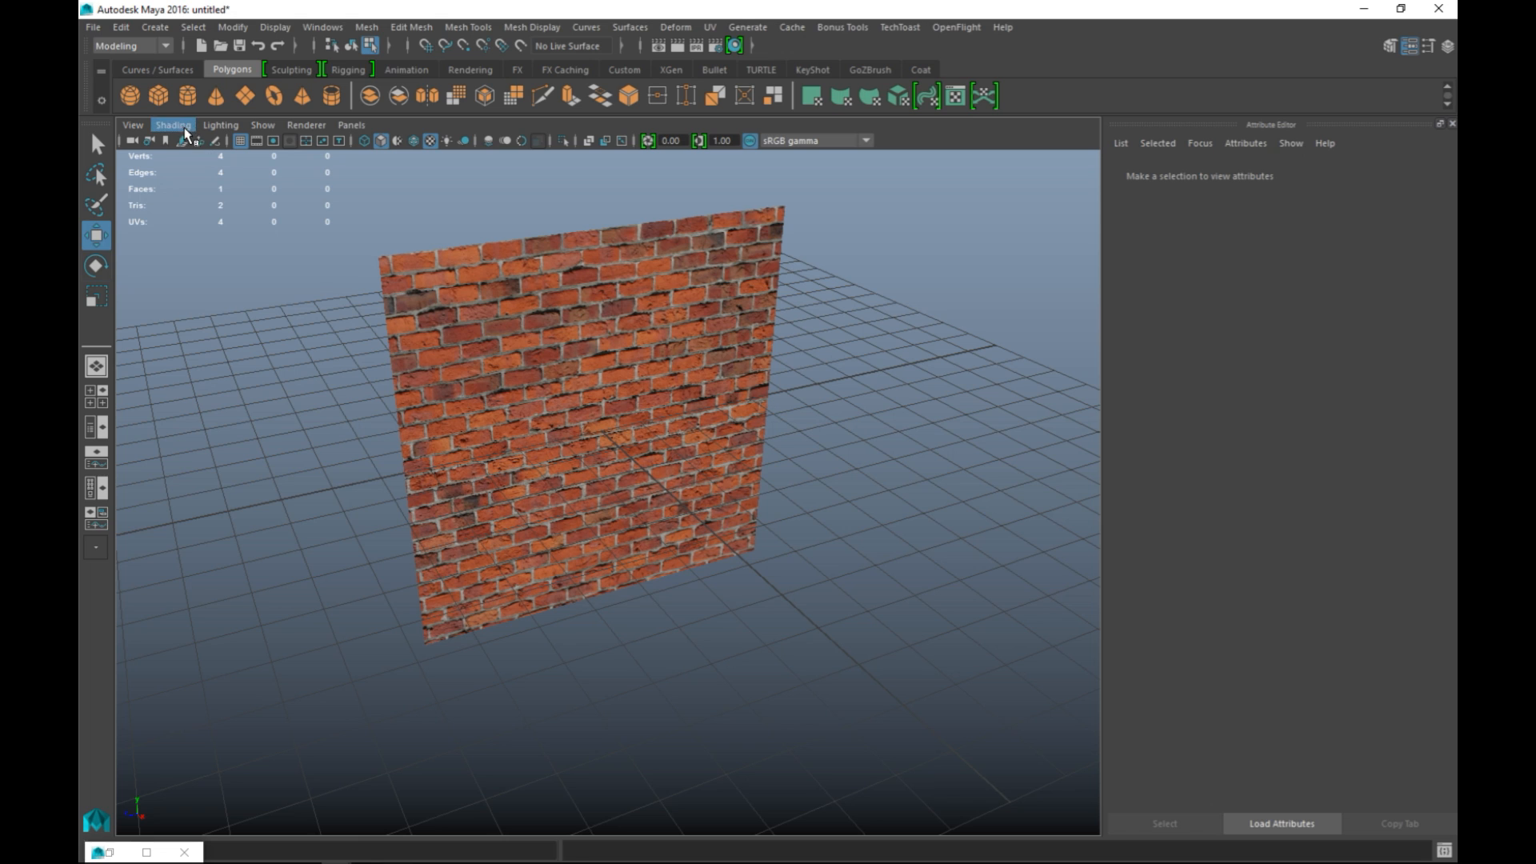
{"action": "left_click", "coordinate": [160, 97]}
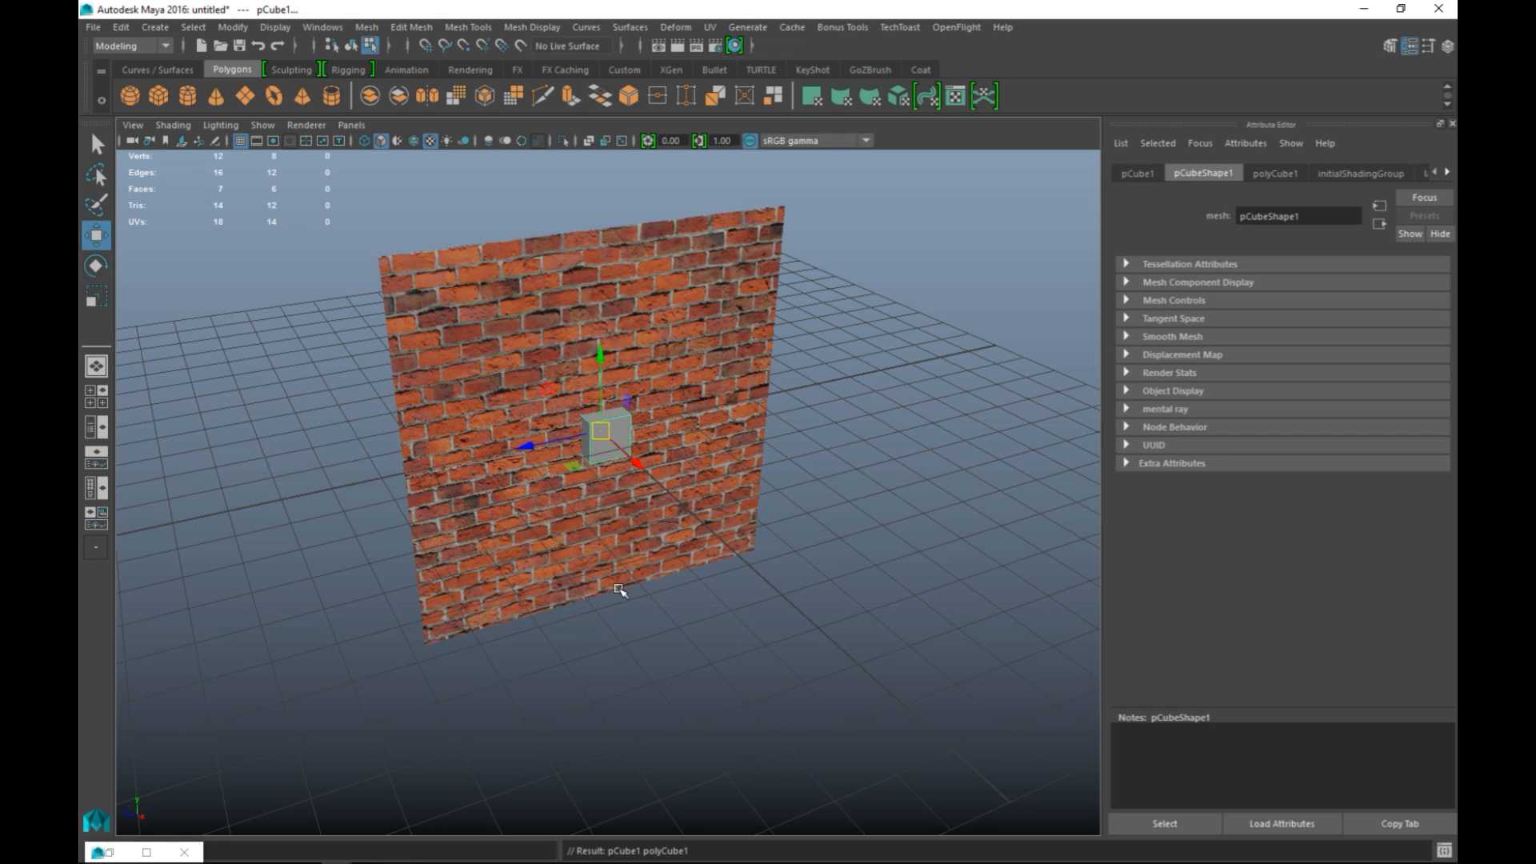
{"action": "left_click_drag", "start_coordinate": [637, 466], "coordinate": [656, 487]}
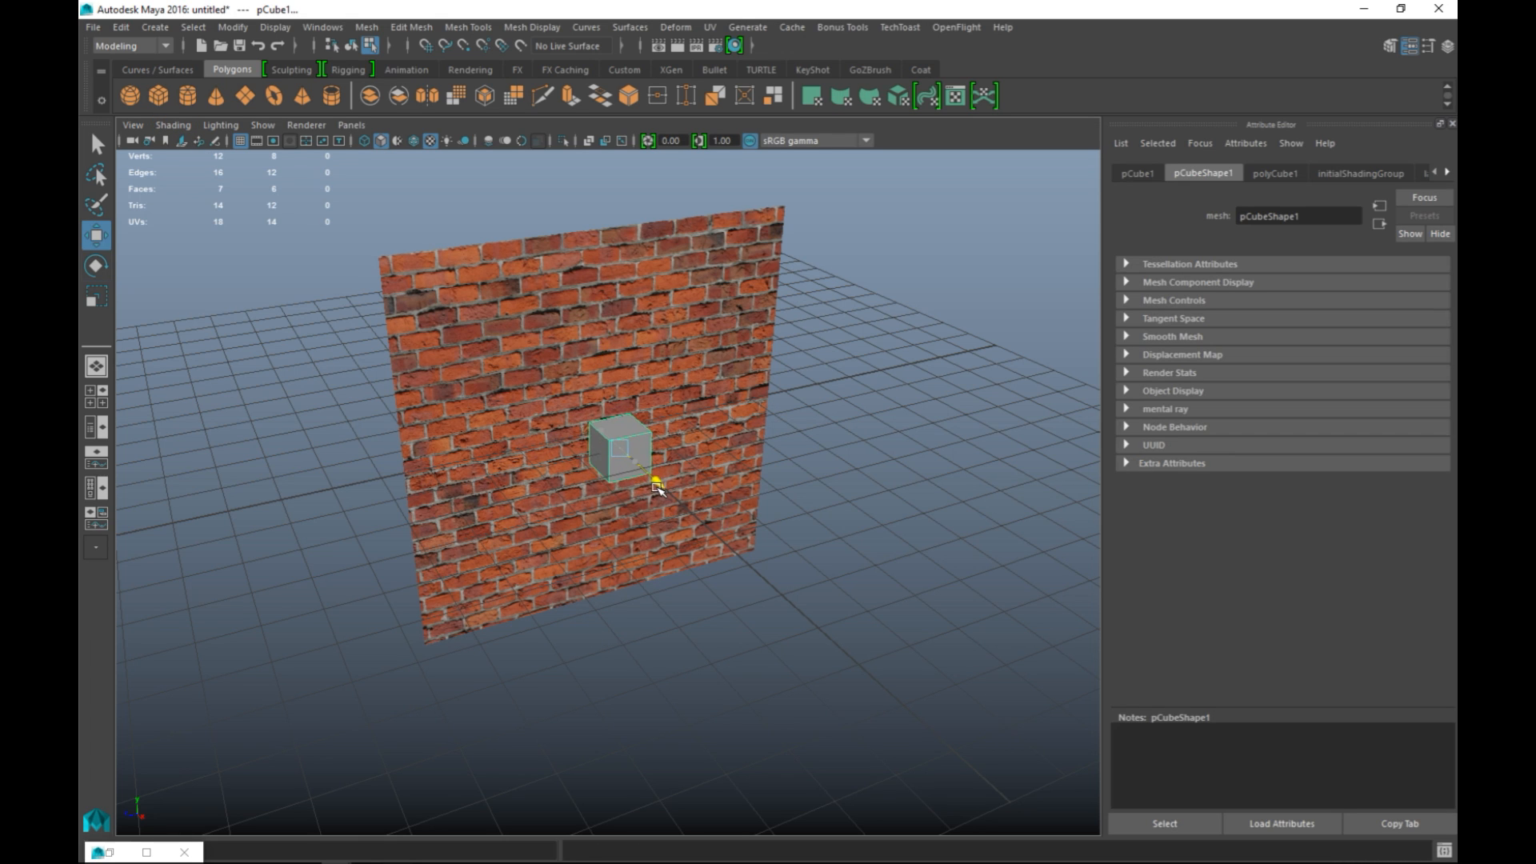
In the top view, move the cube along X until its back face sits flush against the wall plane.
{"action": "left_click", "coordinate": [96, 396]}
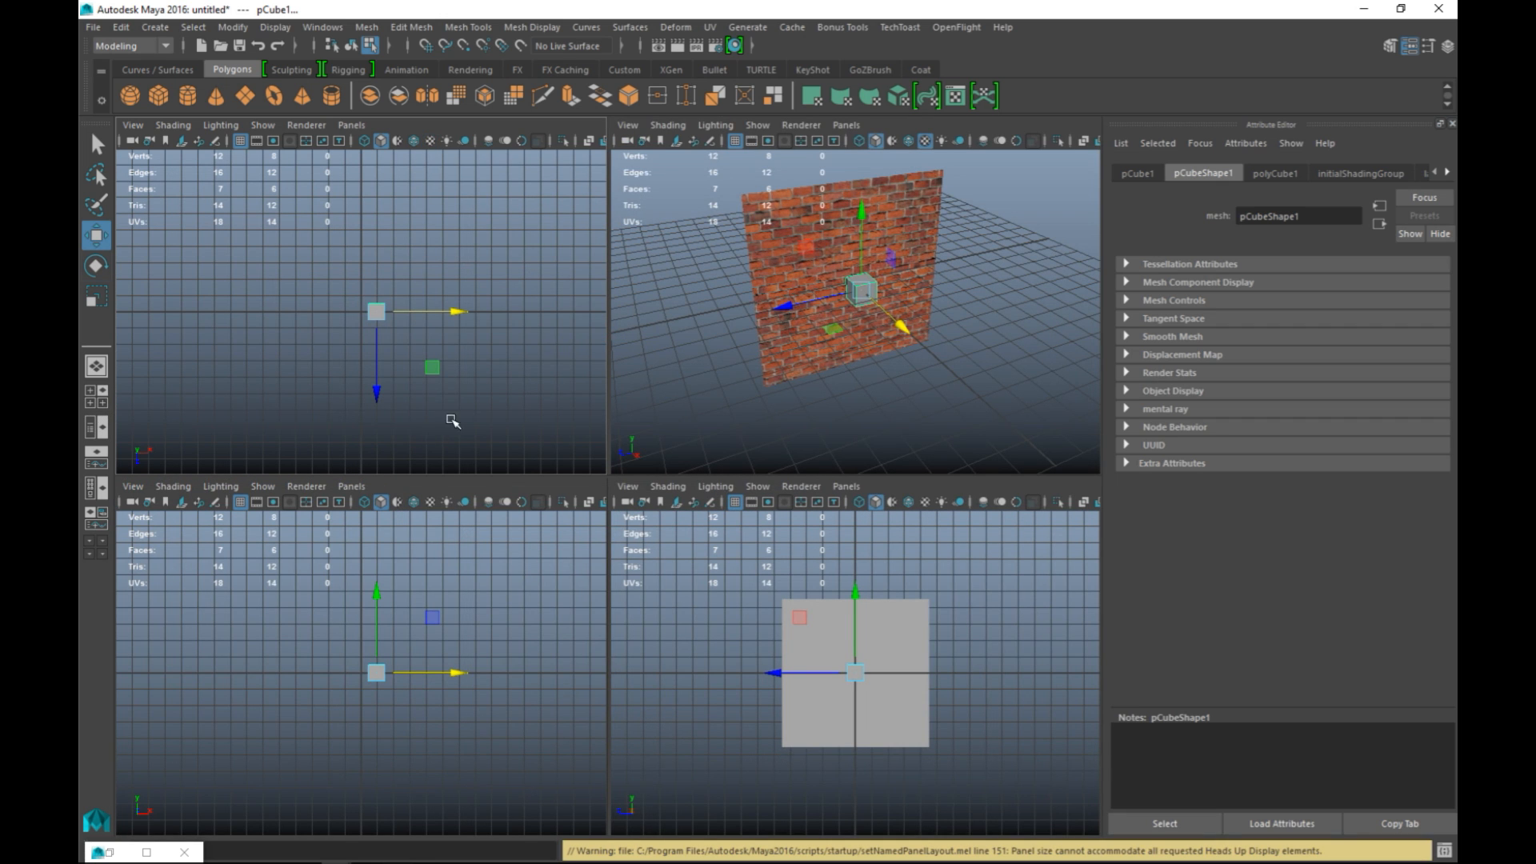
{"action": "key", "text": "space"}
{"action": "scroll", "coordinate": [705, 500], "scroll_direction": "up", "scroll_amount": 8}
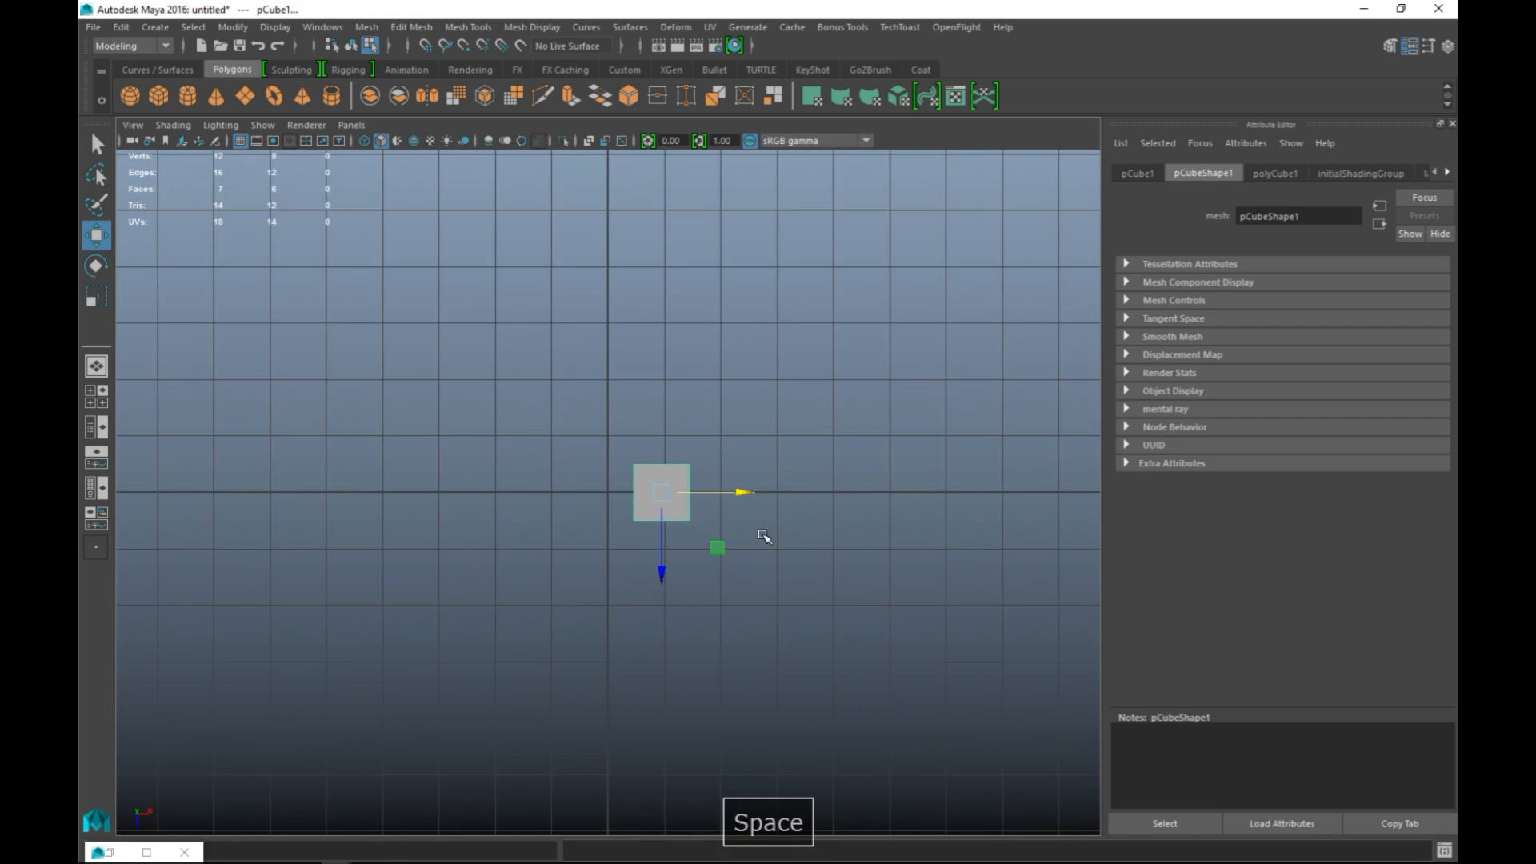
{"action": "left_click_drag", "start_coordinate": [565, 410], "coordinate": [632, 467], "text": "shift"}
{"action": "scroll", "coordinate": [837, 648], "scroll_direction": "up", "scroll_amount": 5}
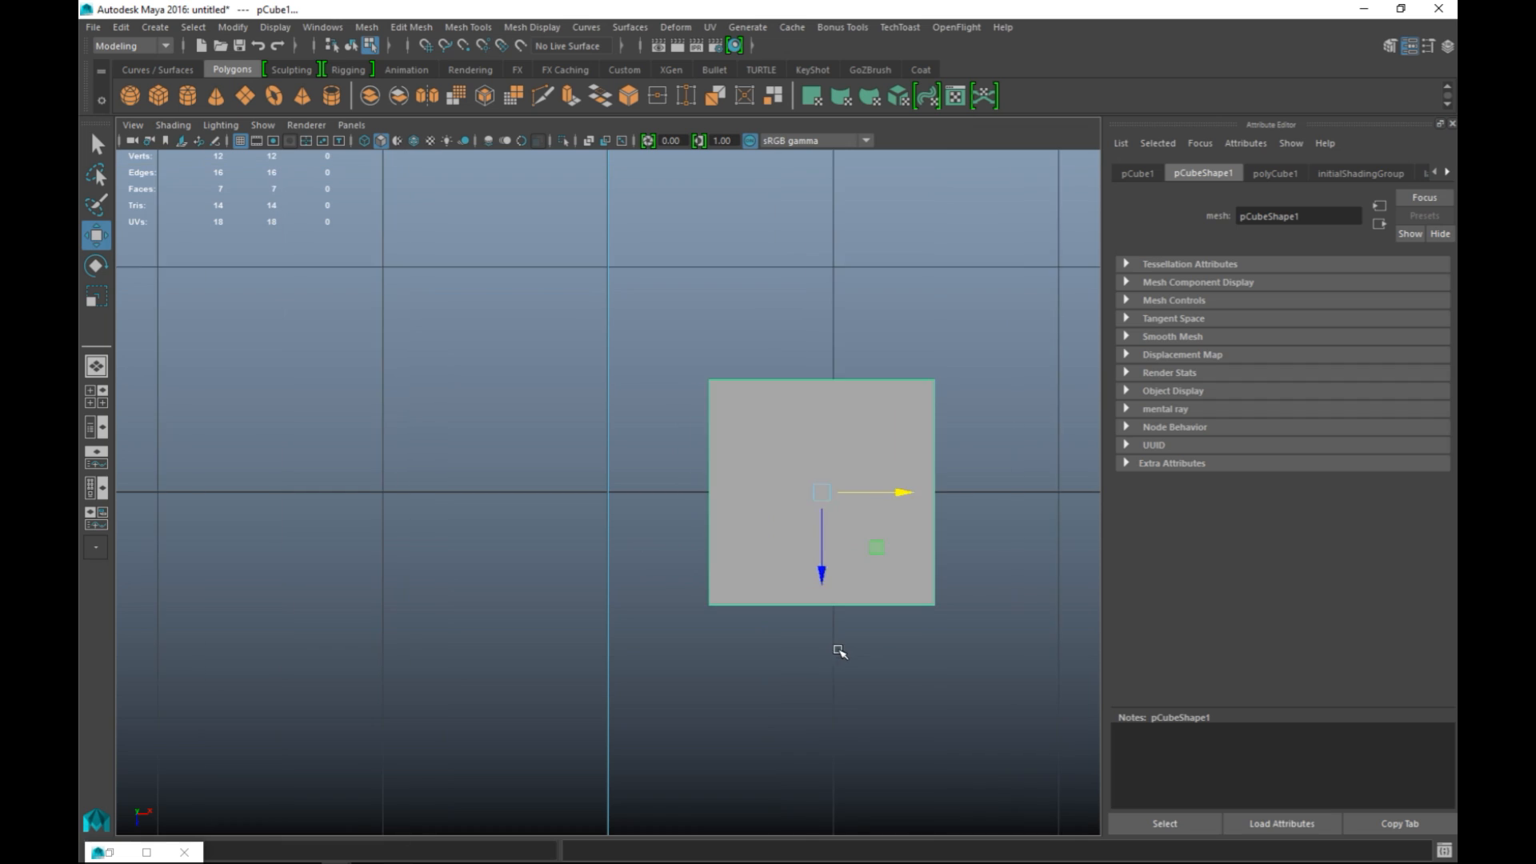
{"action": "left_click_drag", "start_coordinate": [980, 496], "coordinate": [849, 514]}
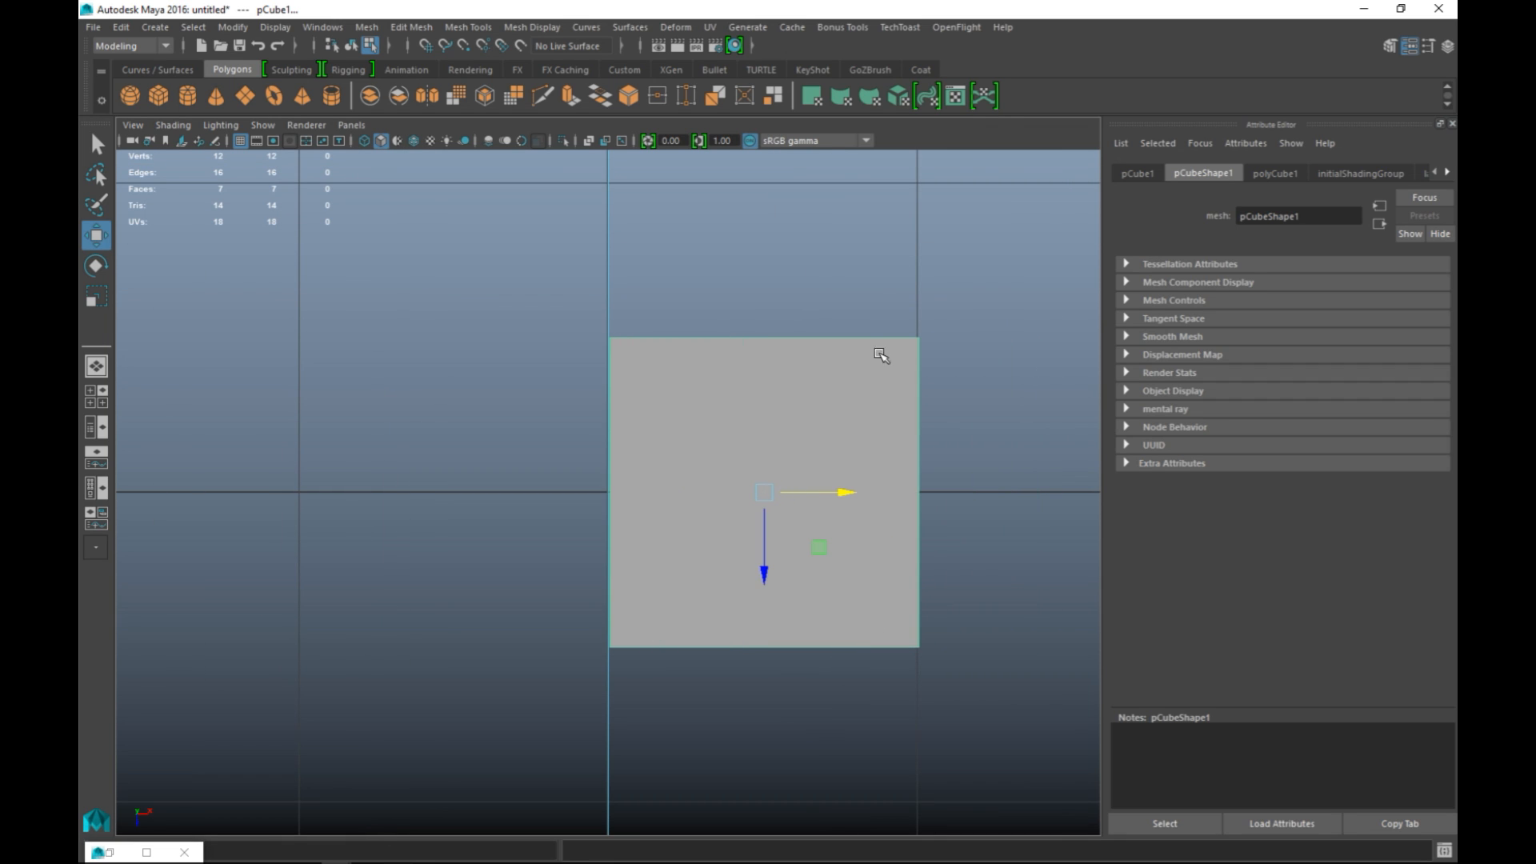
Move the cube's outer vertices along X nearly onto the wall plane, flattening the cube into a very thin slab.
{"action": "right_click_drag", "start_coordinate": [885, 372], "coordinate": [804, 376]}
{"action": "left_click_drag", "start_coordinate": [871, 250], "coordinate": [999, 756]}
{"action": "left_click_drag", "start_coordinate": [992, 491], "coordinate": [692, 519]}
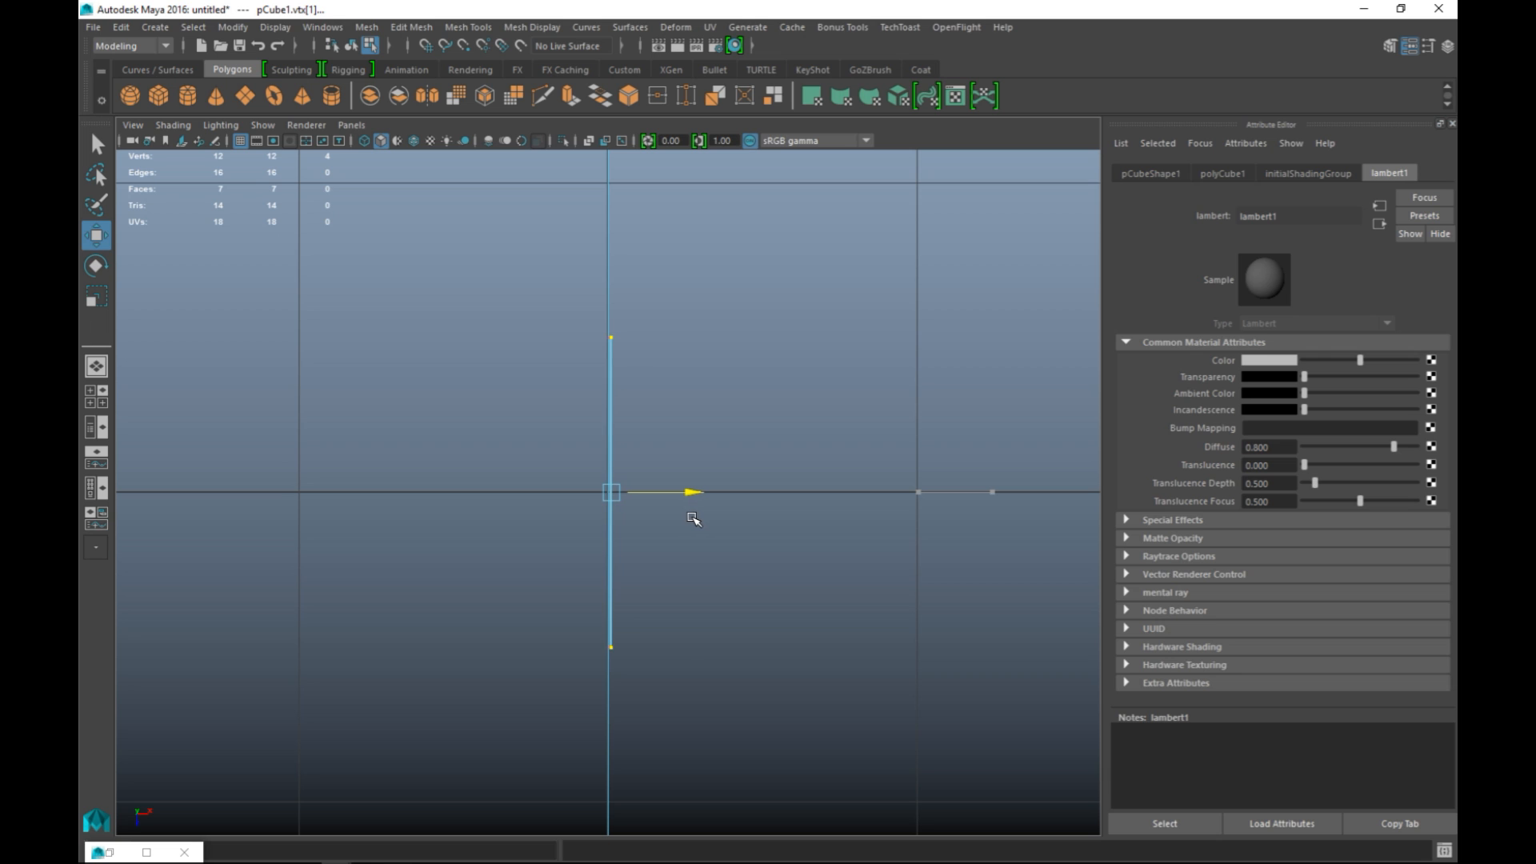
In the perspective view, try to scale the flattened cube's front vertices up to the outline of the brick wall.
{"action": "left_click", "coordinate": [100, 397]}
{"action": "key", "text": "space"}
{"action": "scroll", "coordinate": [756, 507], "scroll_direction": "up", "scroll_amount": 5}
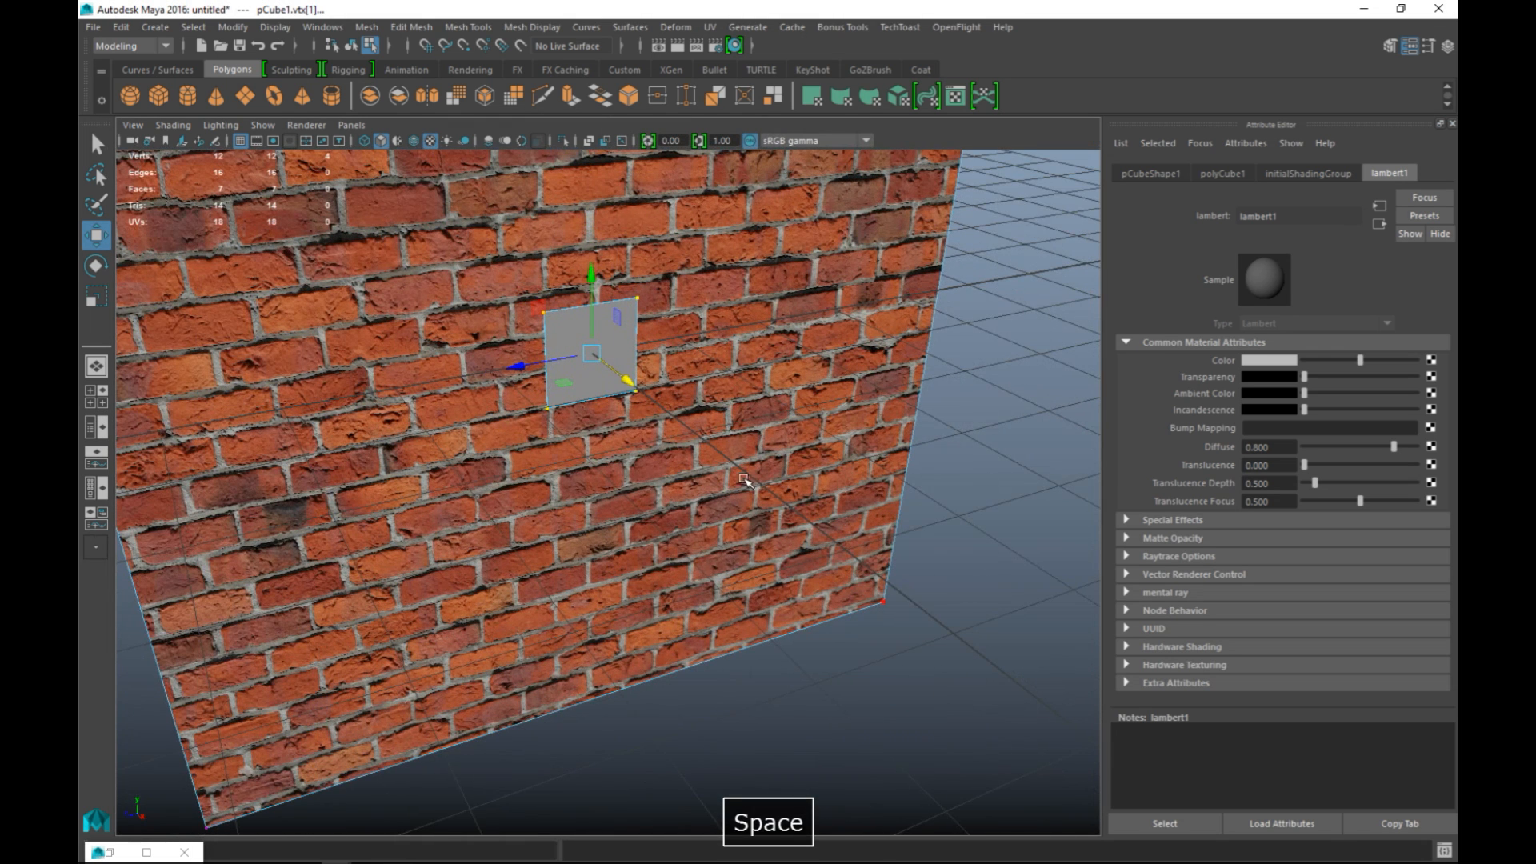
{"action": "middle_click_drag", "start_coordinate": [764, 507], "coordinate": [815, 569], "text": "alt"}
{"action": "scroll", "coordinate": [814, 570], "scroll_direction": "down", "scroll_amount": 5}
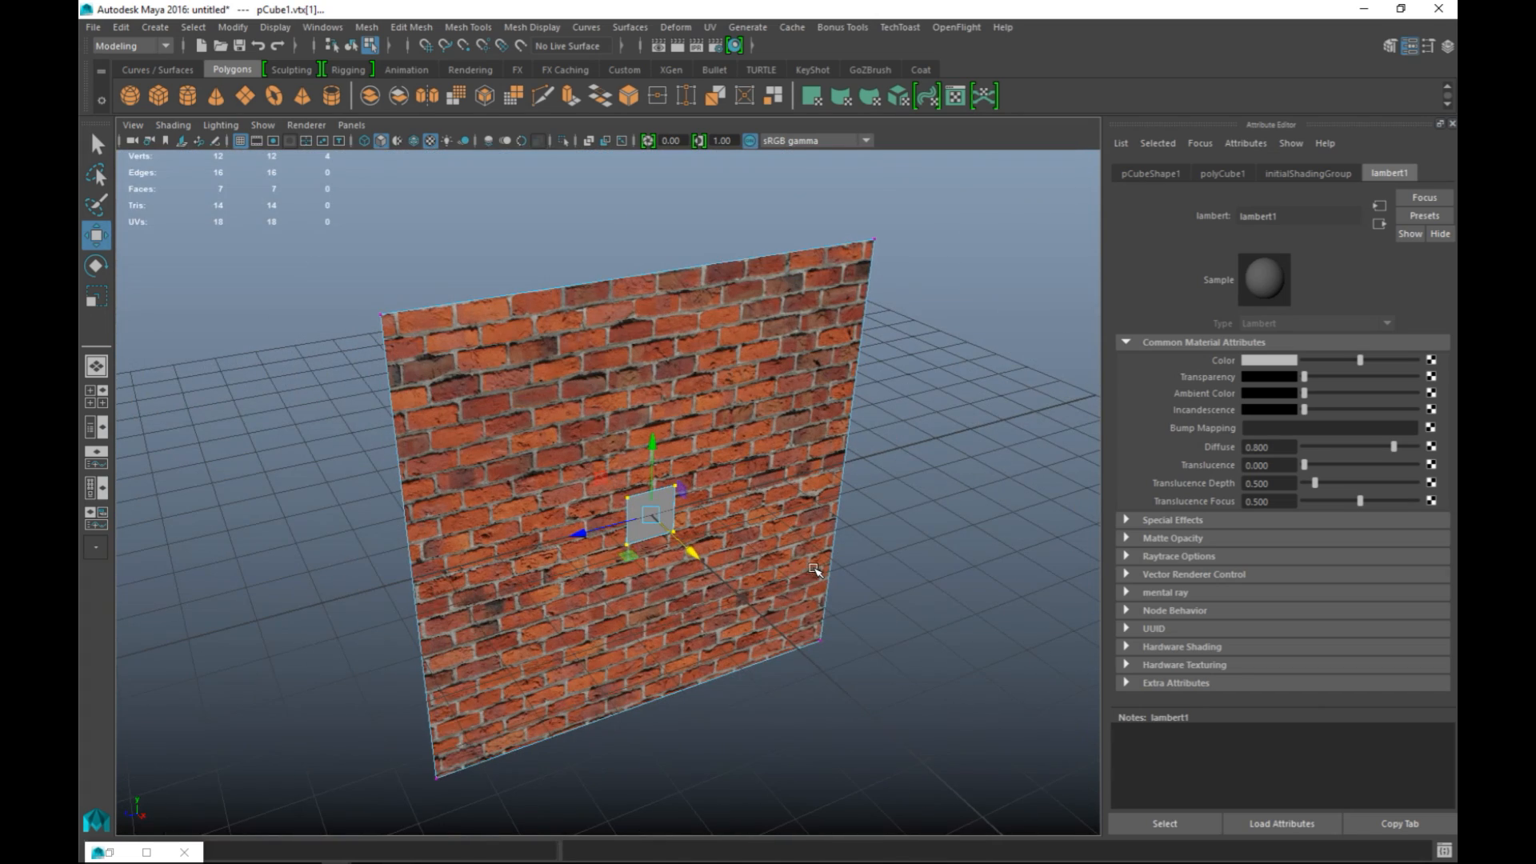
{"action": "key", "text": "r"}
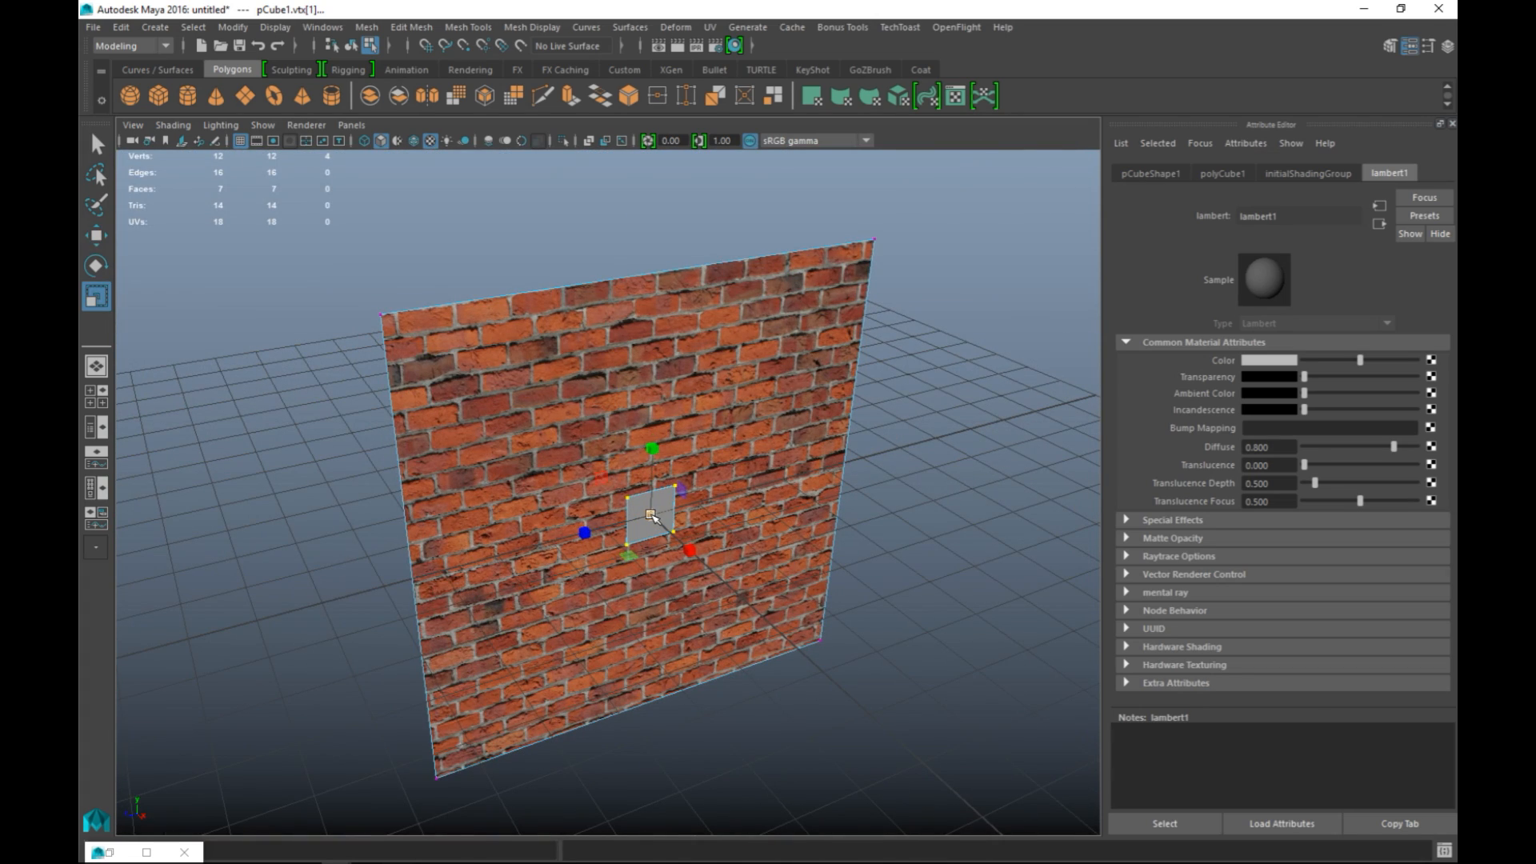
{"action": "left_click_drag", "start_coordinate": [650, 516], "coordinate": [952, 555]}
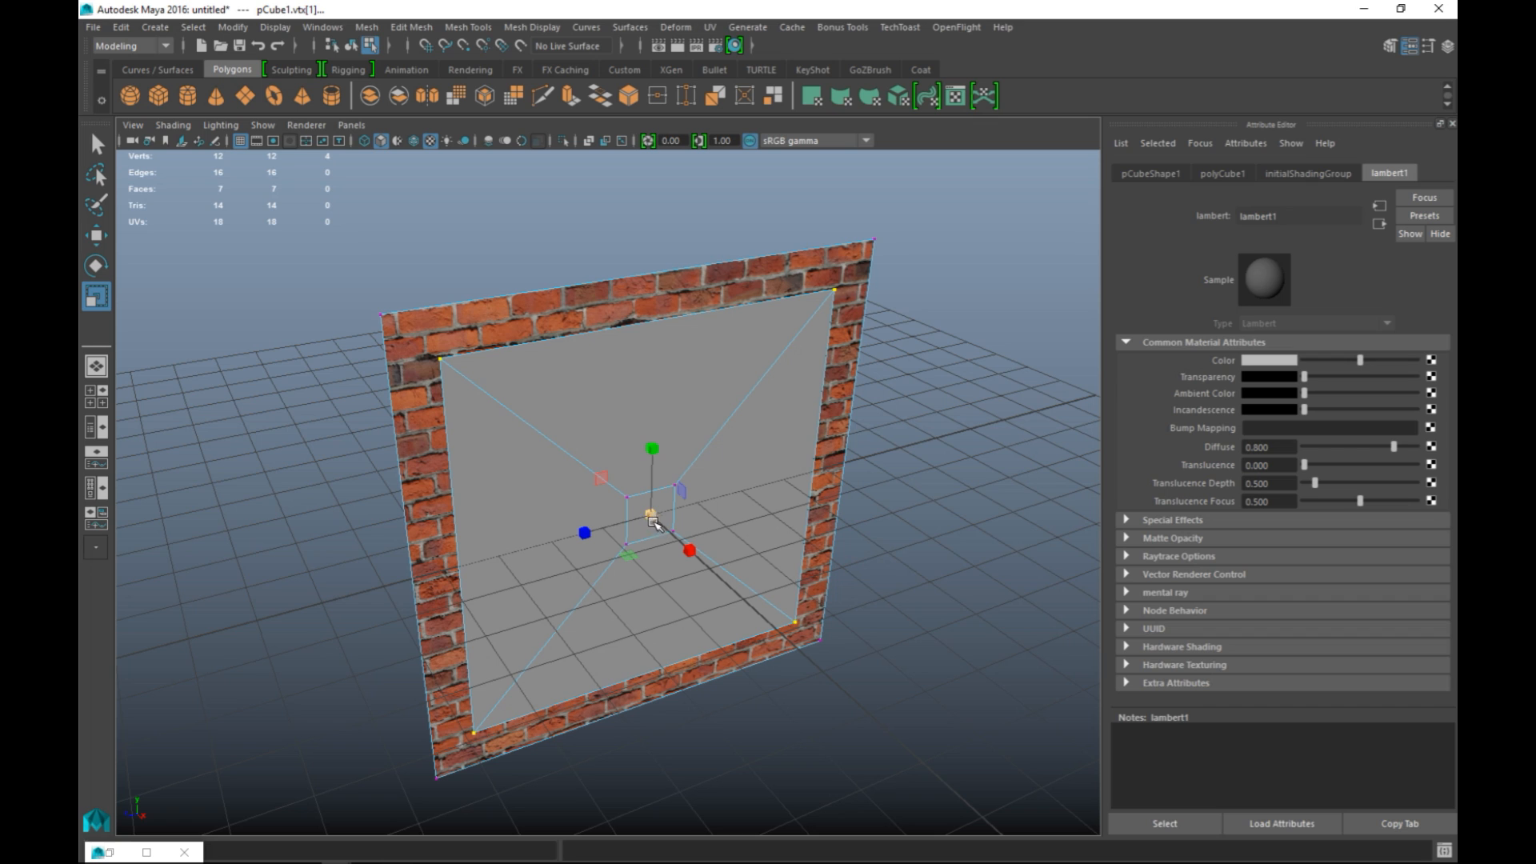
{"action": "left_click_drag", "start_coordinate": [652, 518], "coordinate": [714, 521]}
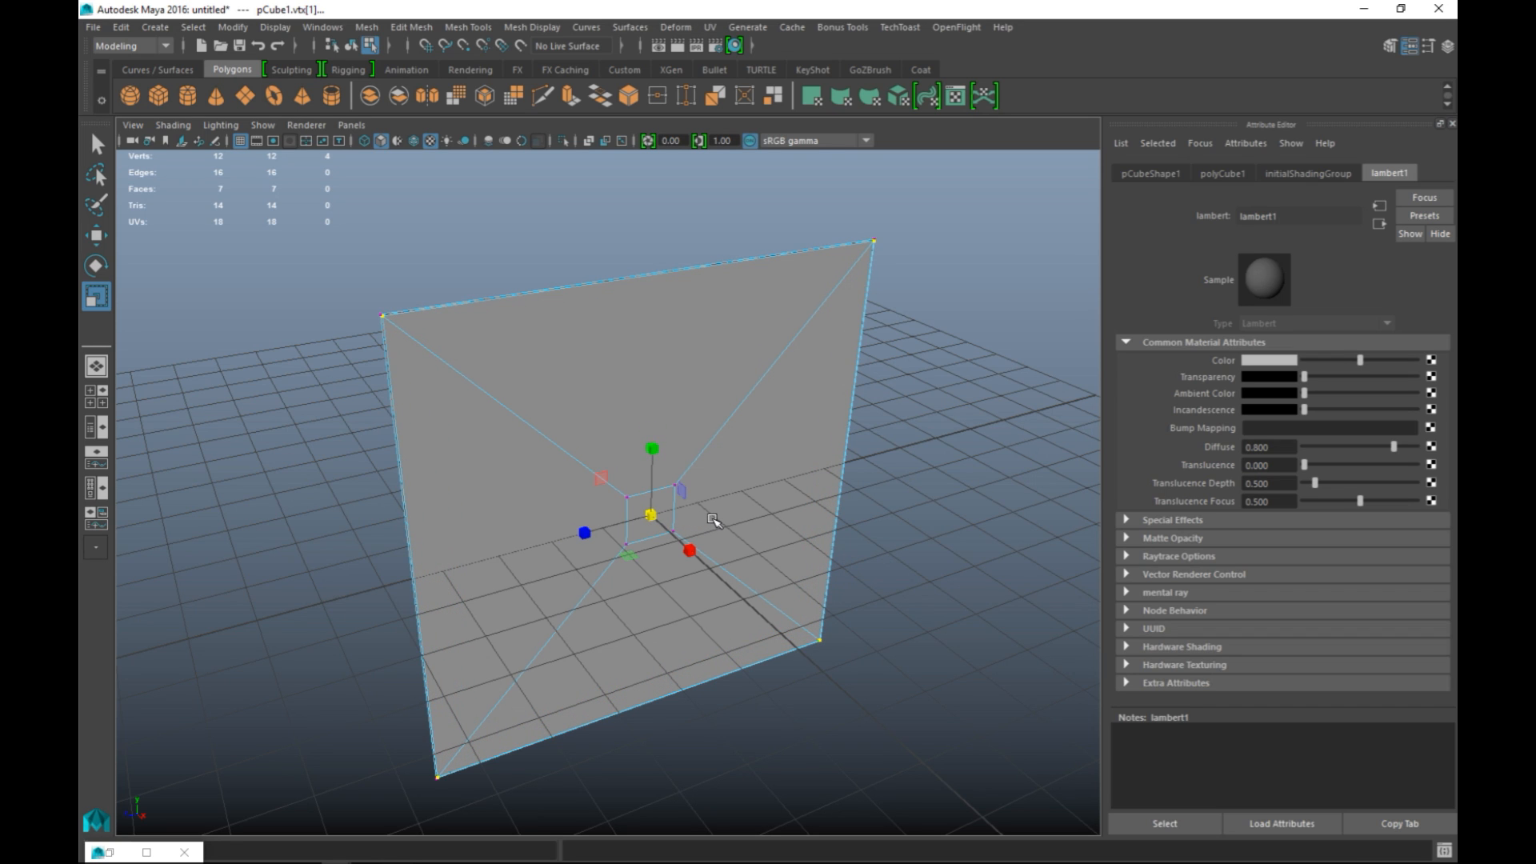
Undo both scalings of the flattened cube's front vertices.
{"action": "left_click_drag", "start_coordinate": [513, 622], "coordinate": [332, 552], "text": "alt"}
{"action": "key", "text": "ctrl+z"}
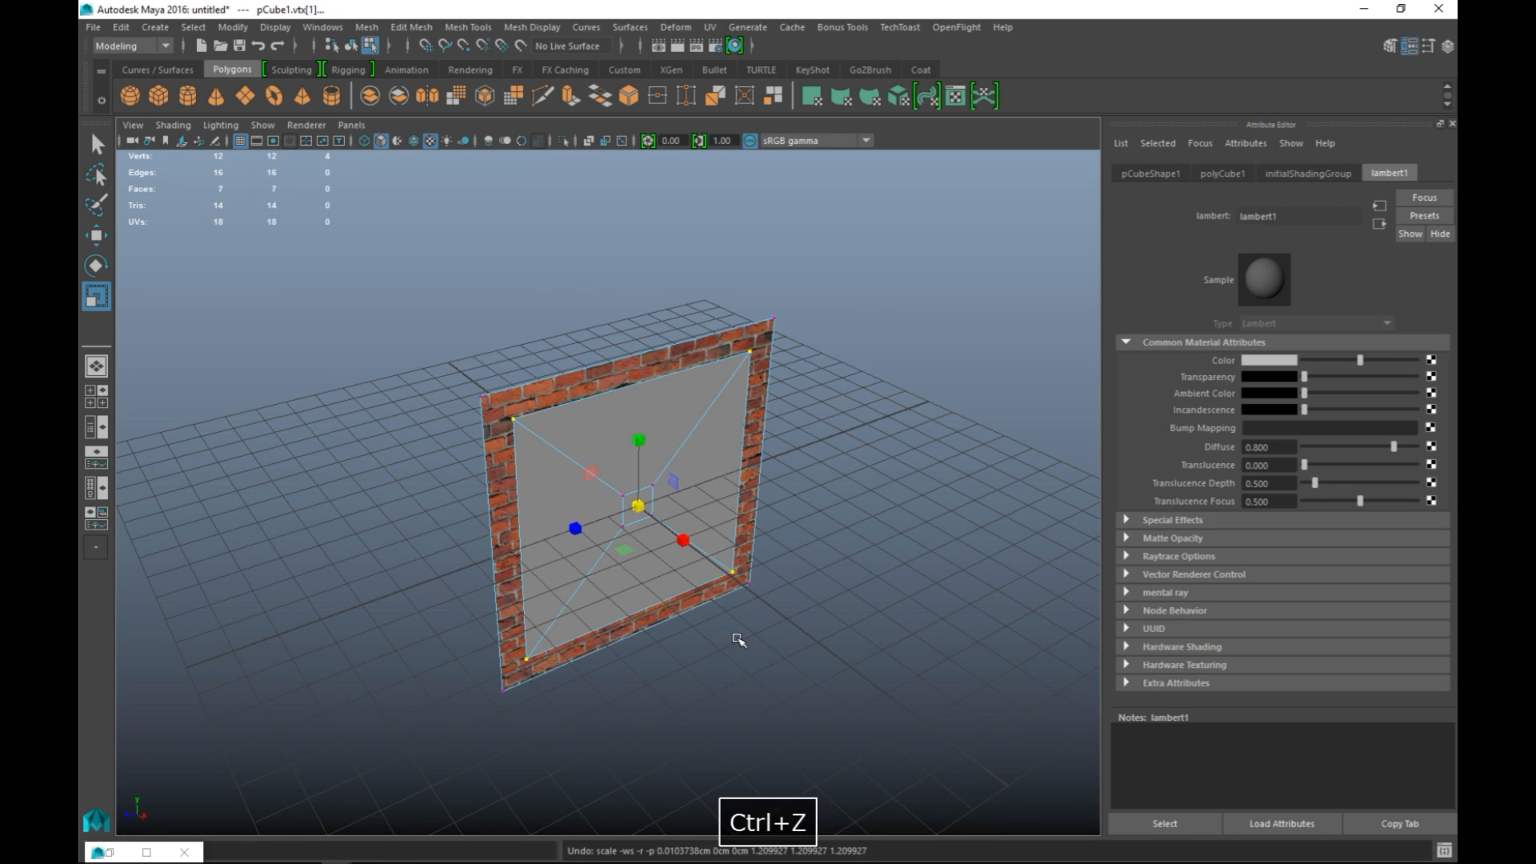
{"action": "key", "text": "ctrl+z"}
Return the flattened cube to object mode and move it slightly forward along X, off the brick wall.
{"action": "scroll", "coordinate": [798, 661], "scroll_direction": "up", "scroll_amount": 3}
{"action": "right_click_drag", "start_coordinate": [667, 373], "coordinate": [728, 355]}
{"action": "left_click", "coordinate": [674, 496]}
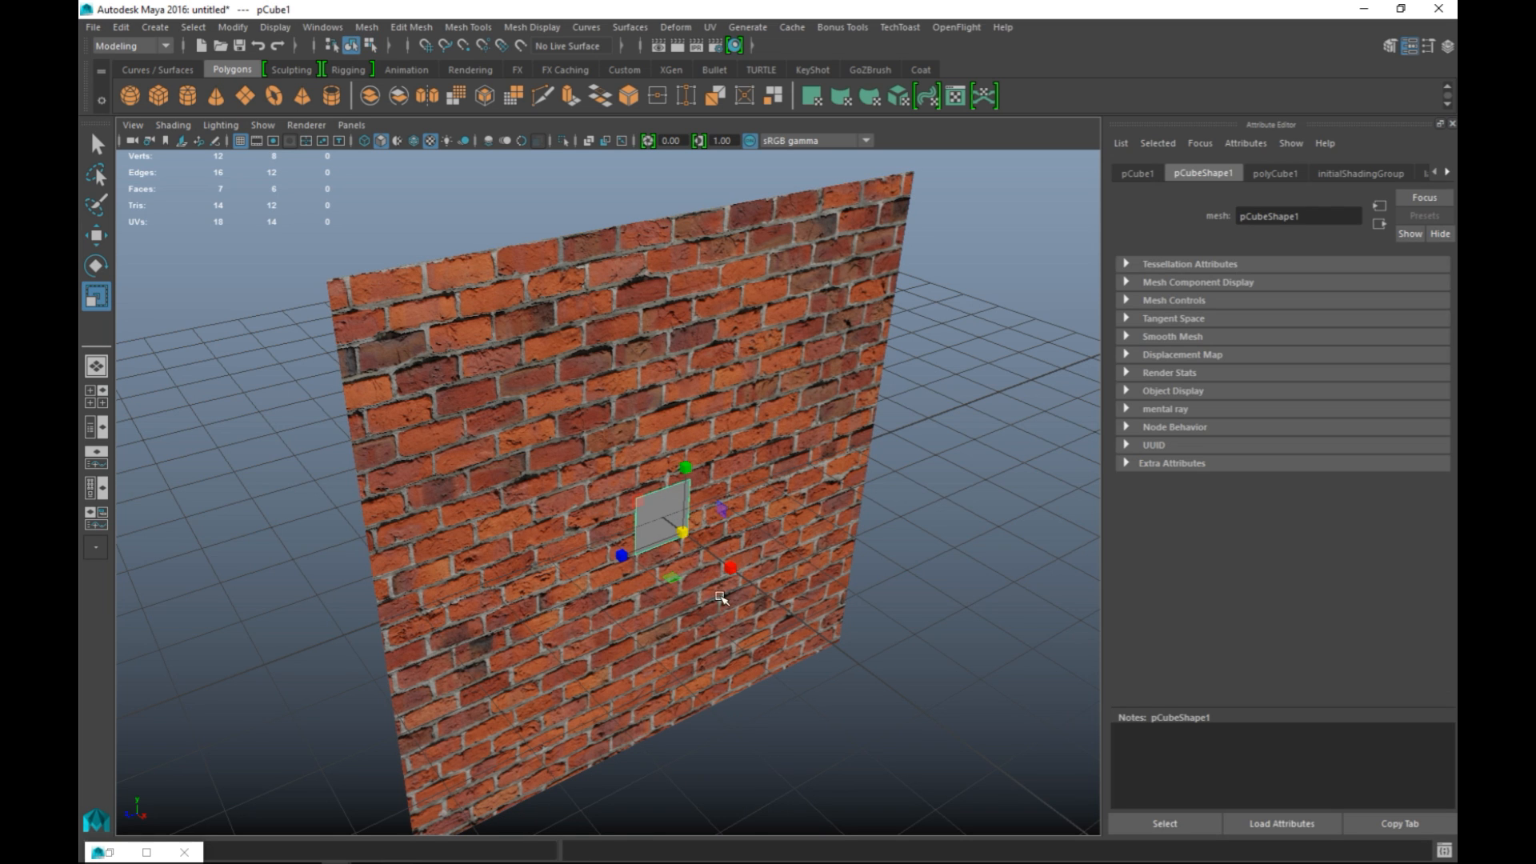
{"action": "key", "text": "w"}
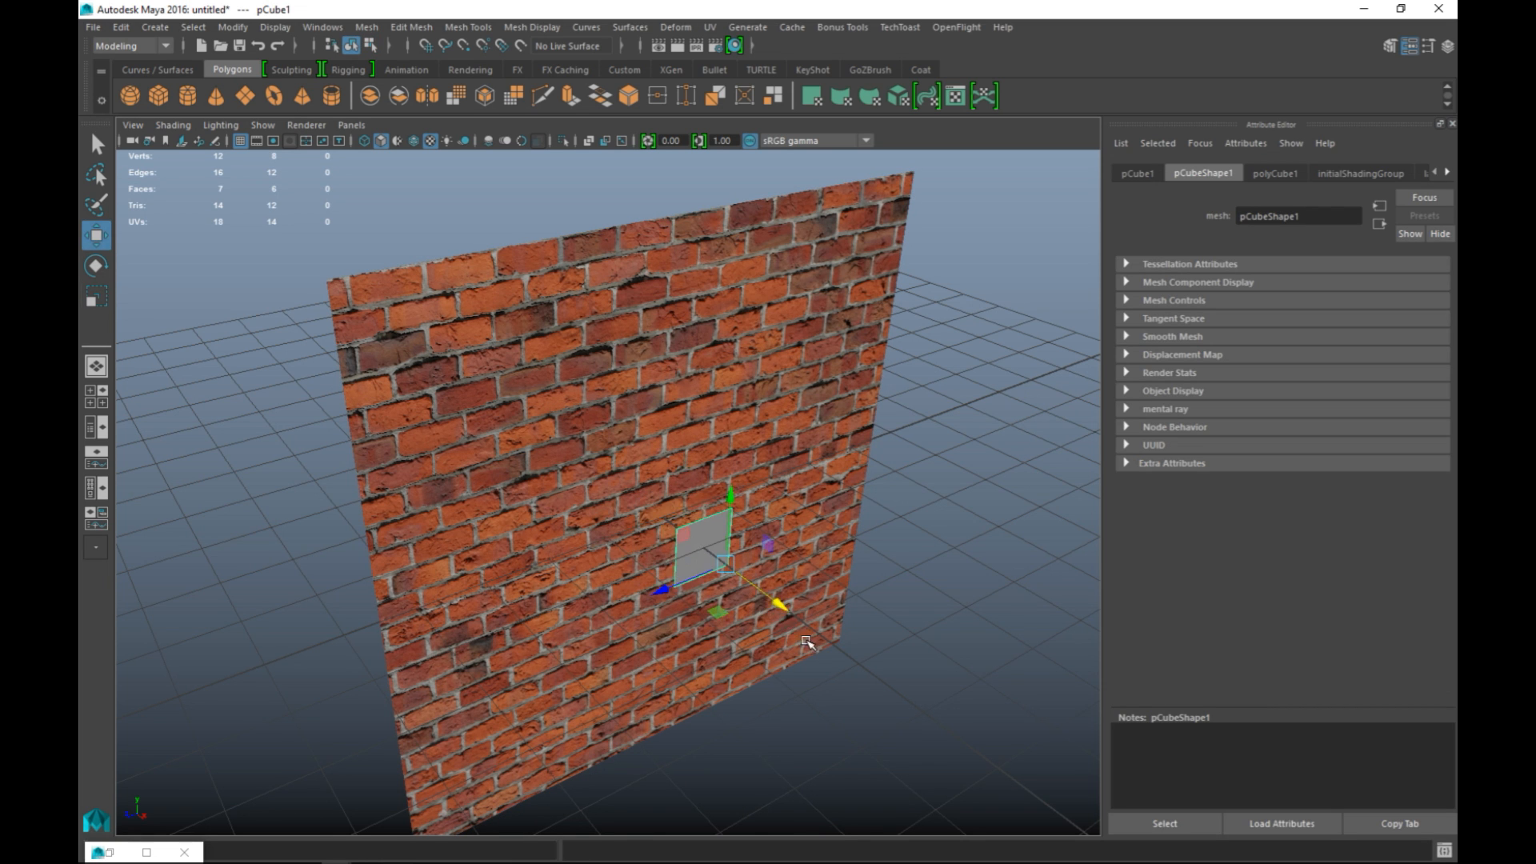
{"action": "scroll", "coordinate": [804, 650], "scroll_direction": "up", "scroll_amount": 5}
{"action": "scroll", "coordinate": [804, 650], "scroll_direction": "down", "scroll_amount": 4}
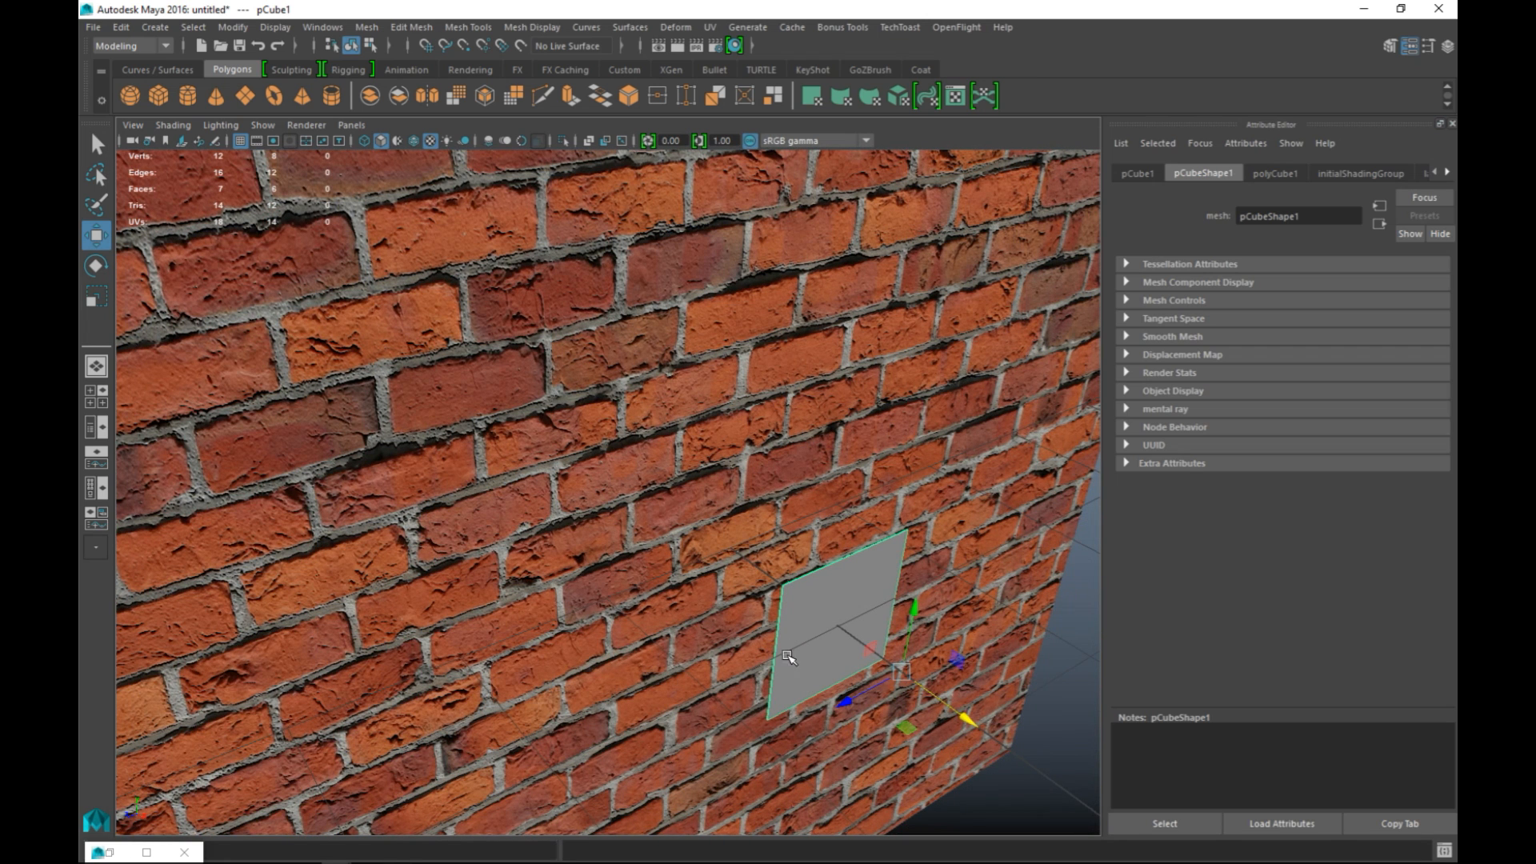
{"action": "right_click_drag", "start_coordinate": [839, 596], "coordinate": [919, 350]}
{"action": "key", "text": "ctrl+z"}
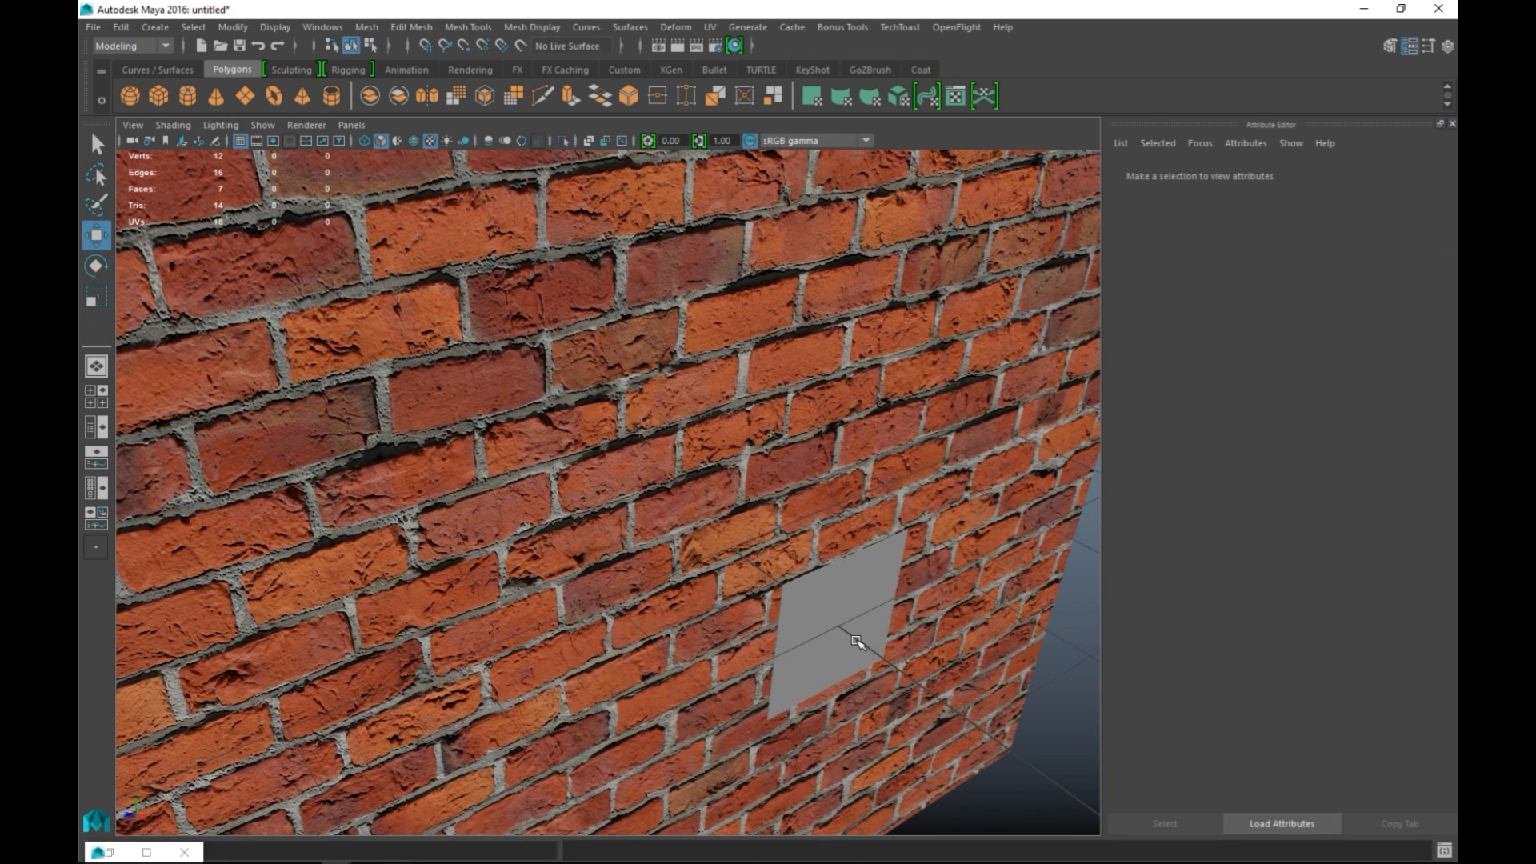
{"action": "key", "text": "ctrl+z"}
{"action": "left_click", "coordinate": [824, 587]}
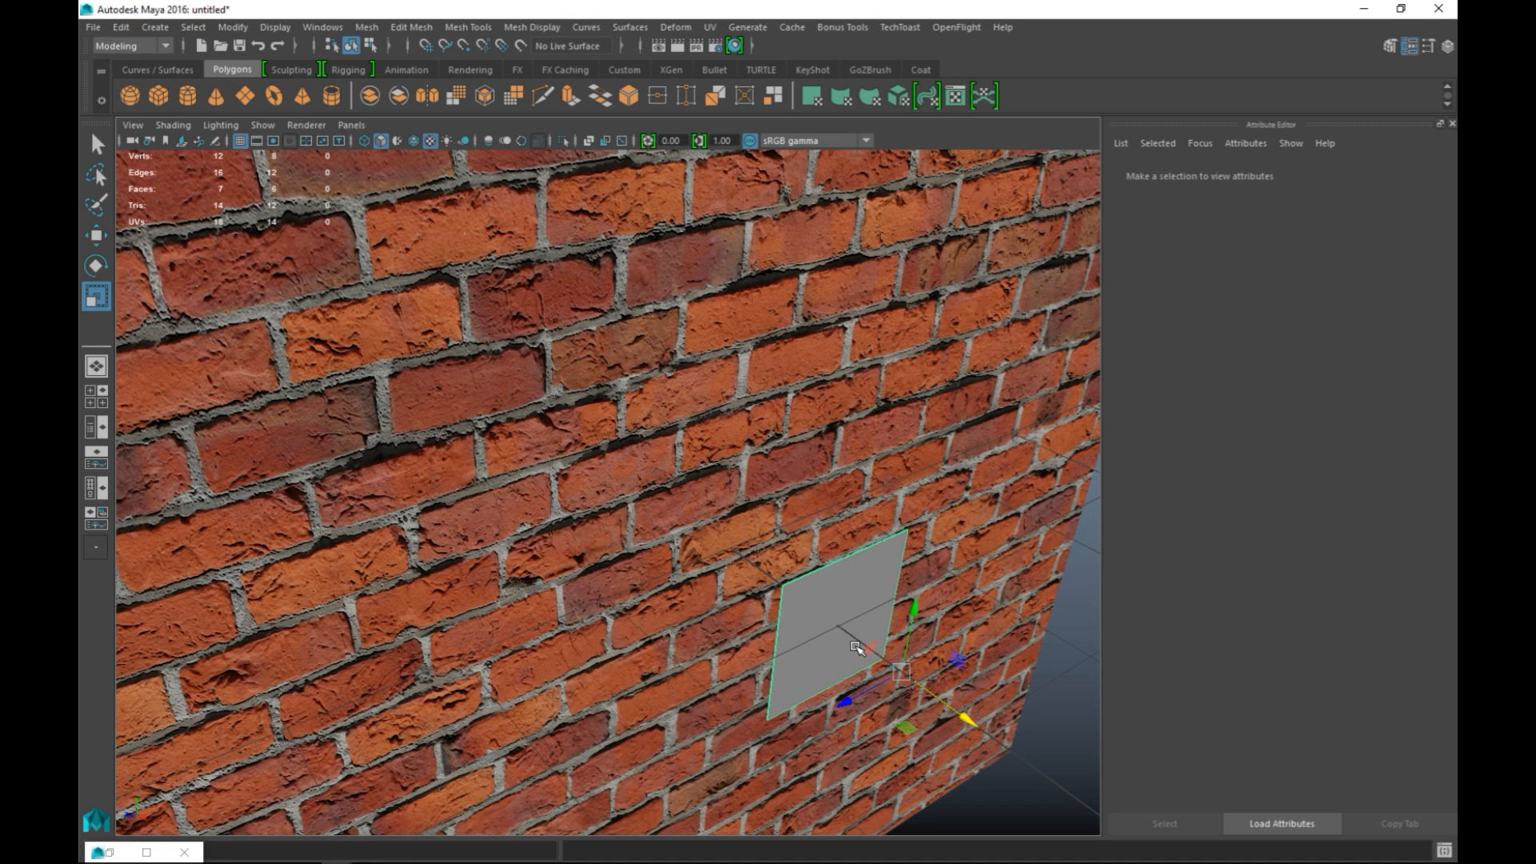
{"action": "scroll", "coordinate": [933, 652], "scroll_direction": "down", "scroll_amount": 6}
{"action": "left_click", "coordinate": [932, 652]}
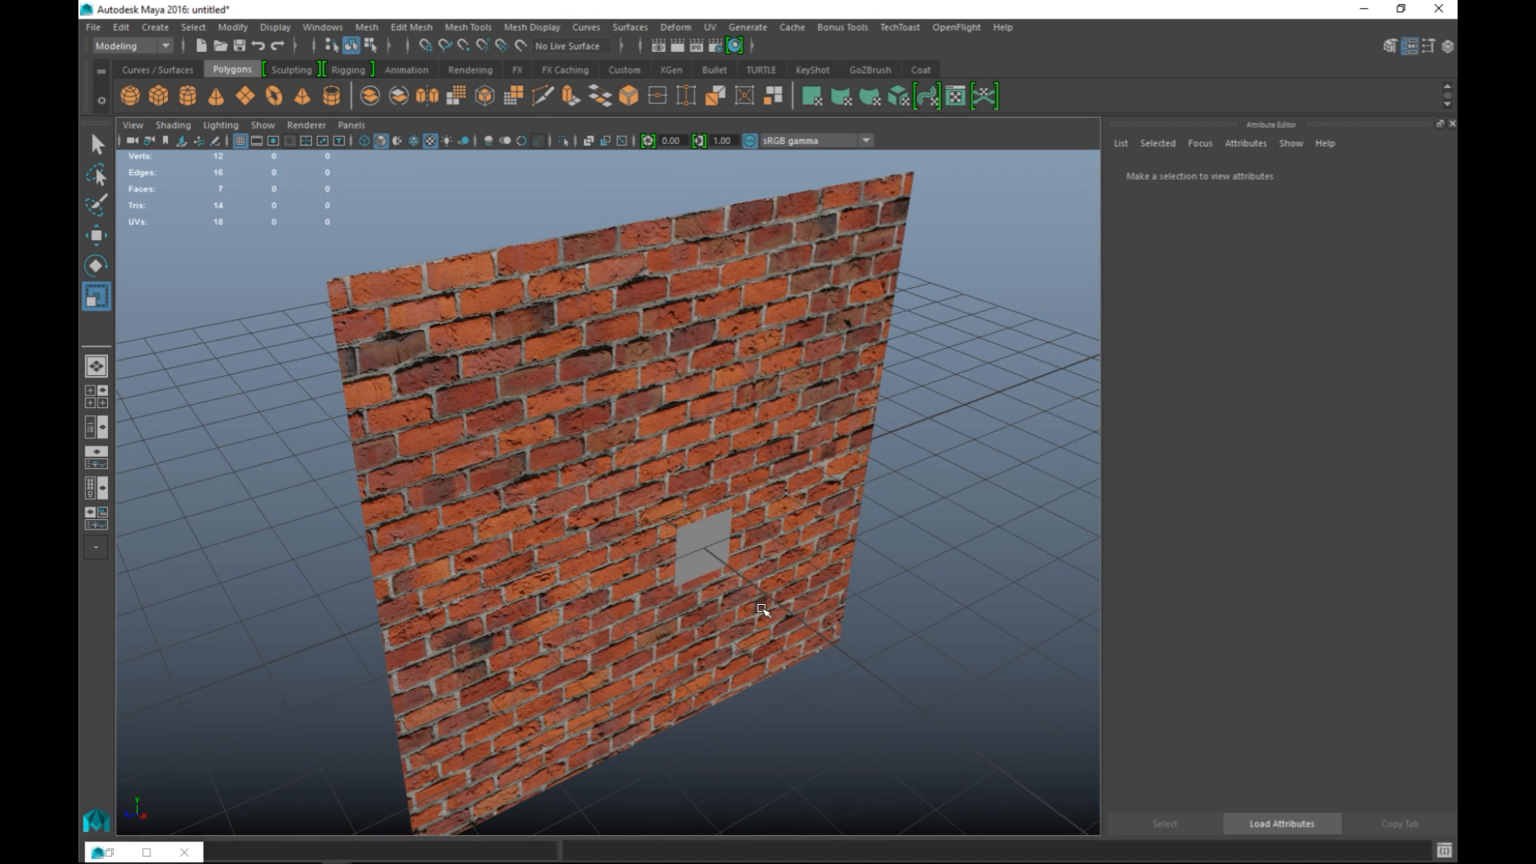
Scale the flattened cube up uniformly to about the wall's size and move it along X in front of the bricks.
{"action": "left_click", "coordinate": [718, 544]}
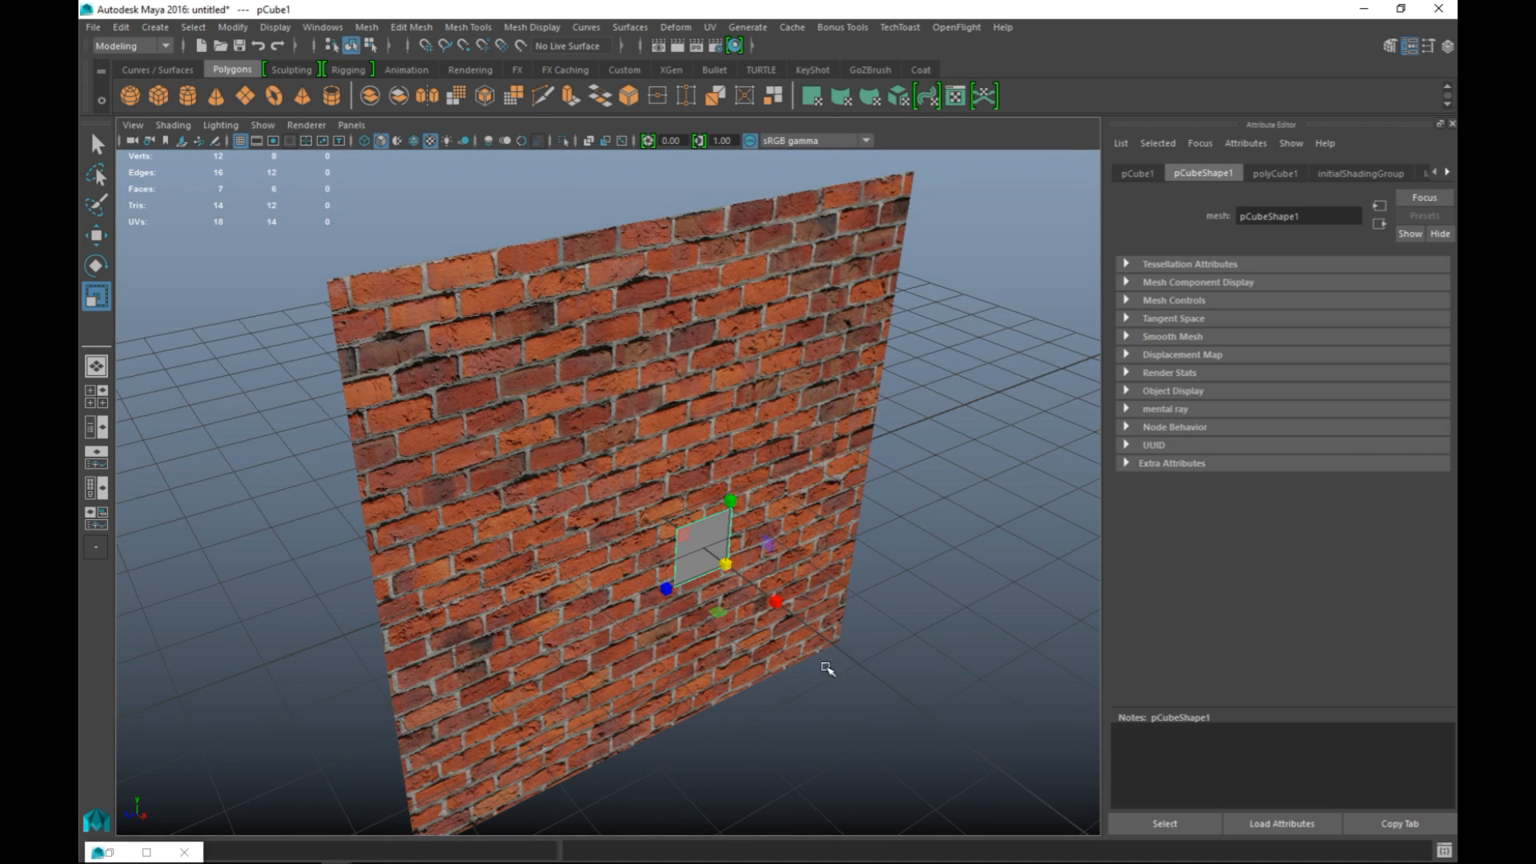
{"action": "left_click_drag", "start_coordinate": [728, 562], "coordinate": [1024, 585]}
{"action": "key", "text": "w"}
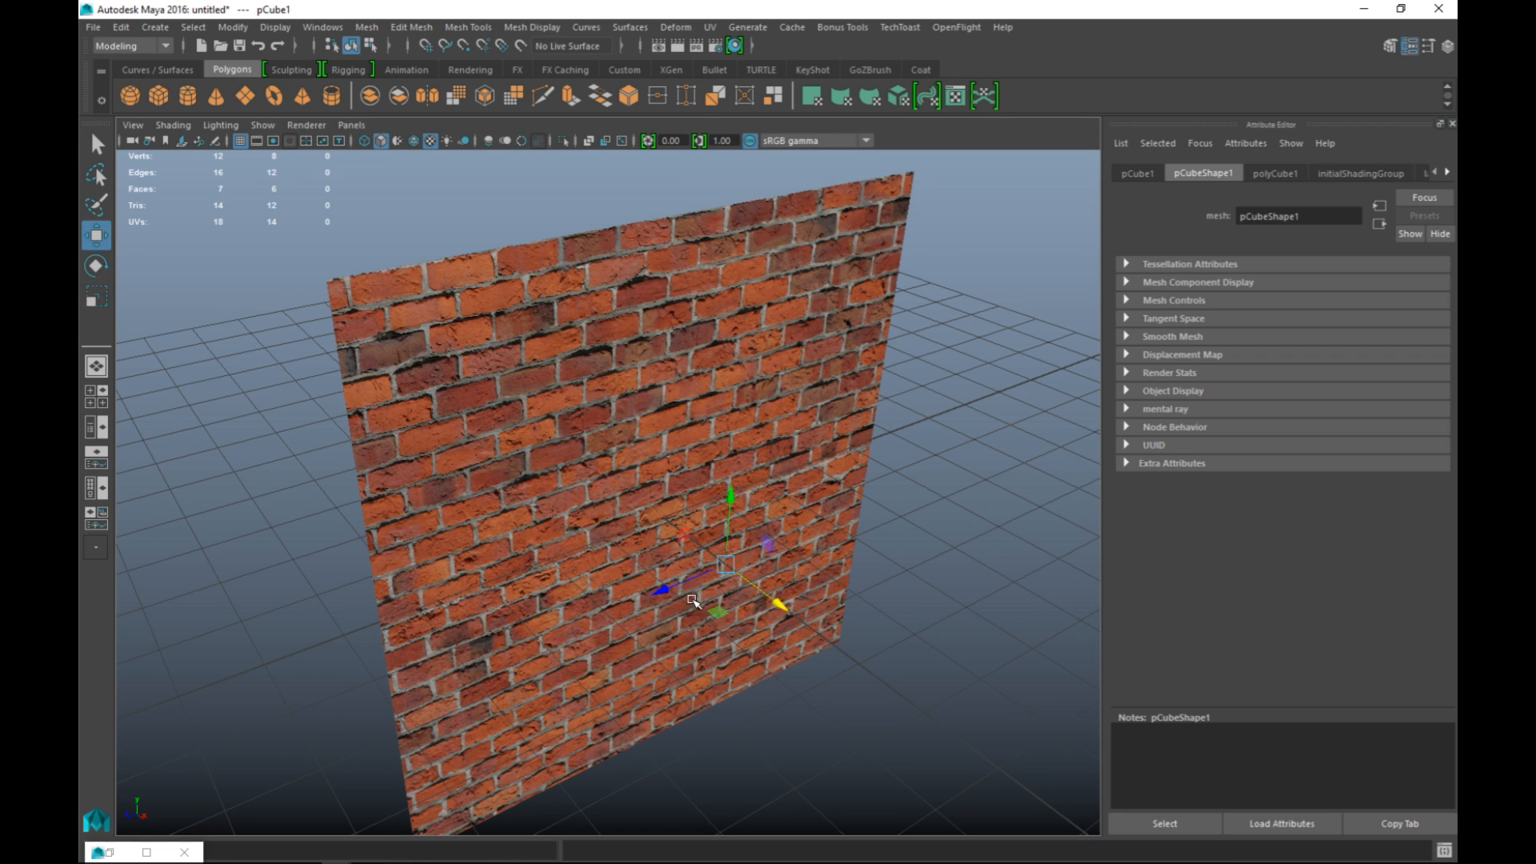
{"action": "left_click_drag", "start_coordinate": [776, 601], "coordinate": [916, 707]}
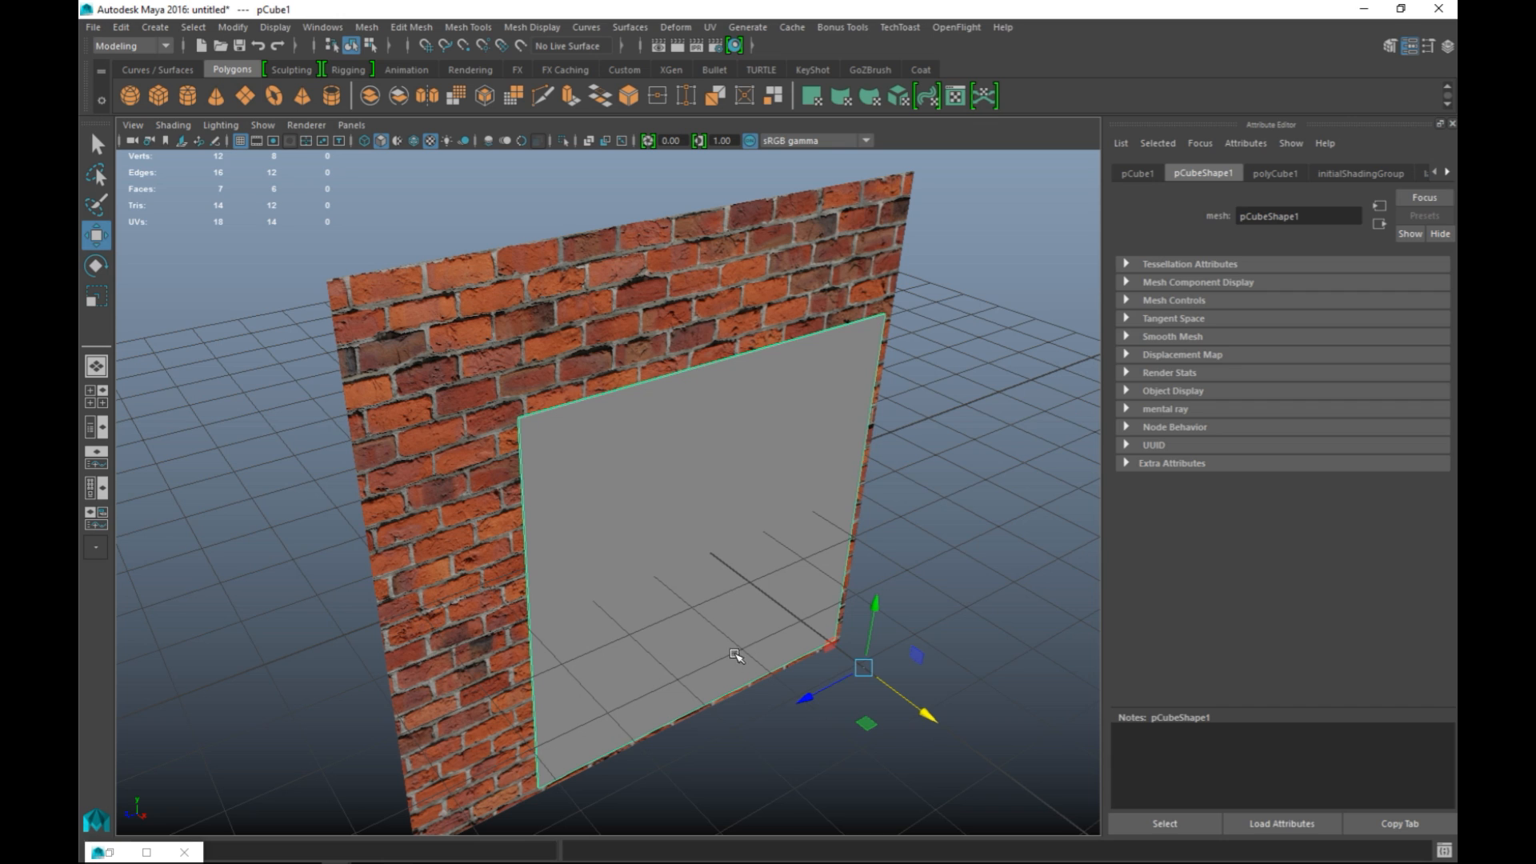
{"action": "key", "text": "r"}
{"action": "left_click_drag", "start_coordinate": [866, 668], "coordinate": [1067, 677]}
{"action": "key", "text": "w"}
{"action": "left_click_drag", "start_coordinate": [954, 714], "coordinate": [1003, 750]}
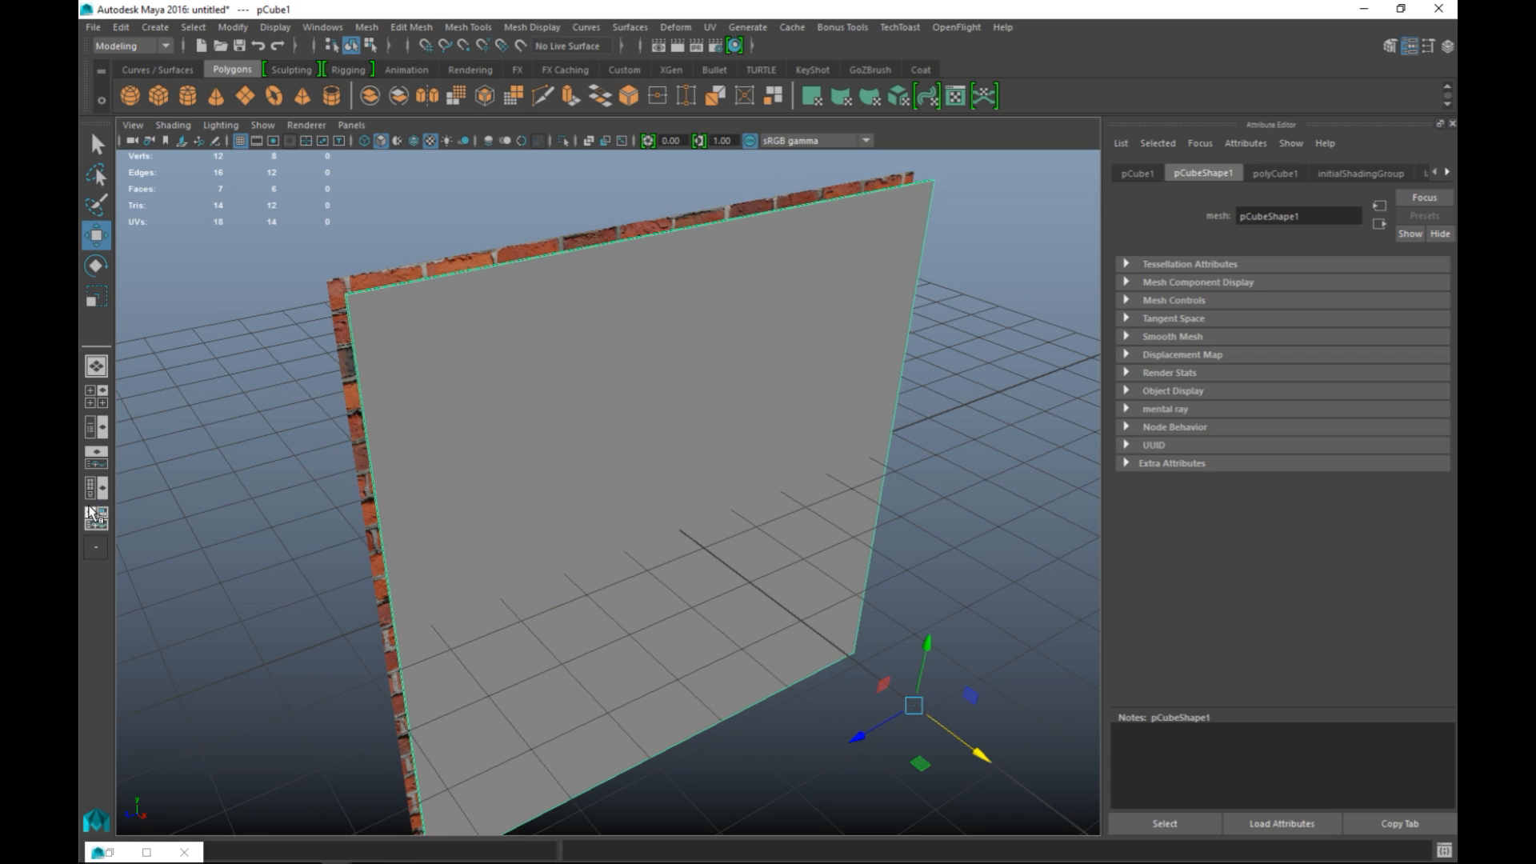
Check the slab's outline in the side view, in wireframe and smooth preview, and return to the perspective view.
{"action": "left_click", "coordinate": [96, 396]}
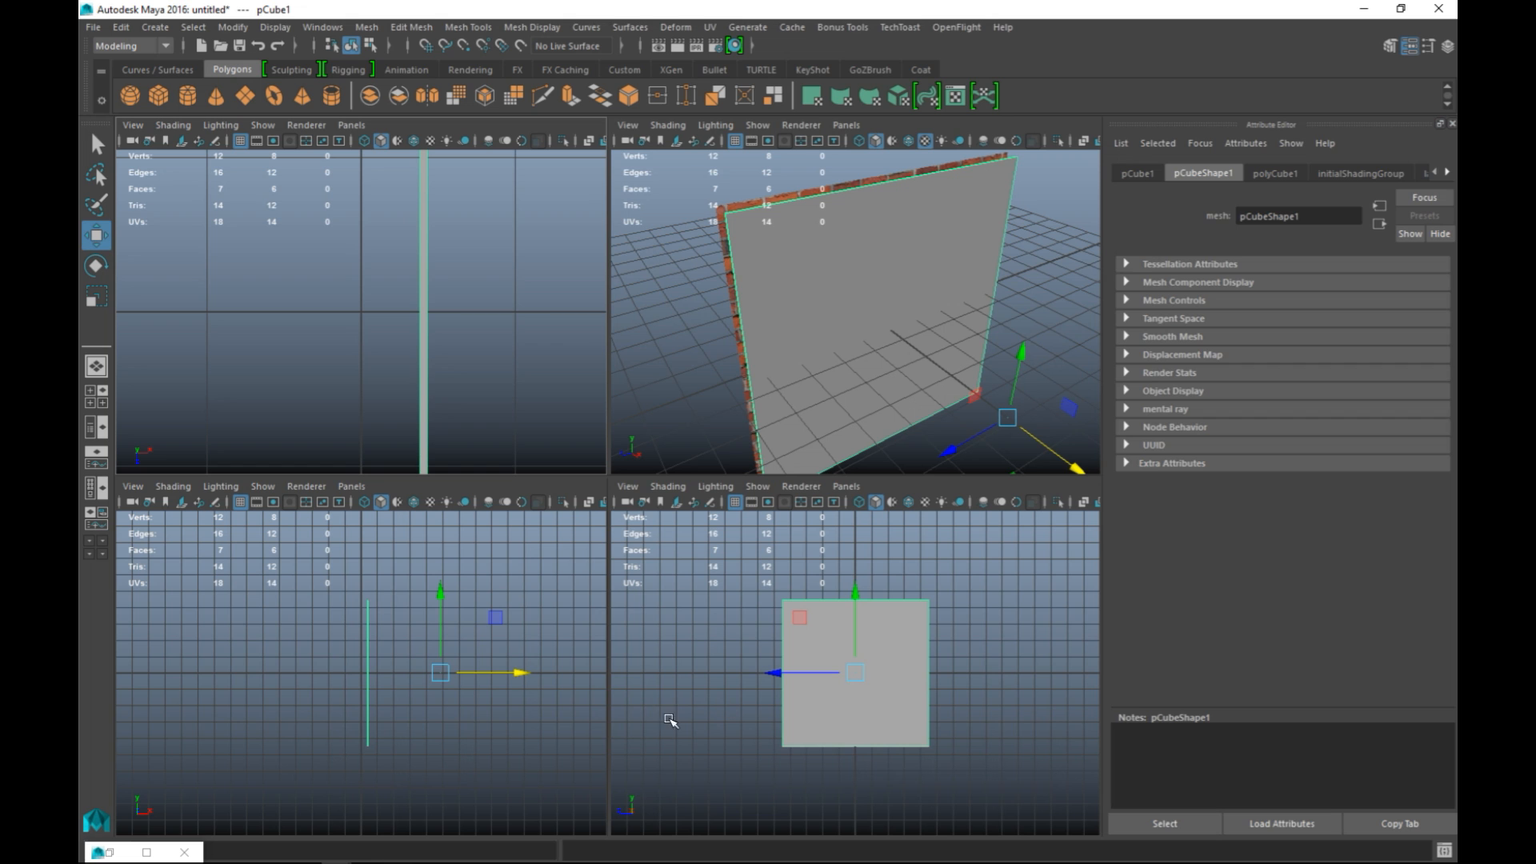
{"action": "key", "text": "space"}
{"action": "scroll", "coordinate": [658, 627], "scroll_direction": "up", "scroll_amount": 5}
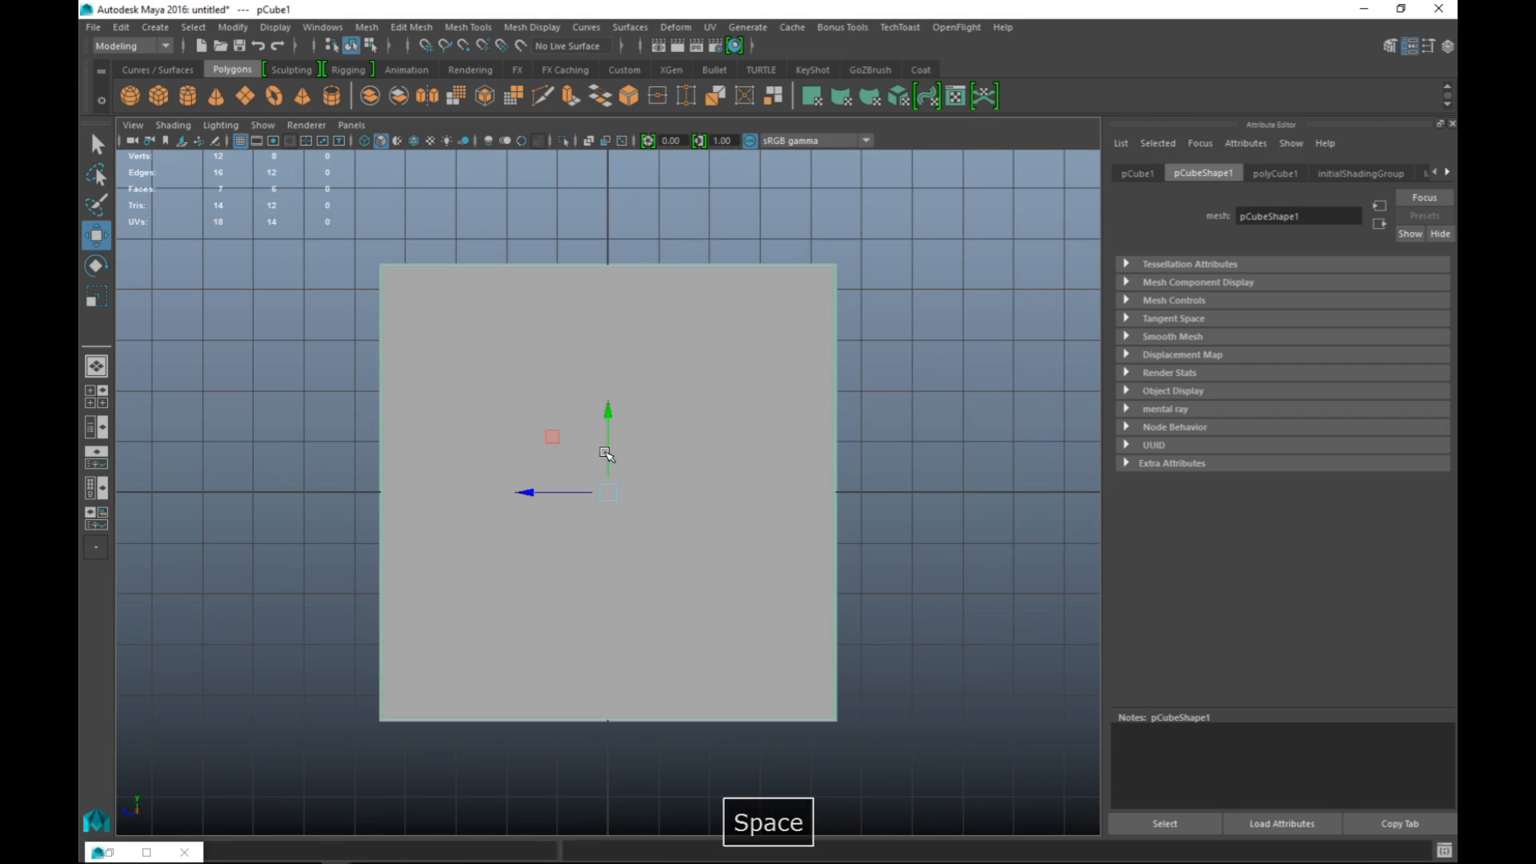
{"action": "middle_click_drag", "start_coordinate": [634, 597], "coordinate": [647, 585], "text": "alt"}
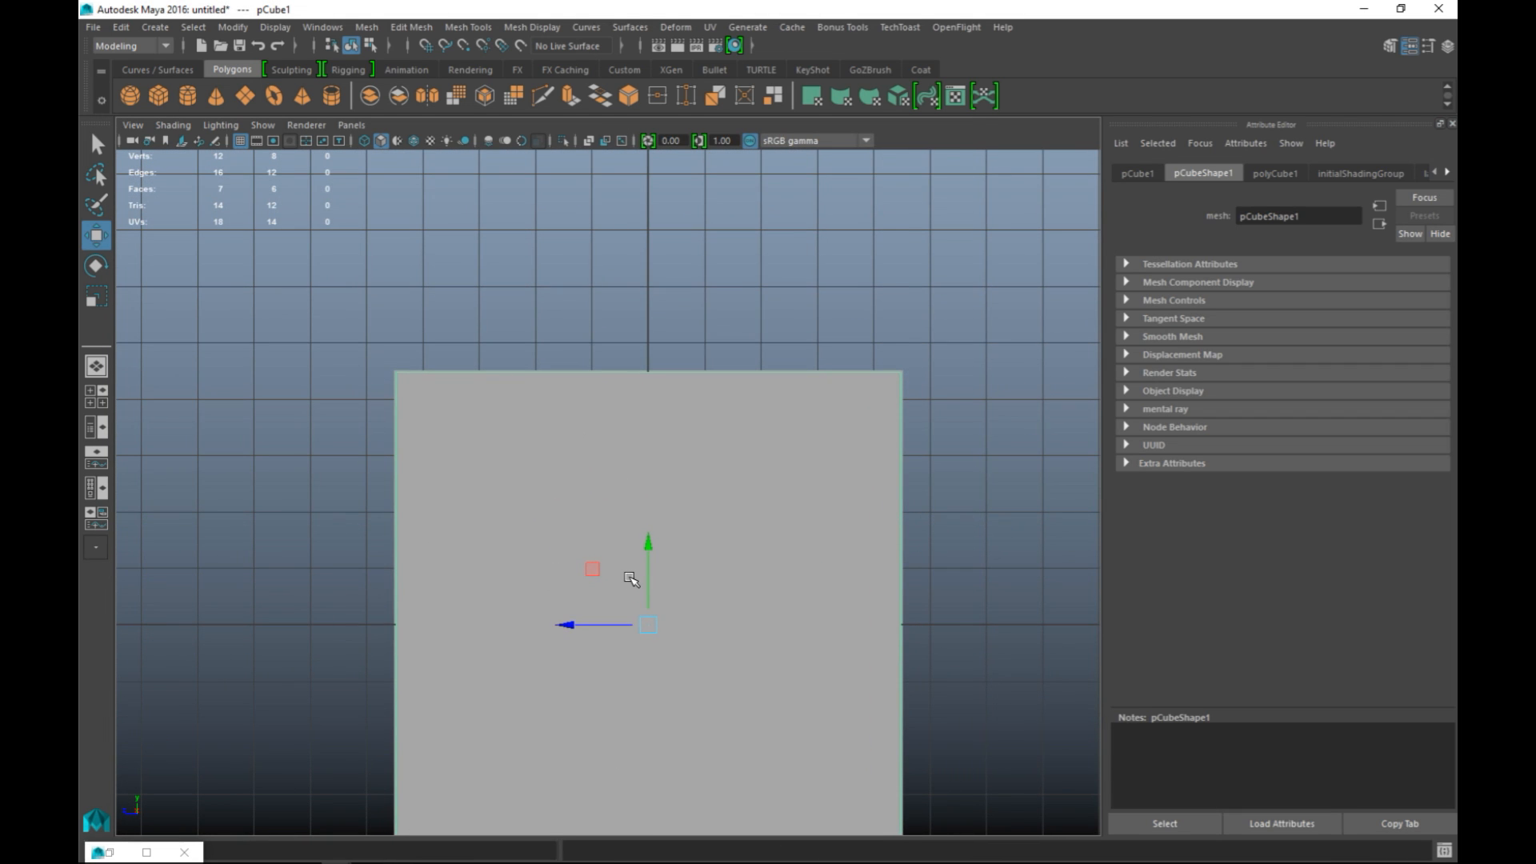
{"action": "key", "text": "4"}
{"action": "key", "text": "2"}
{"action": "key", "text": "1"}
{"action": "left_click", "coordinate": [93, 401]}
{"action": "key", "text": "space"}
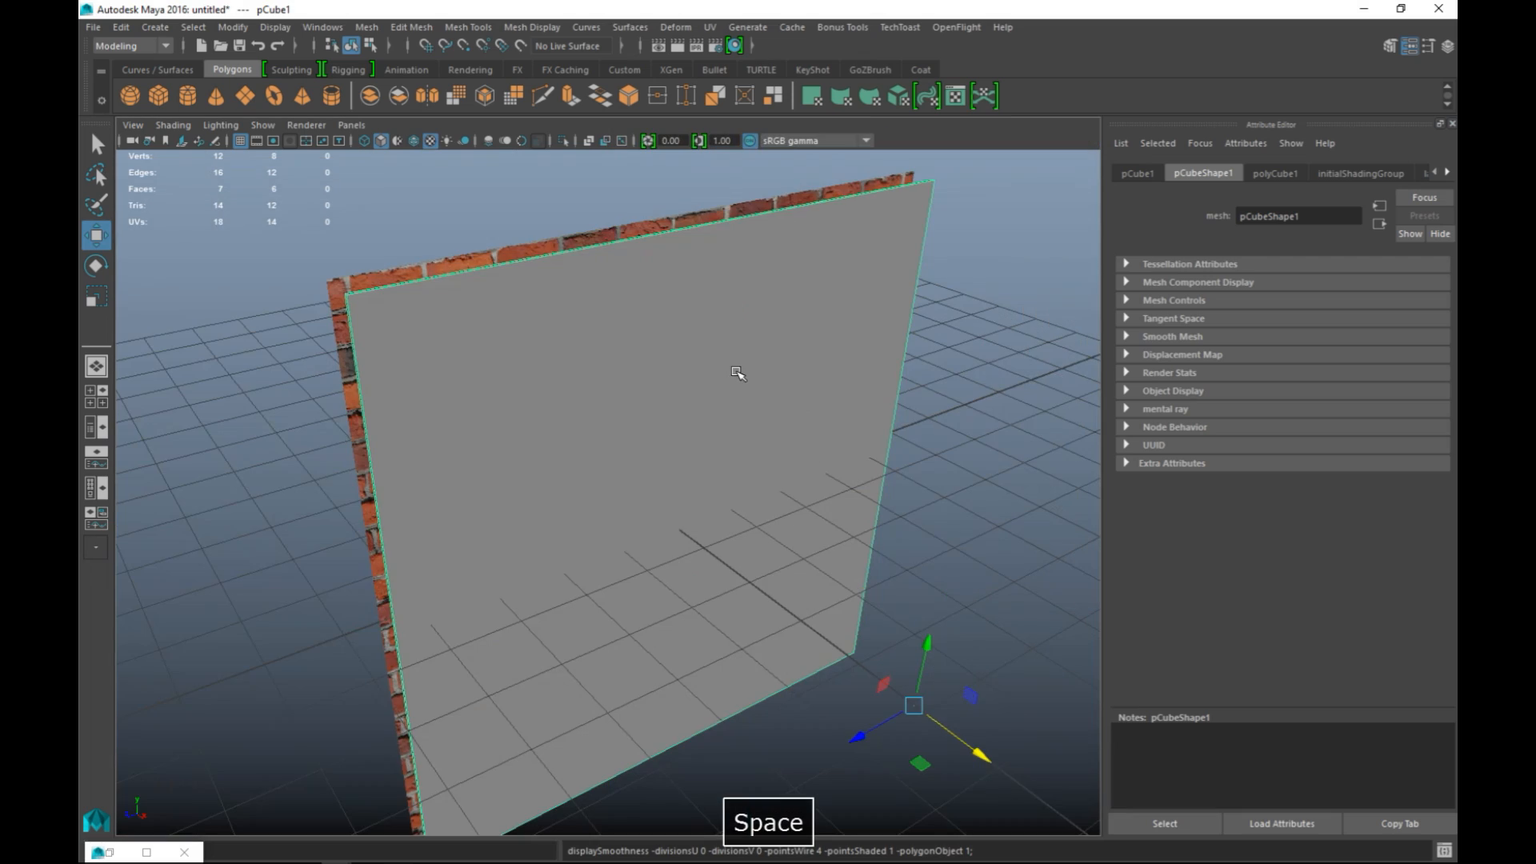
Set the Insert Edge Loop tool to equal distance from edge and insert a horizontal loop across the middle of the slab.
{"action": "left_click_drag", "start_coordinate": [634, 398], "coordinate": [640, 523], "text": "alt"}
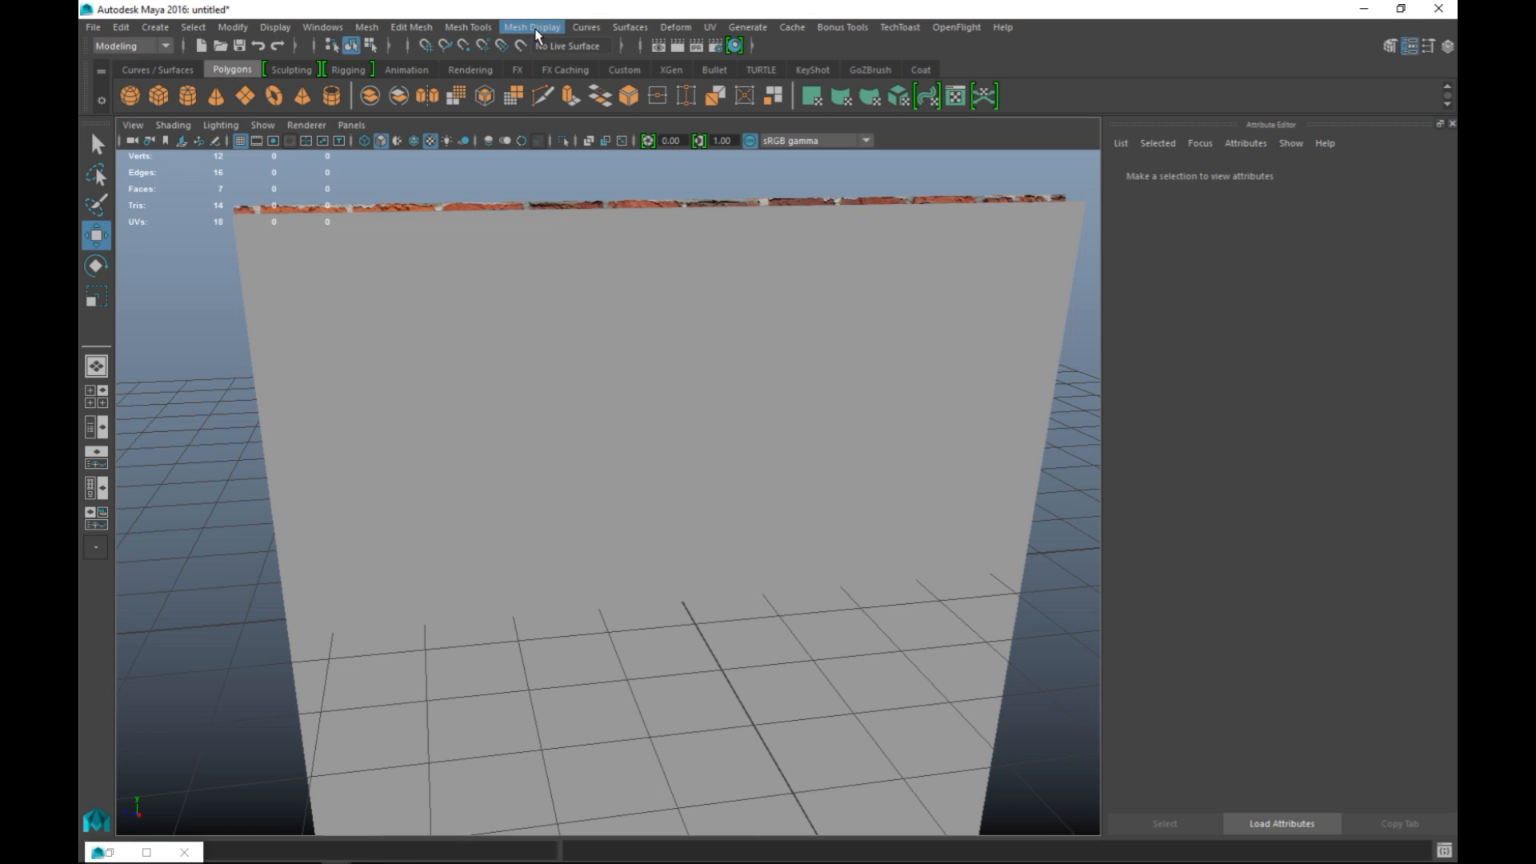
{"action": "left_click", "coordinate": [398, 28]}
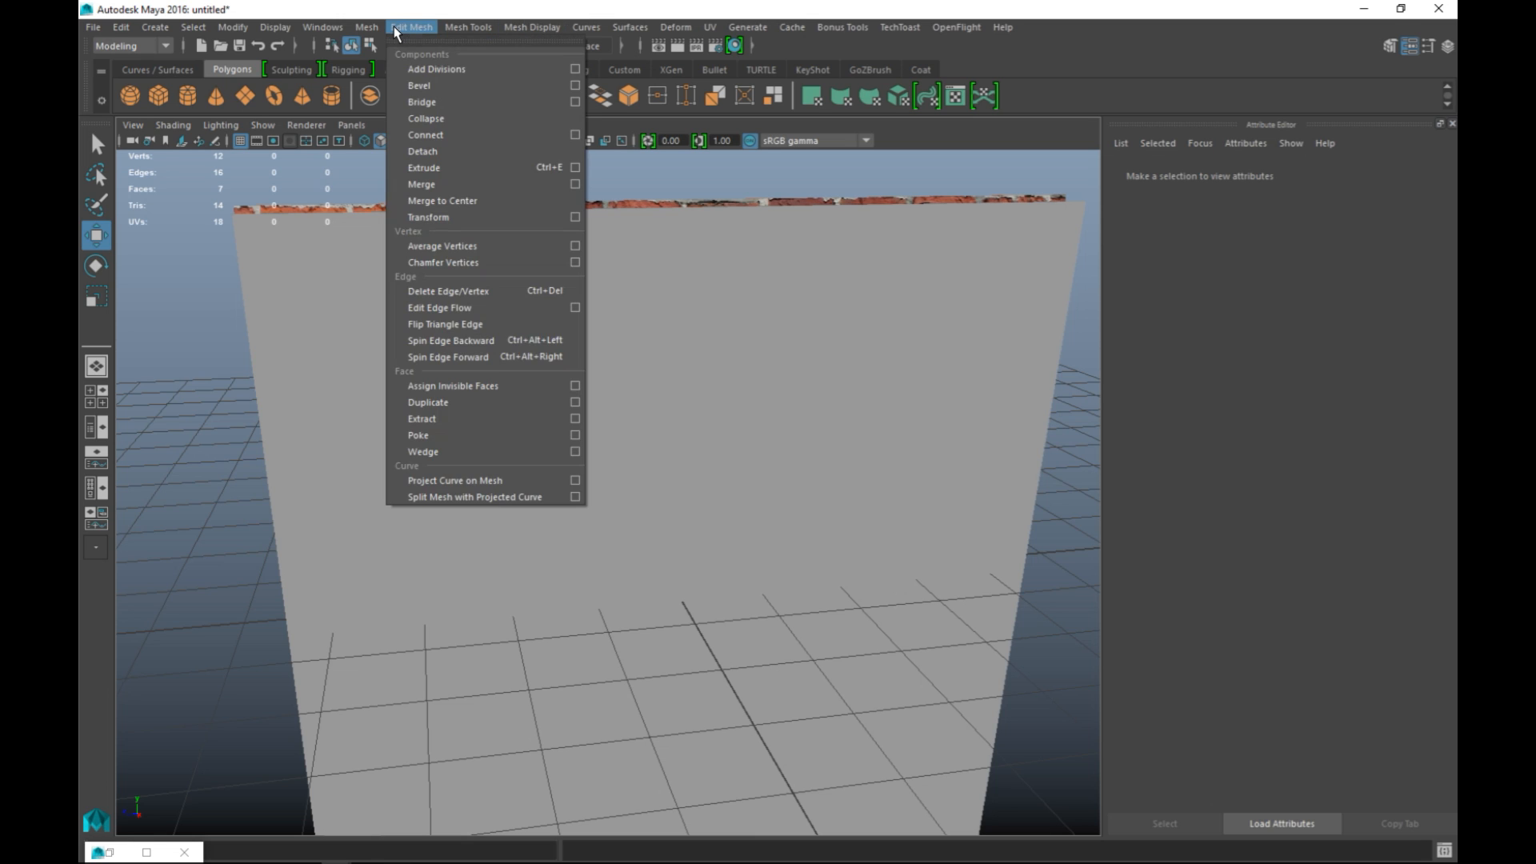
{"action": "mouse_move", "coordinate": [359, 32]}
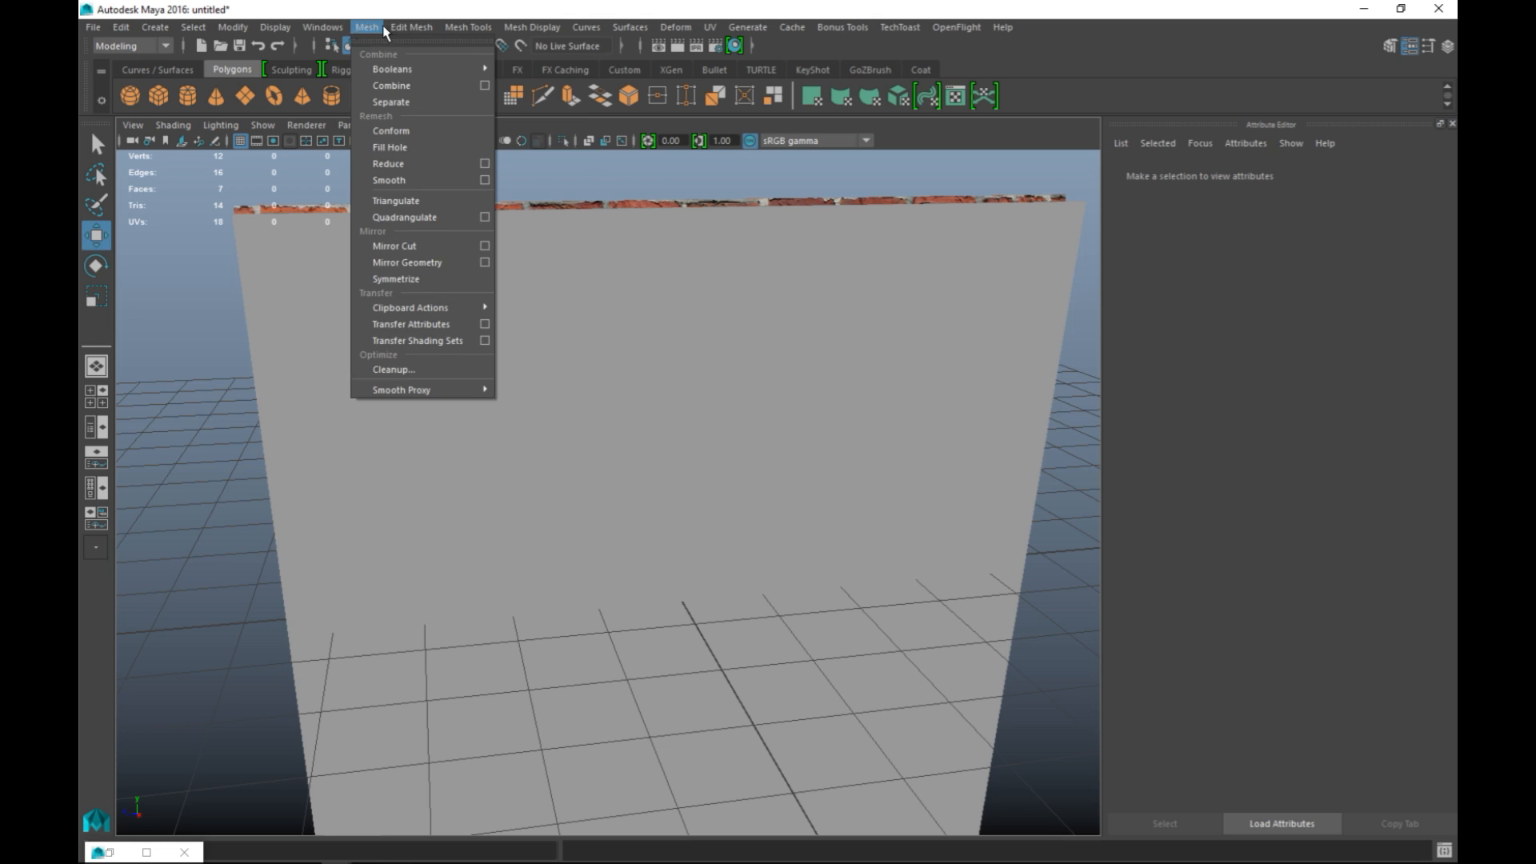
{"action": "mouse_move", "coordinate": [480, 28]}
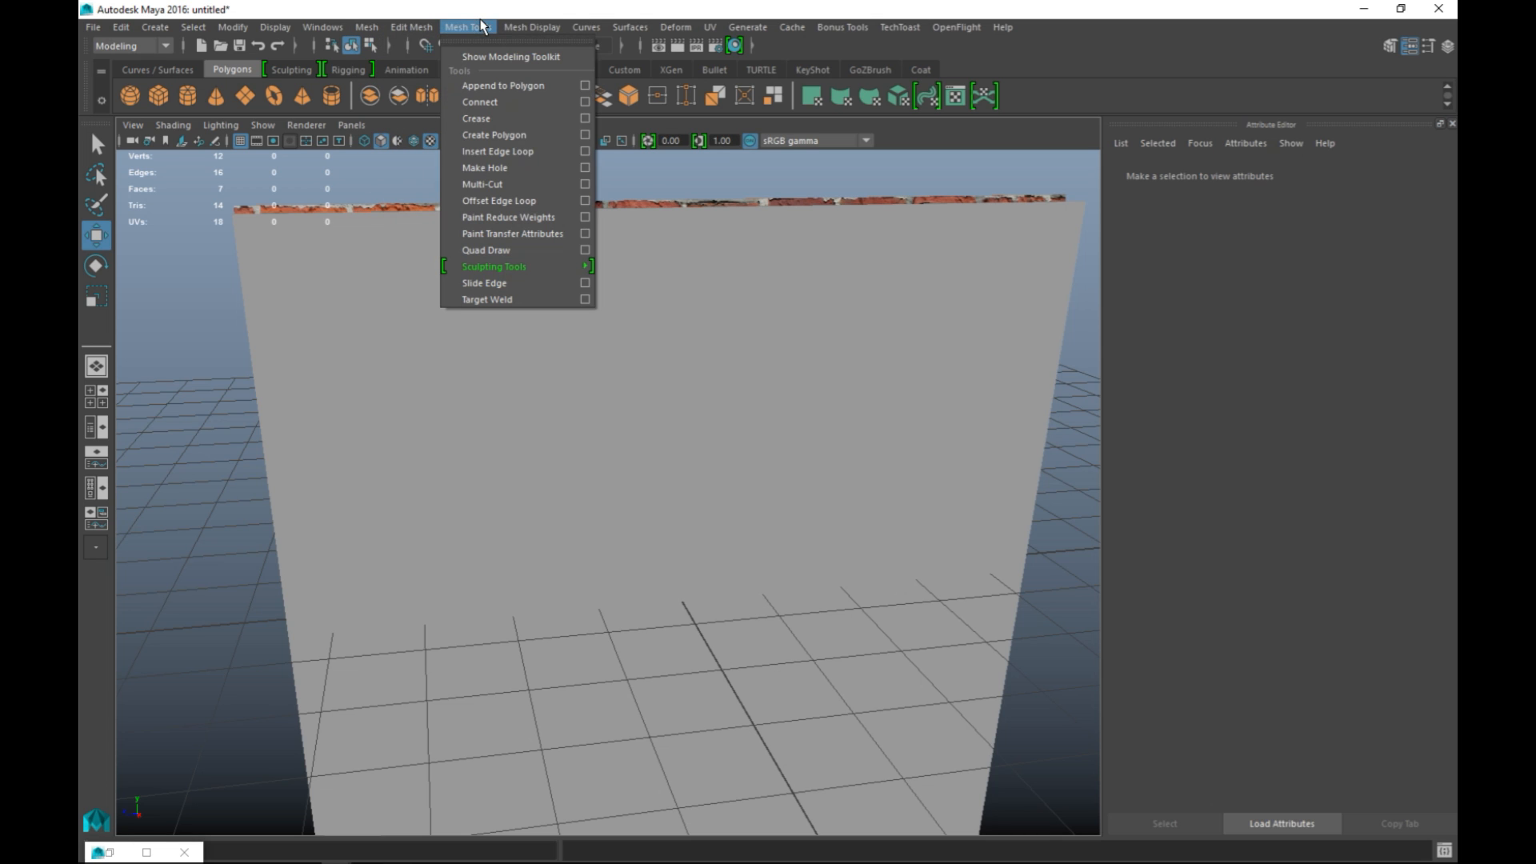
{"action": "left_click", "coordinate": [585, 151]}
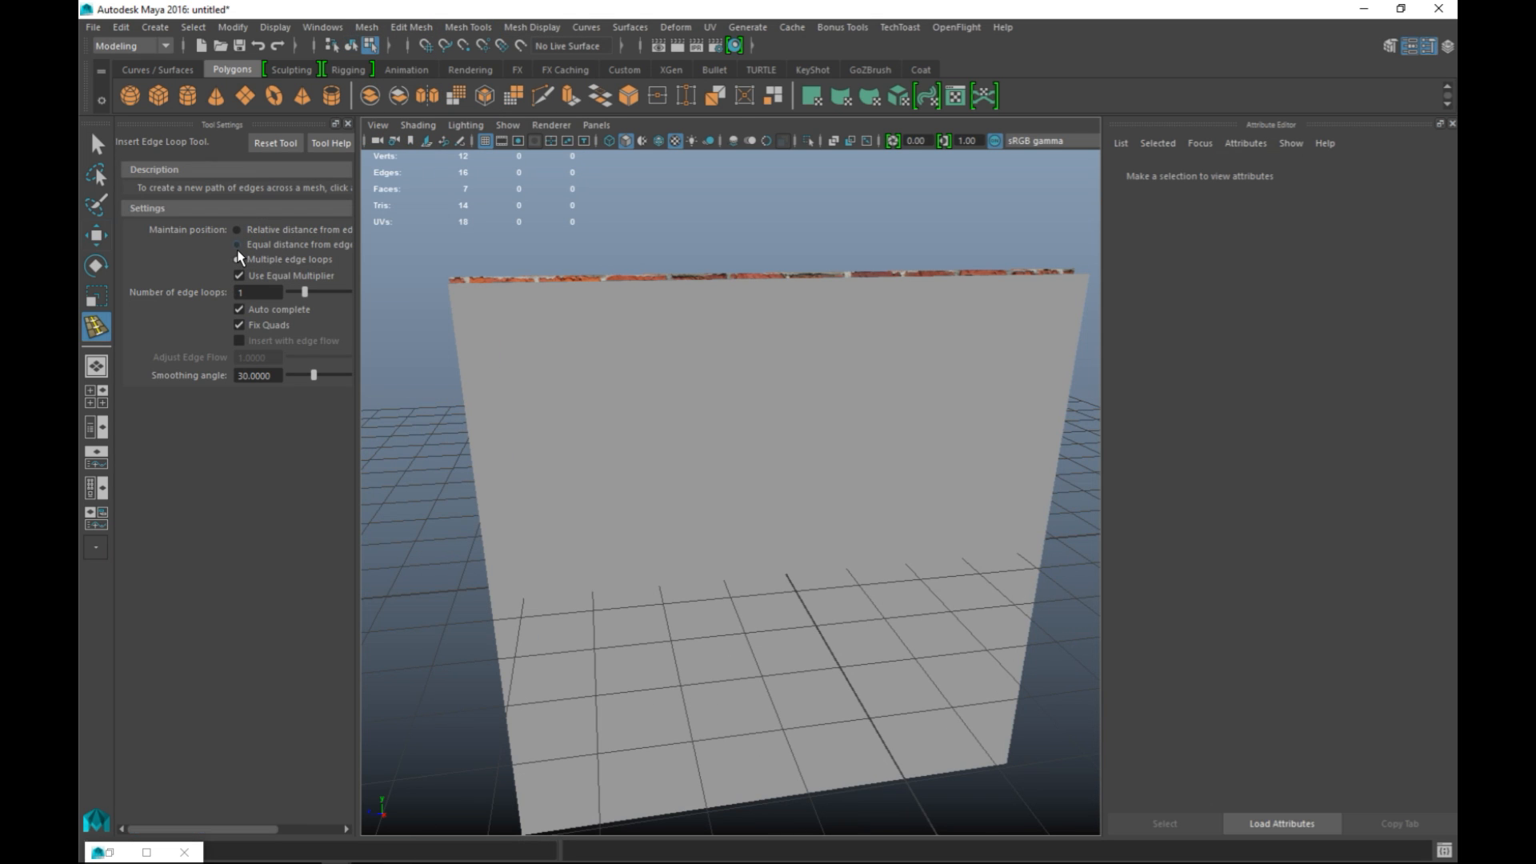
{"action": "left_click", "coordinate": [237, 245]}
{"action": "left_click", "coordinate": [490, 551]}
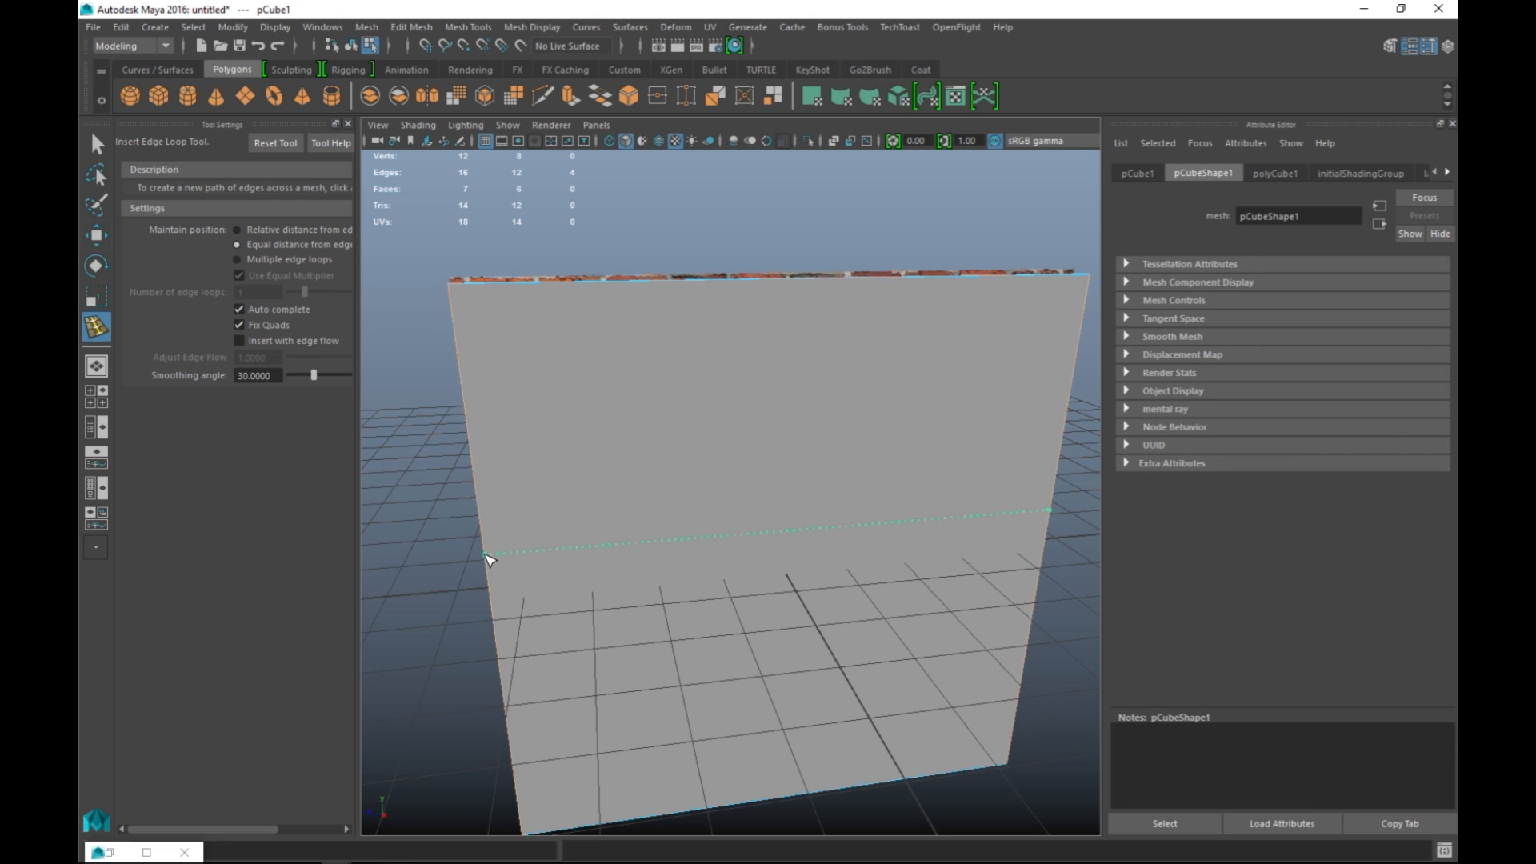
{"action": "left_click", "coordinate": [485, 553]}
Insert three vertical edge loops in the slab, two right of its centre and one just left of it.
{"action": "left_click", "coordinate": [848, 280]}
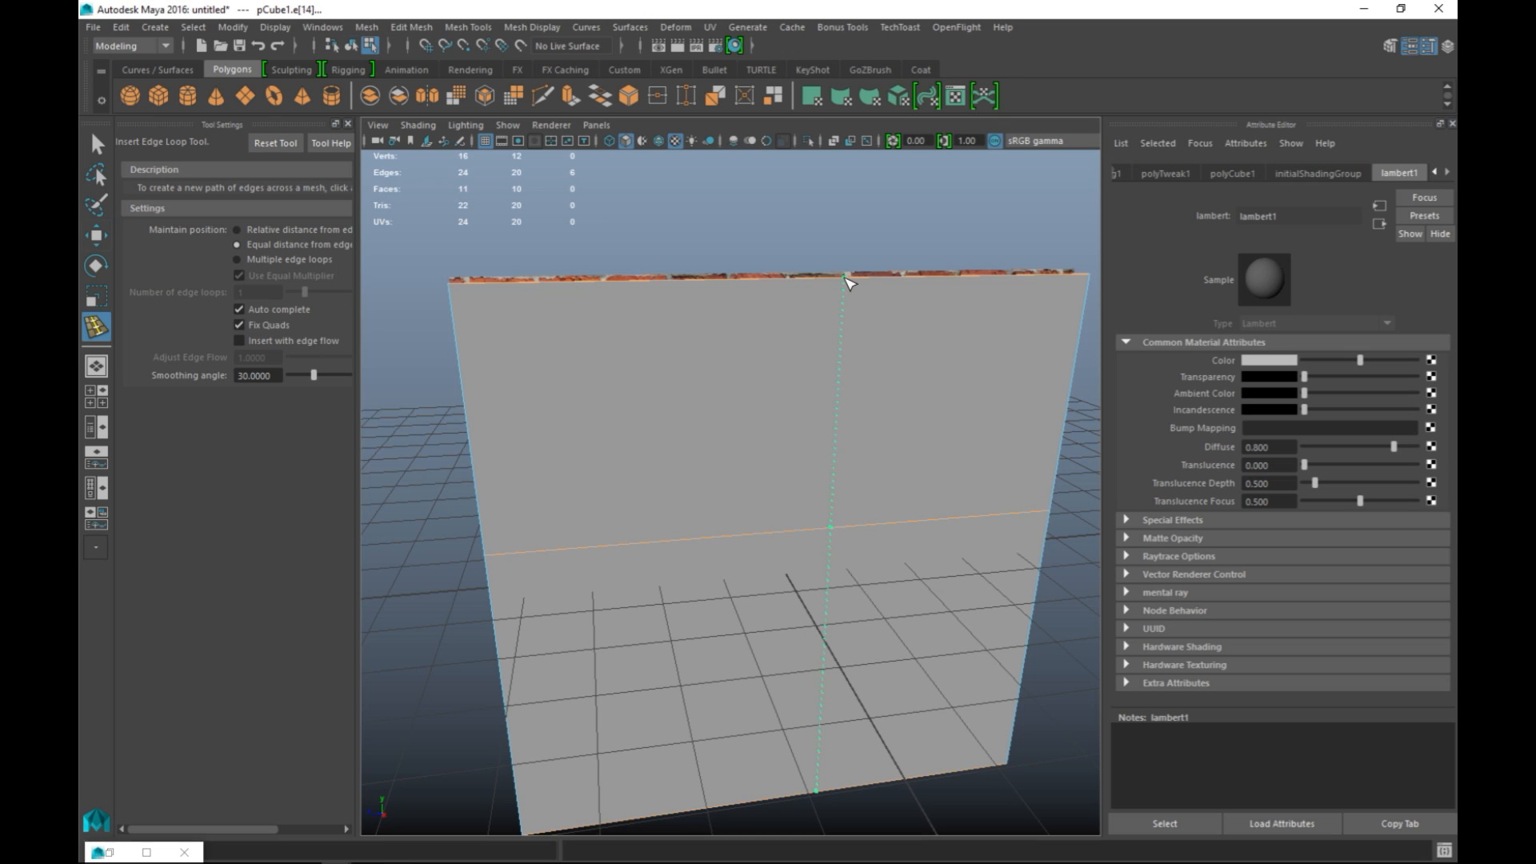
{"action": "left_click", "coordinate": [936, 278]}
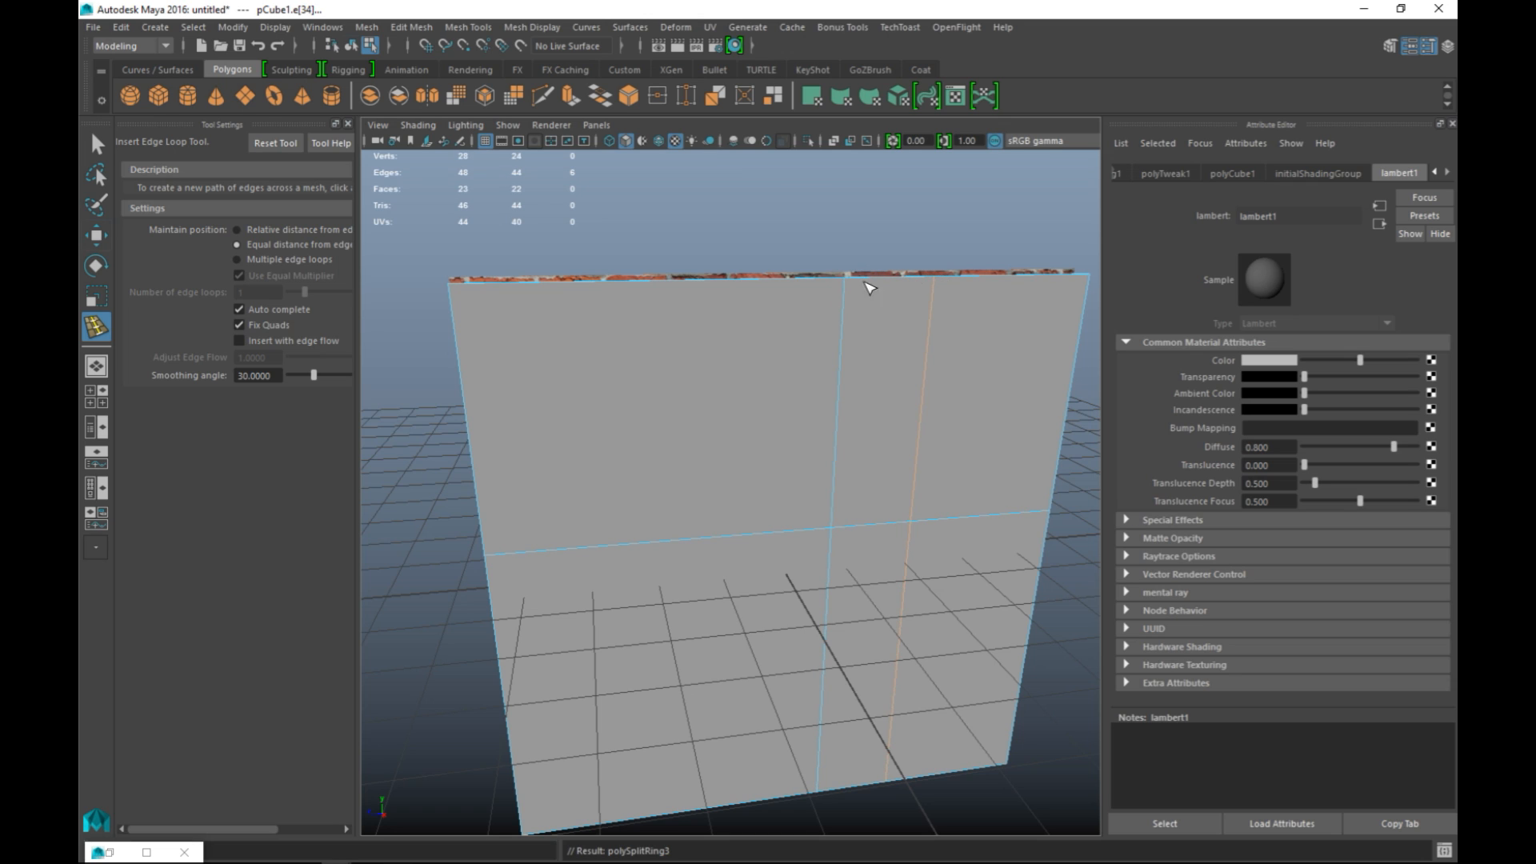
{"action": "left_click", "coordinate": [740, 283]}
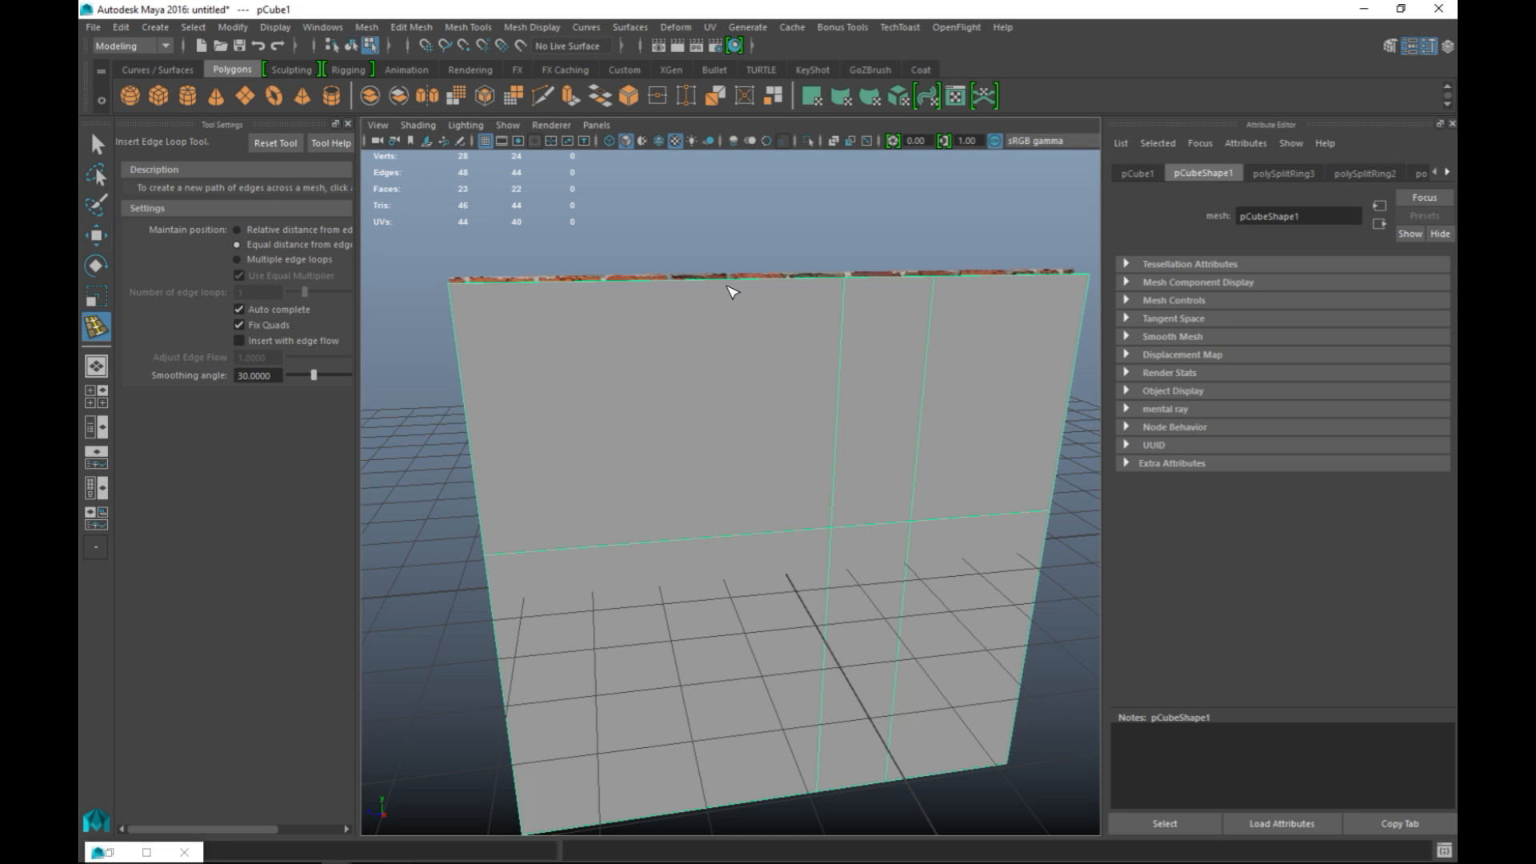
{"action": "scroll", "coordinate": [759, 385], "scroll_direction": "up", "scroll_amount": 2}
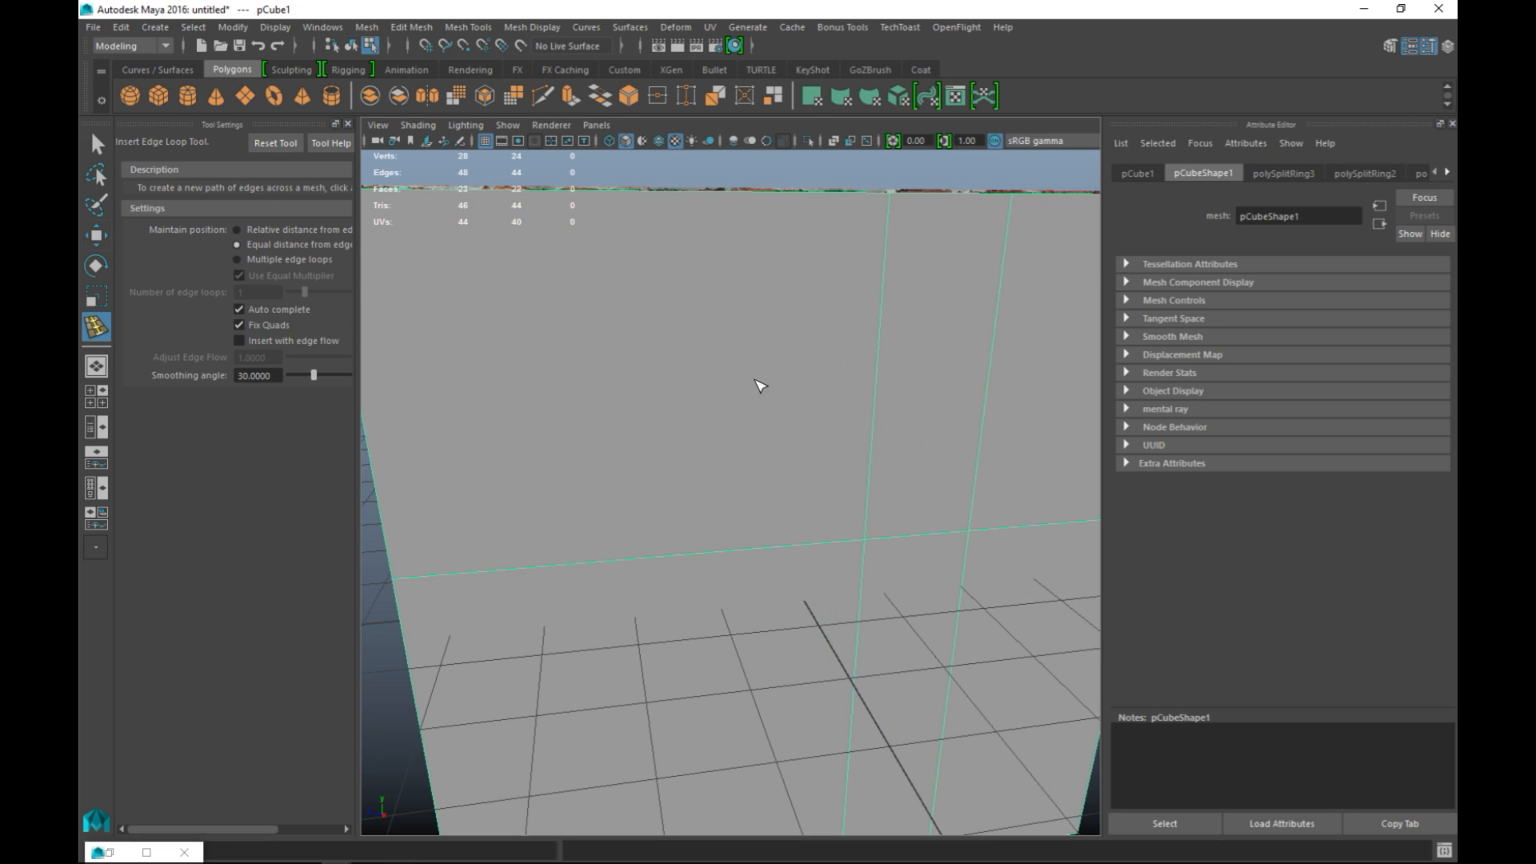
{"action": "left_click", "coordinate": [730, 196]}
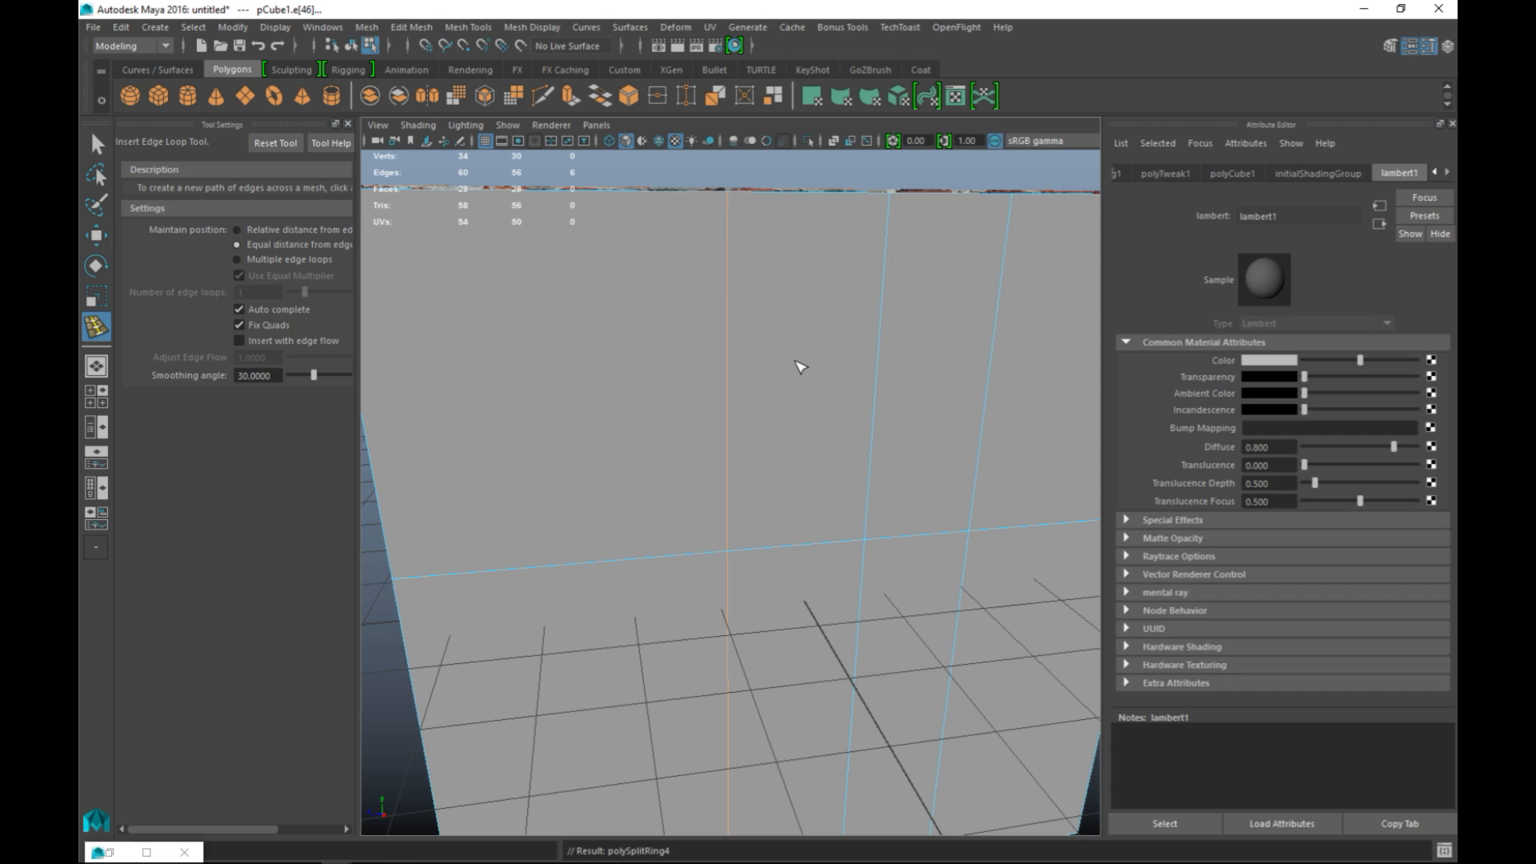
Insert a second horizontal edge loop midway between the slab's middle loop and its lower edge, and leave the tool.
{"action": "scroll", "coordinate": [799, 367], "scroll_direction": "down", "scroll_amount": 3}
{"action": "left_click", "coordinate": [604, 614]}
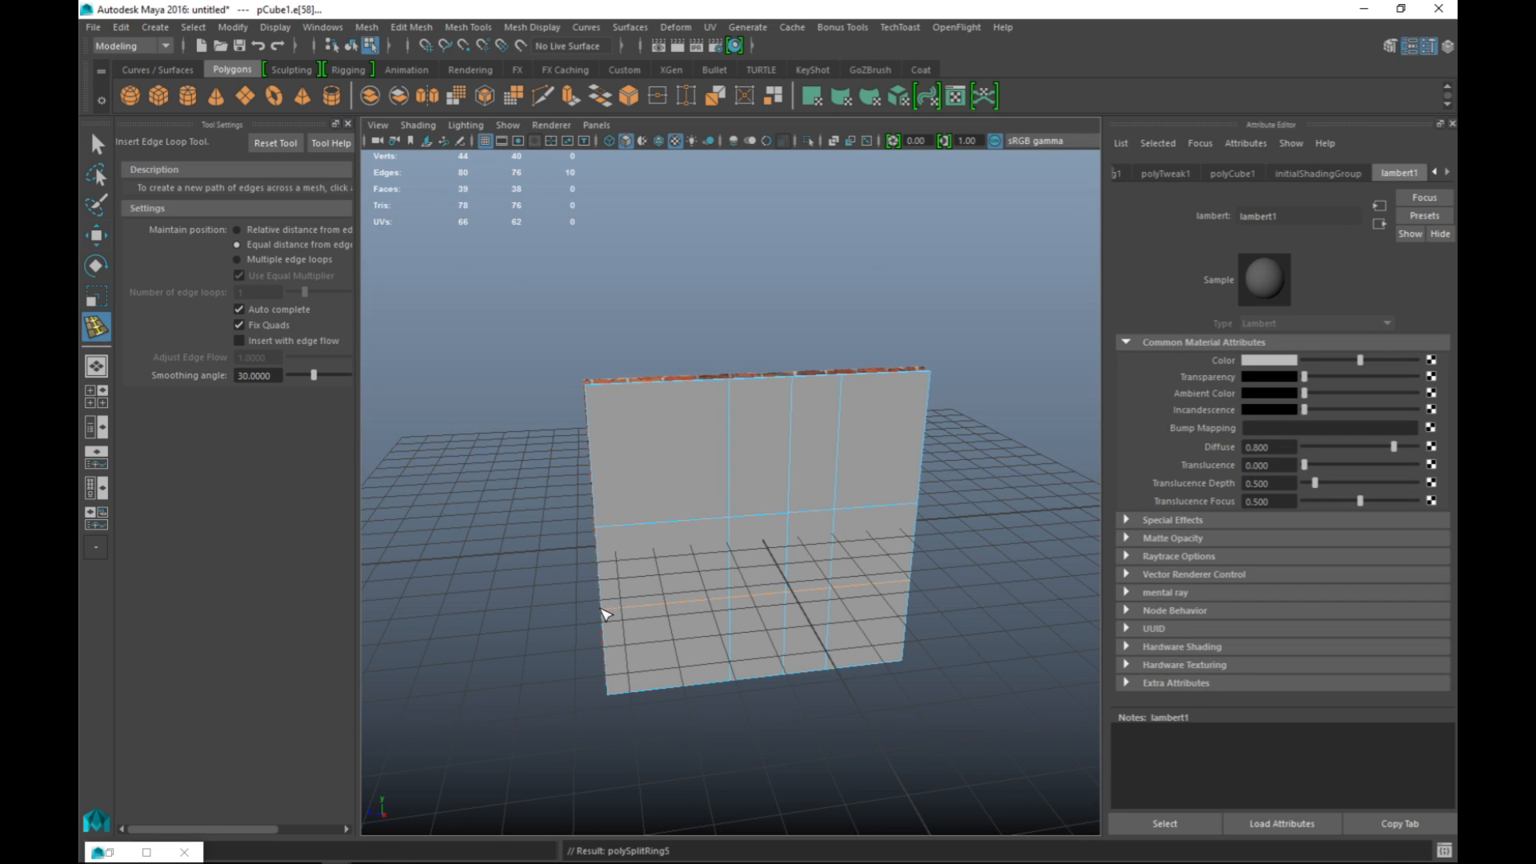
{"action": "key", "text": "q"}
{"action": "left_click", "coordinate": [786, 552]}
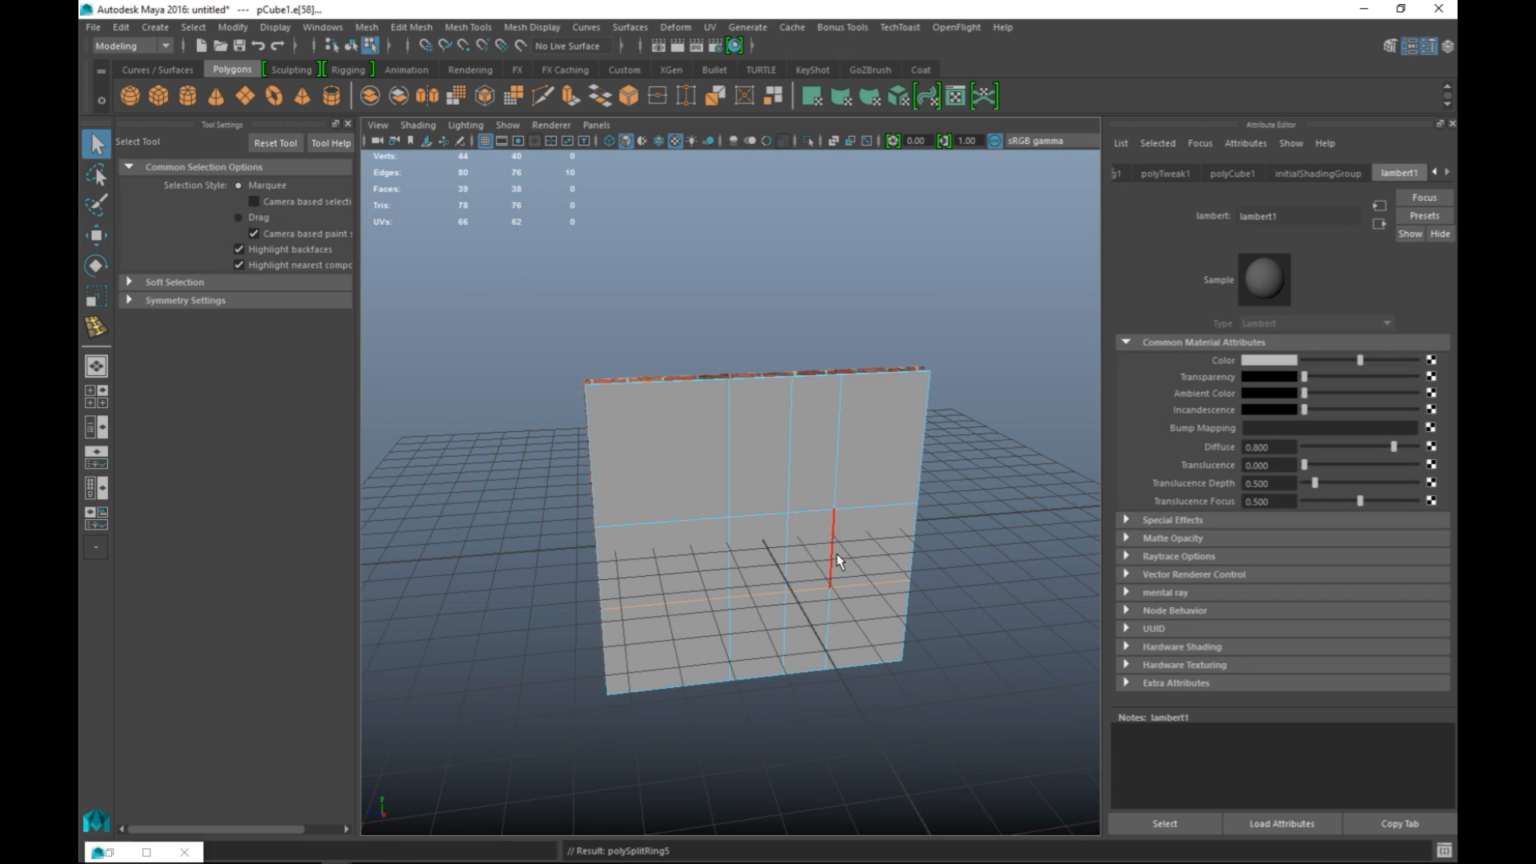
With Multi-Cut, place the crack's upper zigzag points from the slab's left edge across the three vertical loops.
{"action": "scroll", "coordinate": [891, 592], "scroll_direction": "up", "scroll_amount": 5}
{"action": "left_click_drag", "start_coordinate": [802, 501], "coordinate": [840, 521], "text": "alt"}
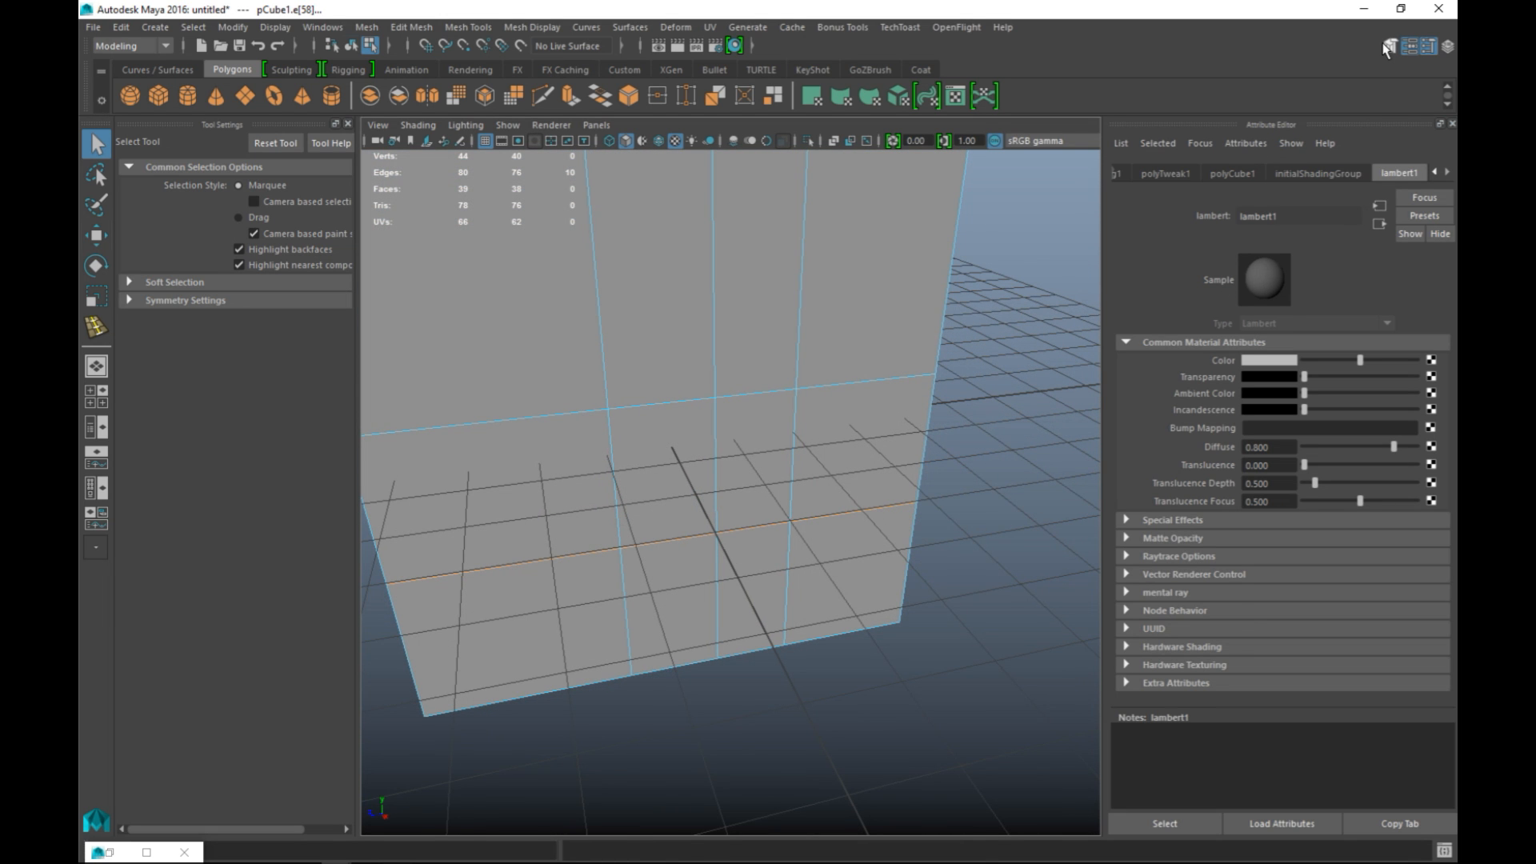
{"action": "left_click", "coordinate": [1389, 45]}
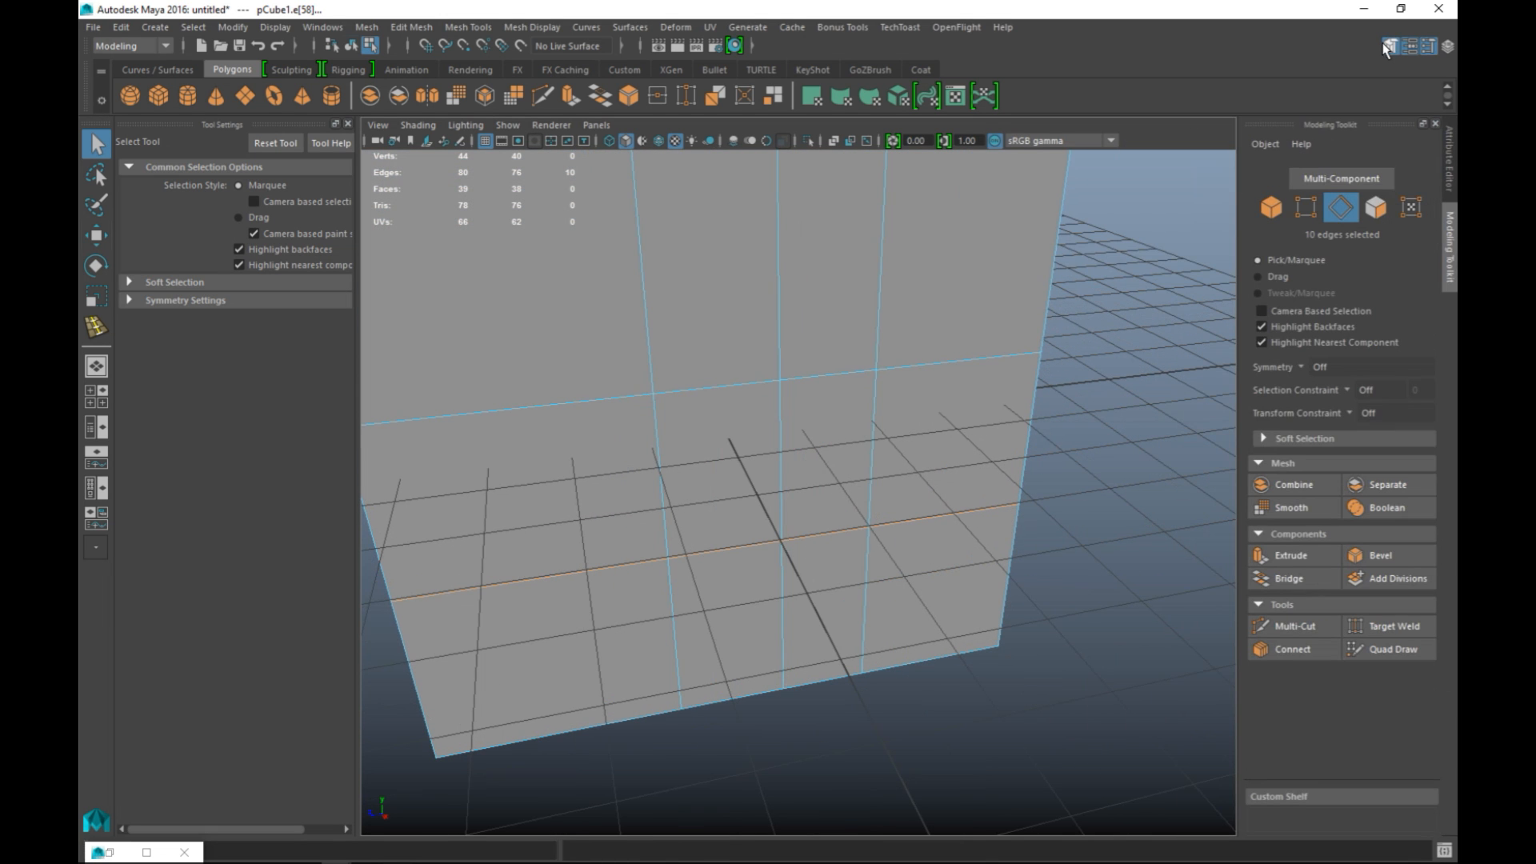
{"action": "left_click", "coordinate": [1293, 626]}
{"action": "scroll", "coordinate": [1056, 577], "scroll_direction": "down", "scroll_amount": 2}
{"action": "left_click_drag", "start_coordinate": [1054, 587], "coordinate": [1052, 630], "text": "alt"}
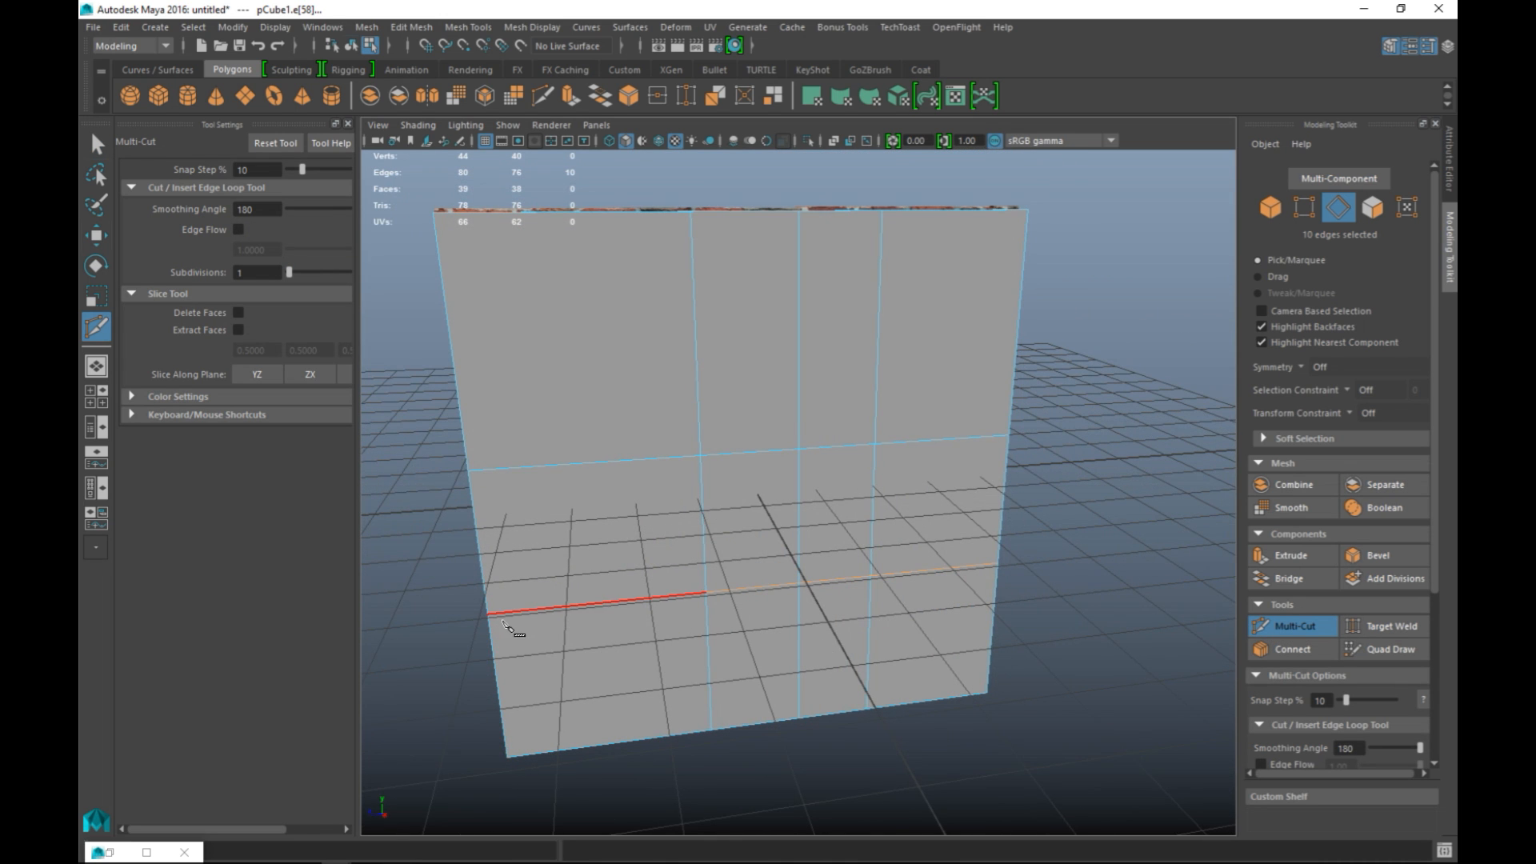
{"action": "left_click", "coordinate": [487, 615]}
{"action": "left_click", "coordinate": [700, 456]}
{"action": "left_click", "coordinate": [799, 584]}
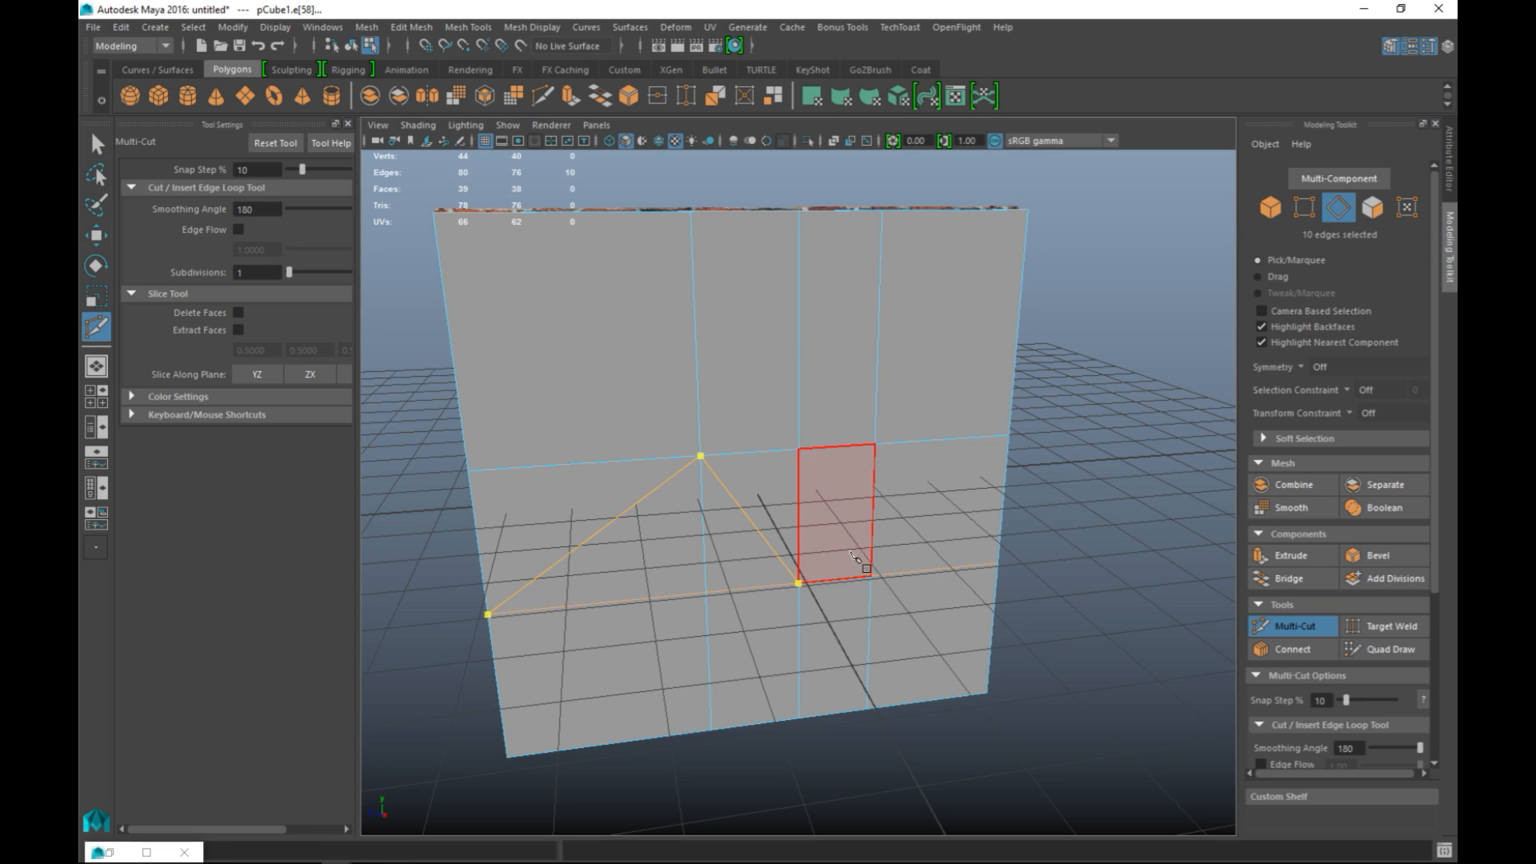
{"action": "left_click", "coordinate": [875, 525]}
{"action": "left_click_drag", "start_coordinate": [875, 523], "coordinate": [871, 550]}
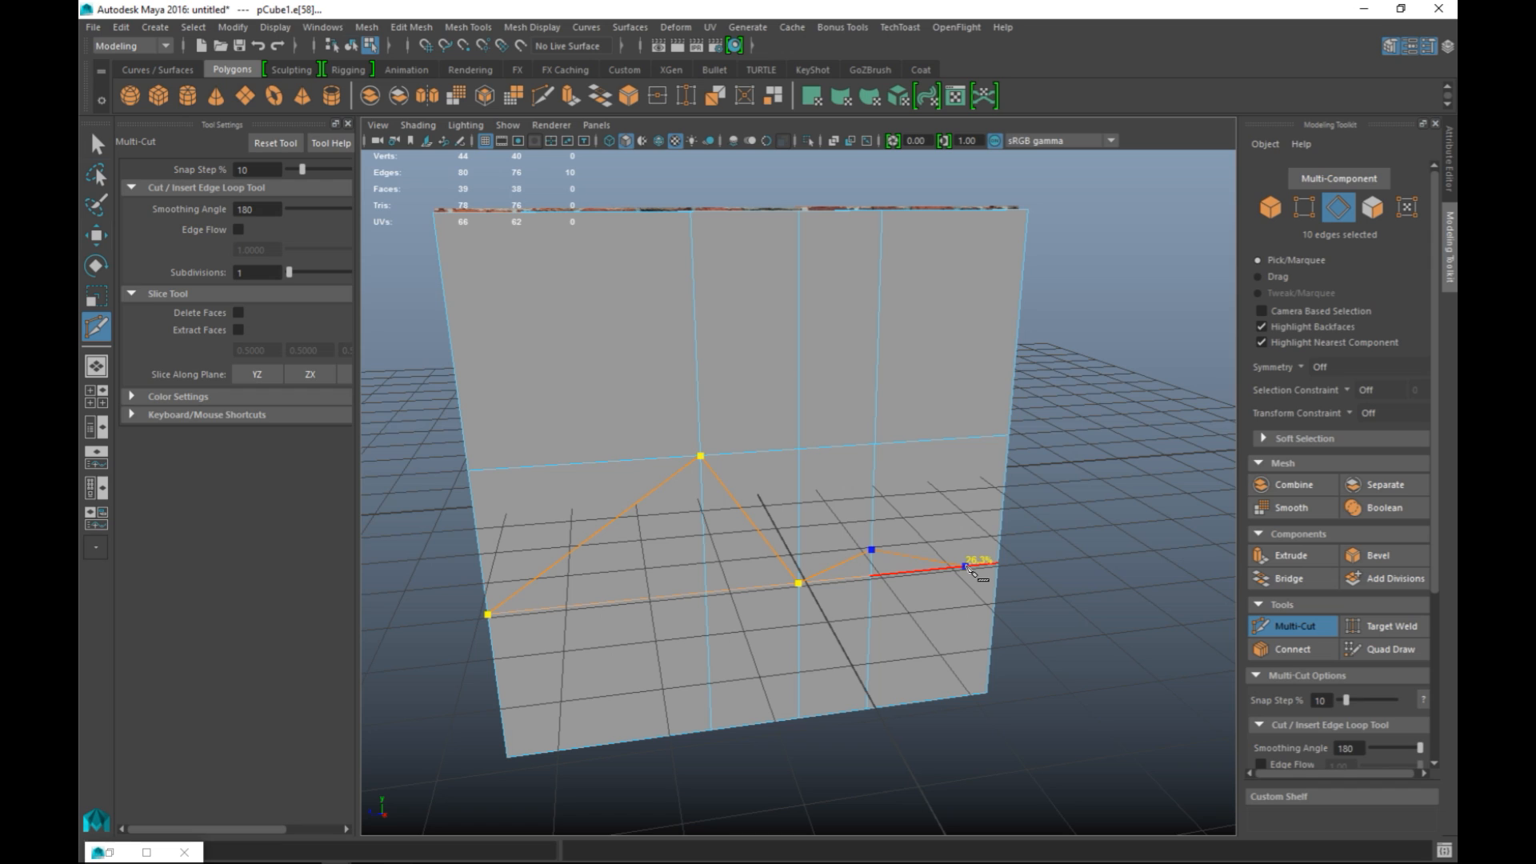
Continue the cut to a tip near the right edge and back below the lower loop to the left edge, completing the crack outline.
{"action": "left_click", "coordinate": [961, 567]}
{"action": "left_click", "coordinate": [870, 610]}
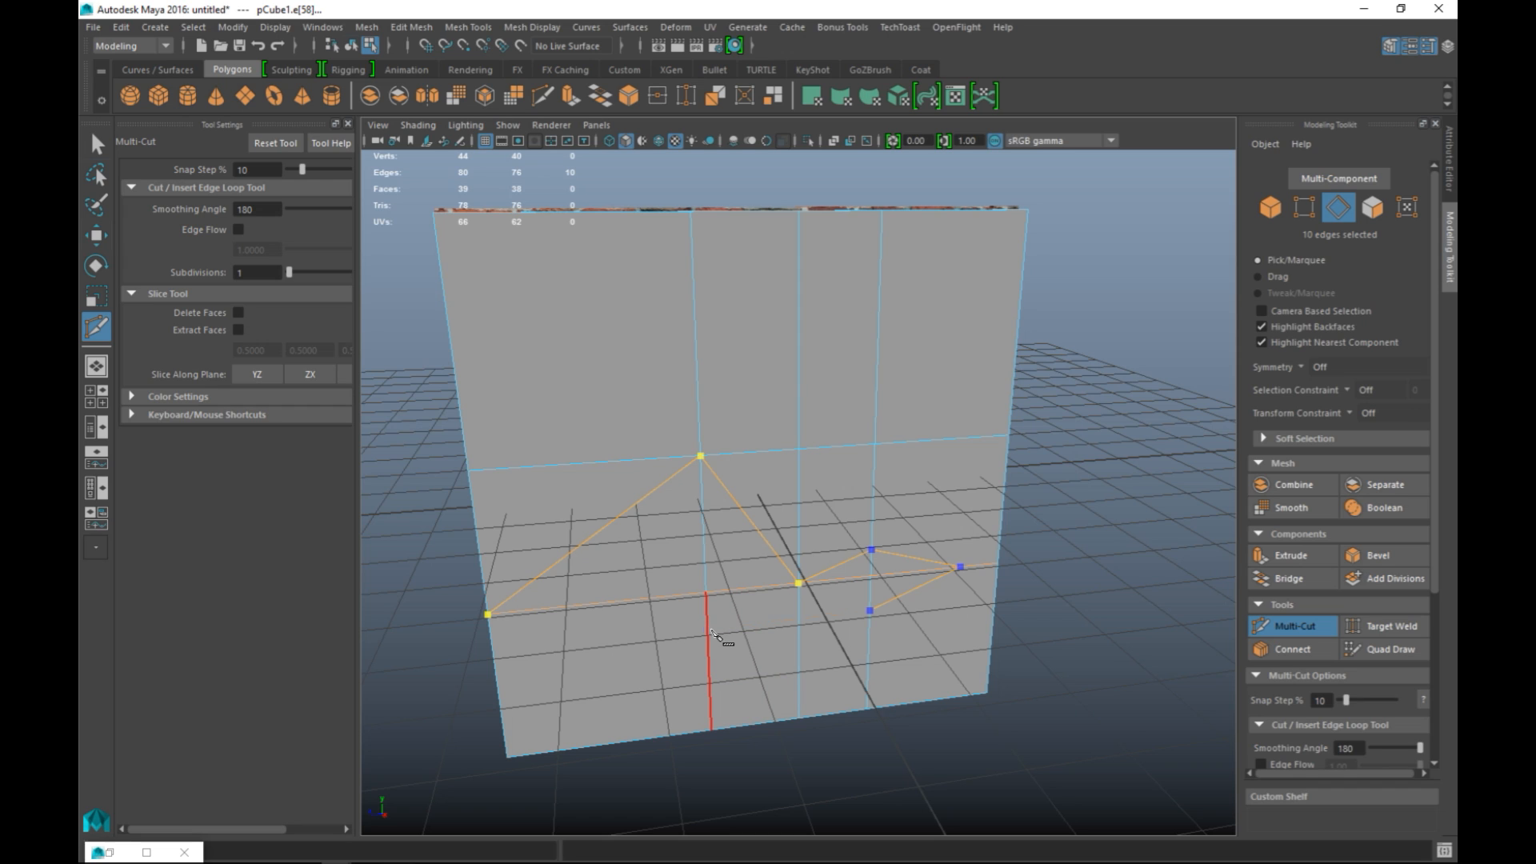
{"action": "left_click", "coordinate": [707, 605]}
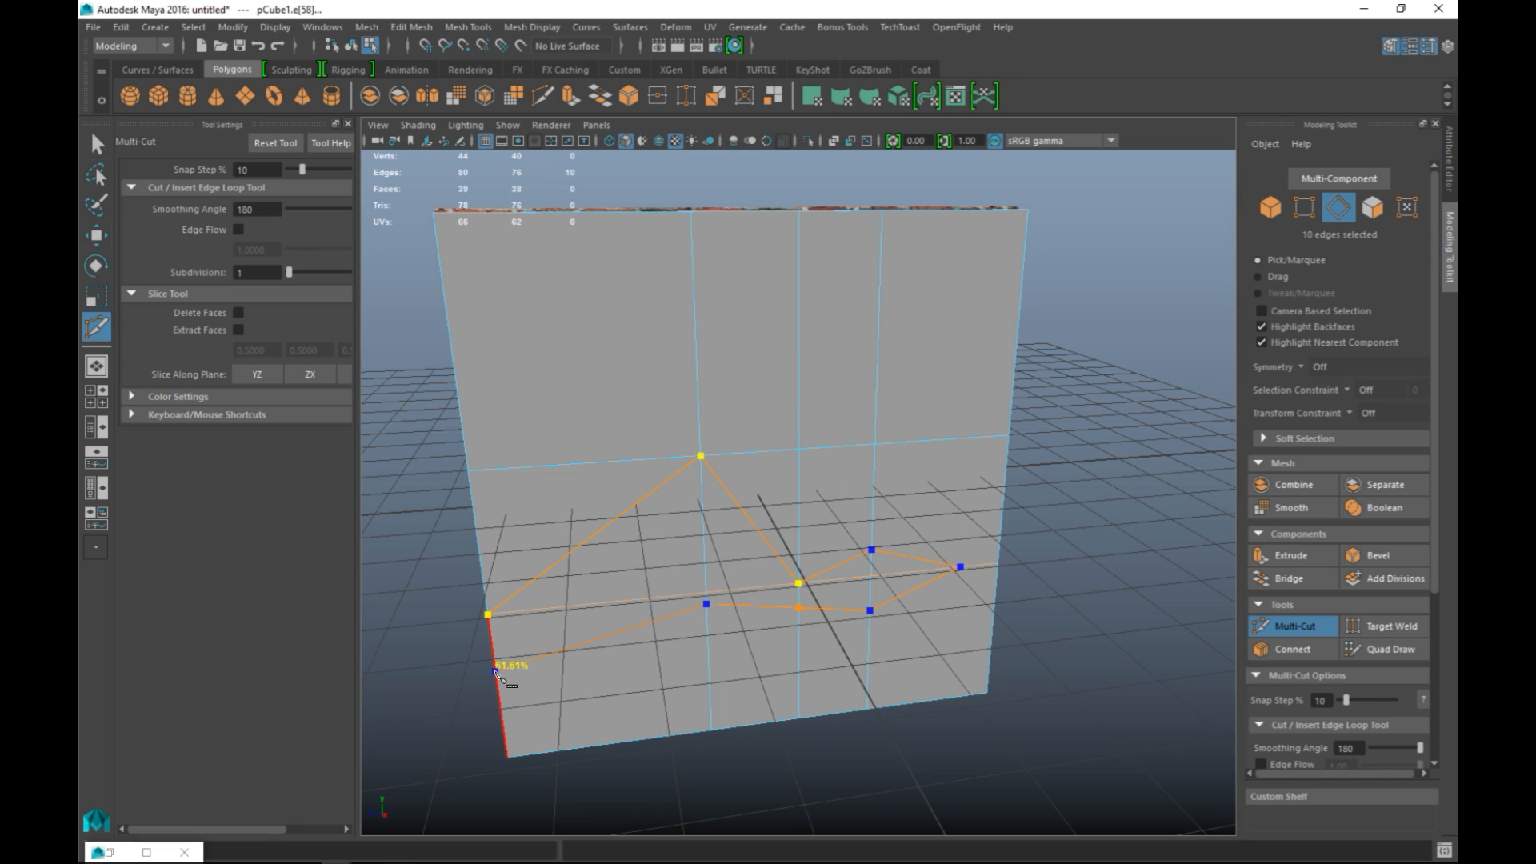
{"action": "left_click", "coordinate": [495, 672]}
{"action": "key", "text": "Return"}
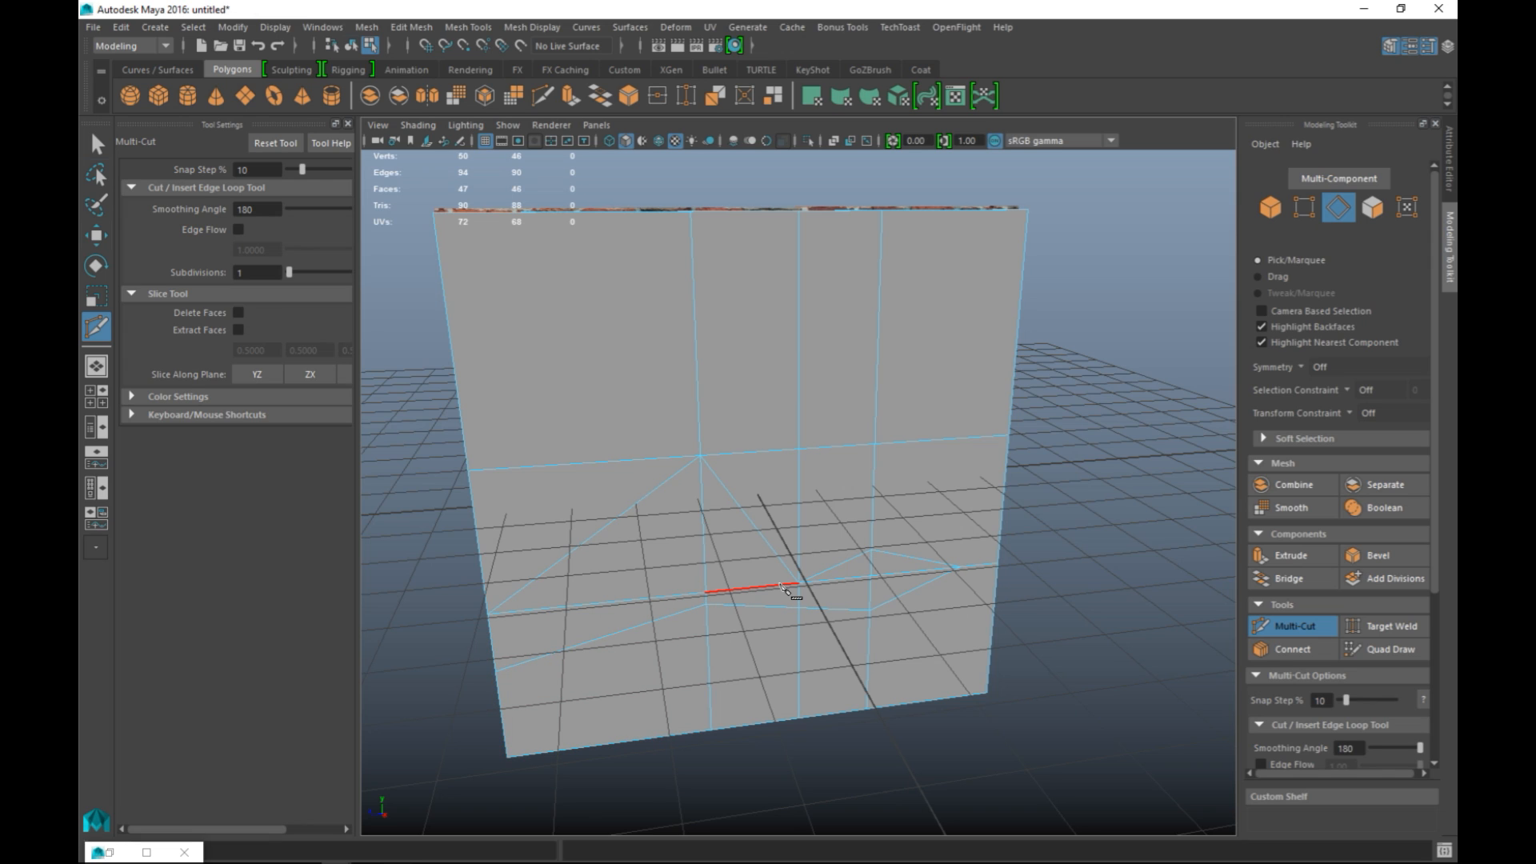
Leave Multi-Cut and delete all the slab's front faces inside the crack outline.
{"action": "mouse_move", "coordinate": [456, 520]}
{"action": "left_mouse_down", "text": "alt"}
{"action": "mouse_move", "coordinate": [447, 480]}
{"action": "mouse_move", "coordinate": [466, 515]}
{"action": "left_mouse_up", "text": "alt"}
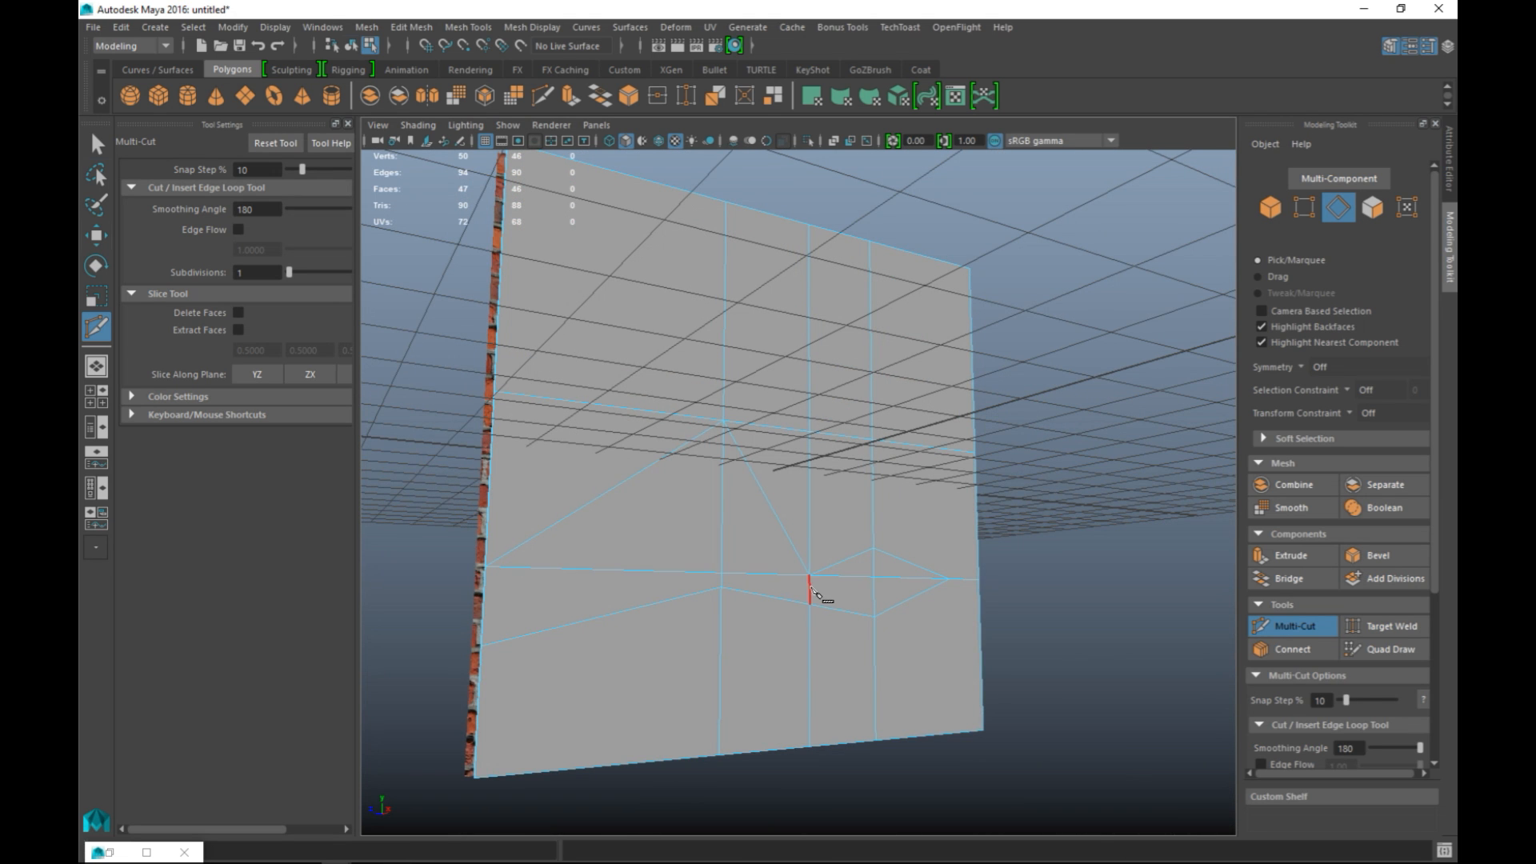
{"action": "left_click_drag", "start_coordinate": [823, 583], "coordinate": [789, 531], "text": "alt"}
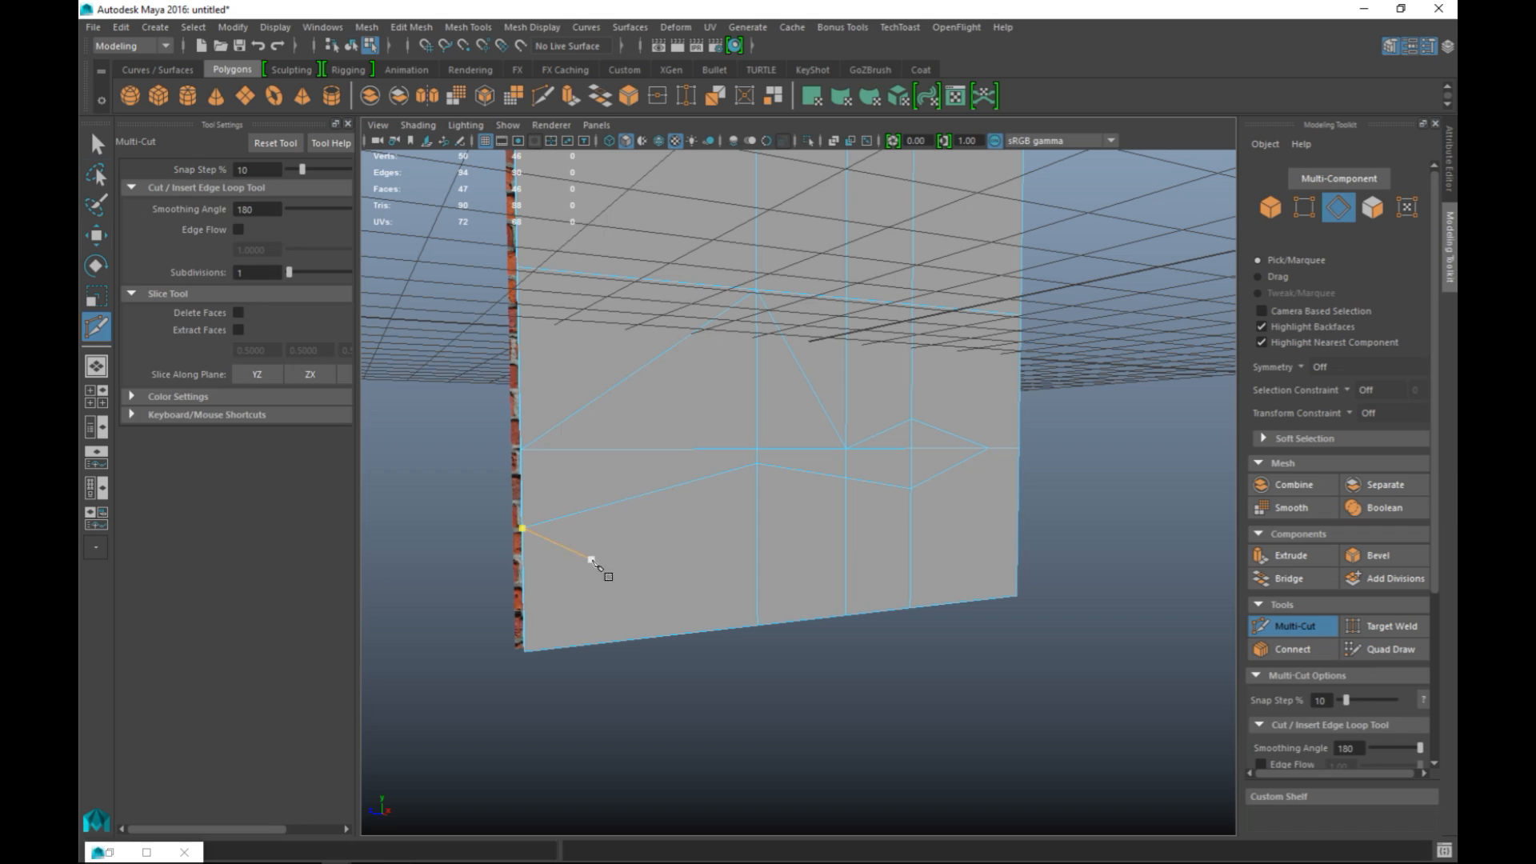
{"action": "key", "text": "q"}
{"action": "right_click", "coordinate": [676, 373]}
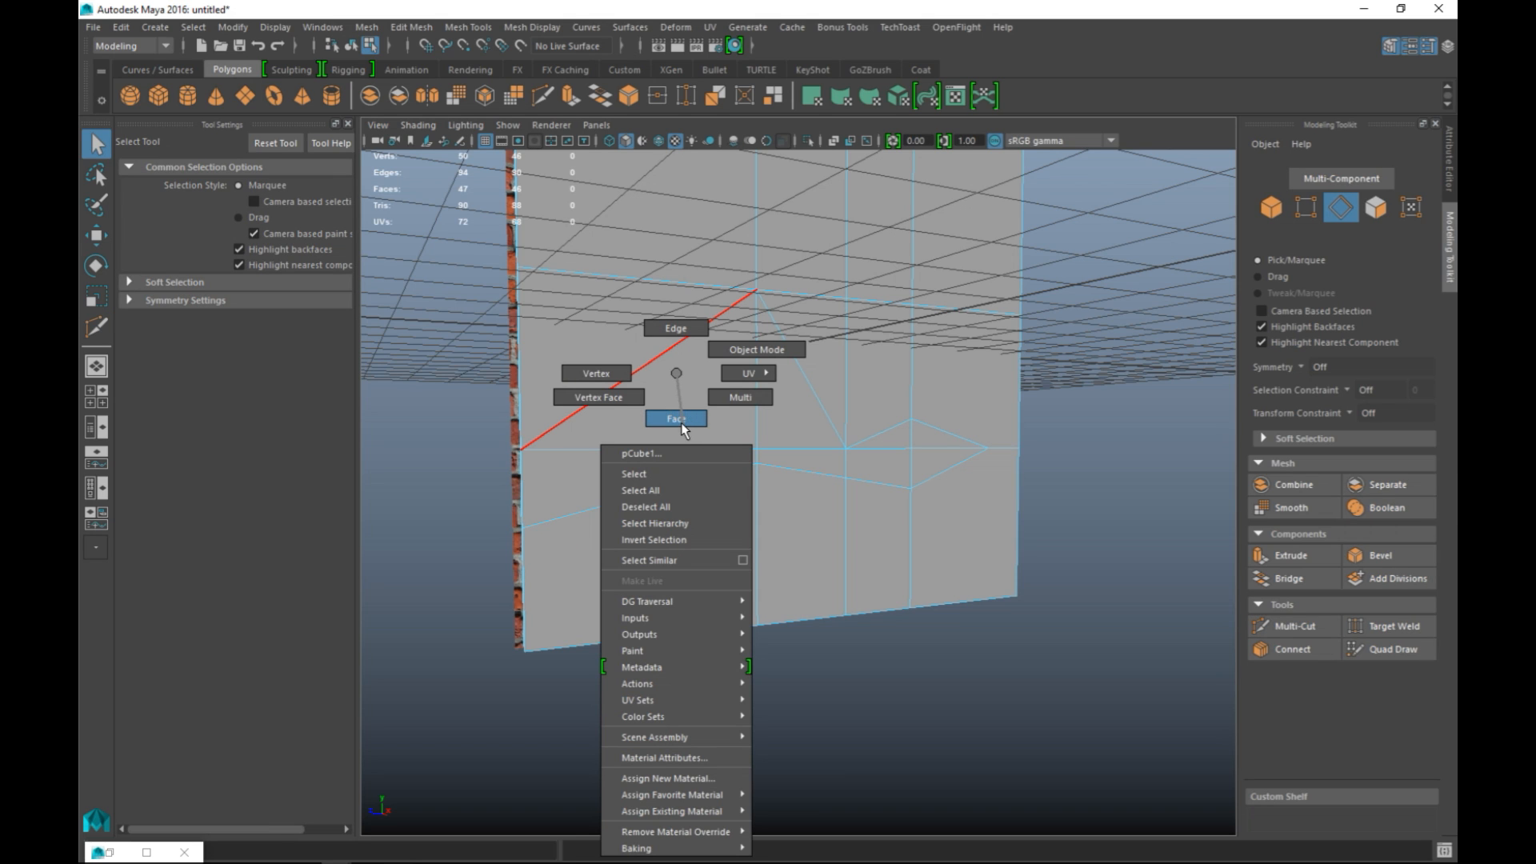
{"action": "left_click", "coordinate": [676, 418]}
{"action": "left_click_drag", "start_coordinate": [708, 405], "coordinate": [815, 463]}
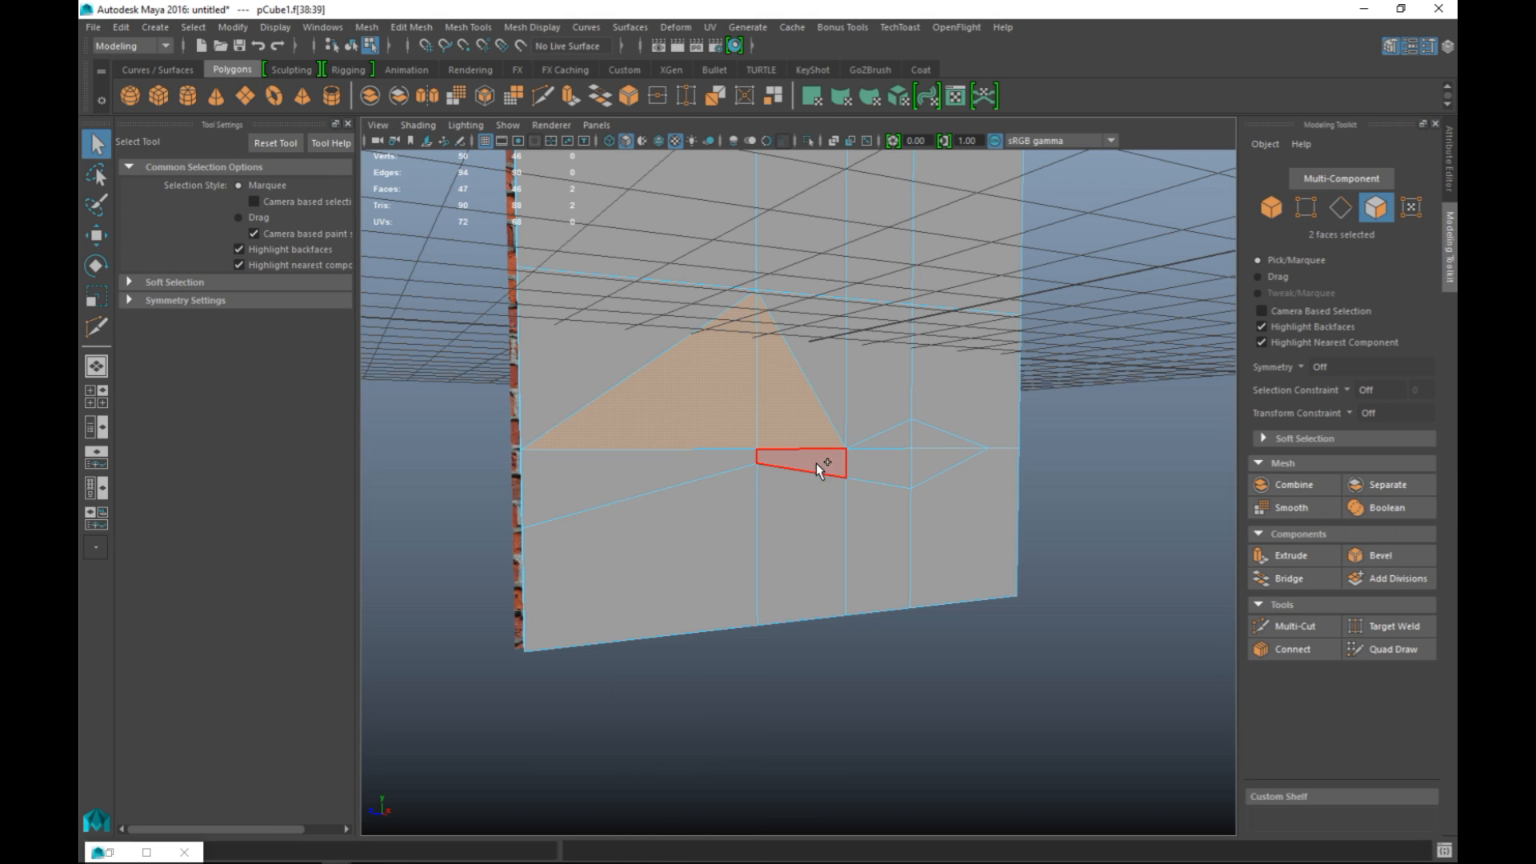
{"action": "mouse_move", "coordinate": [708, 462]}
{"action": "left_mouse_down"}
{"action": "mouse_move", "coordinate": [881, 472]}
{"action": "mouse_move", "coordinate": [934, 432]}
{"action": "mouse_move", "coordinate": [933, 468]}
{"action": "mouse_move", "coordinate": [1053, 579]}
{"action": "left_mouse_up"}
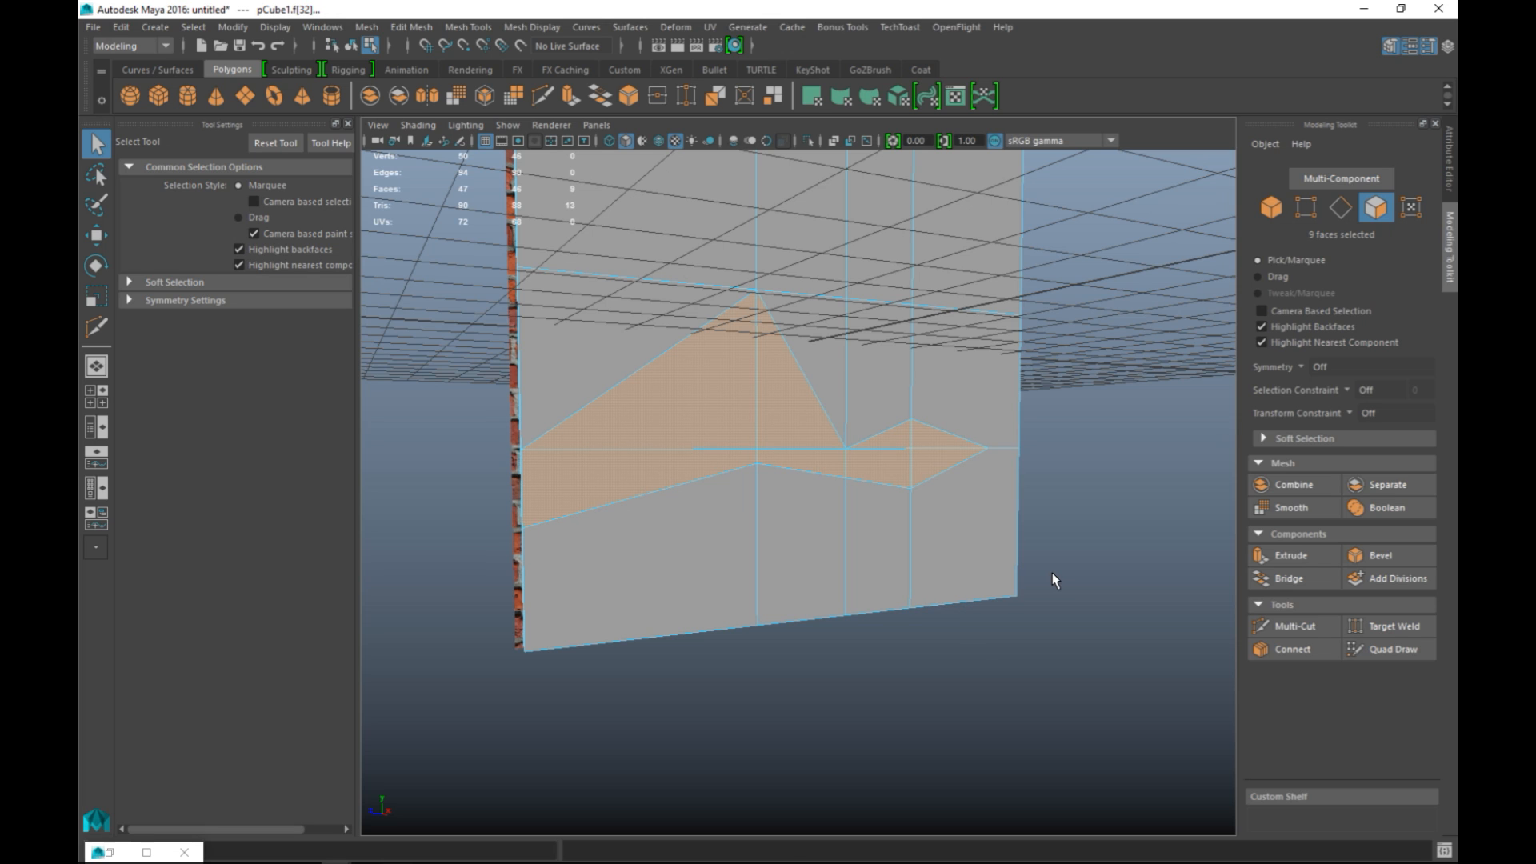
{"action": "key", "text": "Delete"}
Delete the slab's back faces visible through the crack opening so the brick plane behind is exposed.
{"action": "scroll", "coordinate": [1054, 549], "scroll_direction": "up", "scroll_amount": 3}
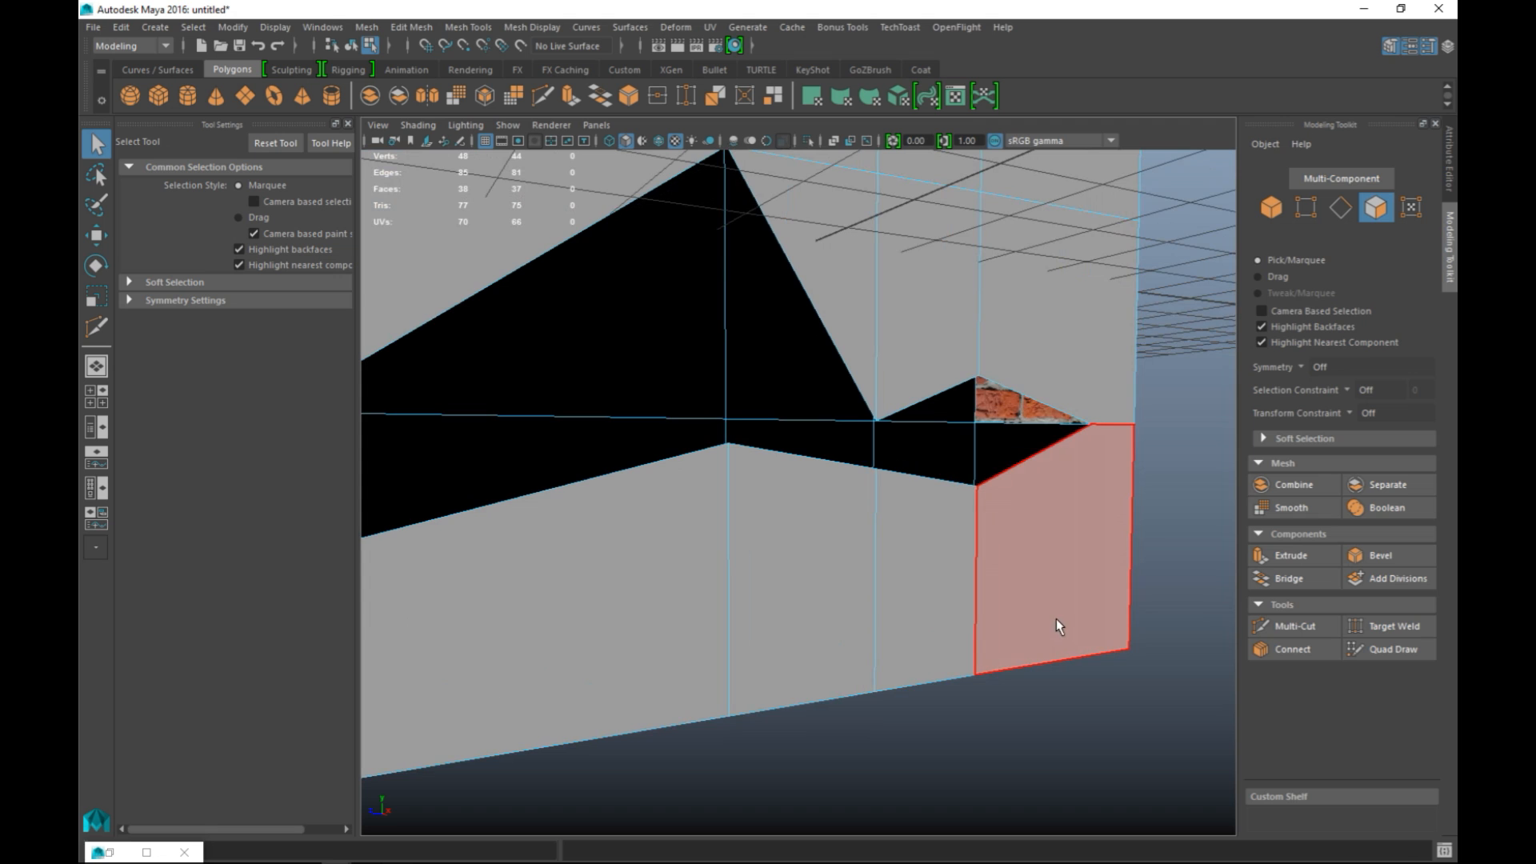
{"action": "left_click_drag", "start_coordinate": [995, 620], "coordinate": [1029, 583], "text": "alt"}
{"action": "left_click", "coordinate": [994, 457]}
{"action": "left_click", "coordinate": [953, 456], "text": "shift"}
{"action": "left_click", "coordinate": [952, 408], "text": "shift"}
{"action": "left_click", "coordinate": [835, 367], "text": "shift"}
{"action": "left_click", "coordinate": [836, 407], "text": "shift"}
{"action": "left_click", "coordinate": [704, 344], "text": "shift"}
{"action": "left_click", "coordinate": [649, 406], "text": "shift"}
{"action": "key", "text": "Delete"}
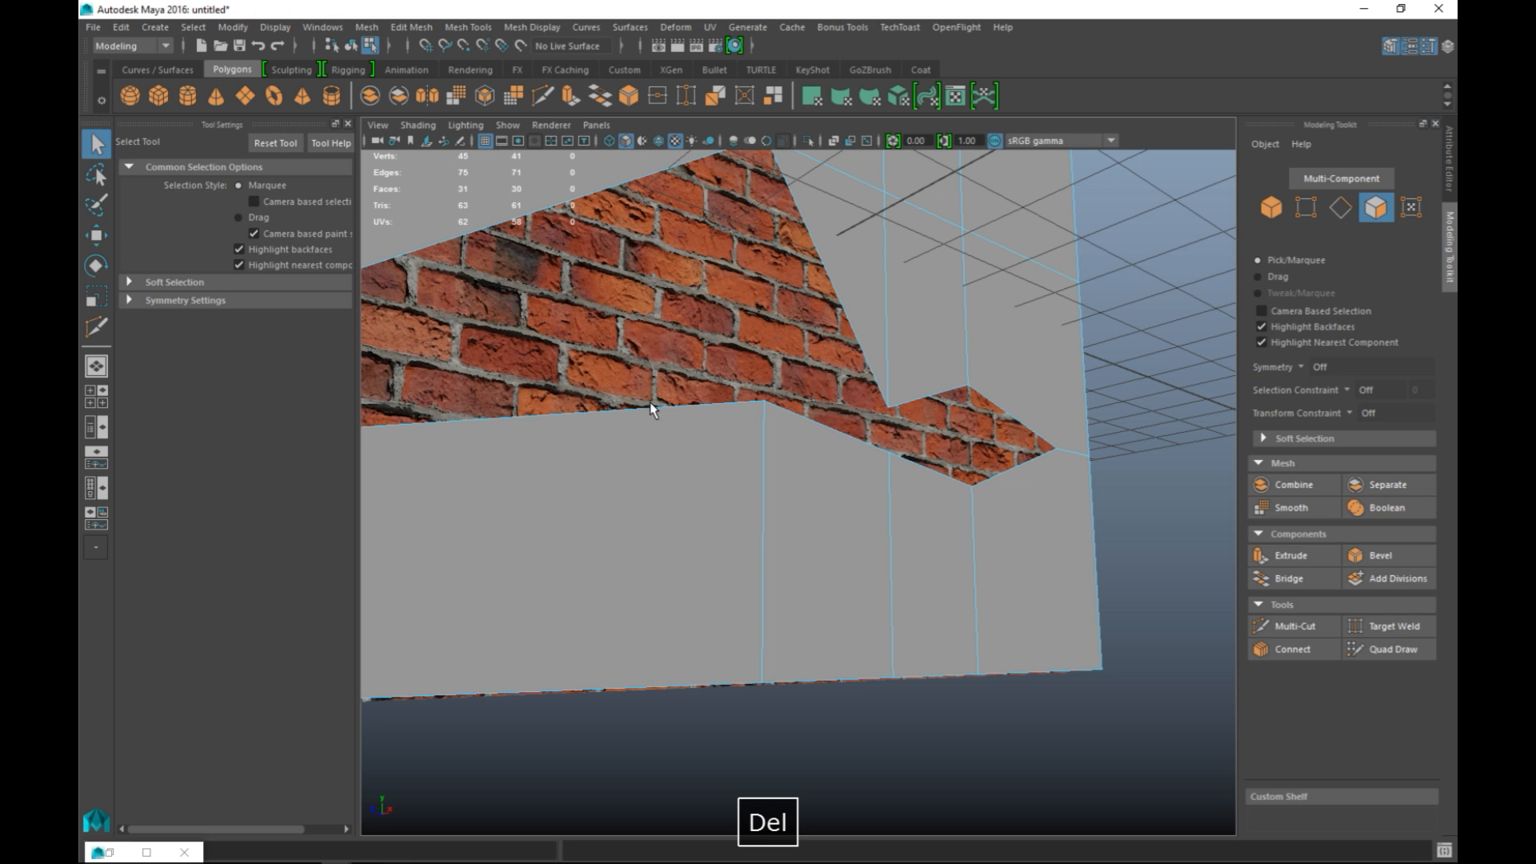
Delete the slab's narrow side face that crosses the crack opening at the left edge.
{"action": "scroll", "coordinate": [651, 401], "scroll_direction": "down", "scroll_amount": 5}
{"action": "left_click_drag", "start_coordinate": [800, 404], "coordinate": [856, 392], "text": "alt"}
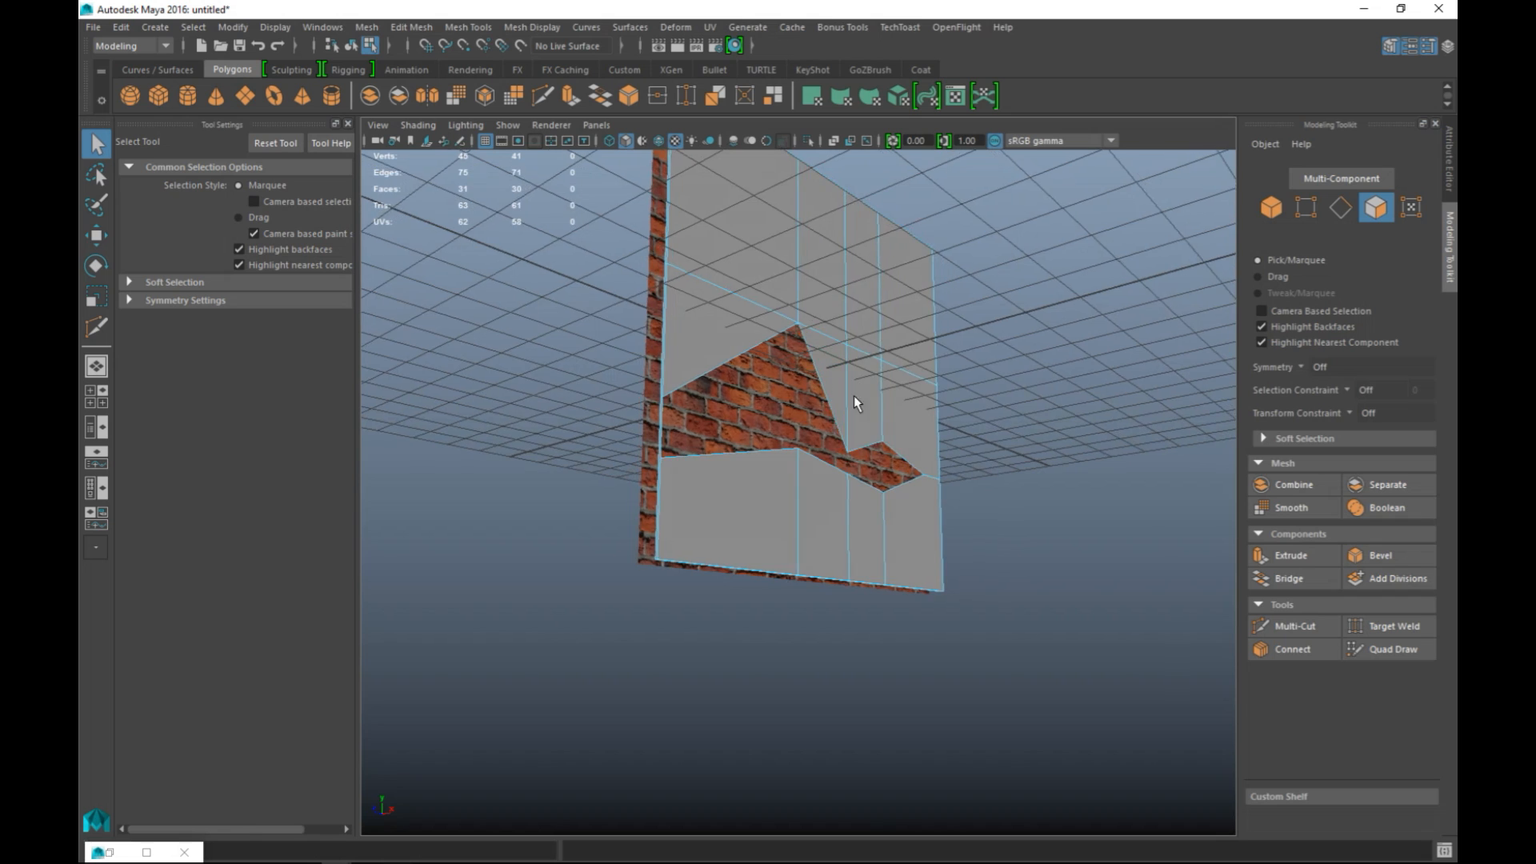
{"action": "scroll", "coordinate": [663, 406], "scroll_direction": "up", "scroll_amount": 5}
{"action": "left_click_drag", "start_coordinate": [663, 406], "coordinate": [808, 538], "text": "alt"}
{"action": "scroll", "coordinate": [850, 374], "scroll_direction": "up", "scroll_amount": 4}
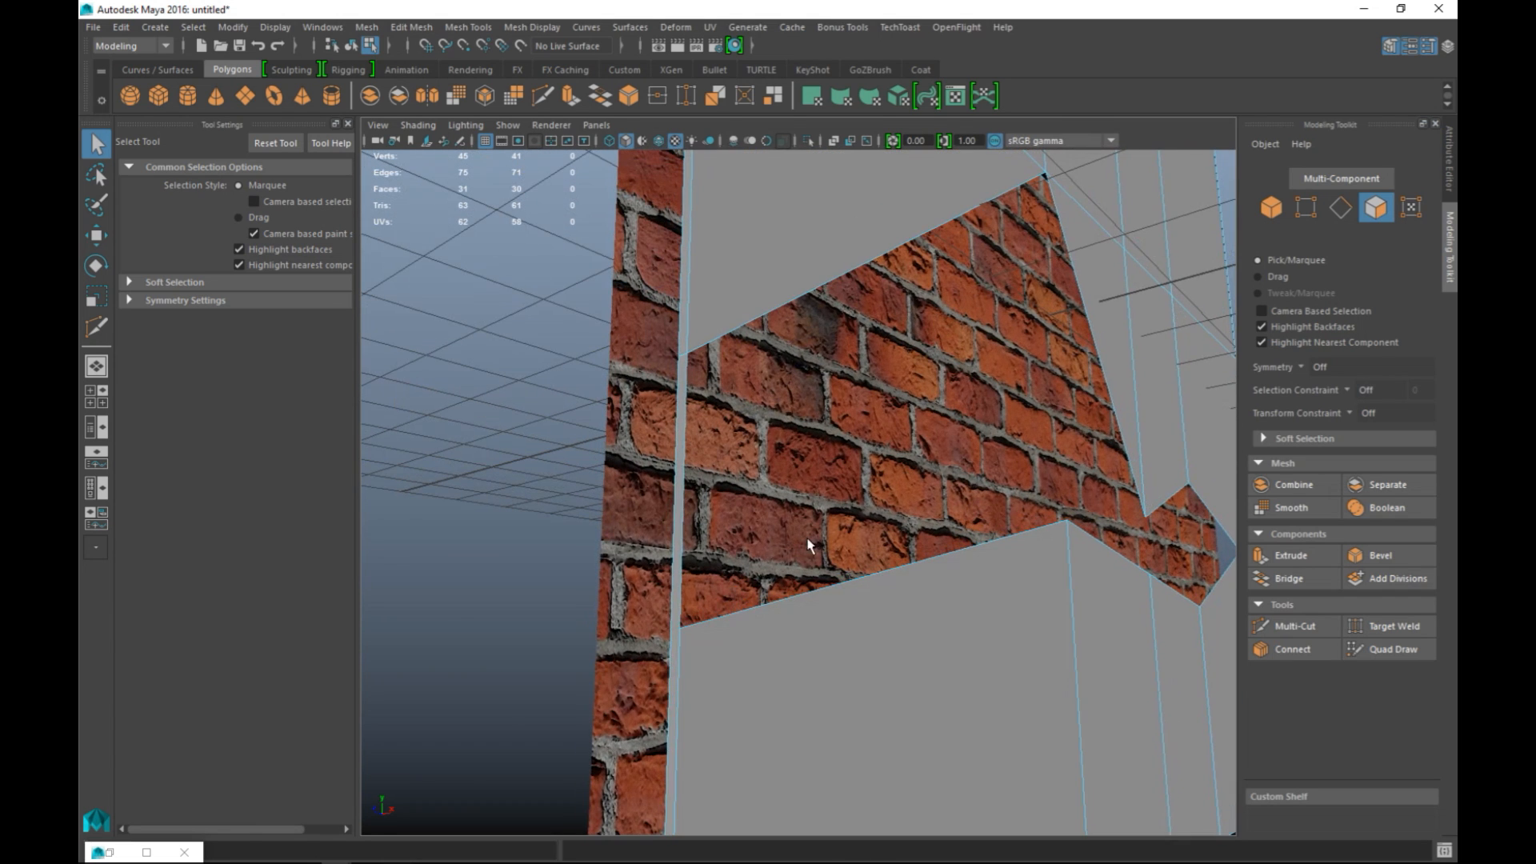
{"action": "left_click", "coordinate": [675, 470]}
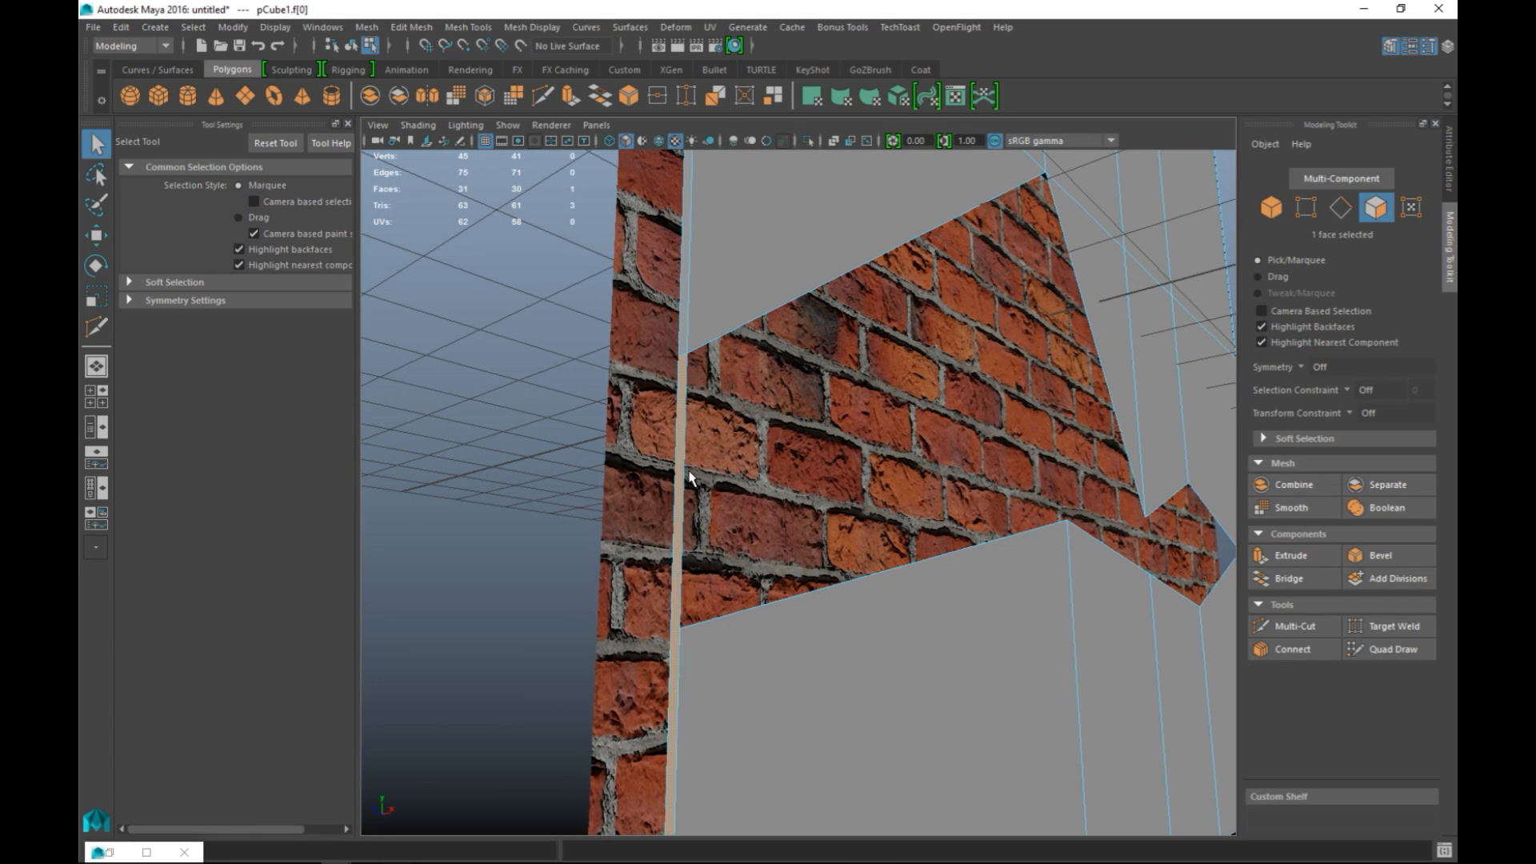
{"action": "key", "text": "Delete"}
Switch the slab to edge selection mode.
{"action": "left_click_drag", "start_coordinate": [690, 478], "coordinate": [706, 526], "text": "alt"}
{"action": "scroll", "coordinate": [752, 530], "scroll_direction": "down", "scroll_amount": 5}
{"action": "scroll", "coordinate": [795, 515], "scroll_direction": "up", "scroll_amount": 2}
{"action": "scroll", "coordinate": [705, 526], "scroll_direction": "up", "scroll_amount": 3}
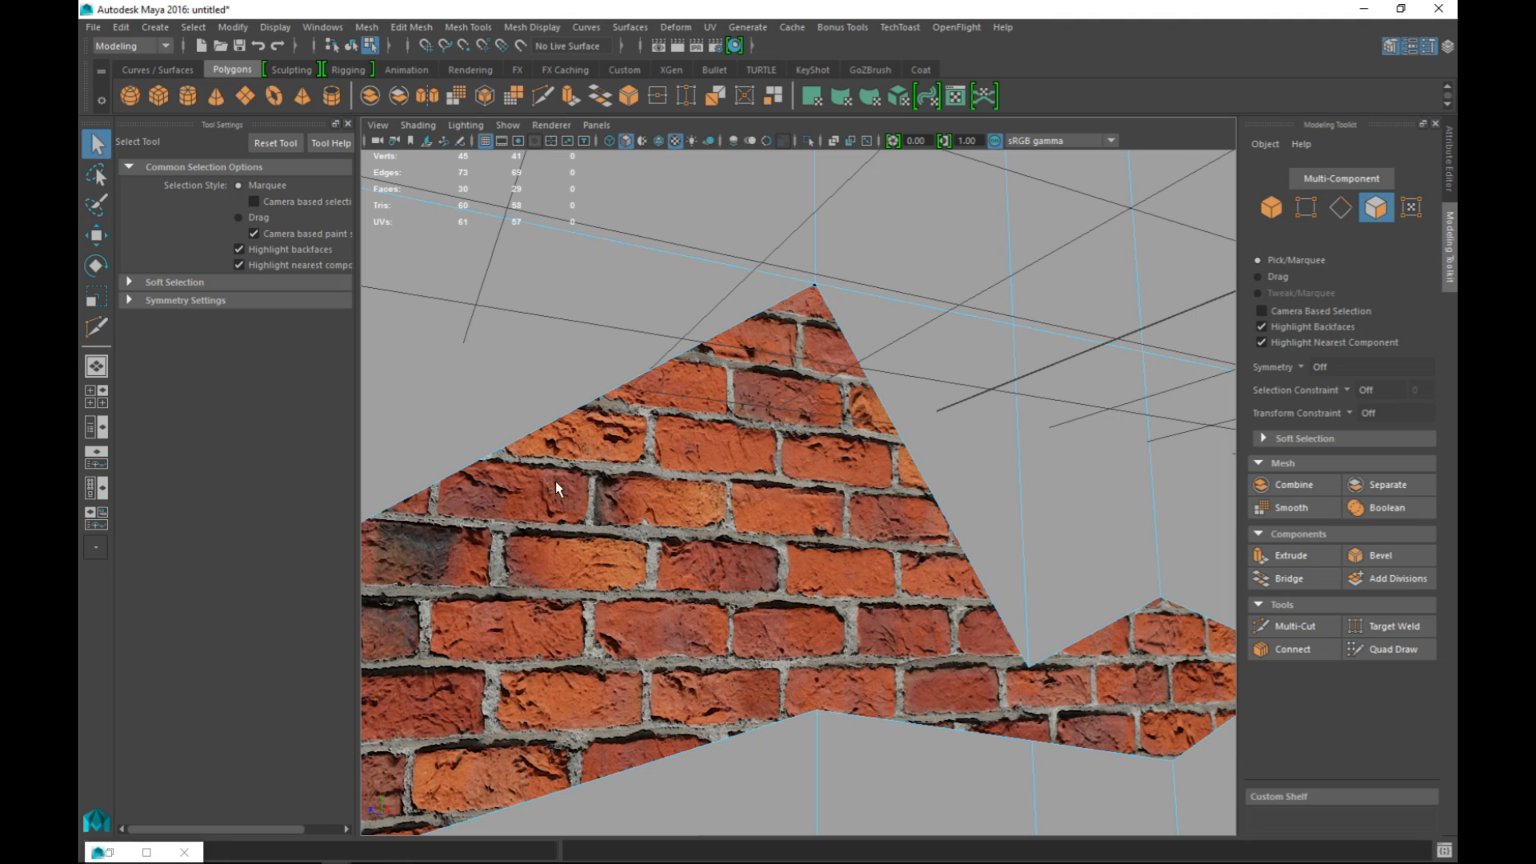
{"action": "right_click_drag", "start_coordinate": [509, 373], "coordinate": [500, 338]}
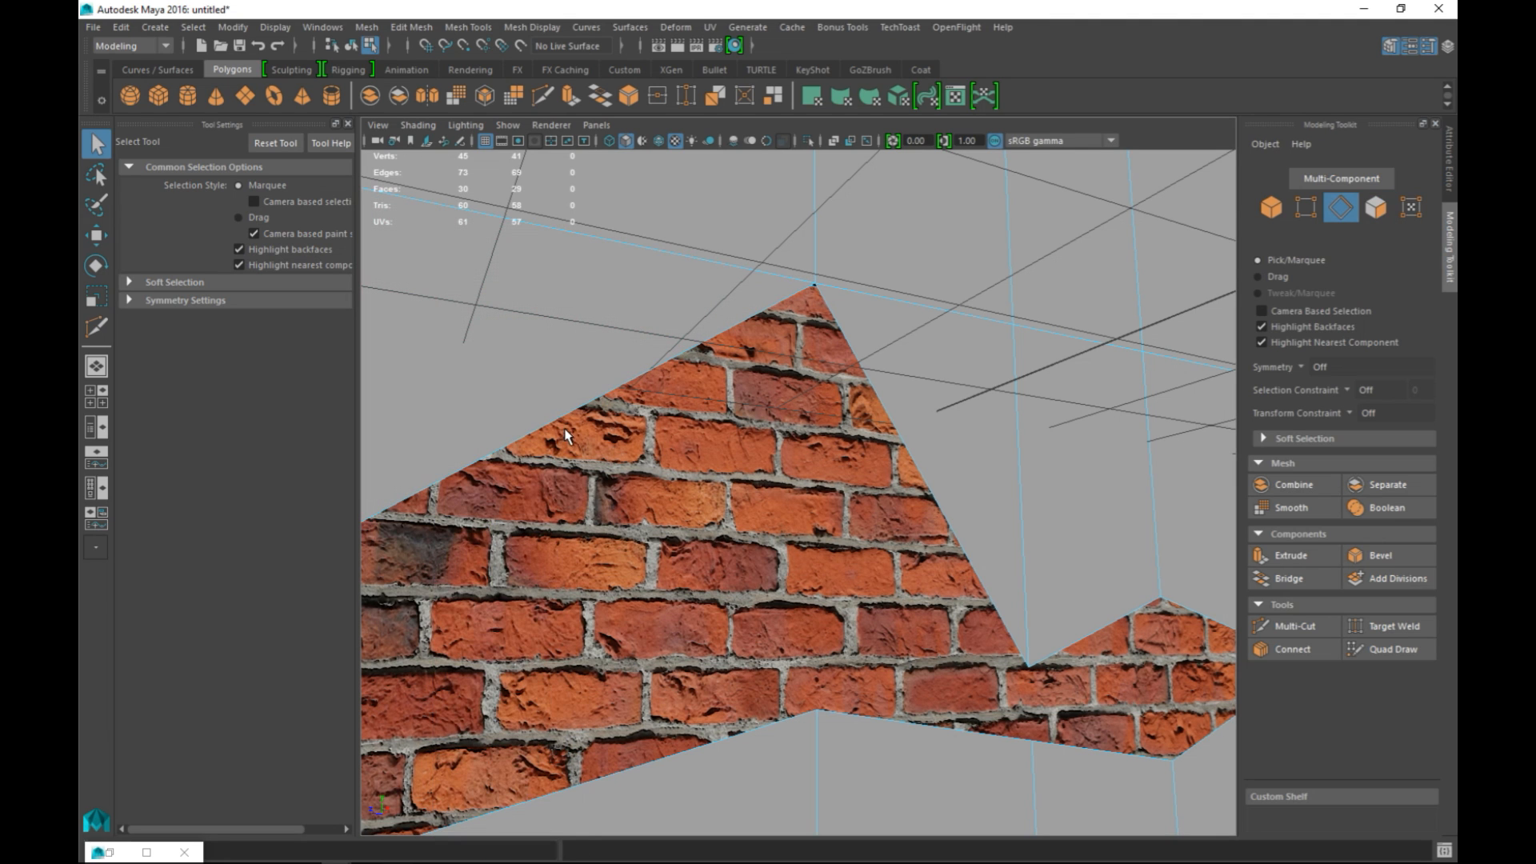
{"action": "double_click", "coordinate": [549, 421]}
{"action": "scroll", "coordinate": [709, 495], "scroll_direction": "down", "scroll_amount": 5}
{"action": "scroll", "coordinate": [765, 536], "scroll_direction": "up", "scroll_amount": 5}
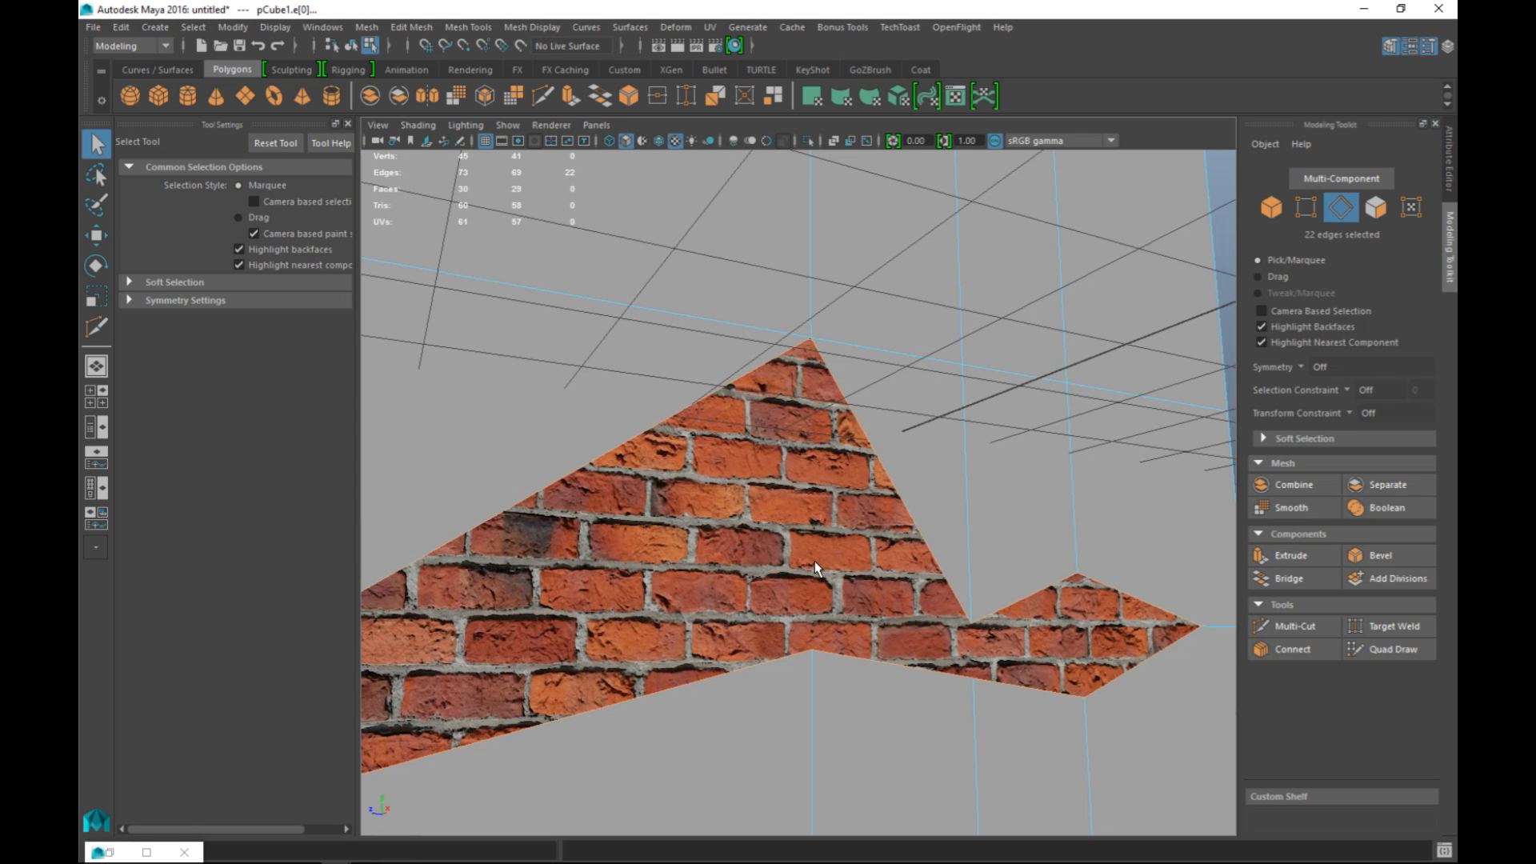
In wireframe display, select only the eight edges that trace the crack's upper and lower outlines.
{"action": "key", "text": "4"}
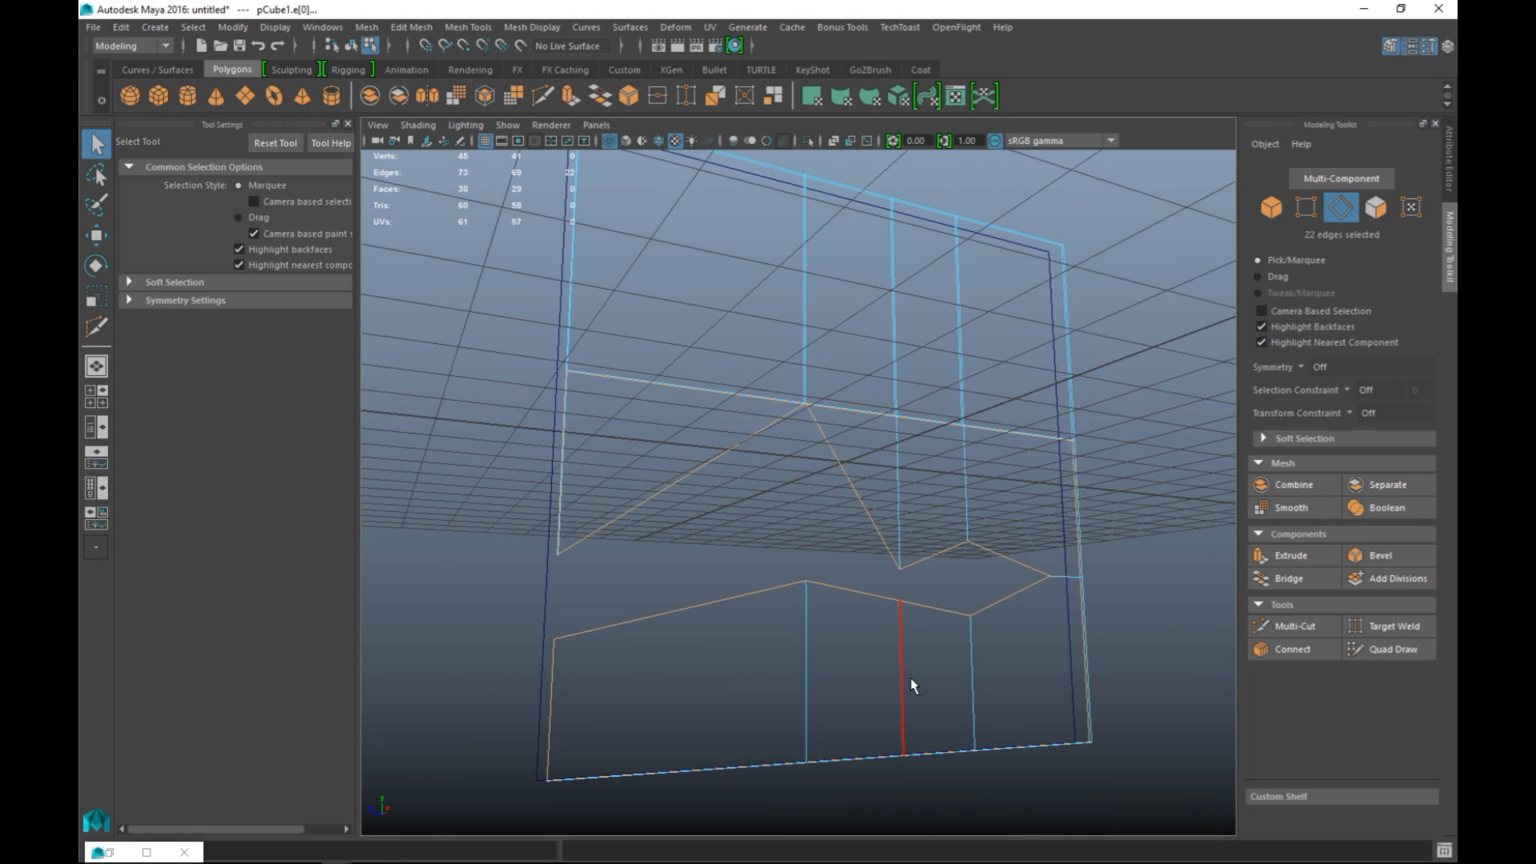
{"action": "left_click", "coordinate": [549, 729], "text": "ctrl"}
{"action": "left_click", "coordinate": [609, 550]}
{"action": "left_click", "coordinate": [593, 531]}
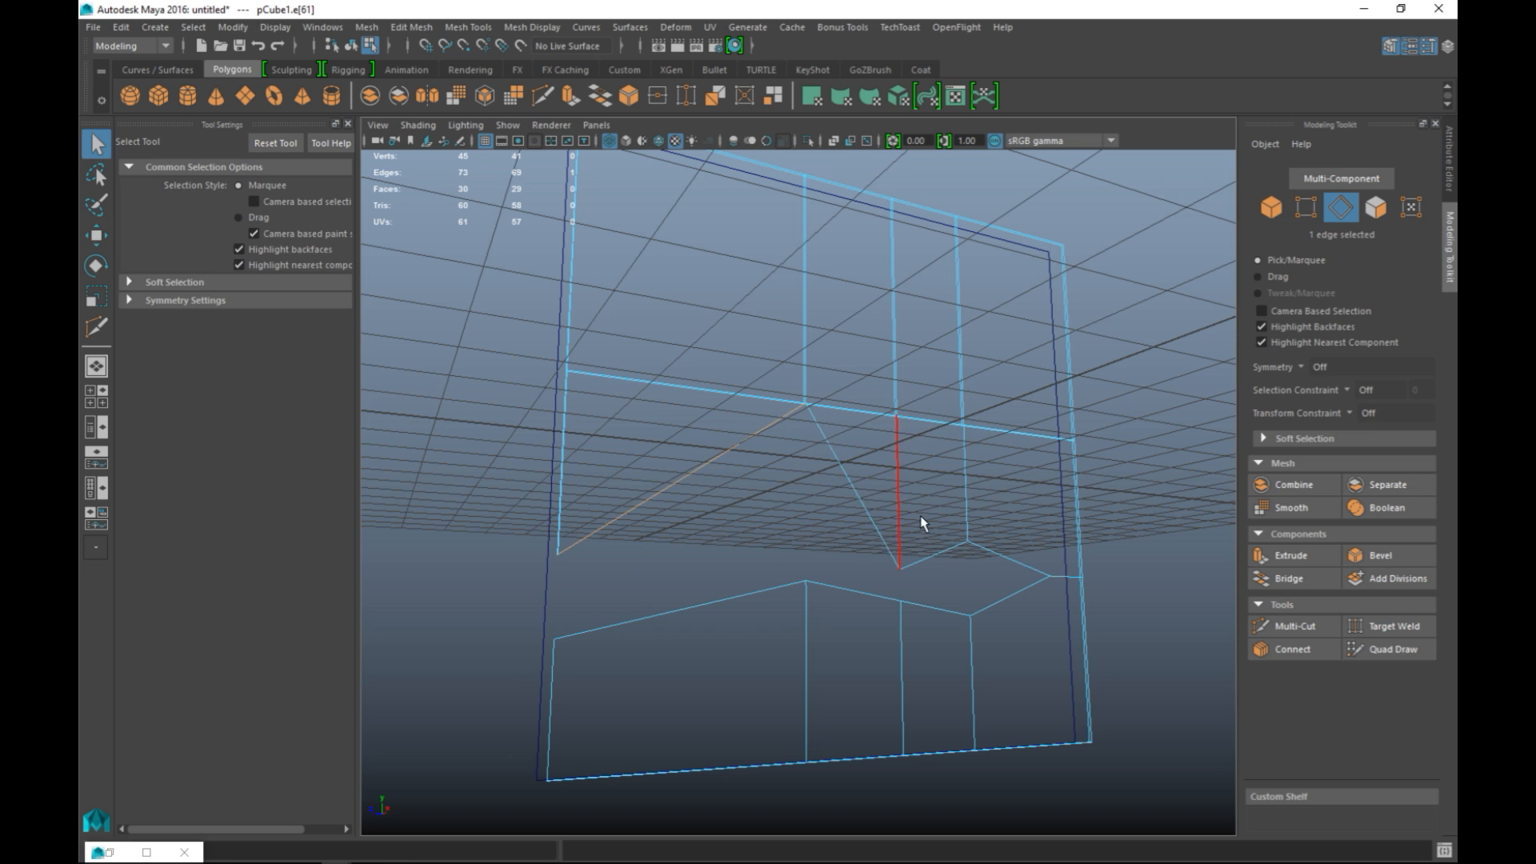
{"action": "left_click", "coordinate": [878, 524], "text": "shift"}
{"action": "left_click", "coordinate": [1009, 562], "text": "shift"}
{"action": "left_click", "coordinate": [1013, 598], "text": "shift"}
{"action": "left_click", "coordinate": [934, 611], "text": "shift"}
{"action": "left_click", "coordinate": [870, 598], "text": "shift"}
{"action": "left_click", "coordinate": [733, 595], "text": "shift"}
Return the perspective view to textured shaded display and hide the tool settings.
{"action": "left_click", "coordinate": [96, 396]}
{"action": "key", "text": "space"}
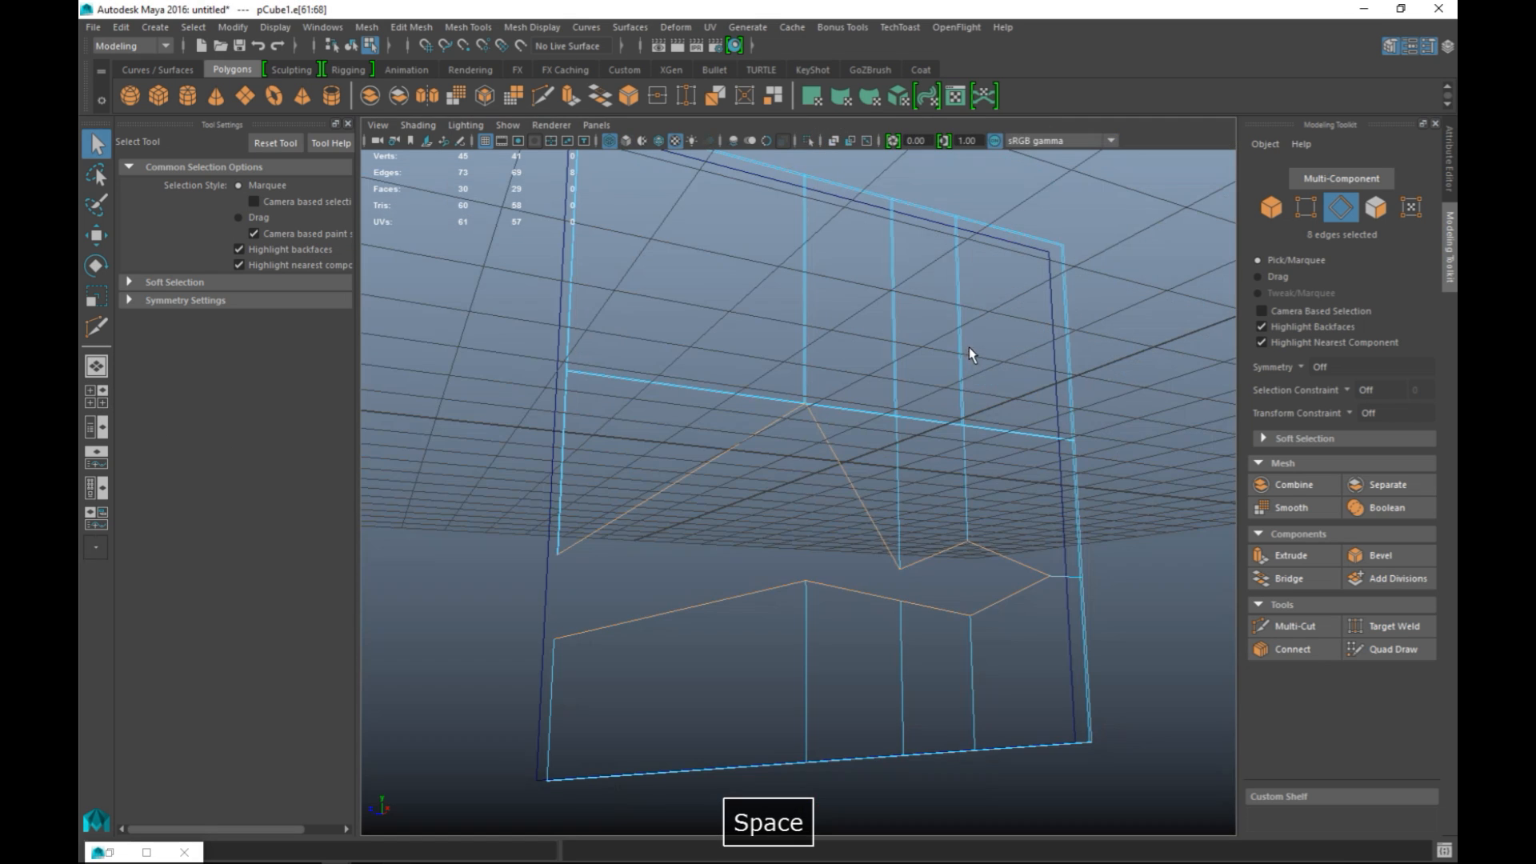
{"action": "key", "text": "5"}
{"action": "scroll", "coordinate": [892, 416], "scroll_direction": "up", "scroll_amount": 5}
{"action": "mouse_move", "coordinate": [887, 432]}
{"action": "left_mouse_down", "text": "alt"}
{"action": "mouse_move", "coordinate": [902, 570]}
{"action": "mouse_move", "coordinate": [877, 428]}
{"action": "left_mouse_up", "text": "alt"}
{"action": "scroll", "coordinate": [875, 424], "scroll_direction": "up", "scroll_amount": 2}
{"action": "scroll", "coordinate": [877, 431], "scroll_direction": "up", "scroll_amount": 2}
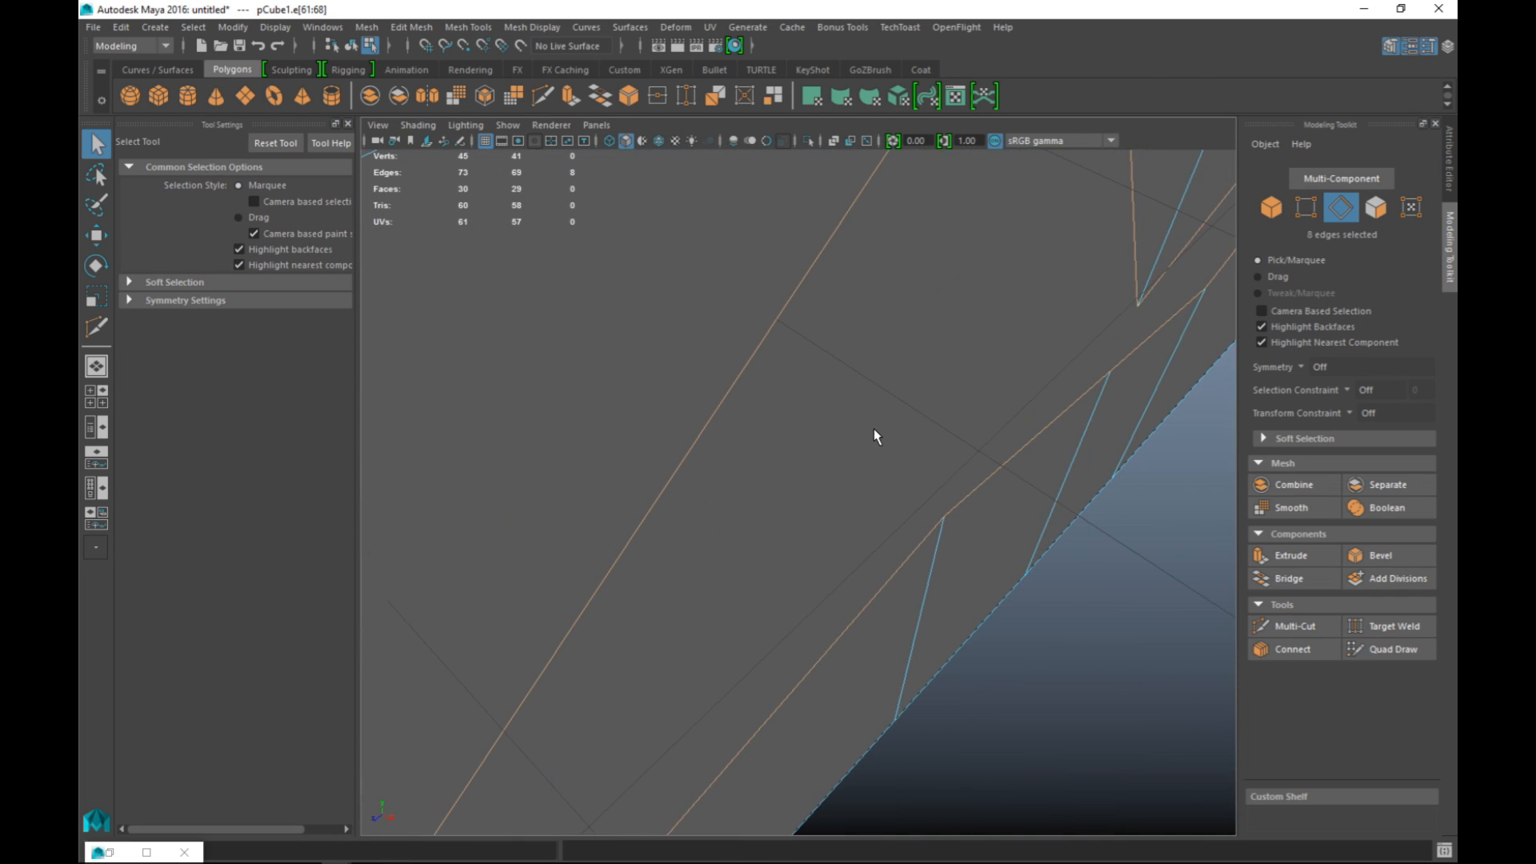
{"action": "left_click", "coordinate": [348, 124]}
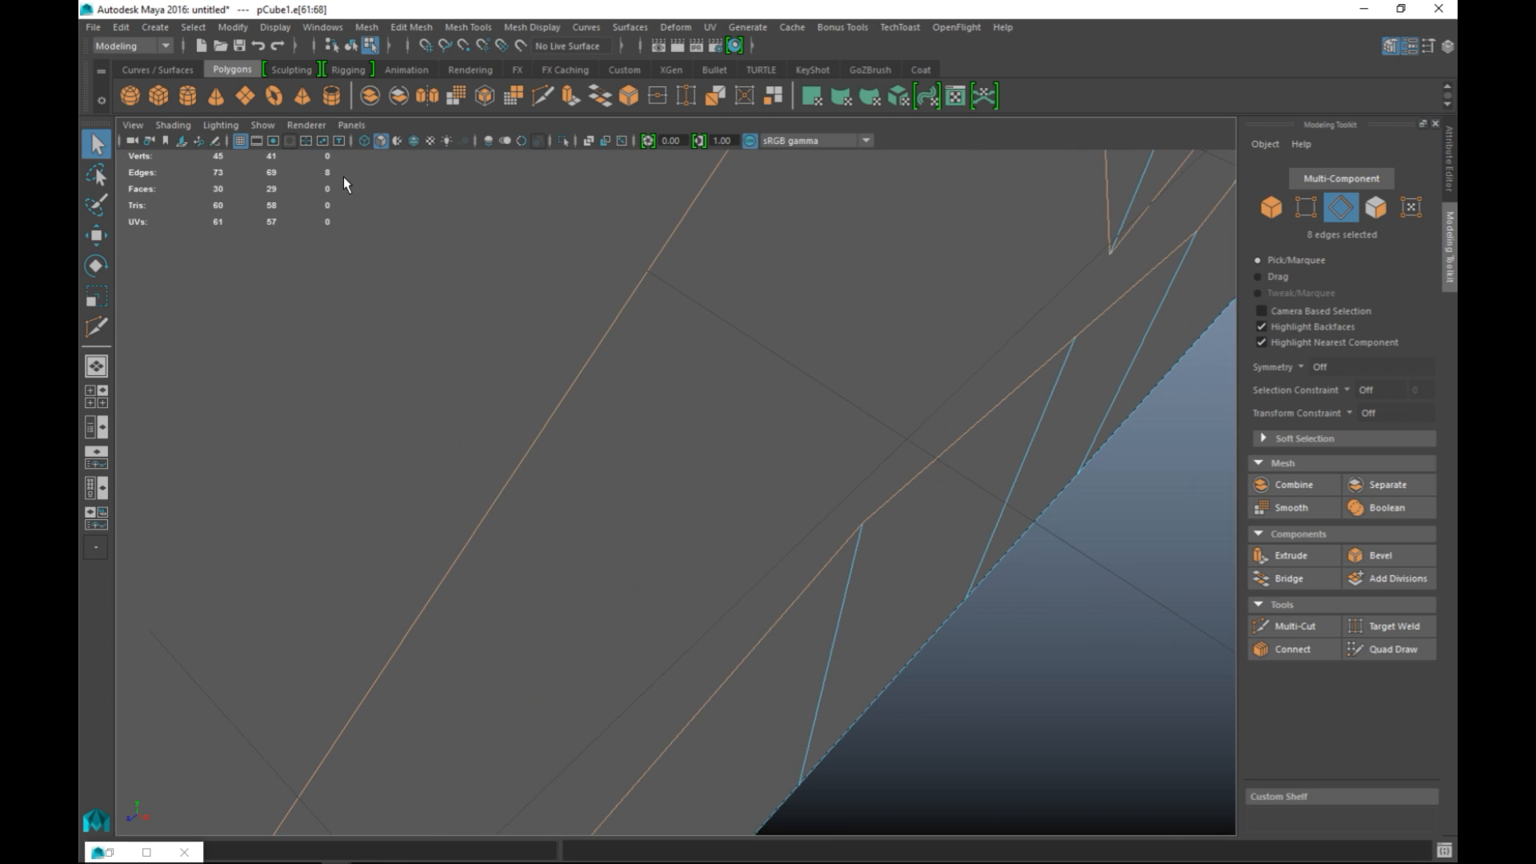
{"action": "left_click", "coordinate": [431, 141]}
Extrude the selected crack edges and move them along X to 0.40, toward the brick plane, giving the crack rim thickness.
{"action": "scroll", "coordinate": [965, 647], "scroll_direction": "up", "scroll_amount": 3}
{"action": "scroll", "coordinate": [964, 640], "scroll_direction": "up", "scroll_amount": 1}
{"action": "middle_click_drag", "start_coordinate": [963, 639], "coordinate": [723, 499], "text": "alt"}
{"action": "scroll", "coordinate": [736, 506], "scroll_direction": "down", "scroll_amount": 2}
{"action": "left_click_drag", "start_coordinate": [738, 506], "coordinate": [769, 507], "text": "alt"}
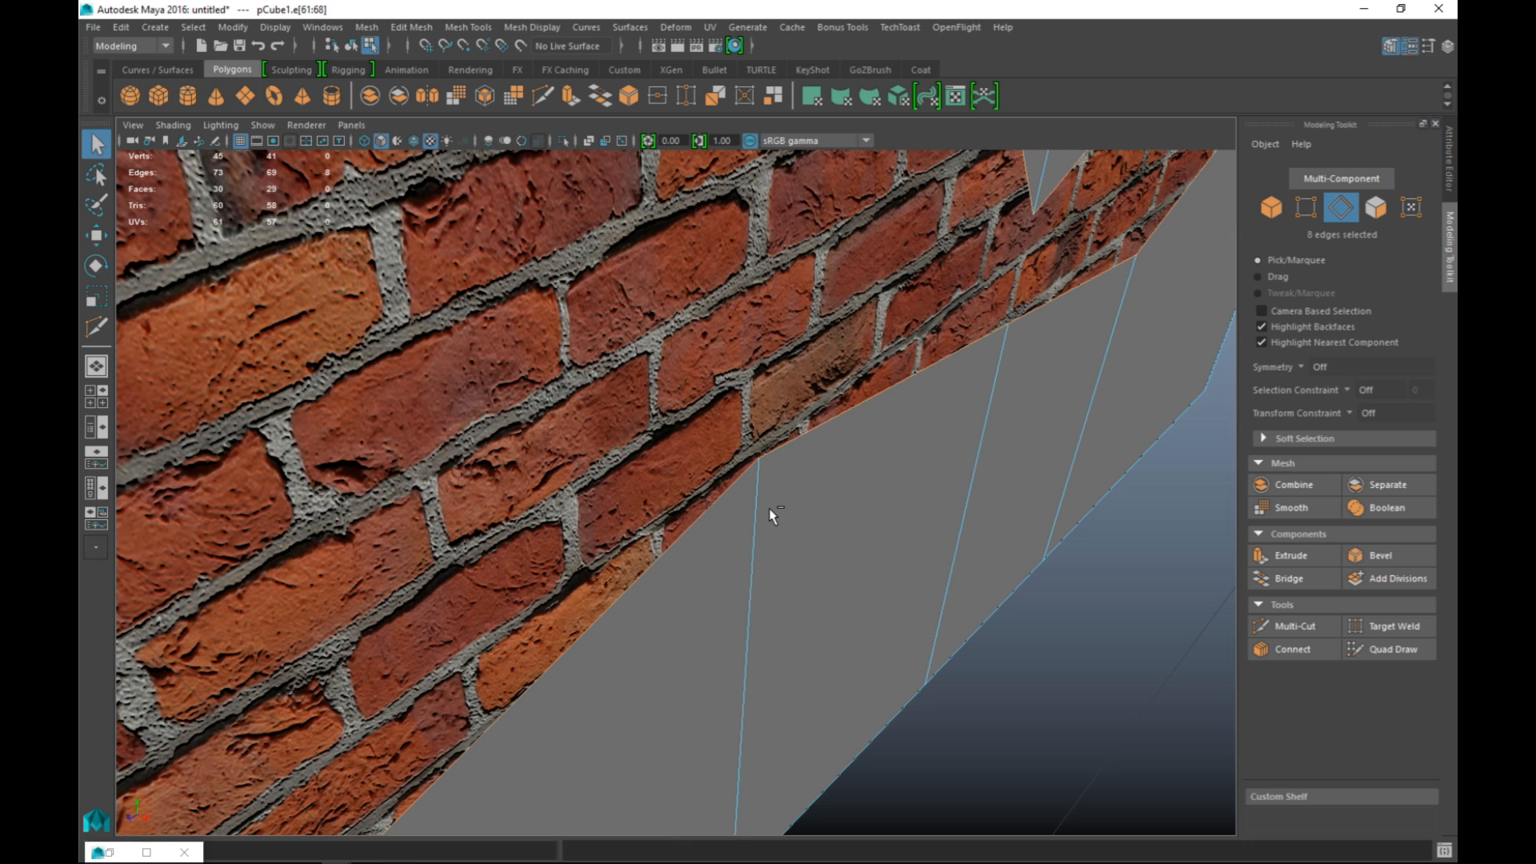
{"action": "key", "text": "ctrl+e"}
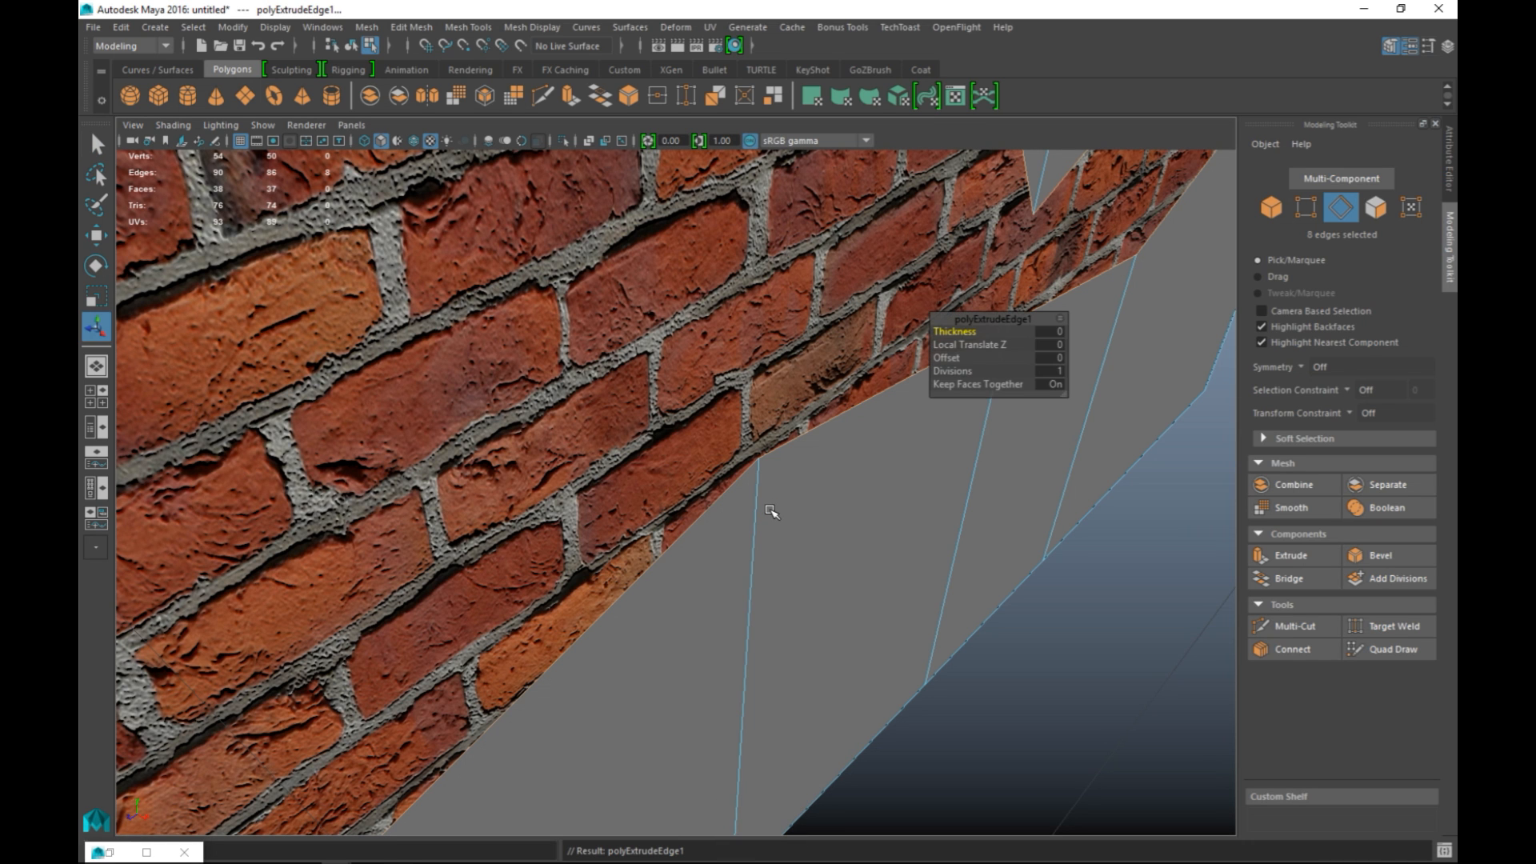
{"action": "key", "text": "w"}
{"action": "scroll", "coordinate": [777, 564], "scroll_direction": "down", "scroll_amount": 5}
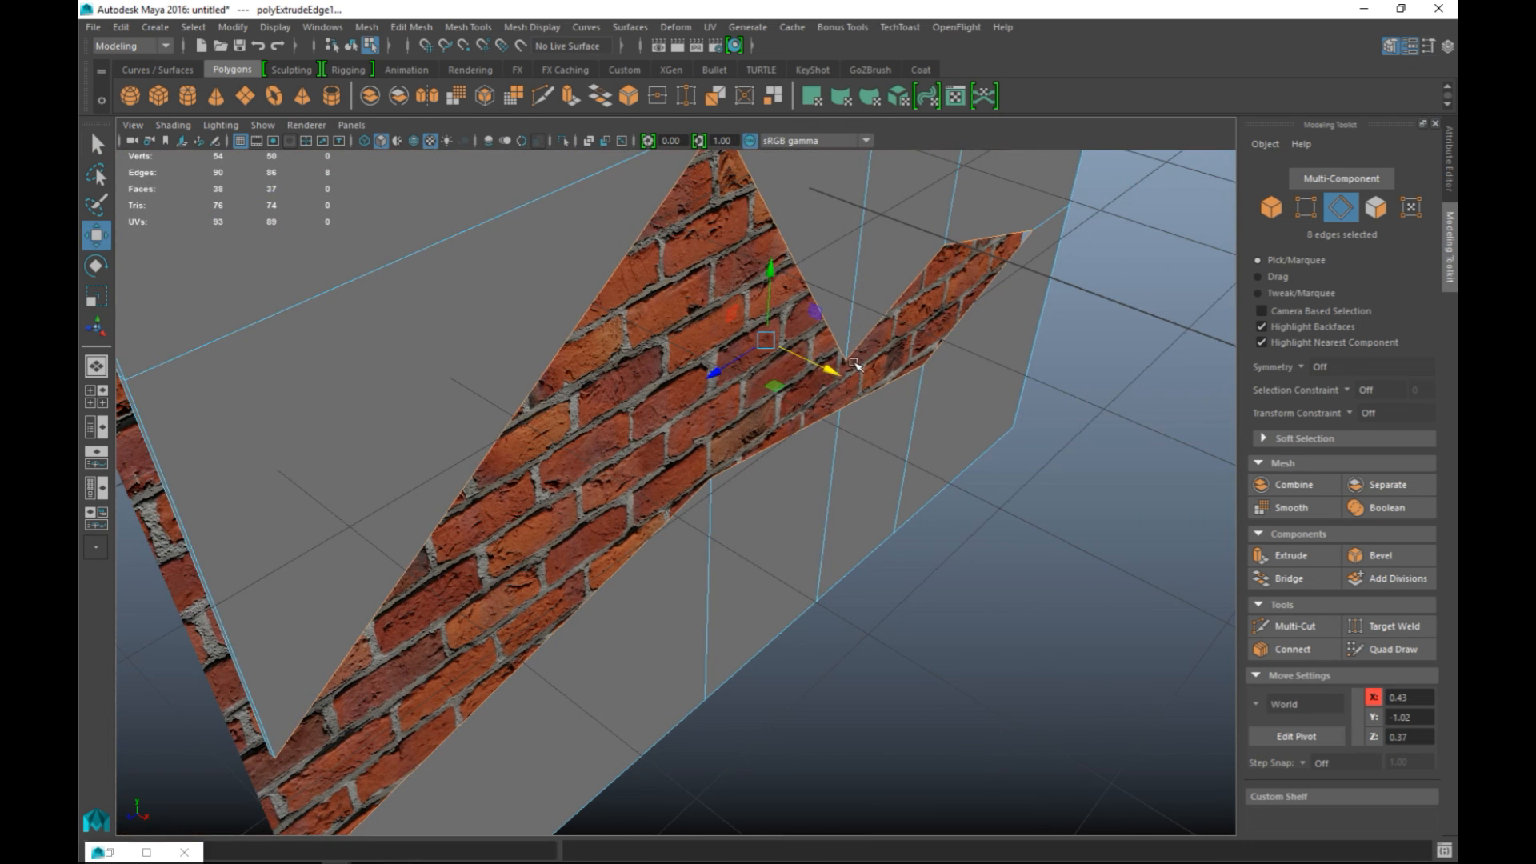
{"action": "mouse_move", "coordinate": [832, 371]}
{"action": "left_mouse_down"}
{"action": "mouse_move", "coordinate": [760, 343]}
{"action": "mouse_move", "coordinate": [814, 396]}
{"action": "left_mouse_up"}
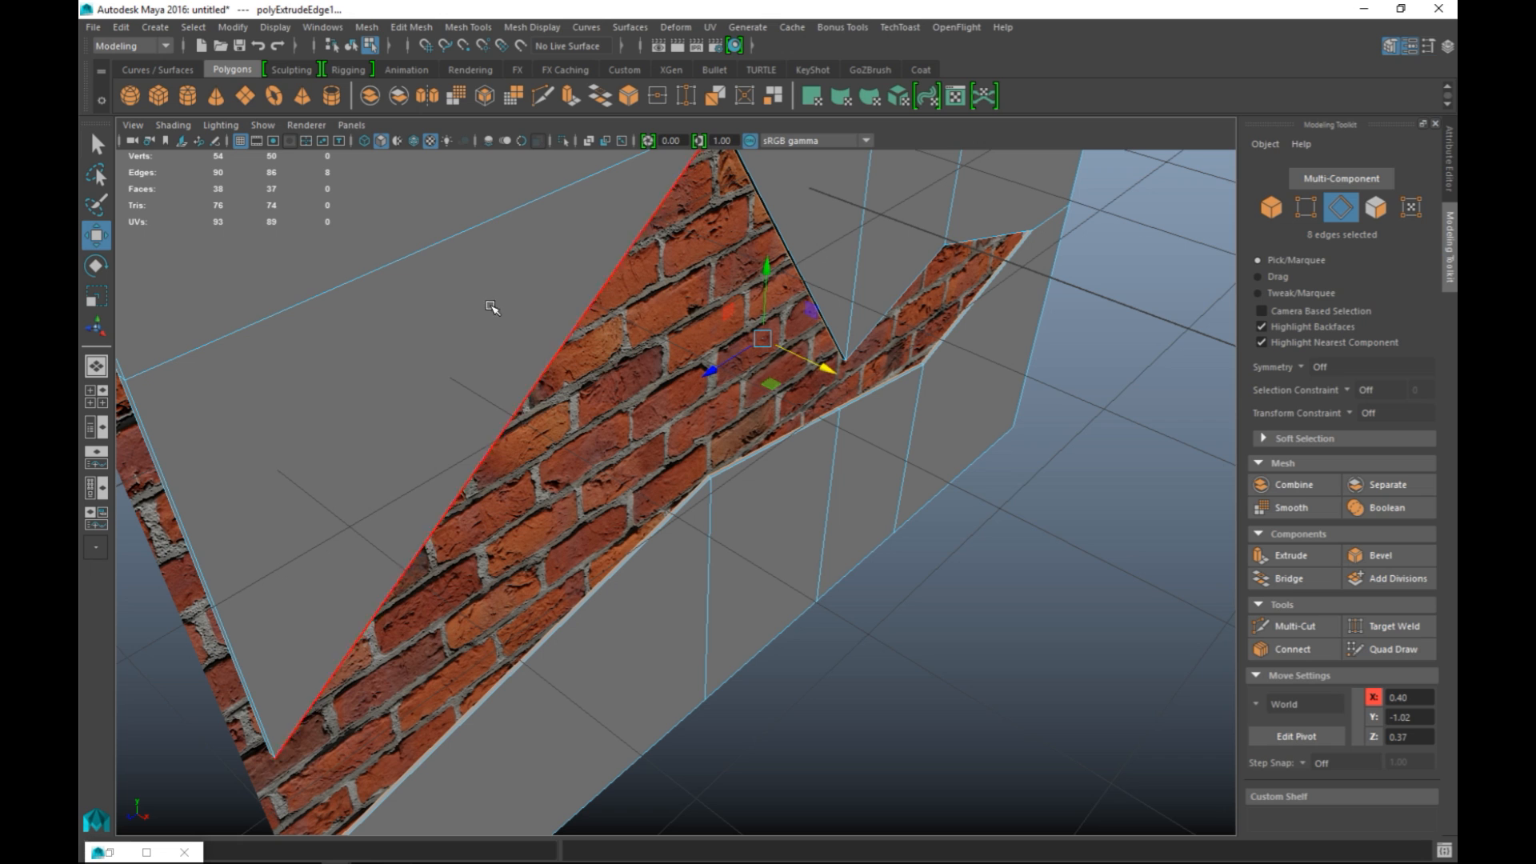
In object mode, move the whole slab along X to 4.45, closer to the brick plane.
{"action": "right_click_drag", "start_coordinate": [495, 284], "coordinate": [594, 252]}
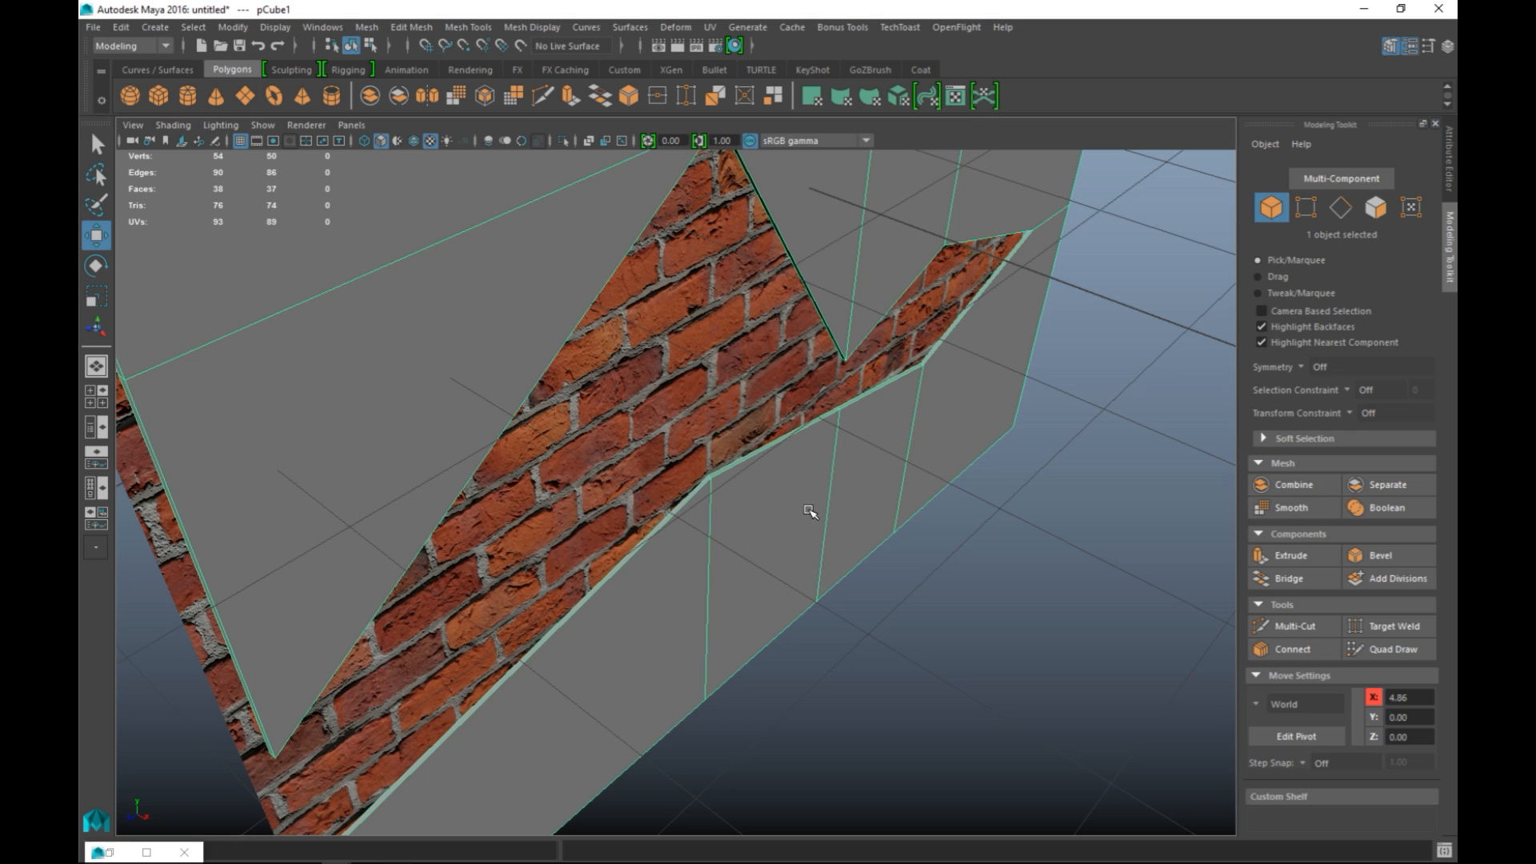
{"action": "scroll", "coordinate": [880, 464], "scroll_direction": "down", "scroll_amount": 5}
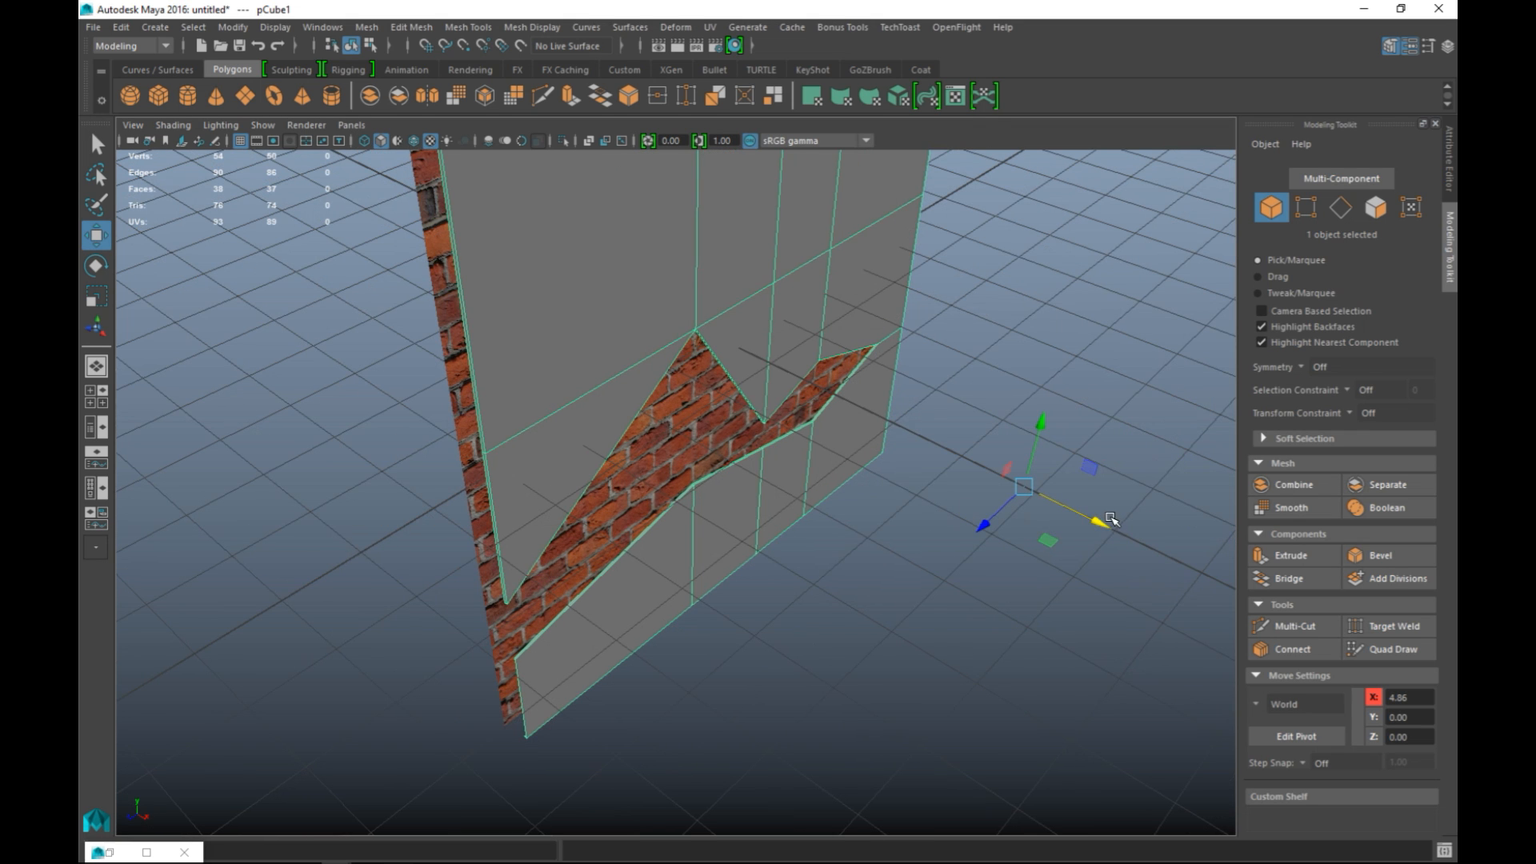
{"action": "left_click_drag", "start_coordinate": [1099, 524], "coordinate": [1054, 534]}
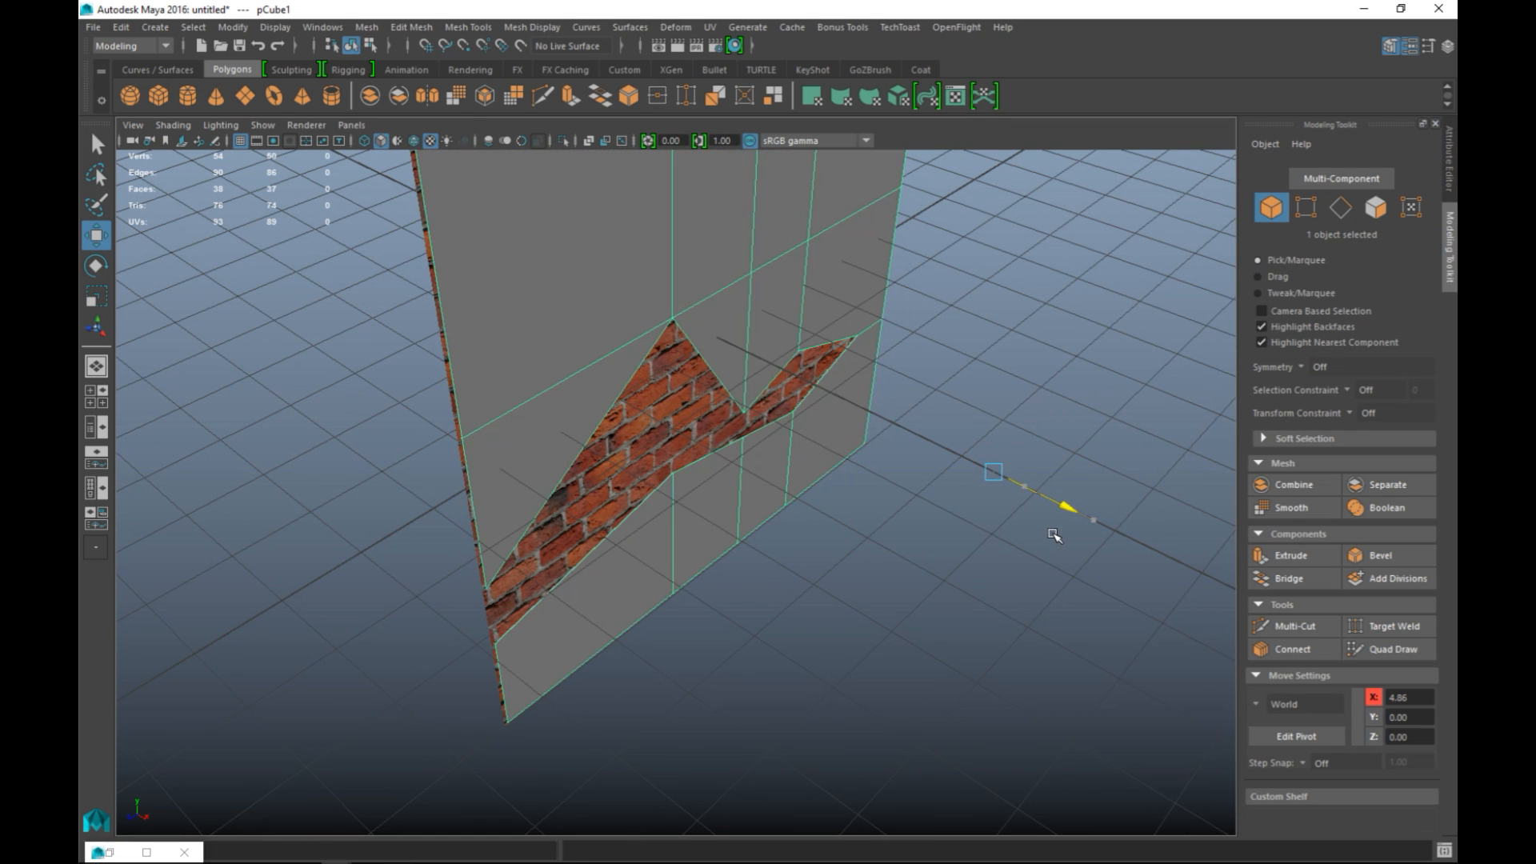
{"action": "scroll", "coordinate": [761, 683], "scroll_direction": "up", "scroll_amount": 4}
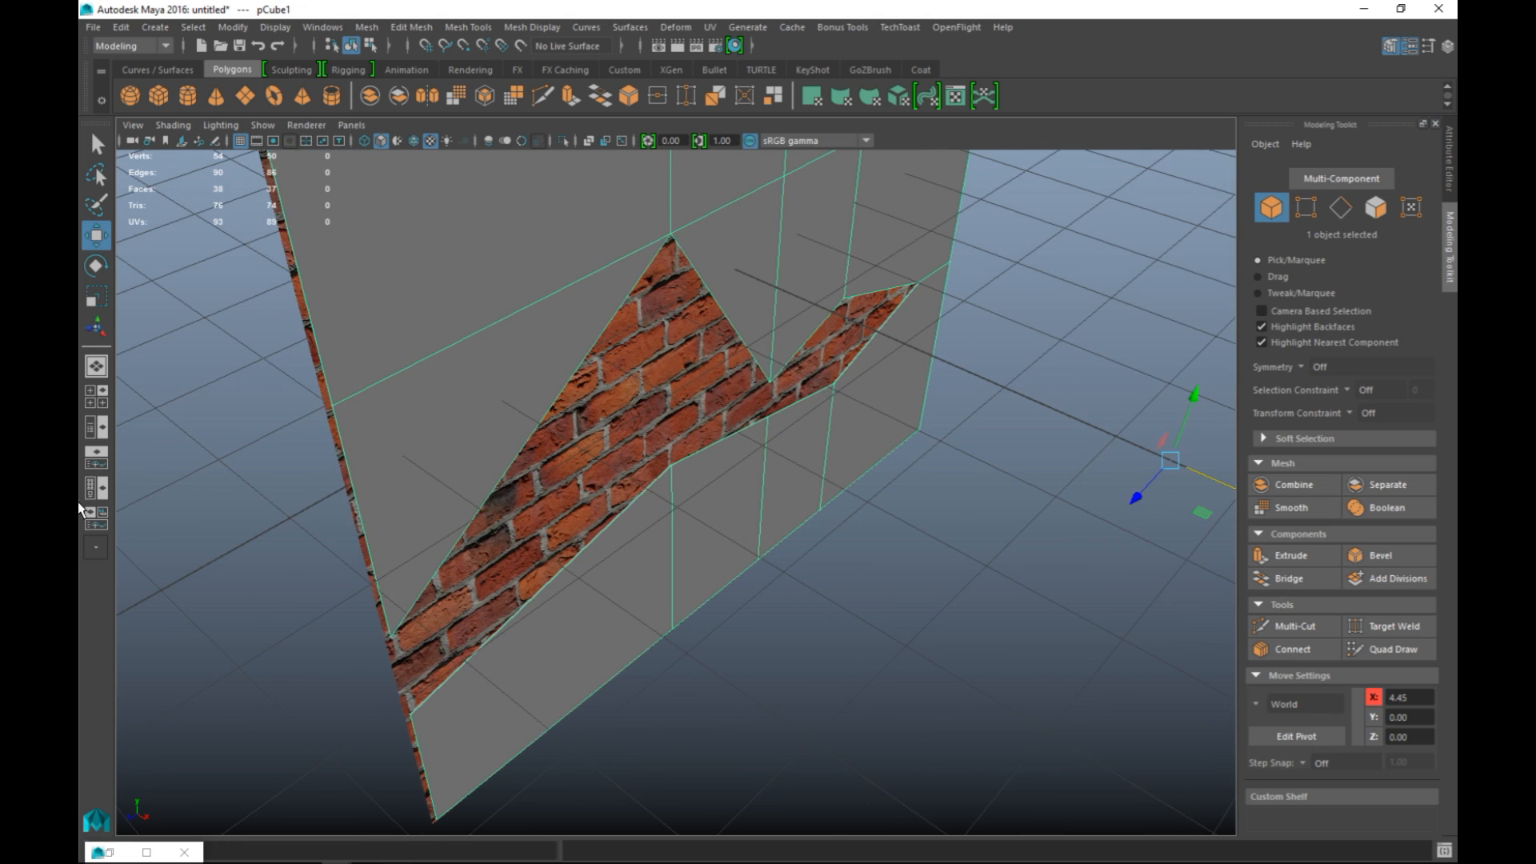
Show the slab in a wireframe top view and center its pivot.
{"action": "left_click", "coordinate": [97, 398]}
{"action": "key", "text": "space"}
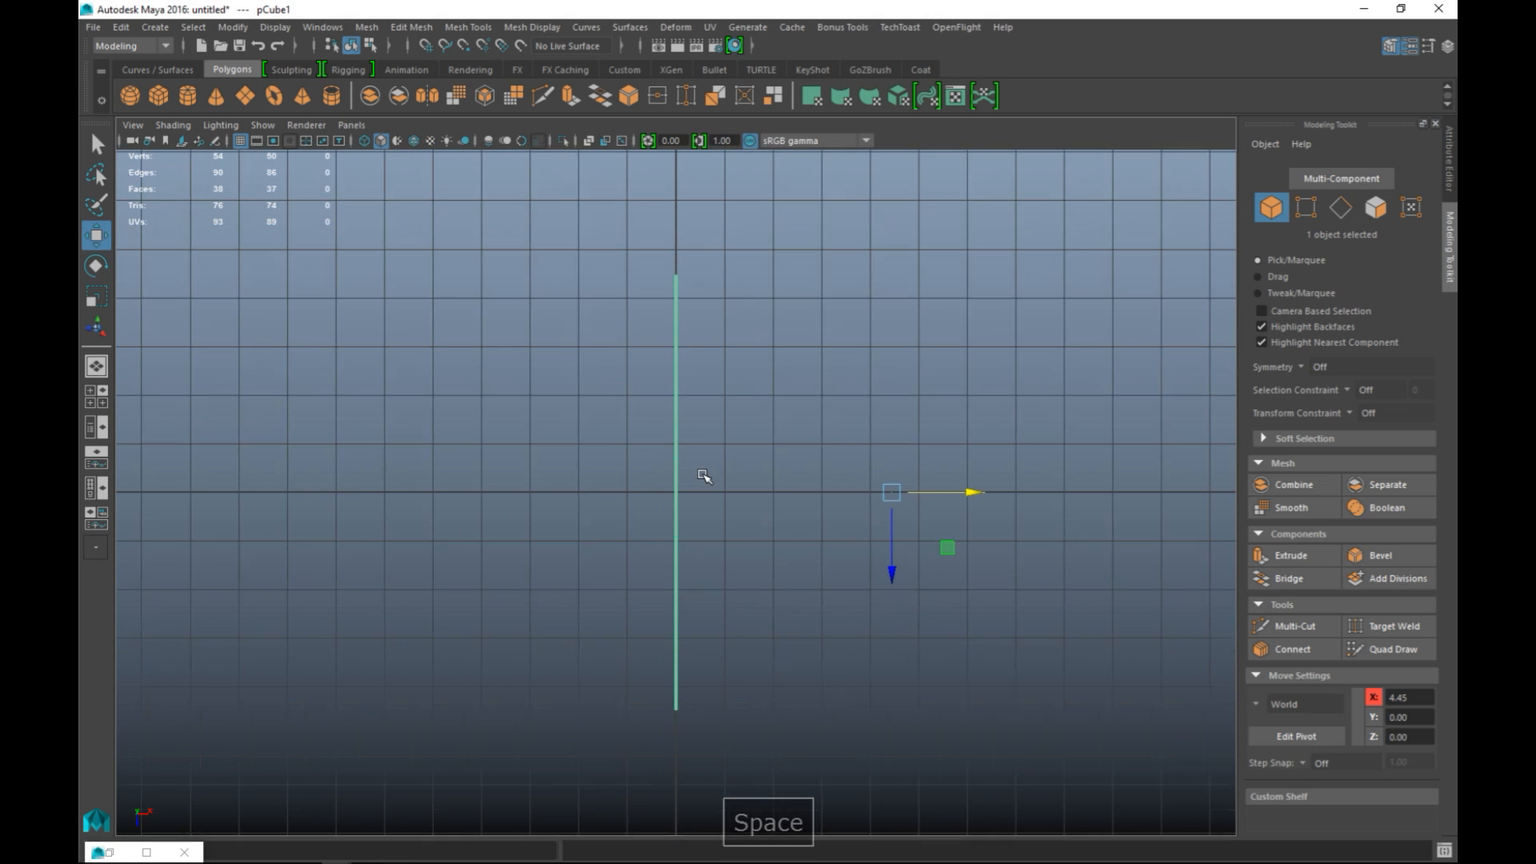
{"action": "key", "text": "4"}
{"action": "scroll", "coordinate": [696, 477], "scroll_direction": "up", "scroll_amount": 5}
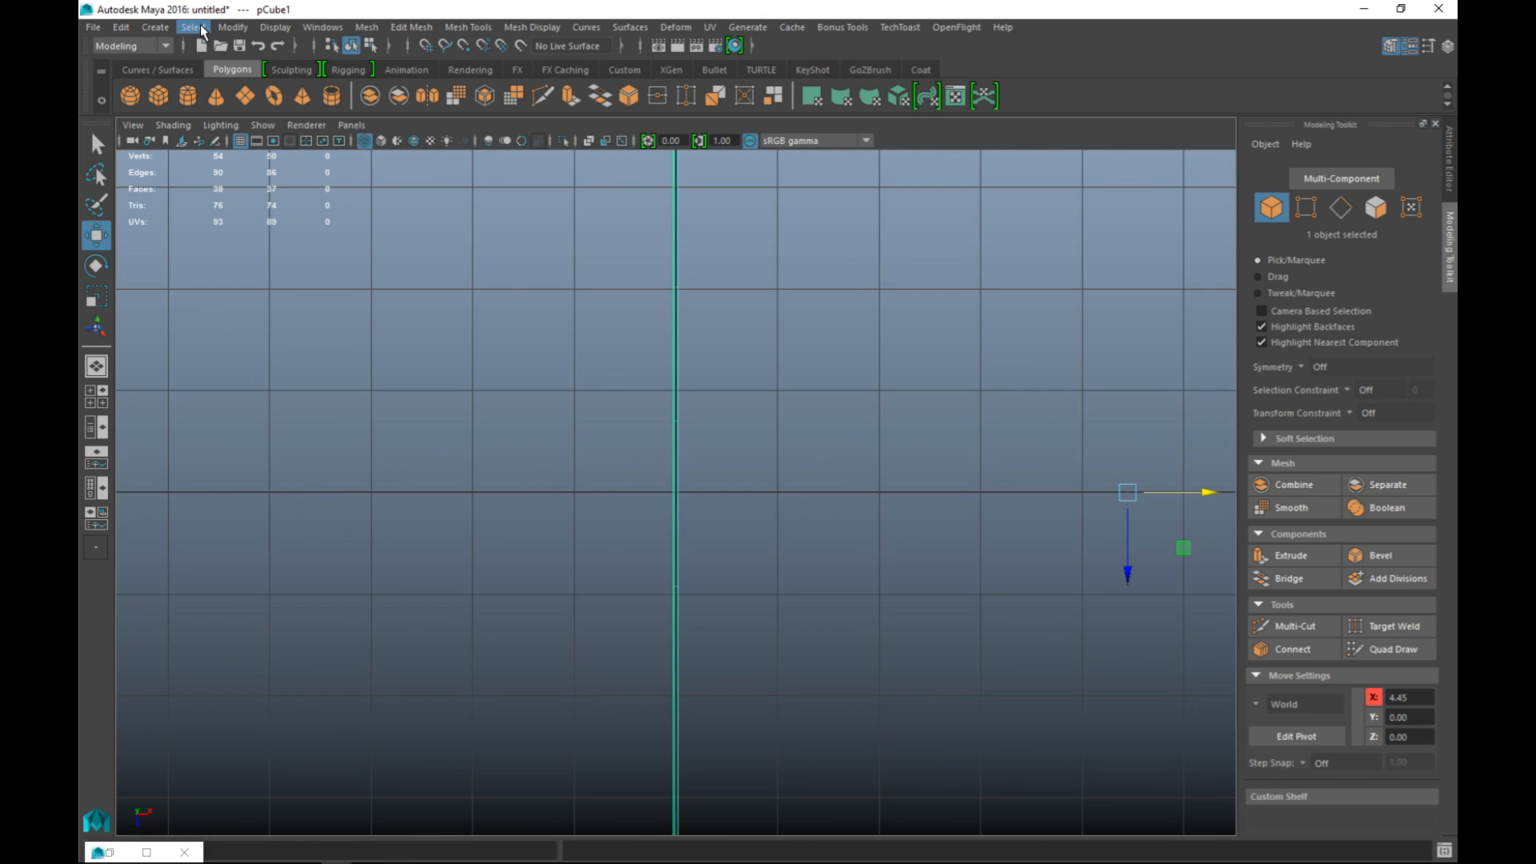
{"action": "left_click", "coordinate": [233, 27]}
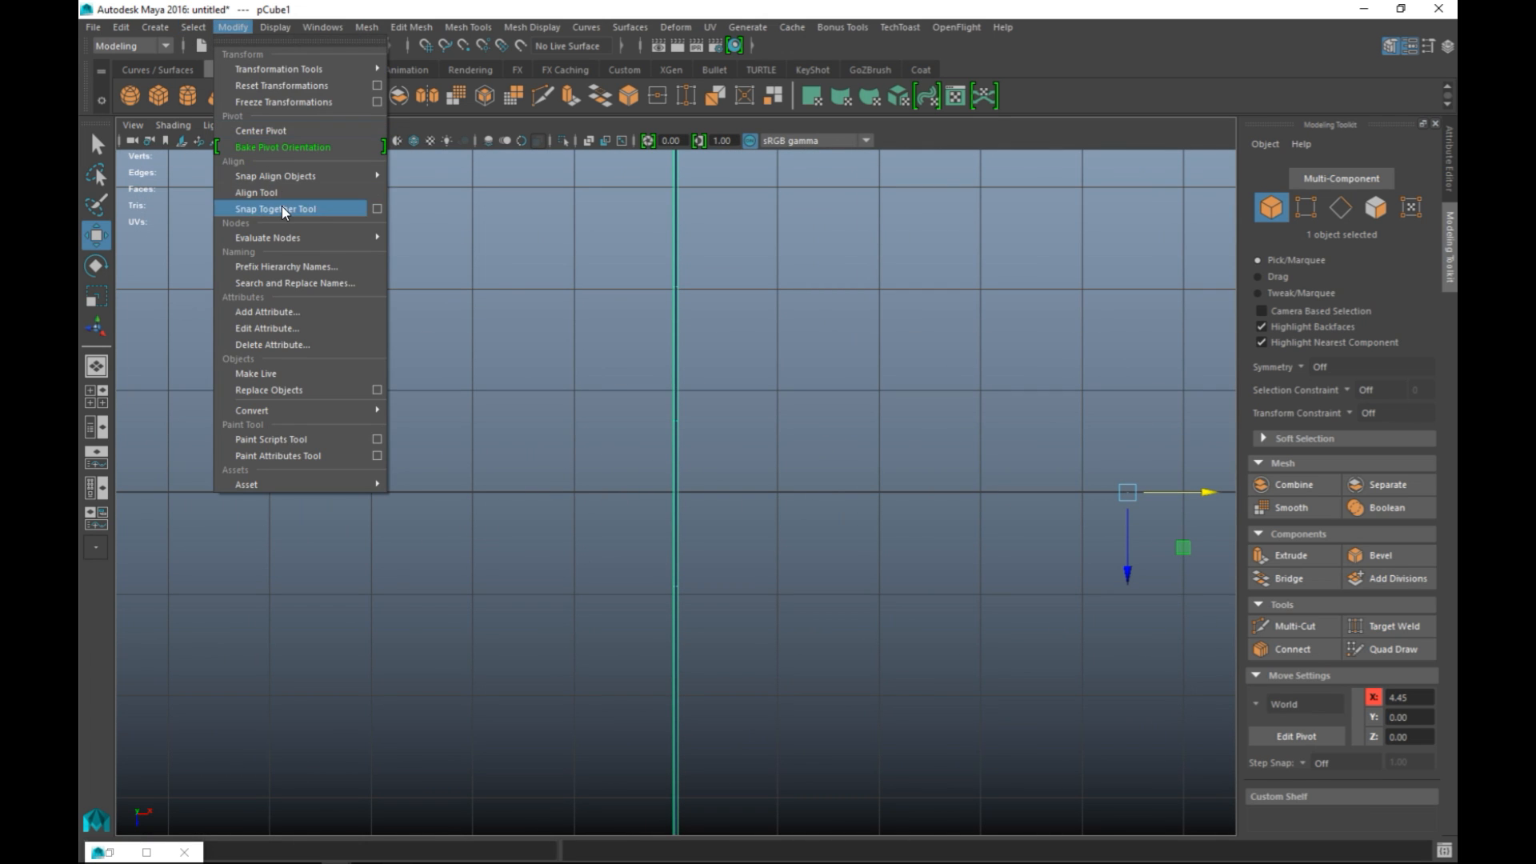
{"action": "left_click", "coordinate": [280, 135]}
Move the slab along X to 0.03 so that it sits just in front of the brick plane.
{"action": "scroll", "coordinate": [756, 489], "scroll_direction": "up", "scroll_amount": 8}
{"action": "scroll", "coordinate": [772, 502], "scroll_direction": "up", "scroll_amount": 2}
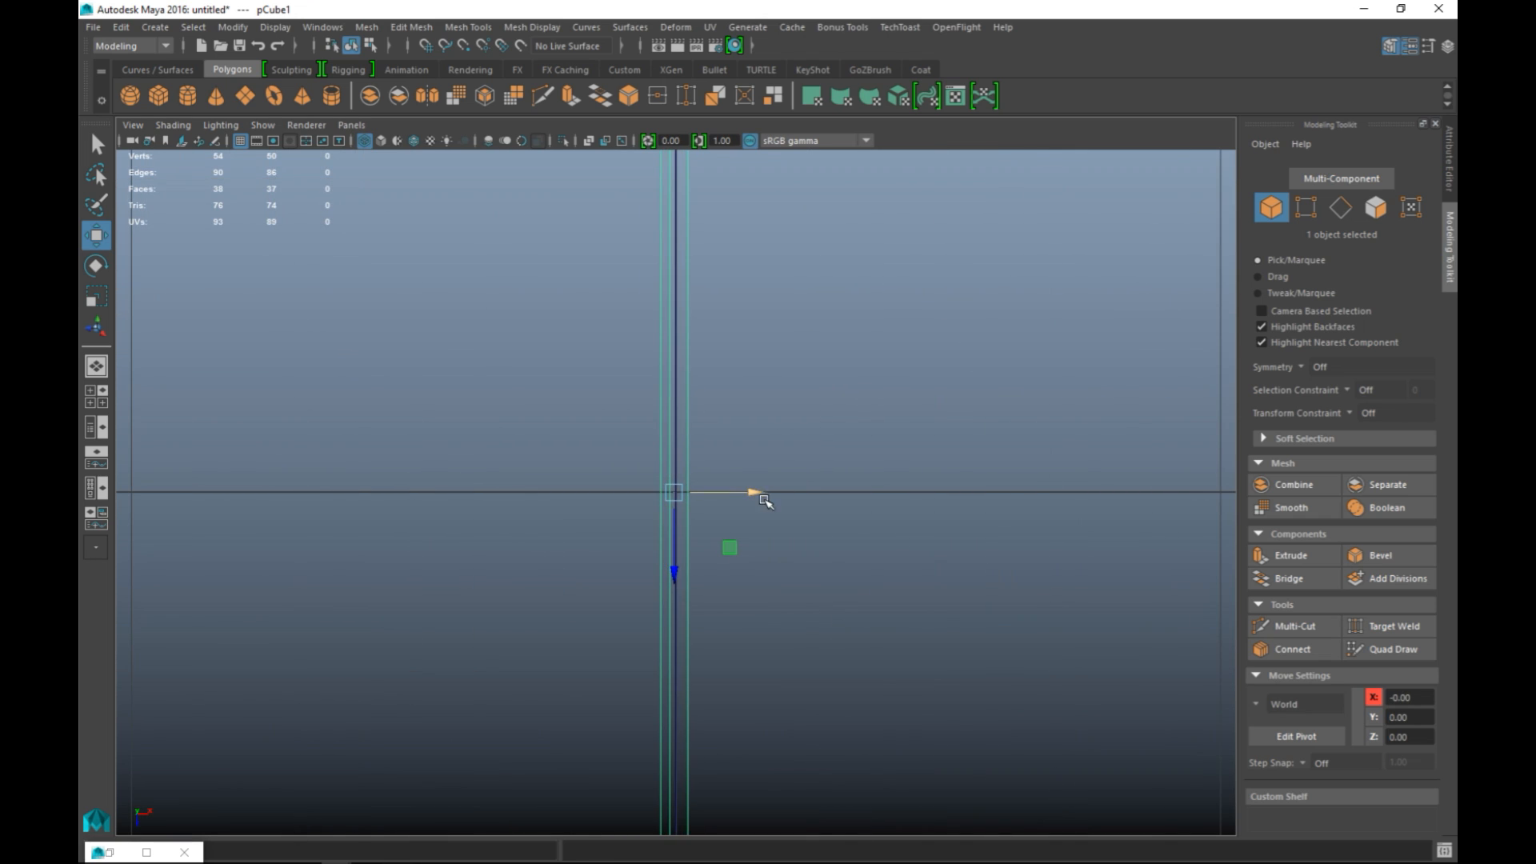
{"action": "mouse_move", "coordinate": [754, 491]}
{"action": "left_mouse_down"}
{"action": "mouse_move", "coordinate": [784, 497]}
{"action": "mouse_move", "coordinate": [772, 509]}
{"action": "left_mouse_up"}
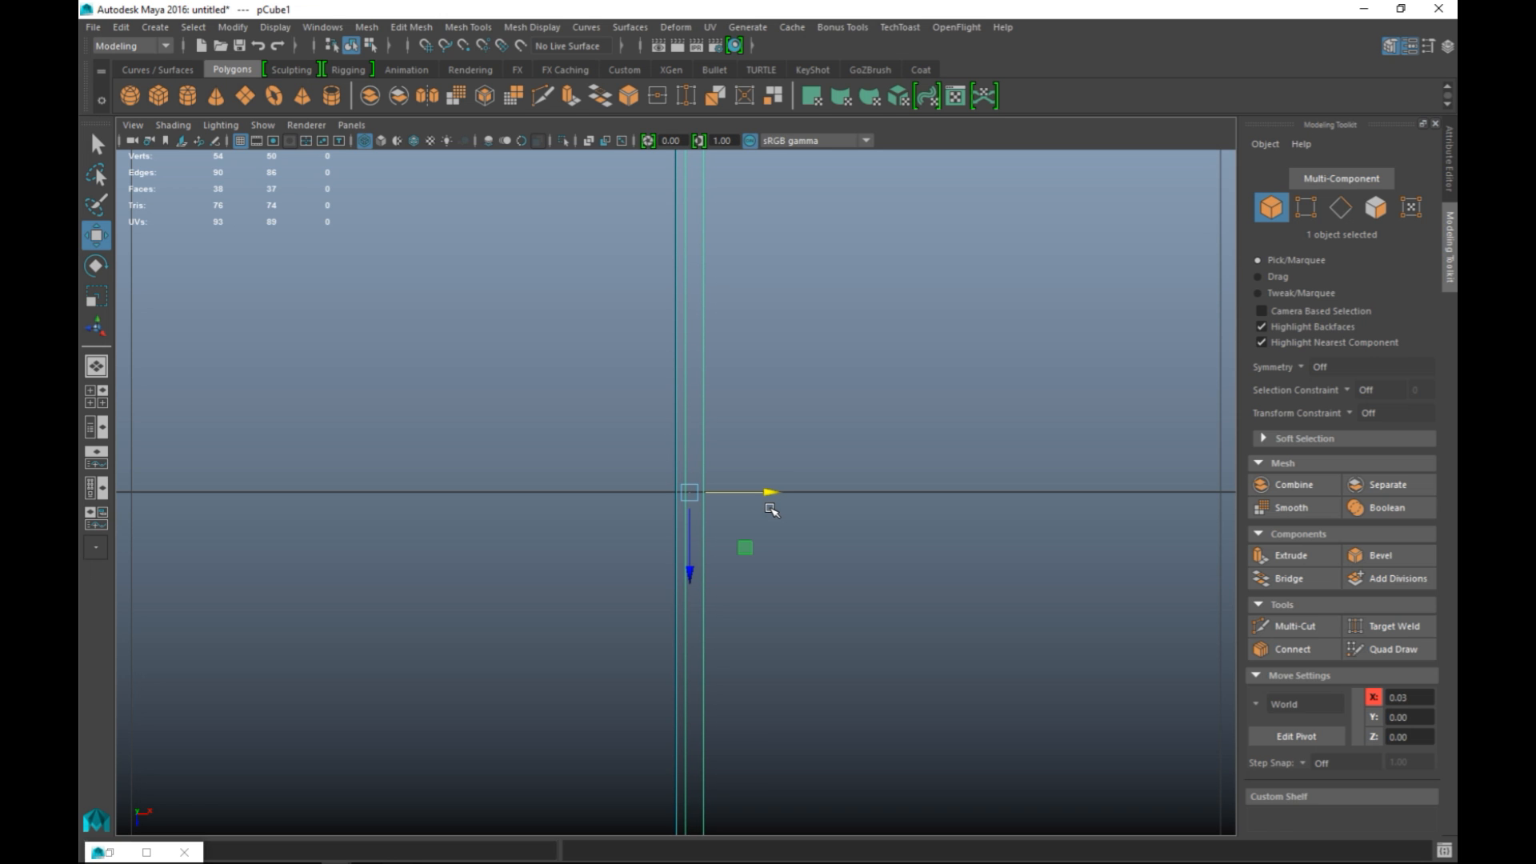
Return to the perspective view and examine how the slab fits against the bricks around the crack.
{"action": "left_click", "coordinate": [92, 396]}
{"action": "key", "text": "space"}
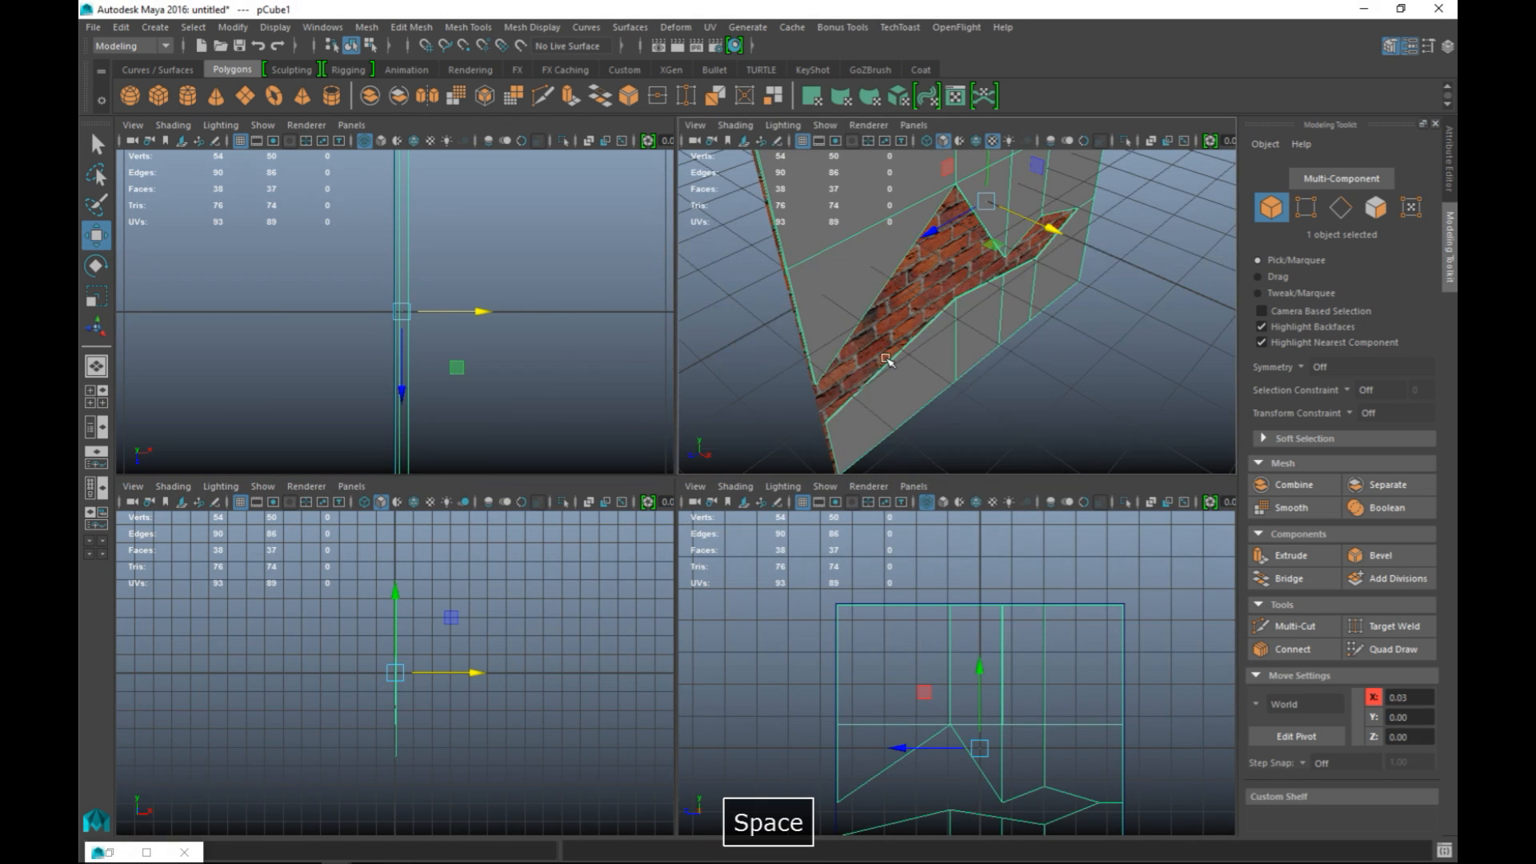
{"action": "left_click_drag", "start_coordinate": [846, 434], "coordinate": [784, 461], "text": "alt"}
{"action": "scroll", "coordinate": [792, 472], "scroll_direction": "down", "scroll_amount": 5}
{"action": "scroll", "coordinate": [855, 514], "scroll_direction": "down", "scroll_amount": 3}
{"action": "left_click_drag", "start_coordinate": [992, 487], "coordinate": [899, 518], "text": "alt"}
{"action": "scroll", "coordinate": [899, 519], "scroll_direction": "up", "scroll_amount": 3}
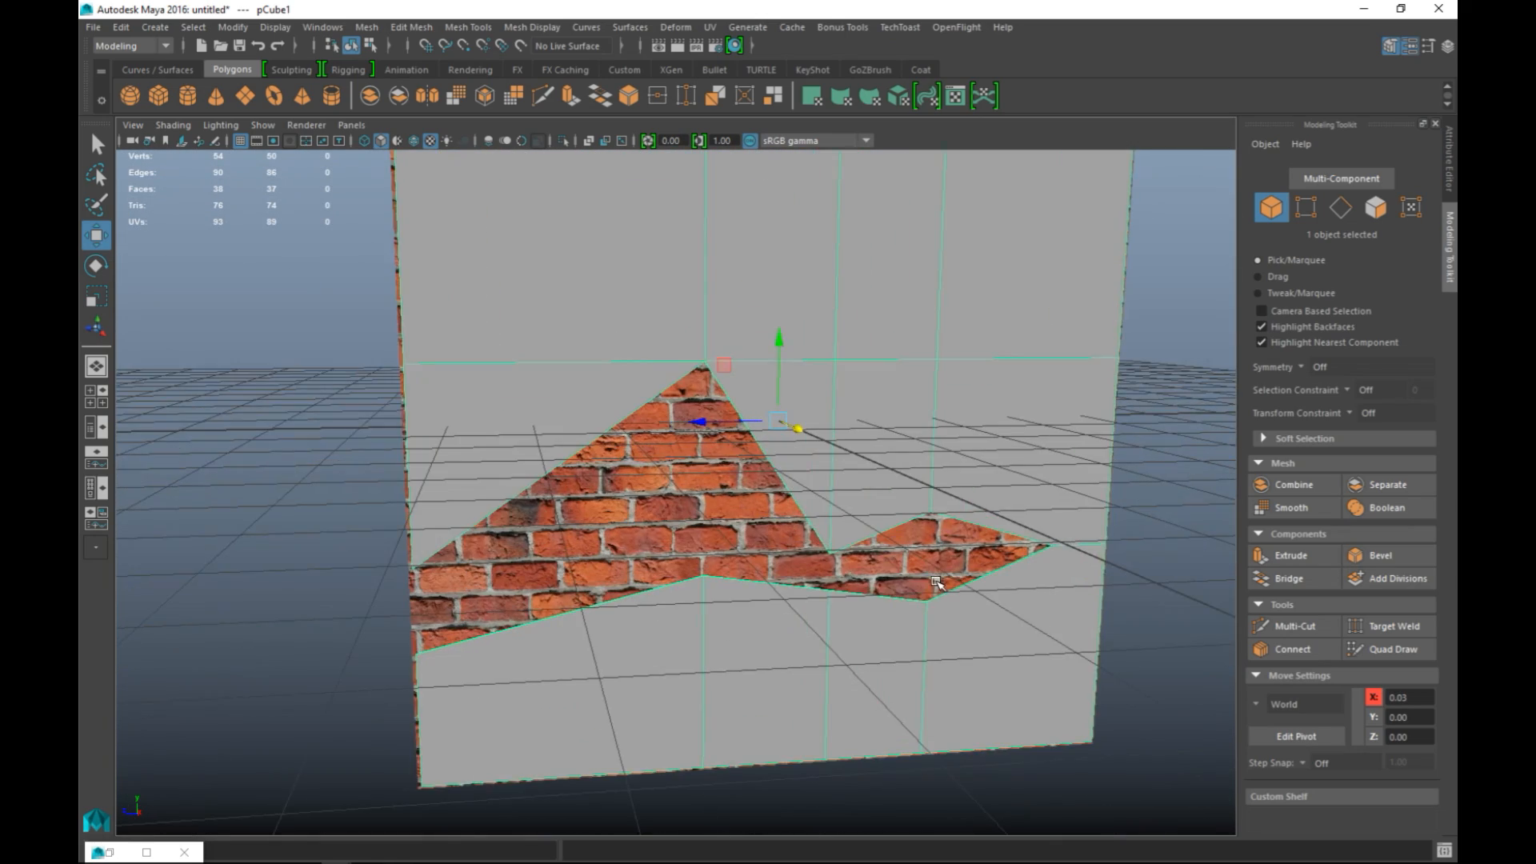
{"action": "middle_click_drag", "start_coordinate": [899, 518], "coordinate": [847, 610], "text": "alt"}
{"action": "scroll", "coordinate": [848, 532], "scroll_direction": "up", "scroll_amount": 3}
{"action": "left_click_drag", "start_coordinate": [772, 568], "coordinate": [862, 564], "text": "alt"}
{"action": "middle_click_drag", "start_coordinate": [862, 564], "coordinate": [860, 565], "text": "alt"}
{"action": "mouse_move", "coordinate": [846, 606]}
{"action": "left_mouse_down", "text": "alt"}
{"action": "mouse_move", "coordinate": [820, 536]}
{"action": "mouse_move", "coordinate": [824, 587]}
{"action": "left_mouse_up", "text": "alt"}
Insert an edge loop on the slab through the middle of the crack's long sloping upper edge.
{"action": "left_click", "coordinate": [469, 27]}
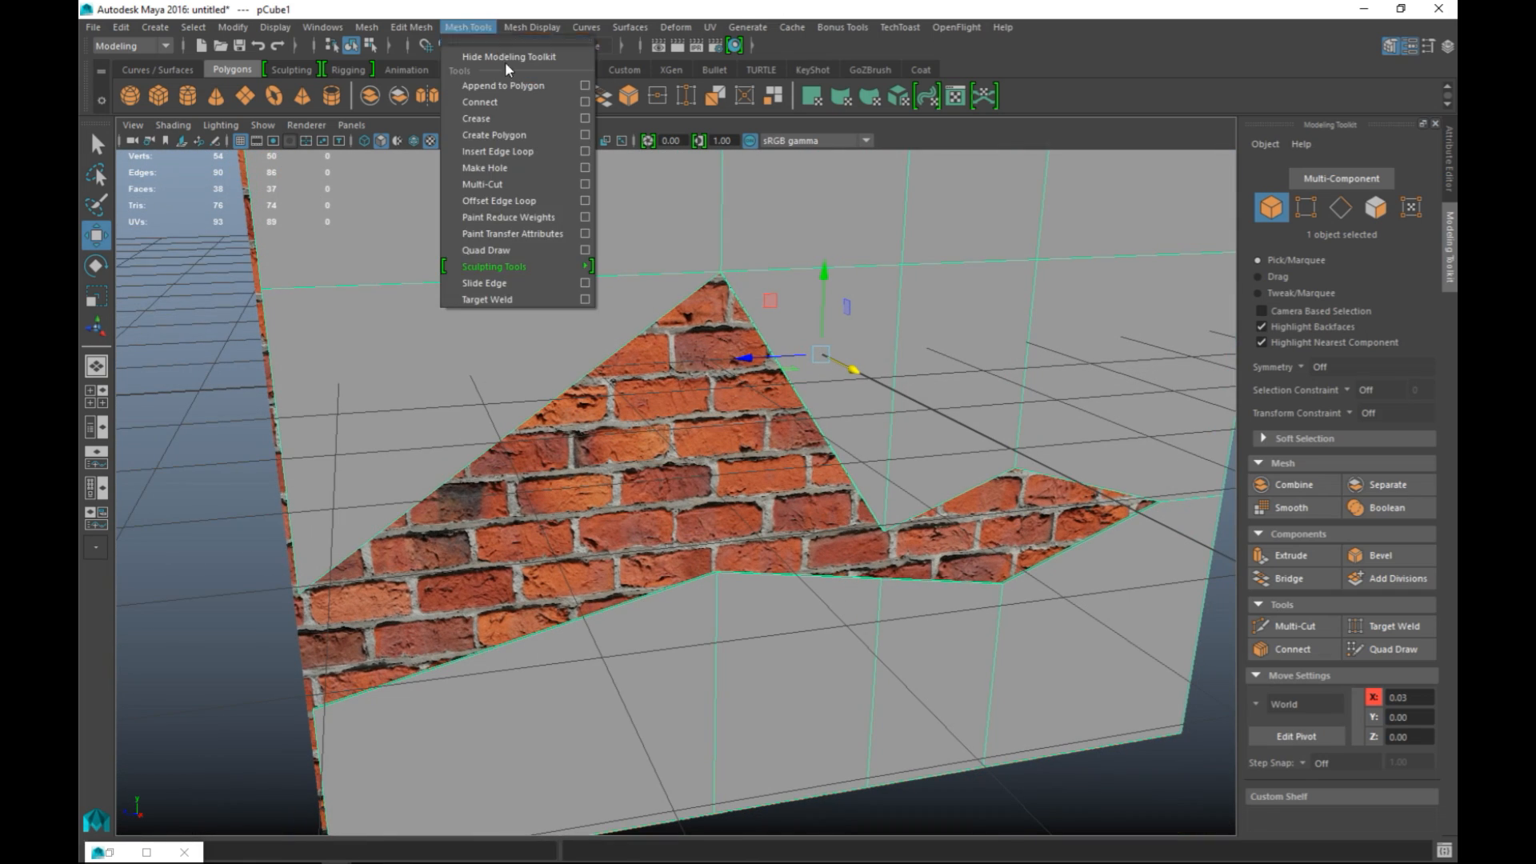
{"action": "left_click", "coordinate": [550, 153]}
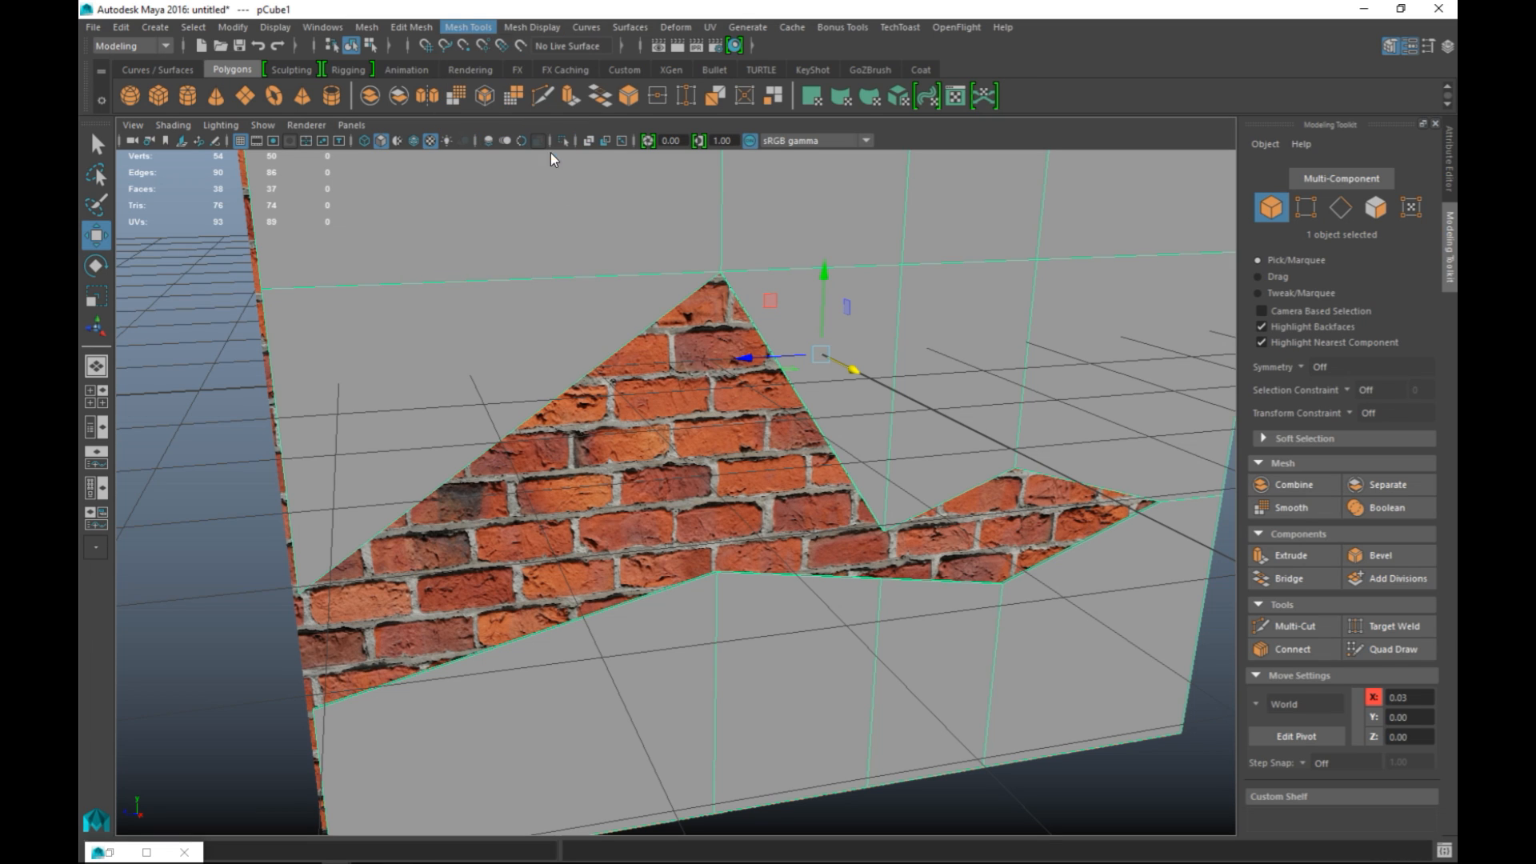
{"action": "left_click", "coordinate": [550, 406]}
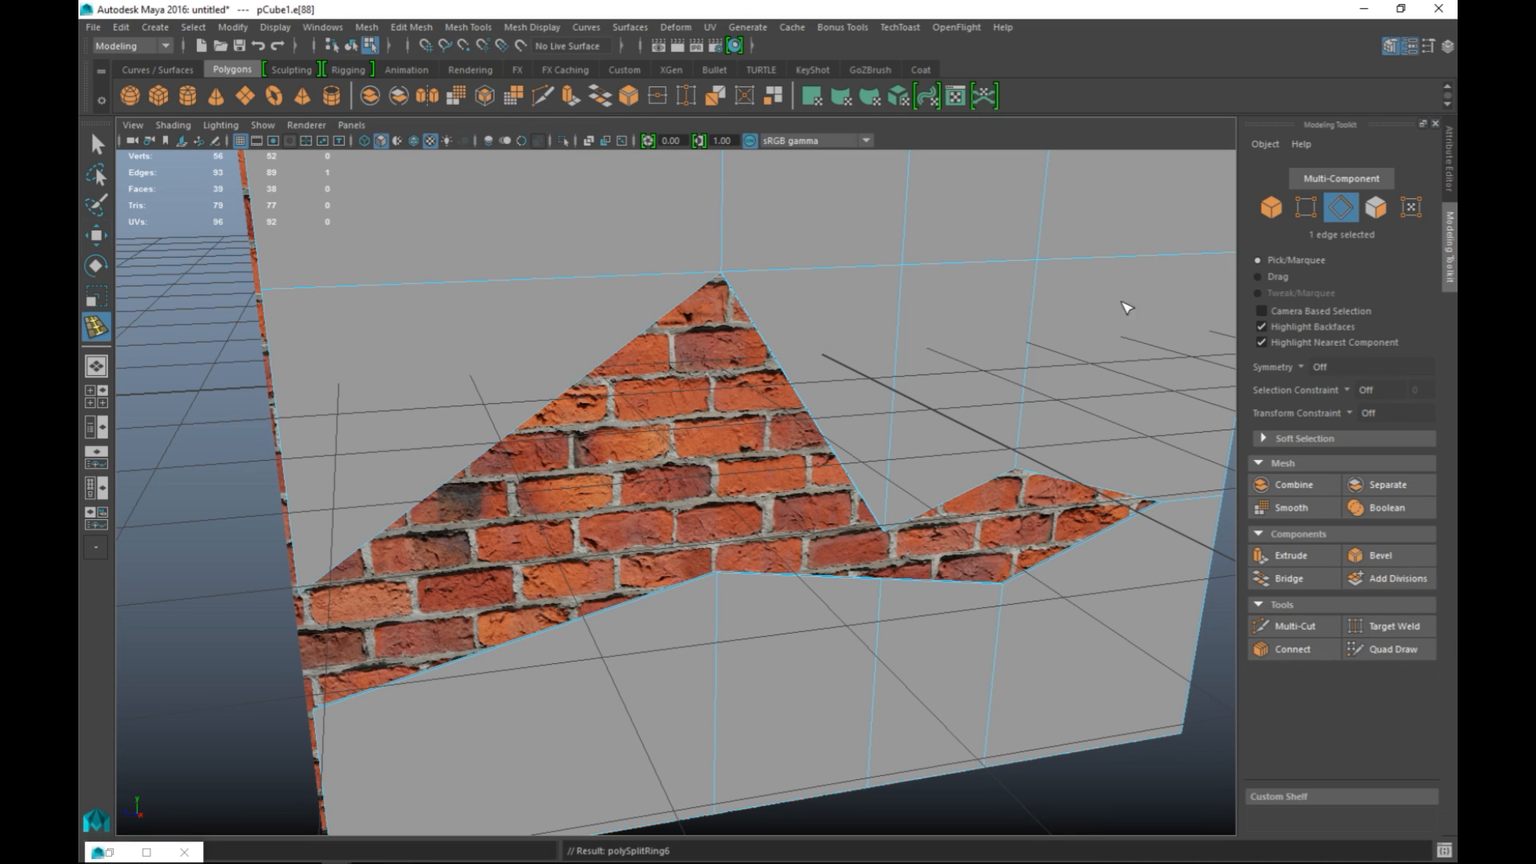
Use Multi-Cut to cut the slab's front face from its outer side edge to the new point on the crack's long slope.
{"action": "left_click", "coordinate": [1295, 627]}
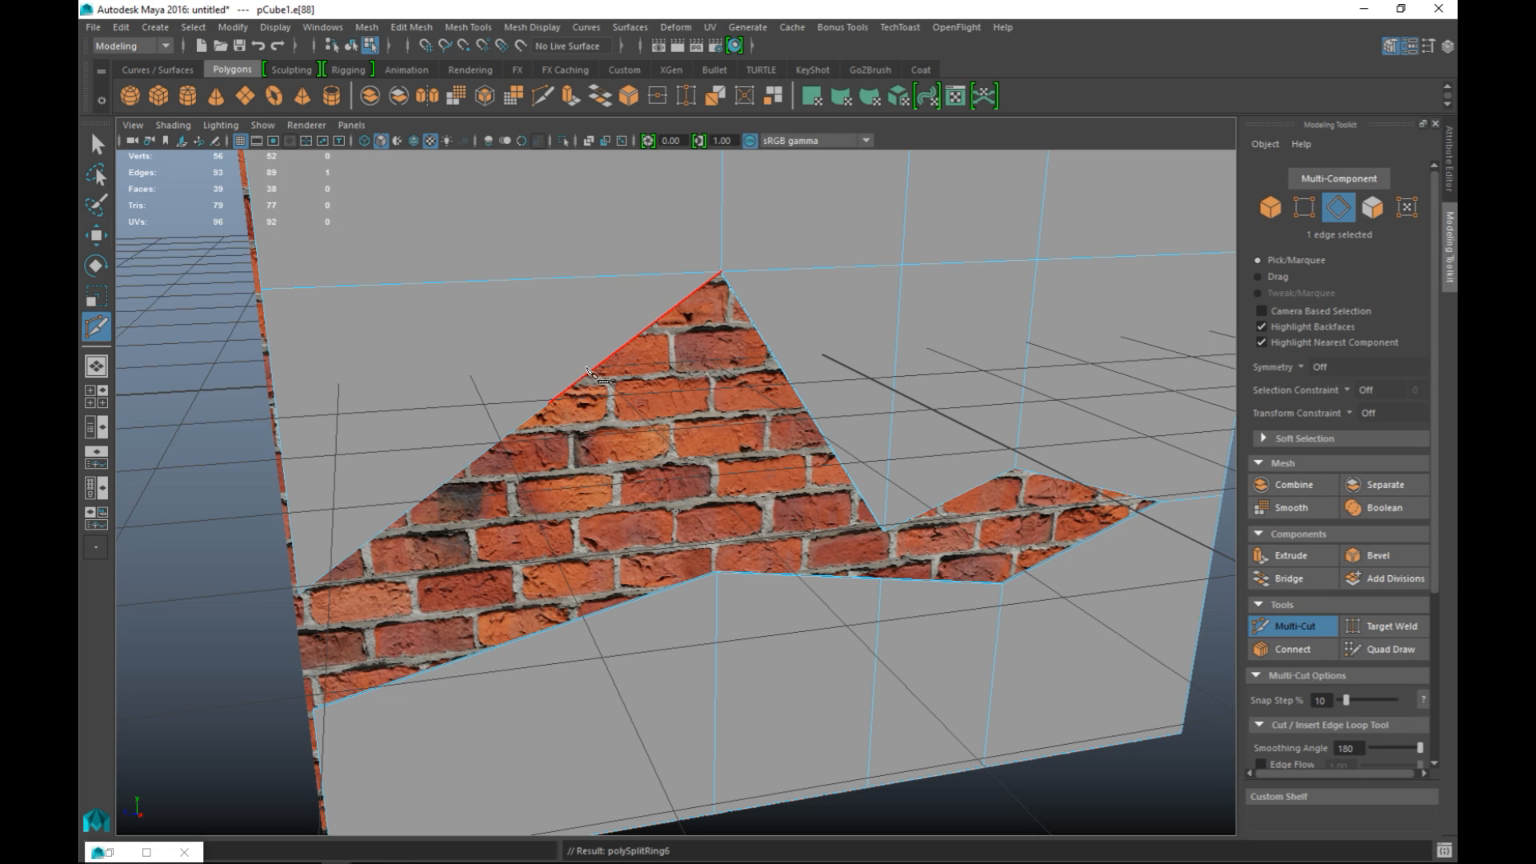
{"action": "left_click", "coordinate": [273, 383]}
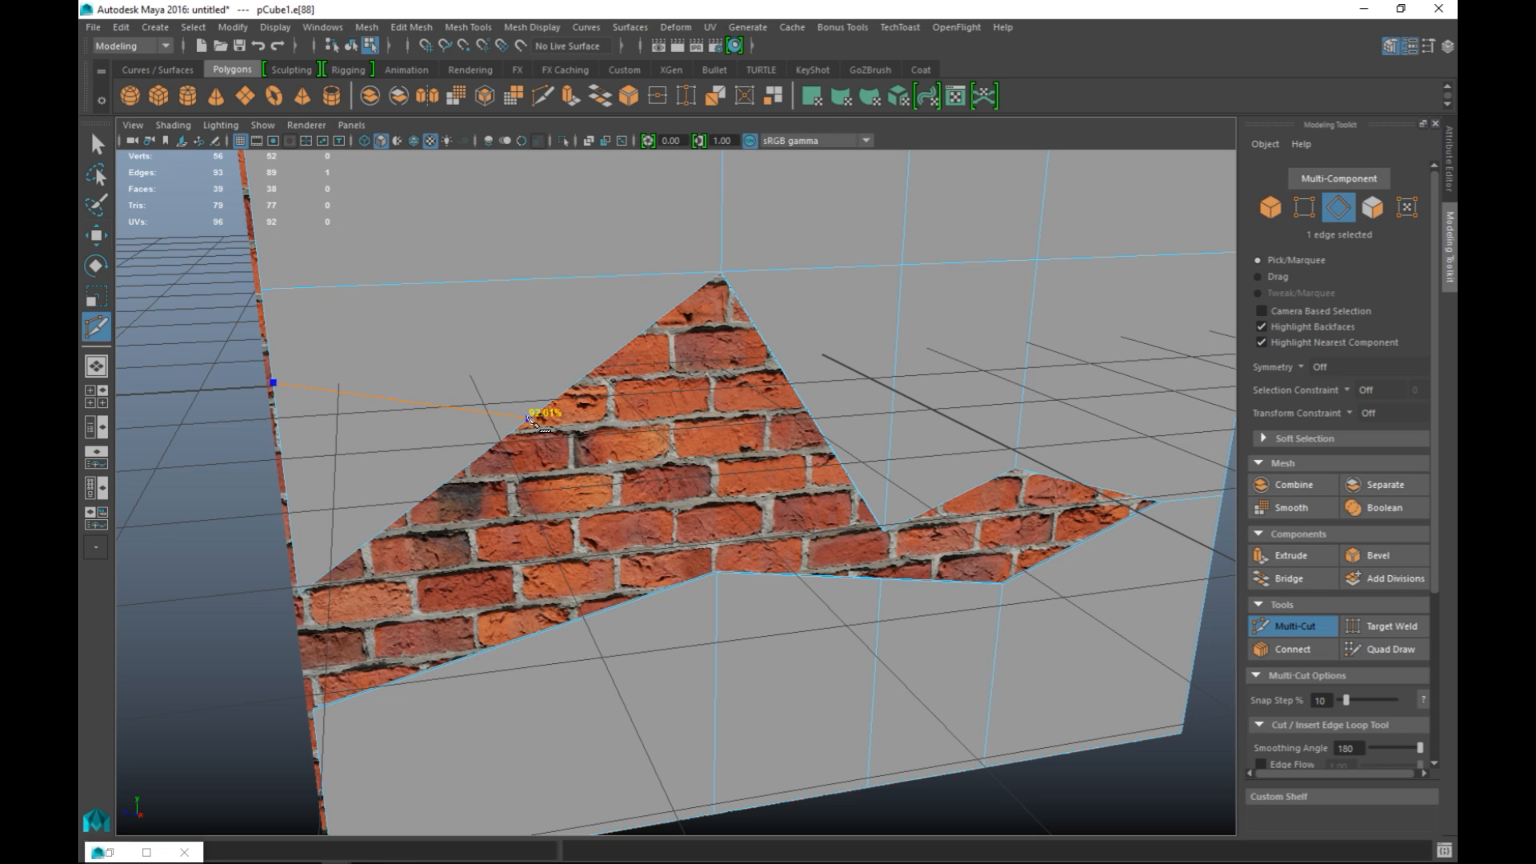
{"action": "left_click", "coordinate": [528, 418]}
{"action": "middle_click_drag", "start_coordinate": [722, 547], "coordinate": [593, 473], "text": "alt"}
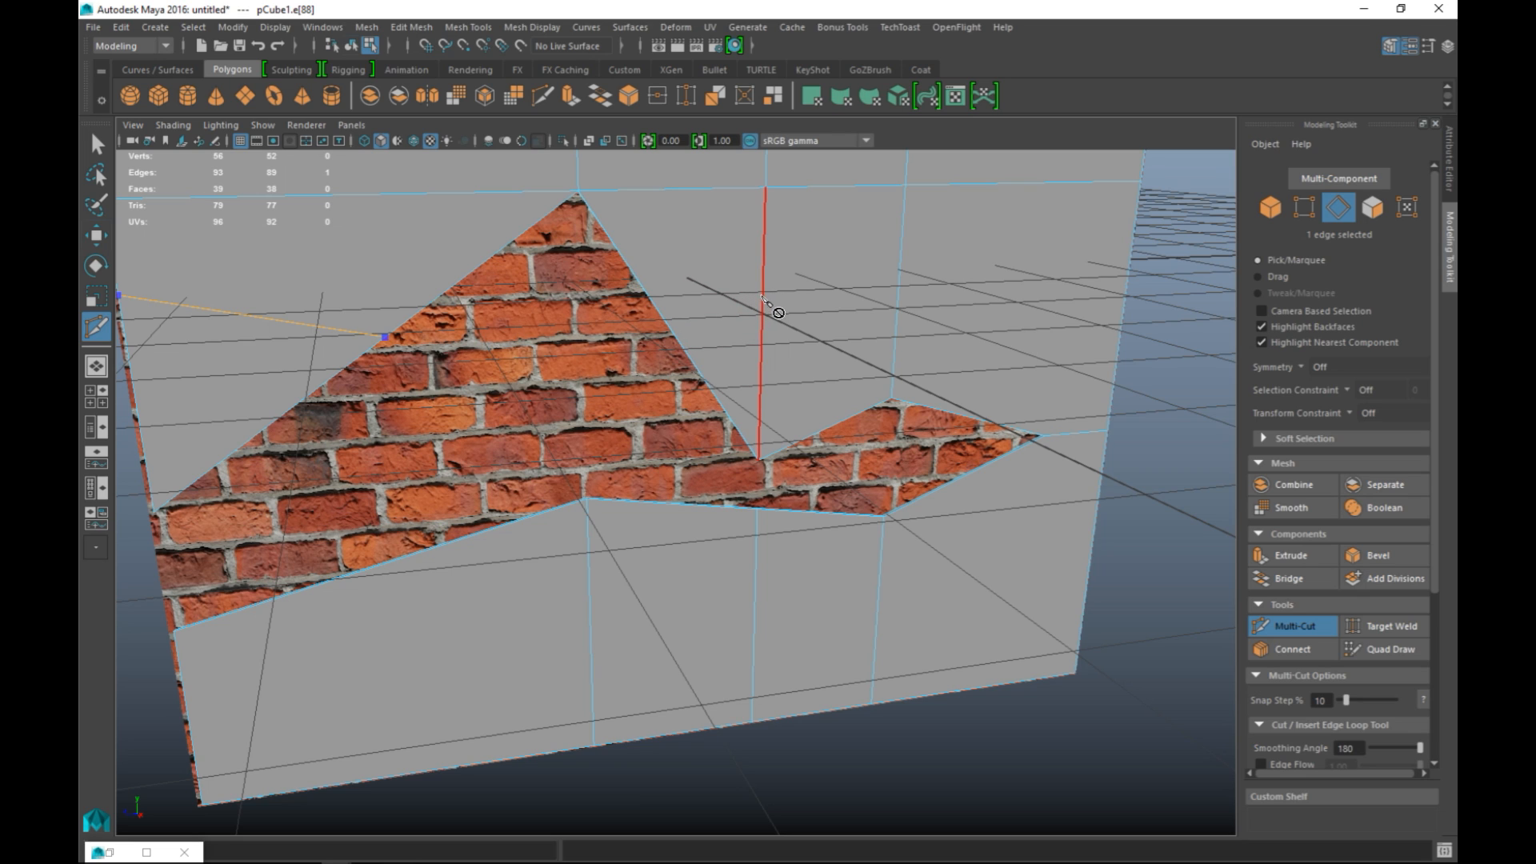
{"action": "left_click", "coordinate": [1293, 625]}
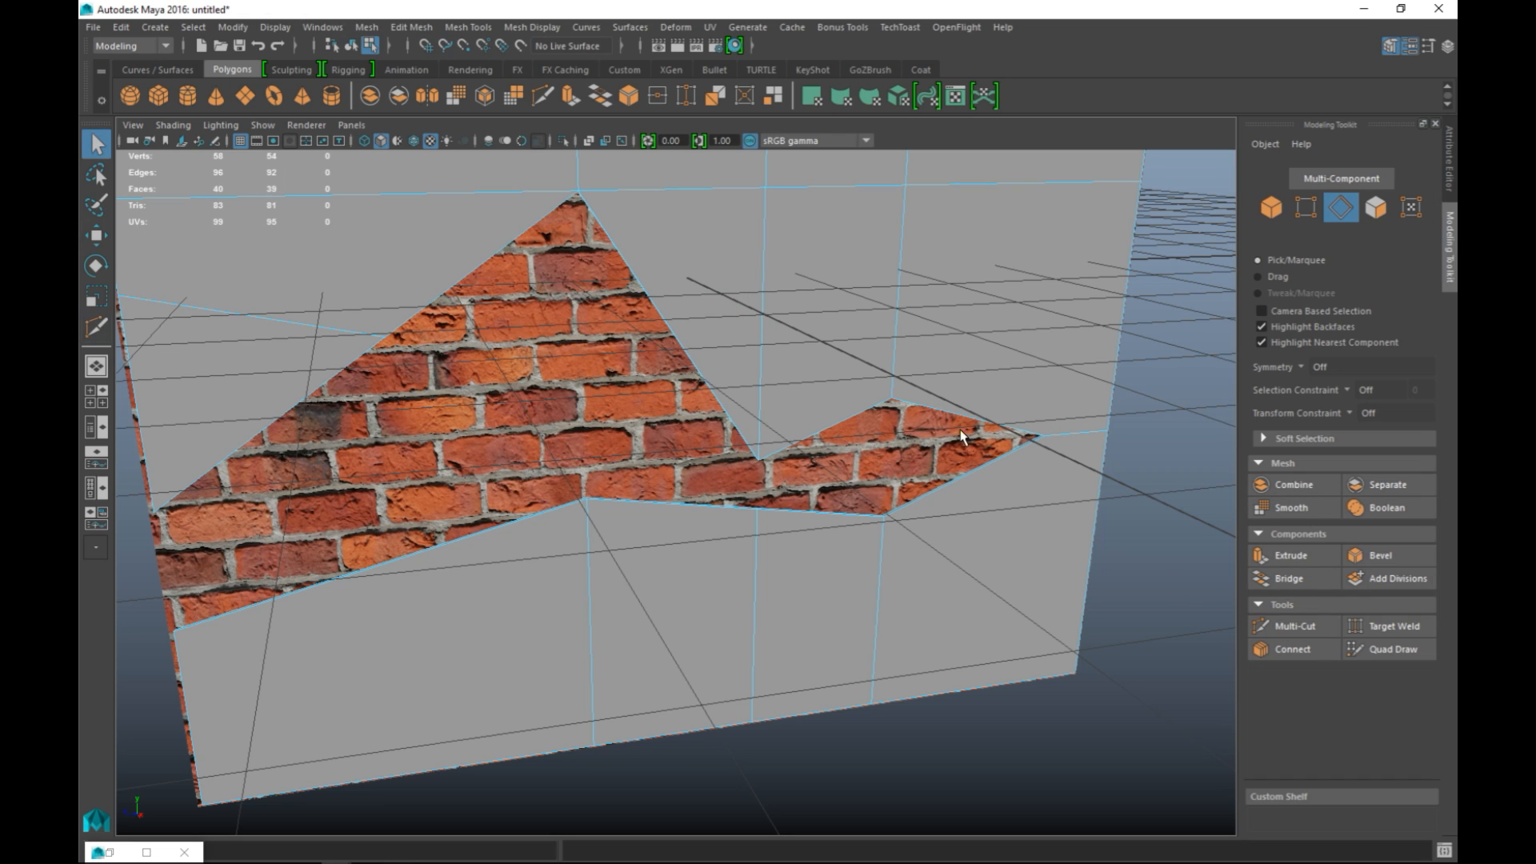
{"action": "left_click", "coordinate": [879, 334]}
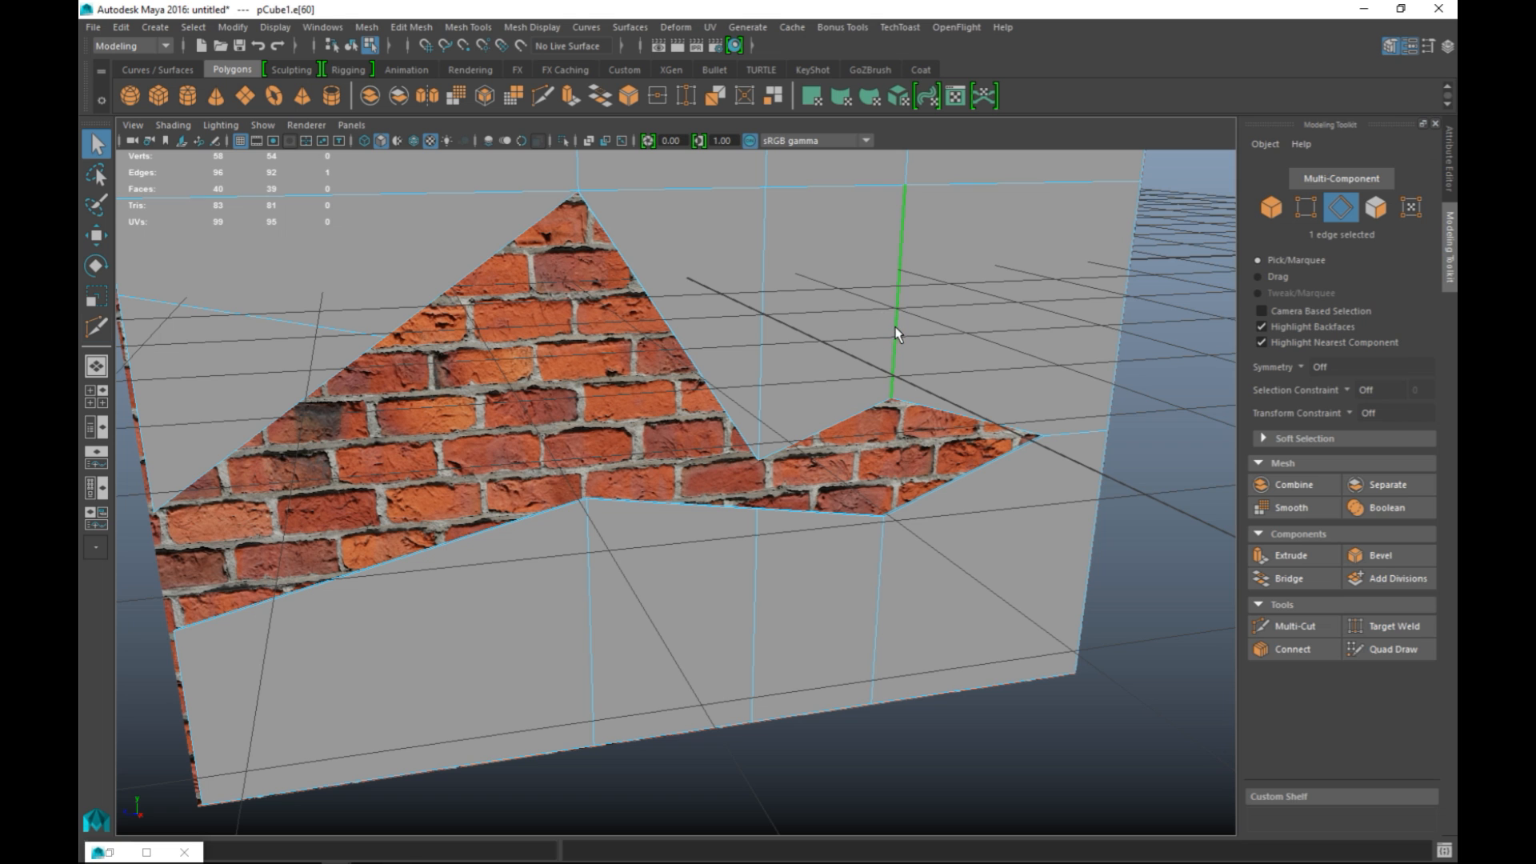
{"action": "left_click", "coordinate": [689, 373]}
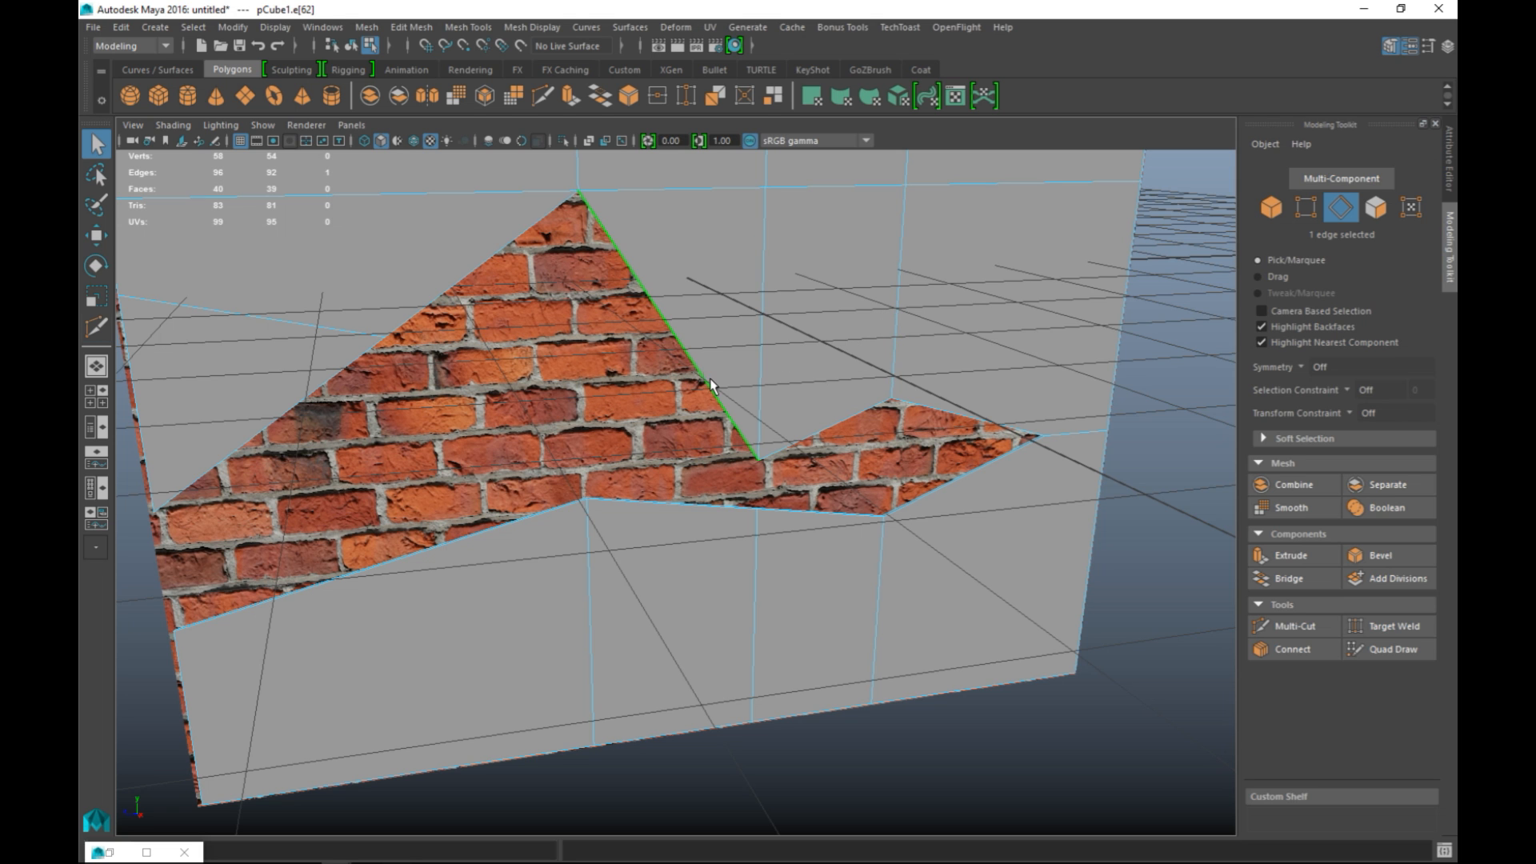
Move the new vertices midway along the crack's long slope up and outward so the slope bulges.
{"action": "left_click_drag", "start_coordinate": [582, 478], "coordinate": [768, 696], "text": "alt"}
{"action": "right_click_drag", "start_coordinate": [568, 458], "coordinate": [553, 435]}
{"action": "left_click_drag", "start_coordinate": [587, 494], "coordinate": [616, 531]}
{"action": "key", "text": "w"}
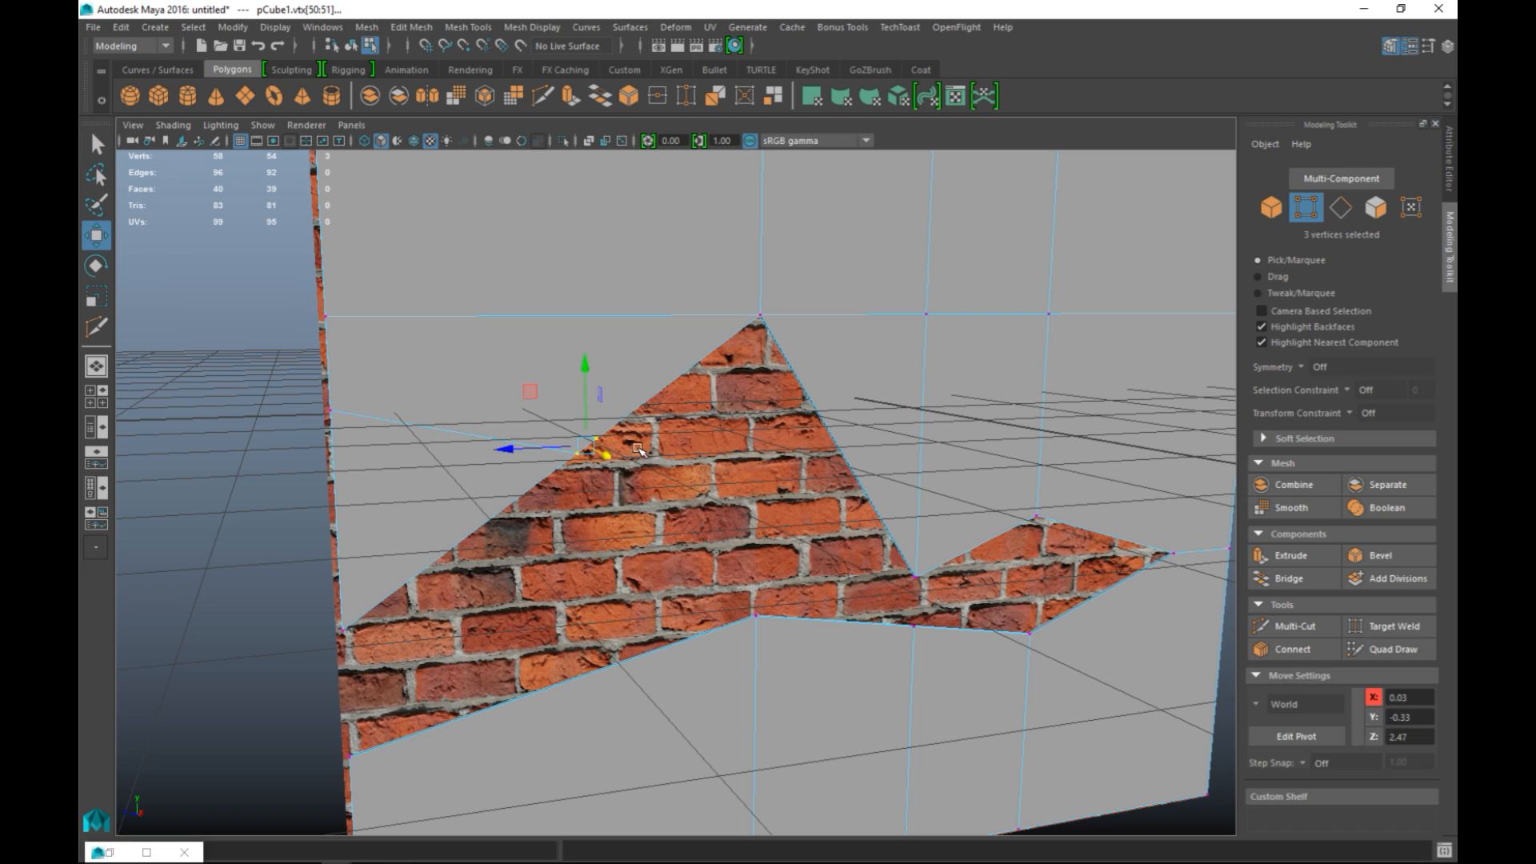
{"action": "left_click_drag", "start_coordinate": [586, 361], "coordinate": [583, 346]}
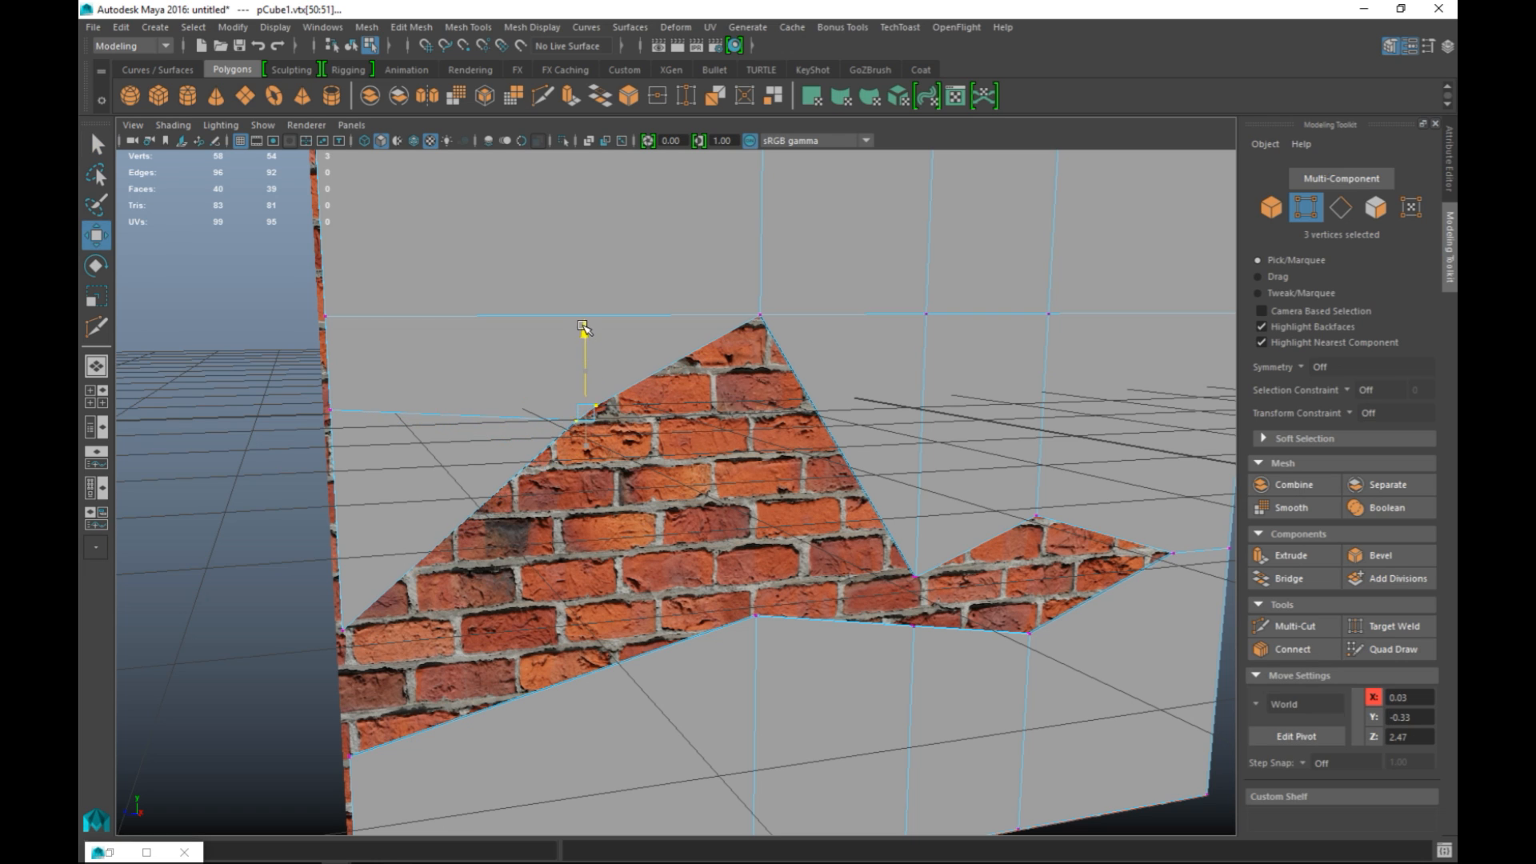
{"action": "left_click_drag", "start_coordinate": [510, 413], "coordinate": [471, 429]}
{"action": "left_click", "coordinate": [278, 458]}
Select the slab in object mode and apply a planar UV projection to it.
{"action": "scroll", "coordinate": [304, 462], "scroll_direction": "down", "scroll_amount": 4}
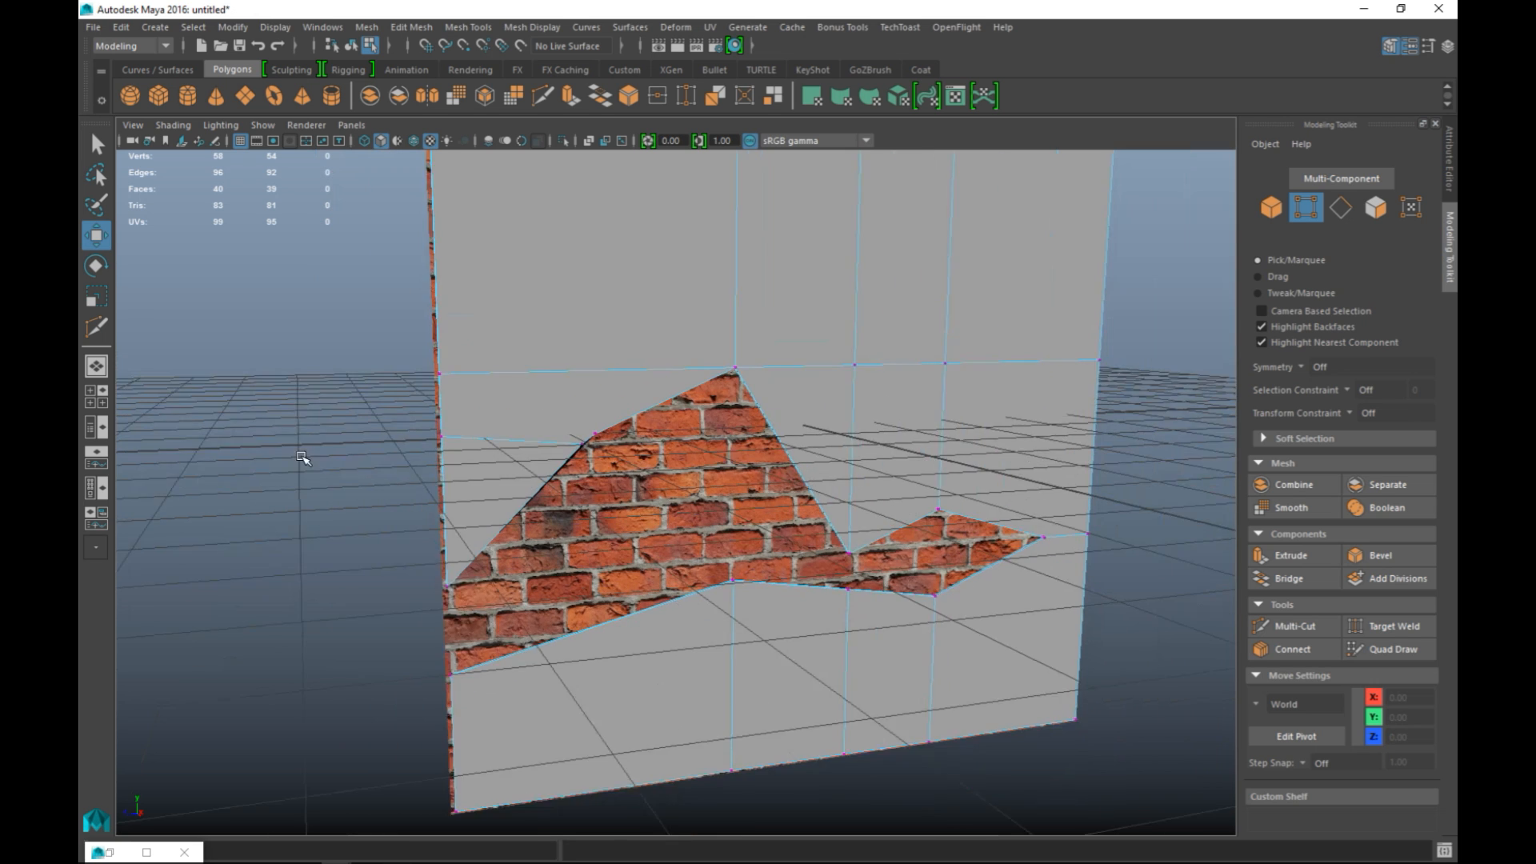
{"action": "left_click_drag", "start_coordinate": [377, 368], "coordinate": [431, 392], "text": "alt"}
{"action": "right_click_drag", "start_coordinate": [630, 304], "coordinate": [699, 282]}
{"action": "left_click", "coordinate": [568, 352]}
{"action": "left_click_drag", "start_coordinate": [693, 400], "coordinate": [809, 224], "text": "alt"}
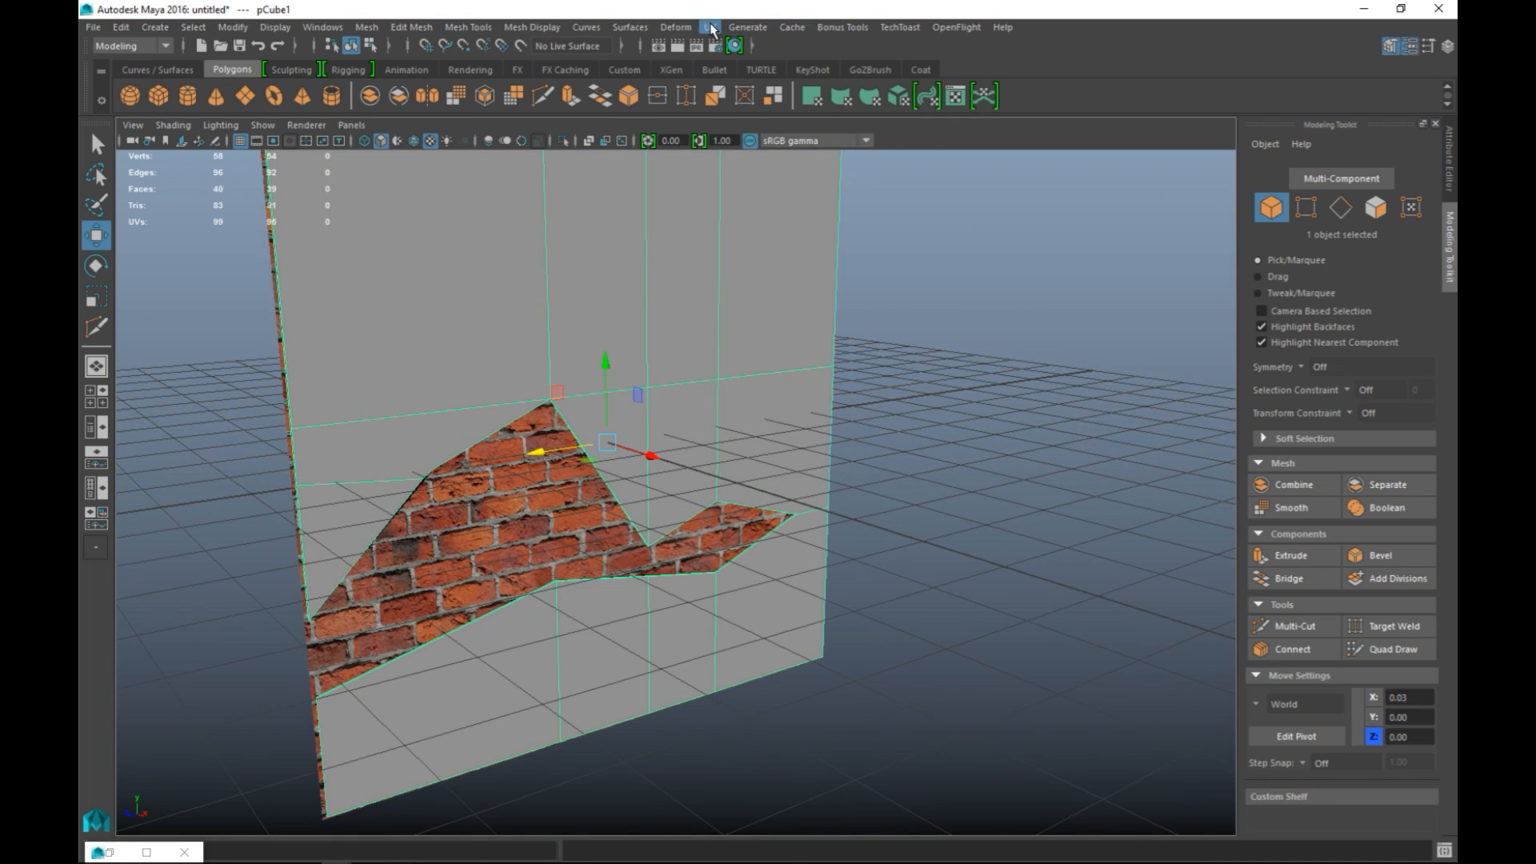
{"action": "left_click", "coordinate": [710, 30]}
{"action": "left_click", "coordinate": [766, 214]}
{"action": "scroll", "coordinate": [900, 444], "scroll_direction": "down", "scroll_amount": 5}
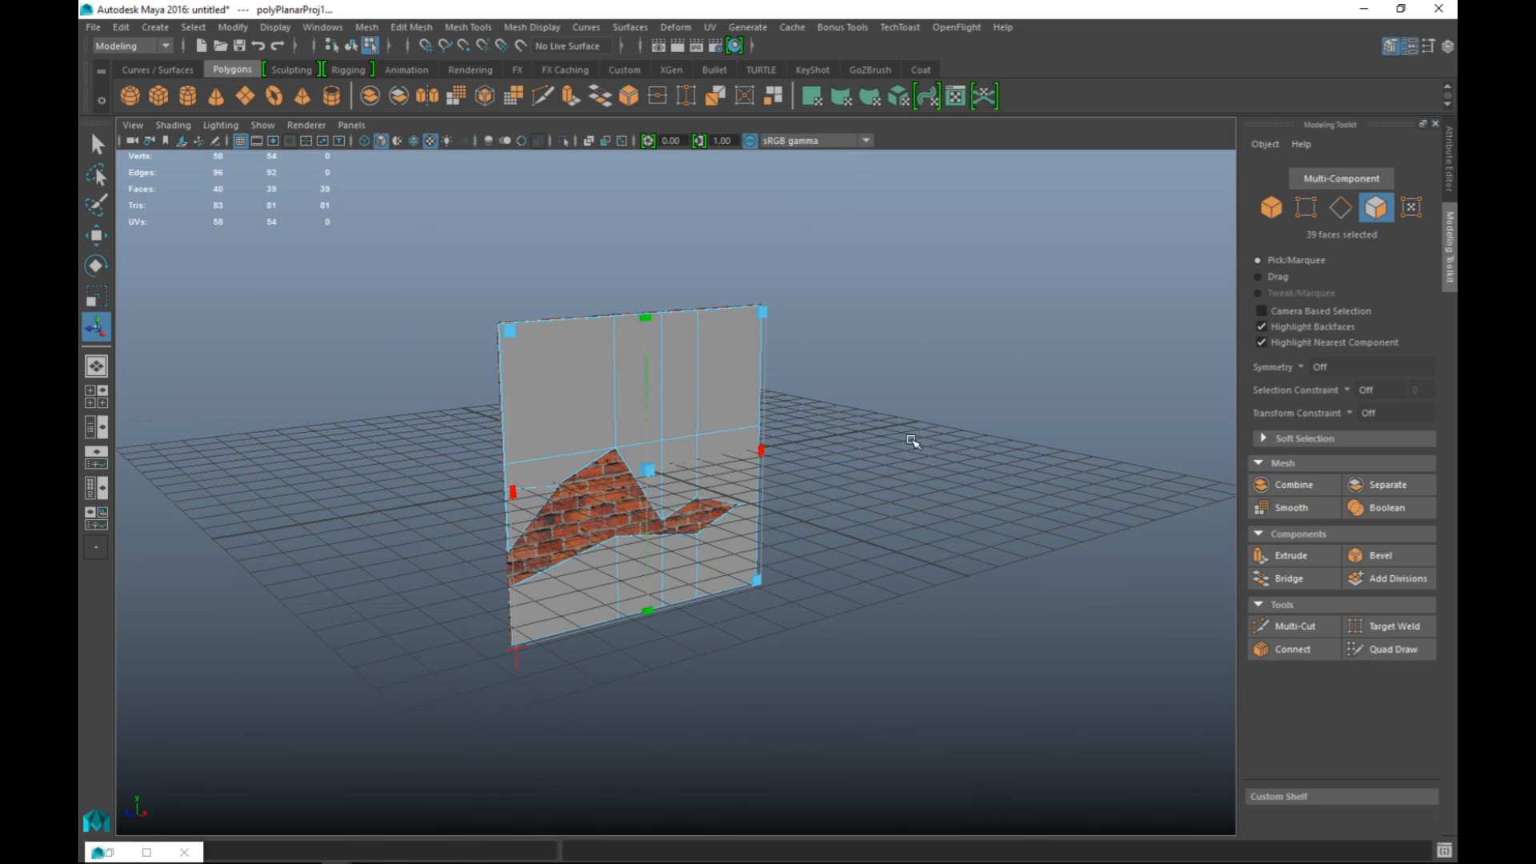
Open the UV Editor and bring the slab's projected UV layout into view.
{"action": "left_click", "coordinate": [710, 28]}
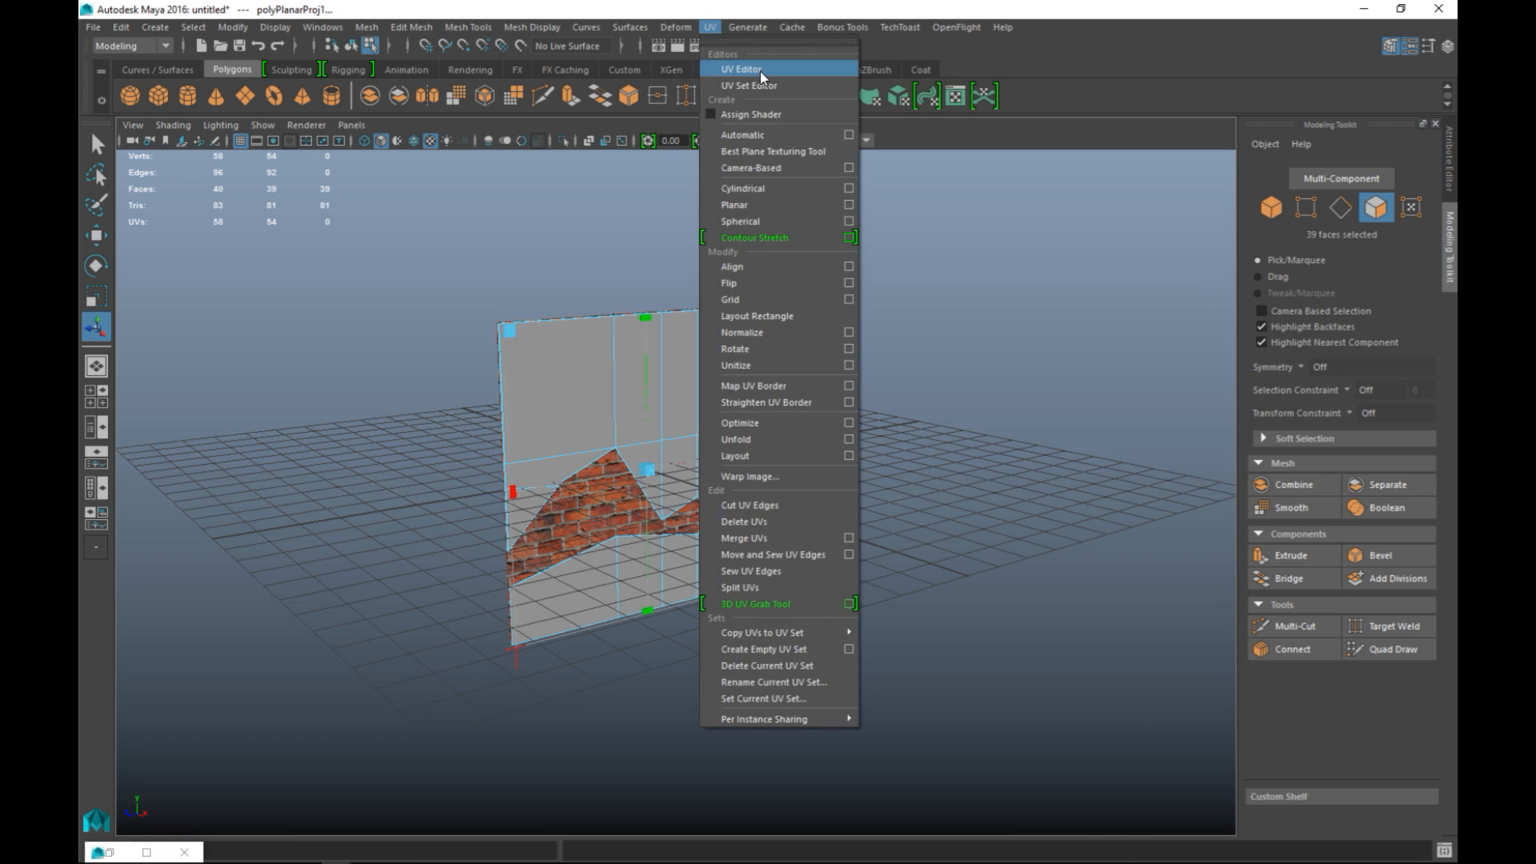
{"action": "left_click", "coordinate": [760, 70]}
{"action": "scroll", "coordinate": [871, 452], "scroll_direction": "down", "scroll_amount": 2}
{"action": "middle_click_drag", "start_coordinate": [666, 487], "coordinate": [900, 472], "text": "alt"}
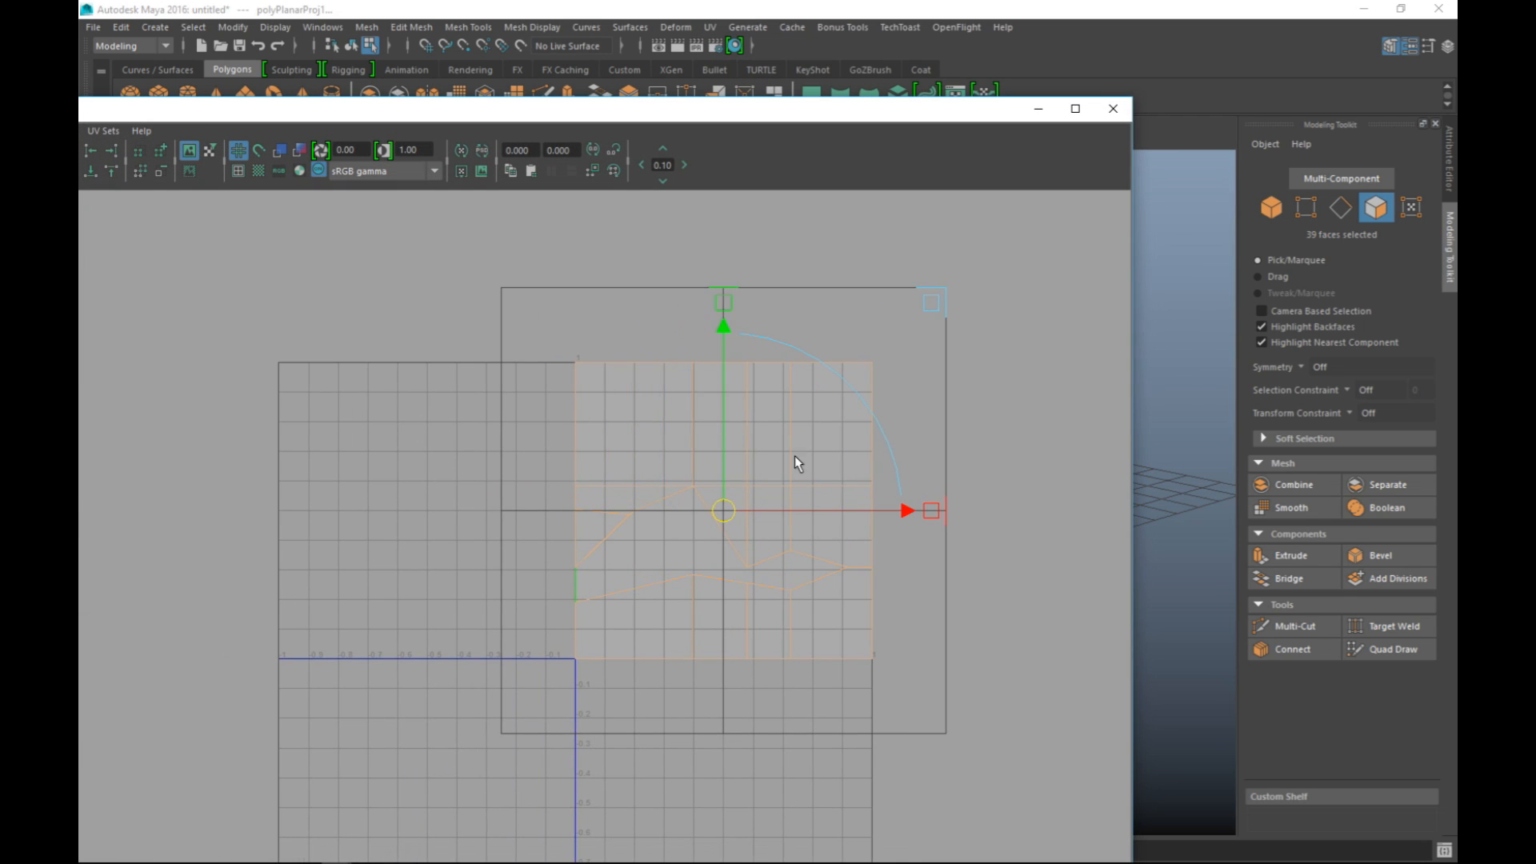
Try shifting all of the slab's UV faces together, and undo the shift.
{"action": "mouse_move", "coordinate": [654, 408]}
{"action": "right_mouse_down"}
{"action": "mouse_move", "coordinate": [614, 395]}
{"action": "mouse_move", "coordinate": [650, 433]}
{"action": "right_mouse_up"}
{"action": "left_click", "coordinate": [661, 444]}
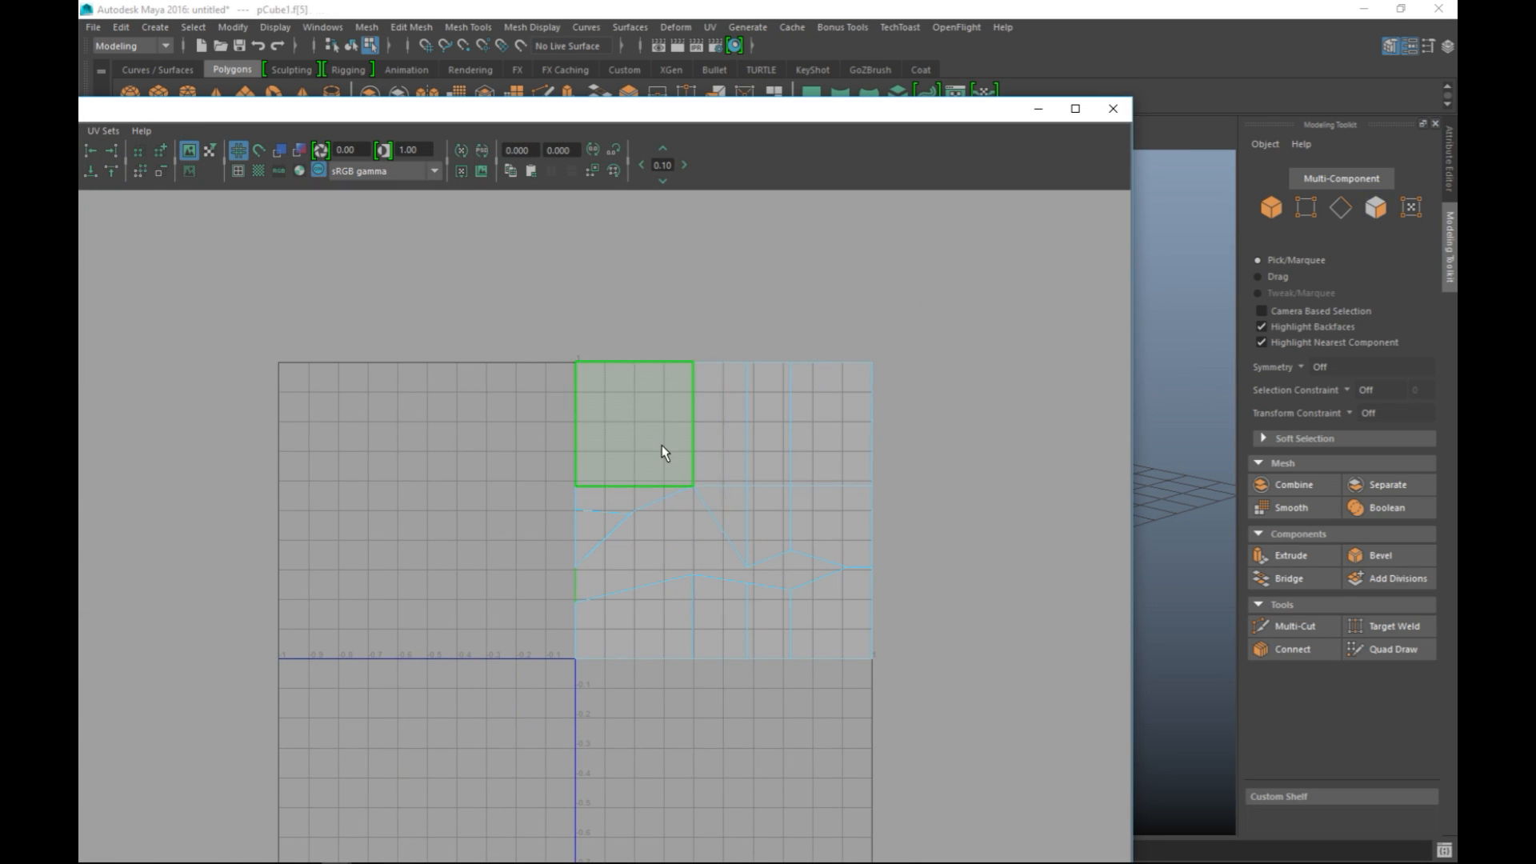
{"action": "double_click", "coordinate": [744, 515], "text": "shift"}
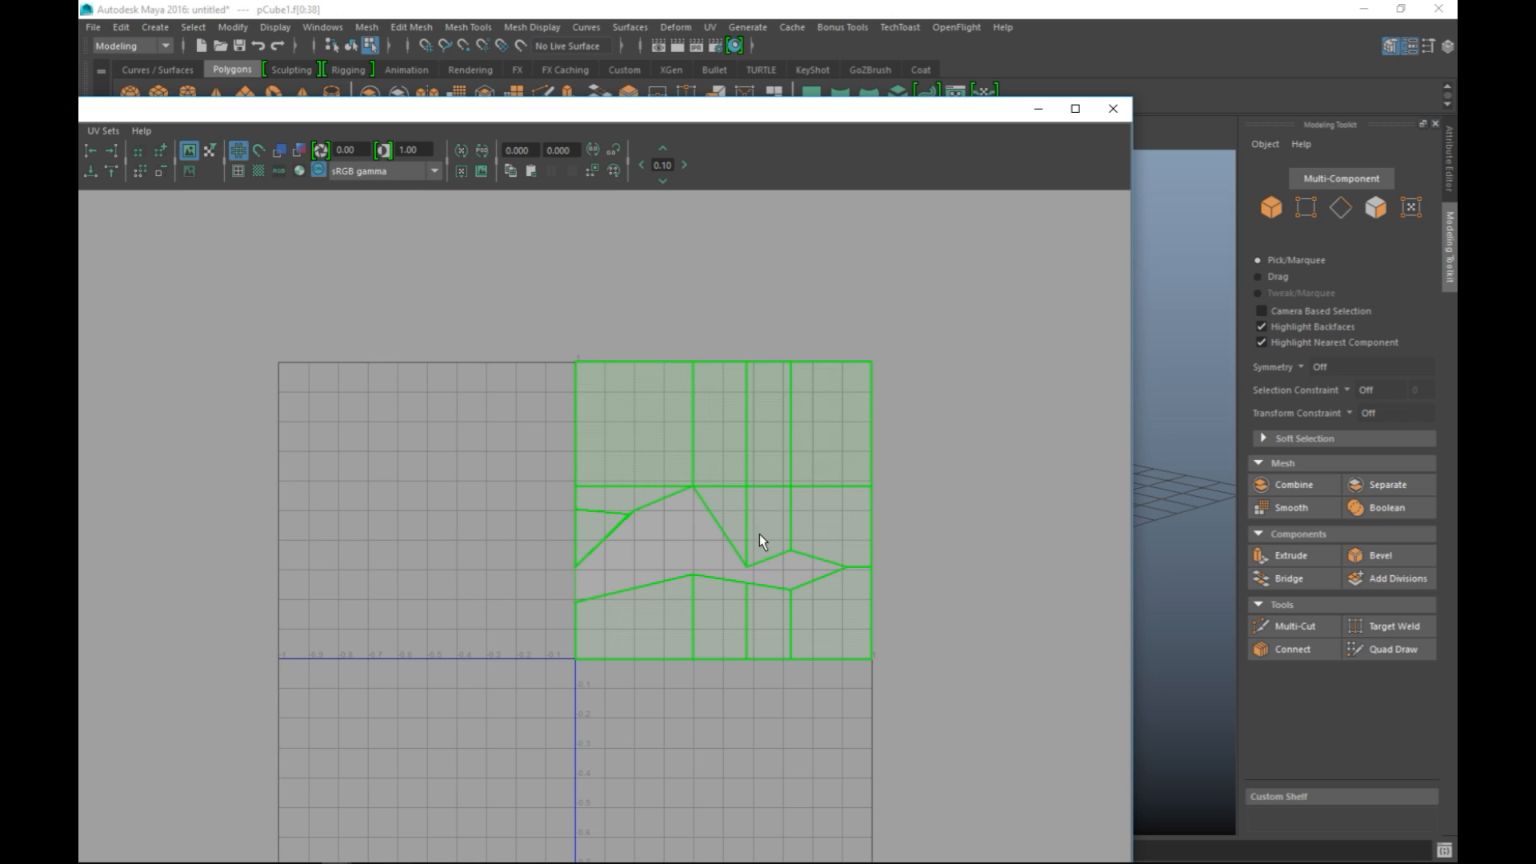
{"action": "key", "text": "w"}
{"action": "mouse_move", "coordinate": [712, 507]}
{"action": "left_mouse_down"}
{"action": "mouse_move", "coordinate": [714, 548]}
{"action": "mouse_move", "coordinate": [507, 568]}
{"action": "mouse_move", "coordinate": [714, 515]}
{"action": "left_mouse_up"}
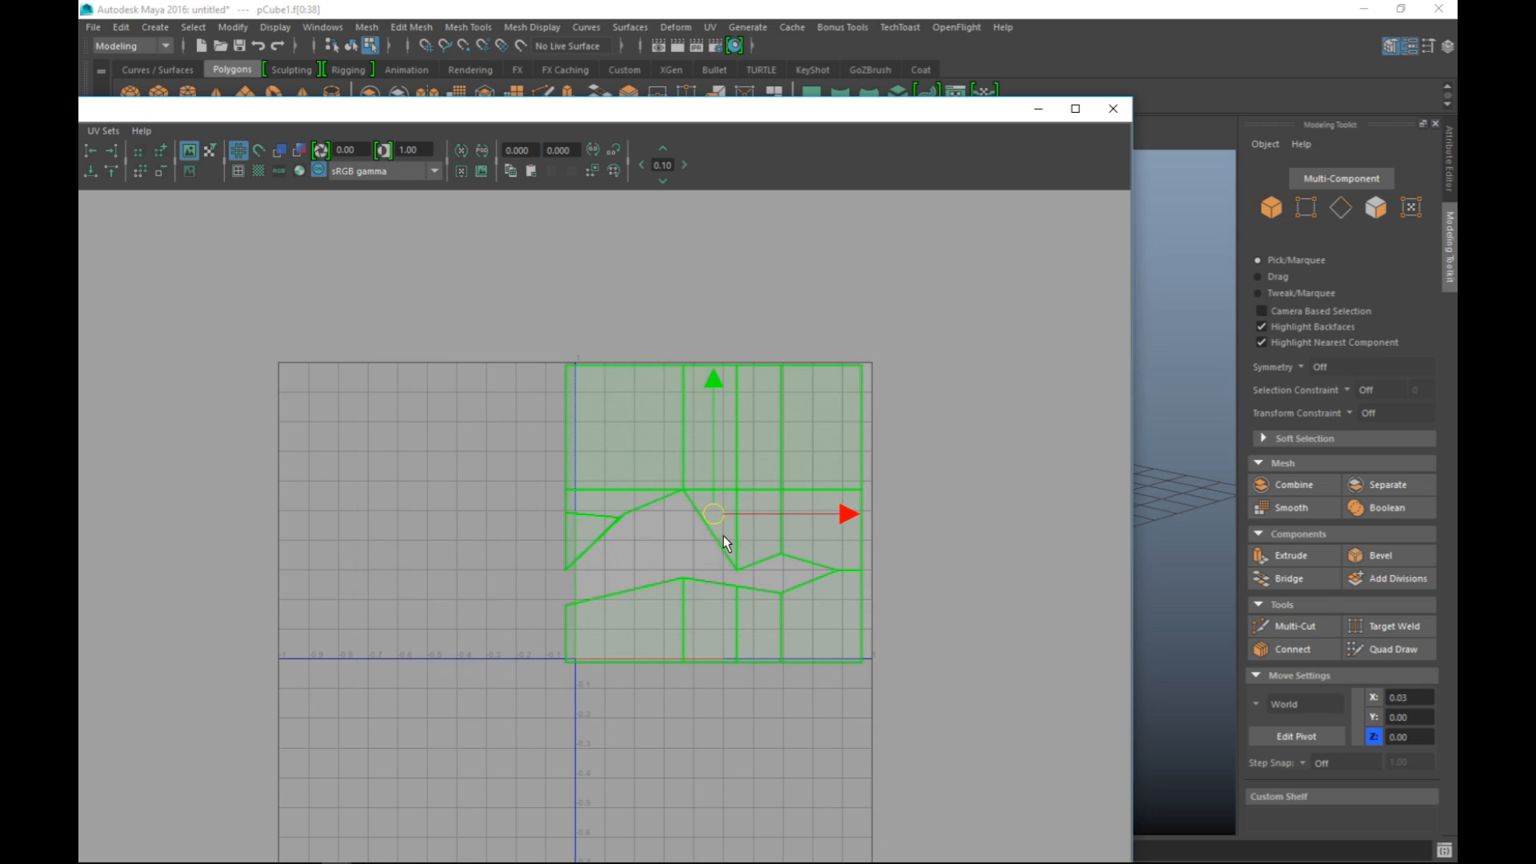
{"action": "key", "text": "ctrl+z"}
{"action": "key", "text": "ctrl+z"}
{"action": "key", "text": "ctrl+z"}
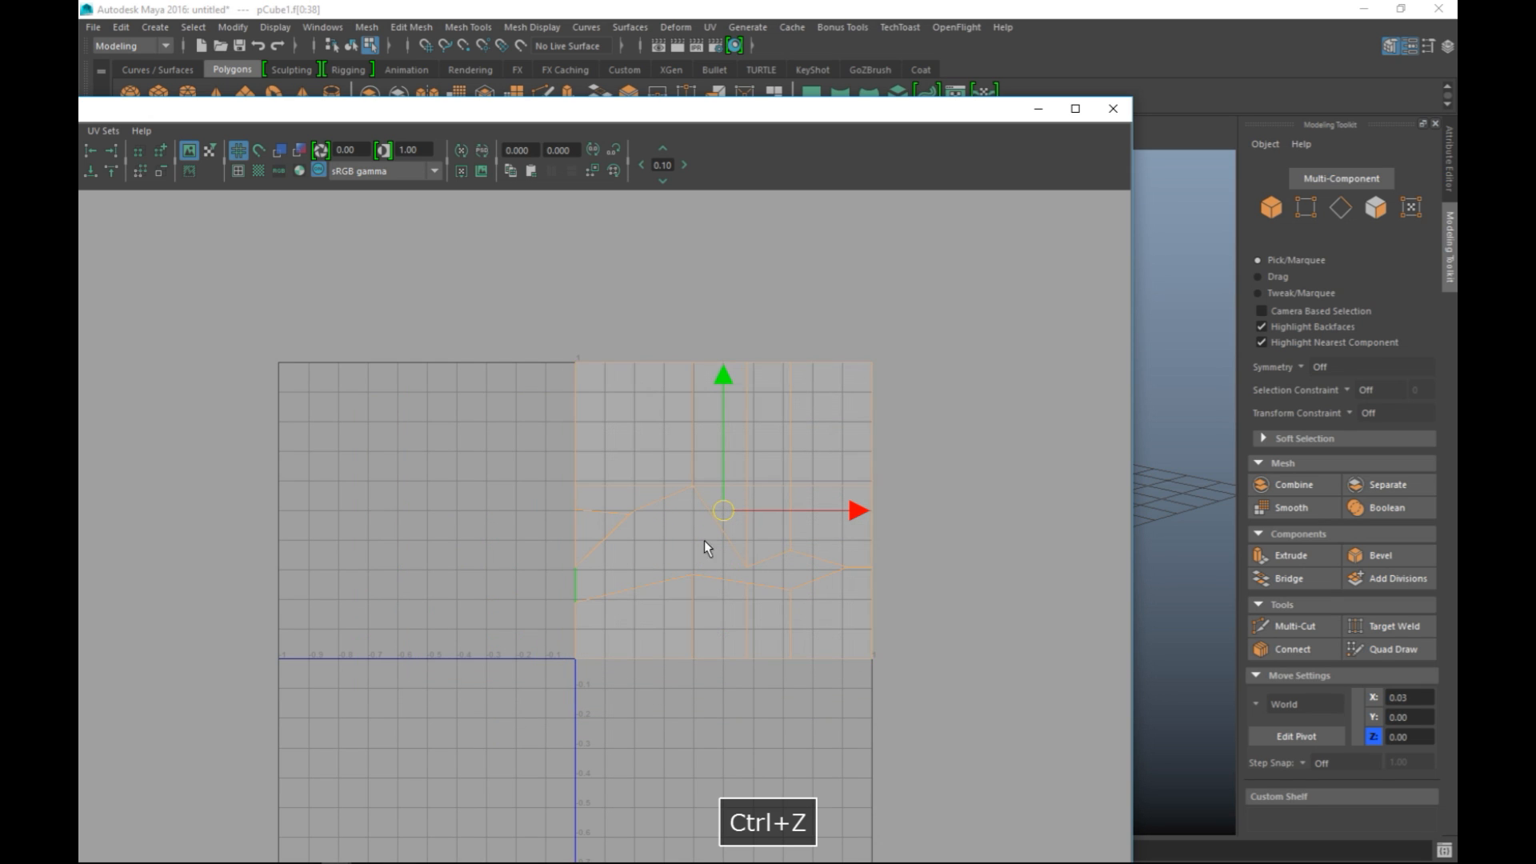
{"action": "key", "text": "alt+Tab"}
{"action": "key", "text": "space"}
{"action": "key", "text": "alt+Tab"}
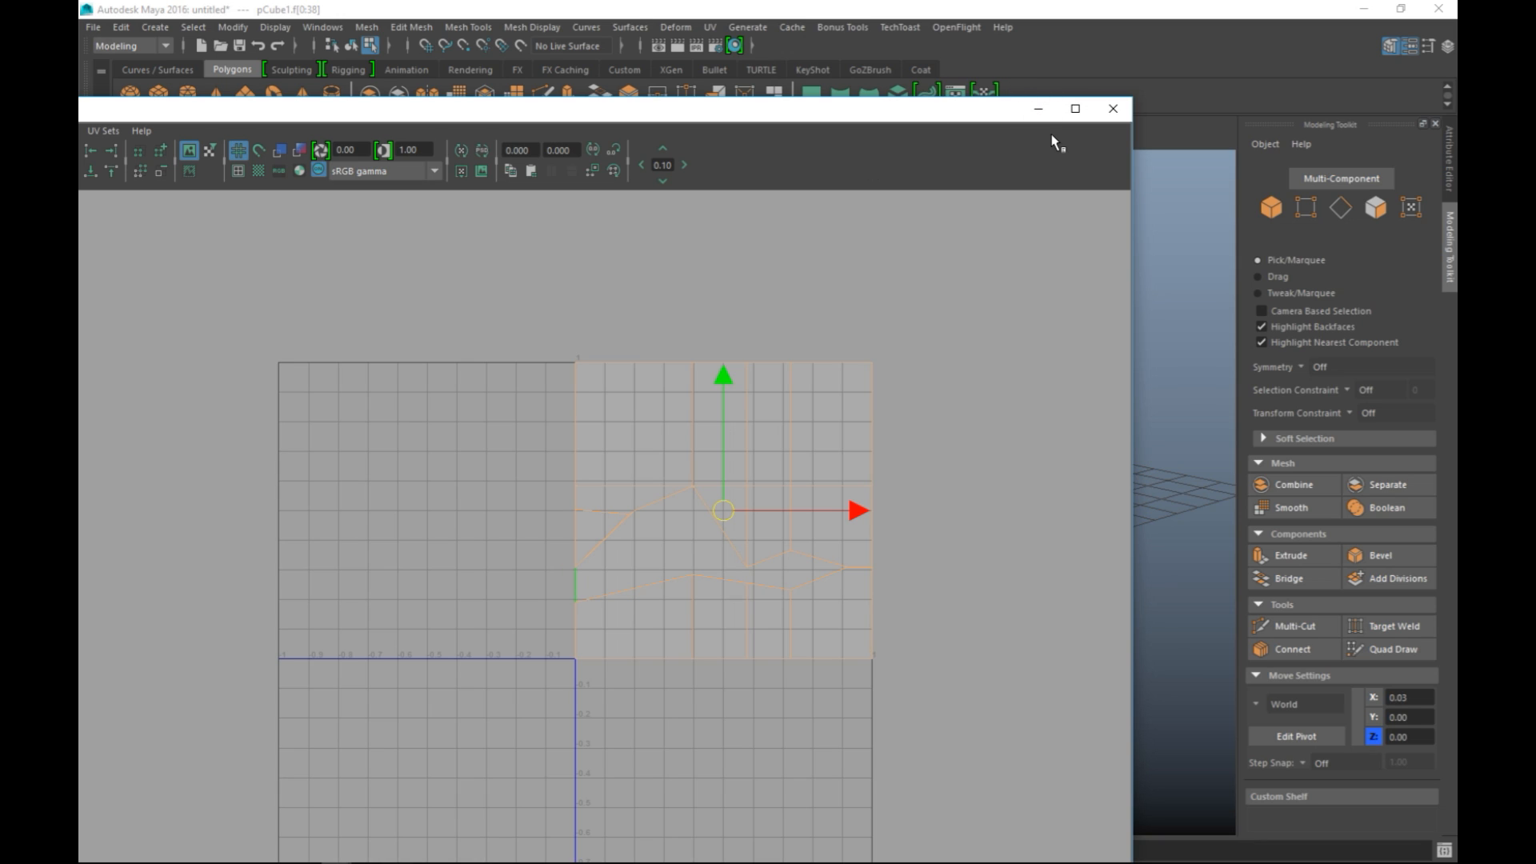
{"action": "key", "text": "F9"}
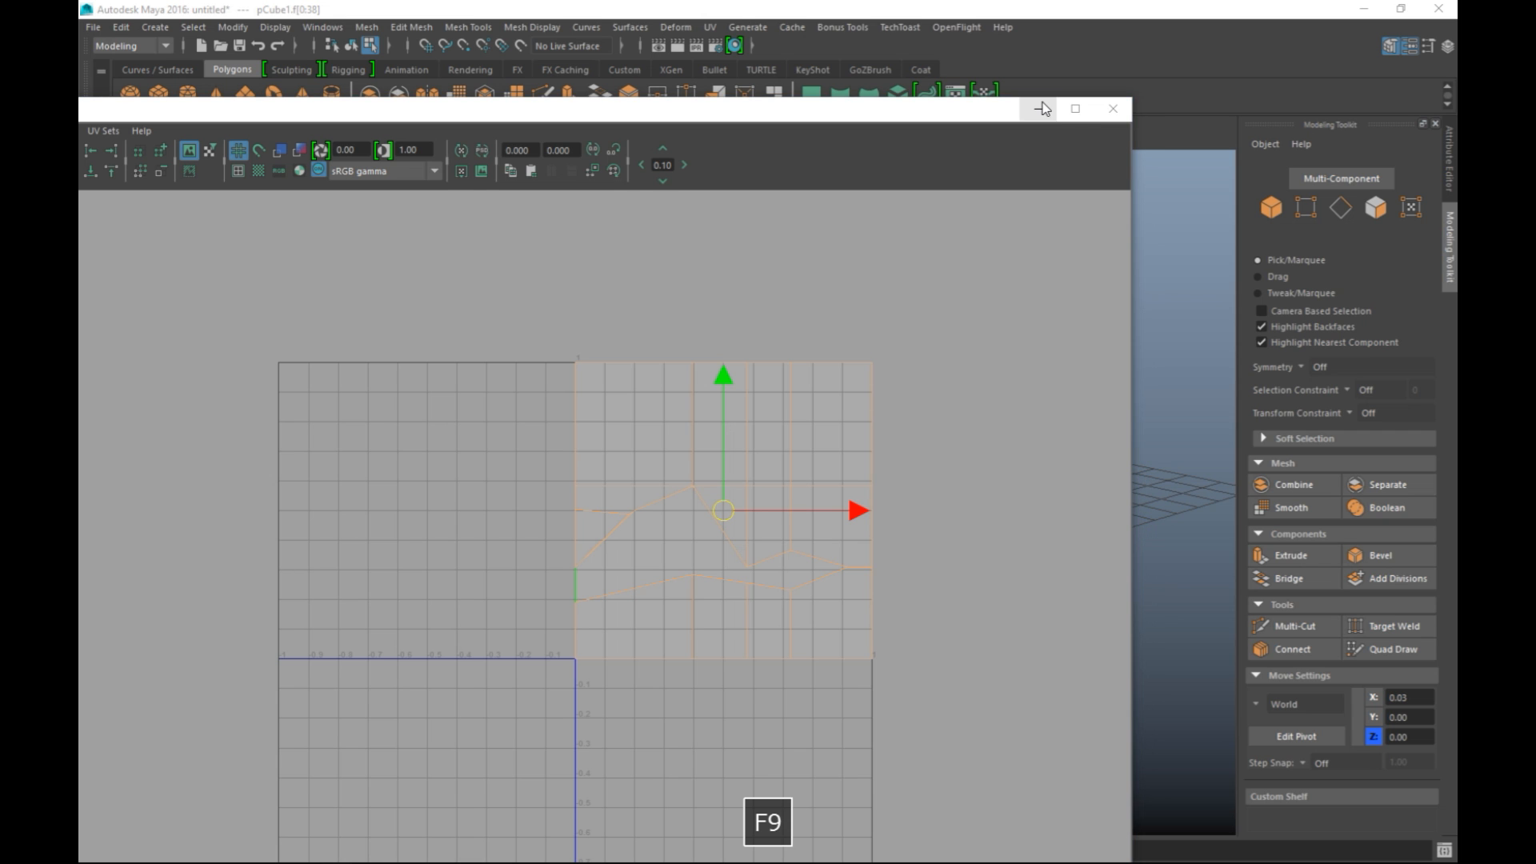
Minimize the UV Editor, assign a new Lambert material to the slab and display the material's attributes.
{"action": "left_click", "coordinate": [1038, 108]}
{"action": "right_click_drag", "start_coordinate": [554, 367], "coordinate": [612, 754]}
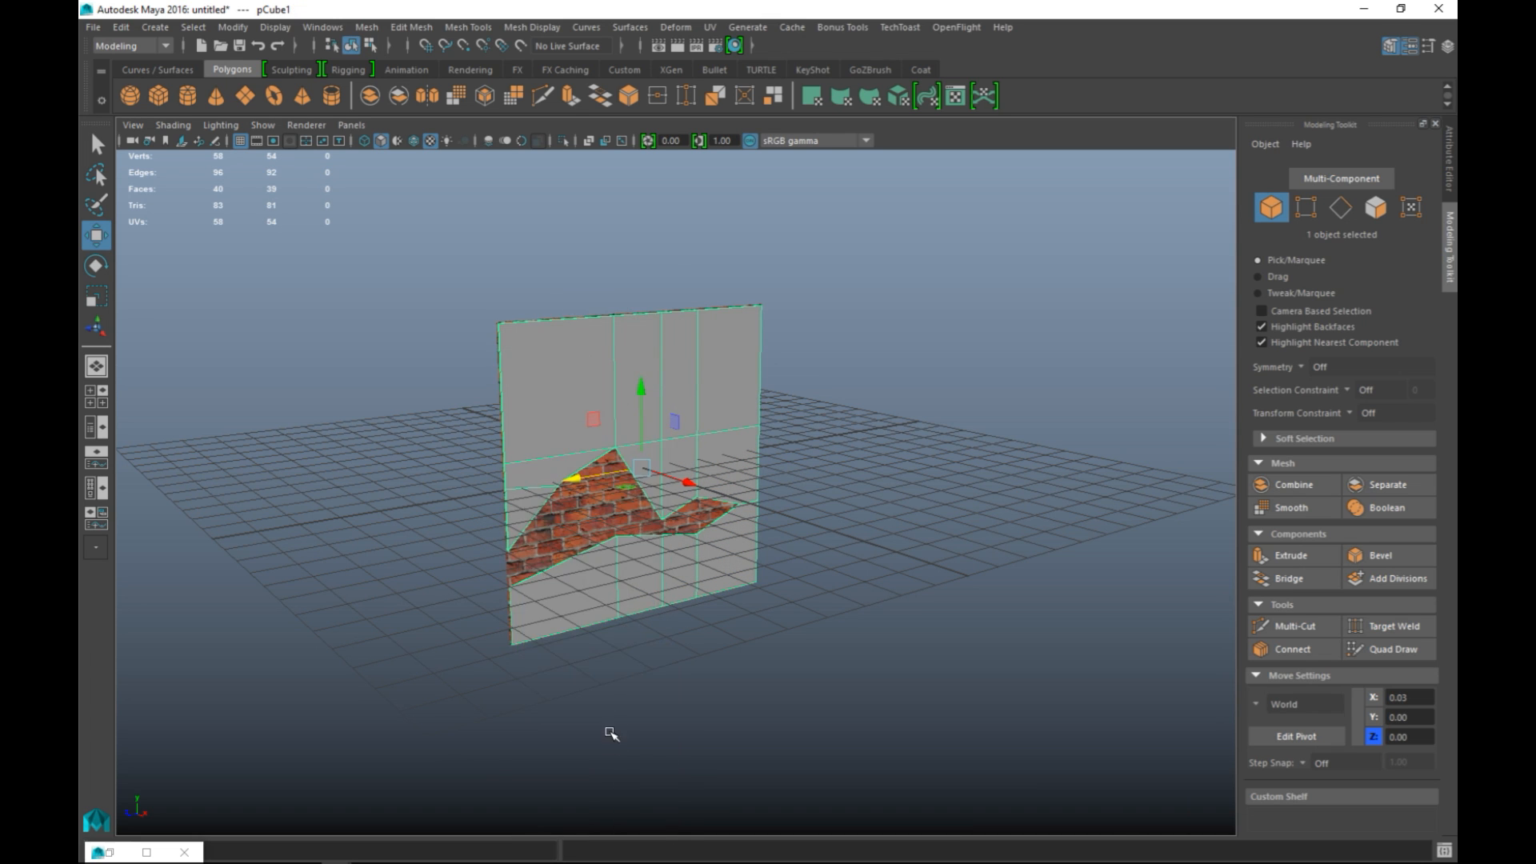
{"action": "left_click", "coordinate": [552, 326]}
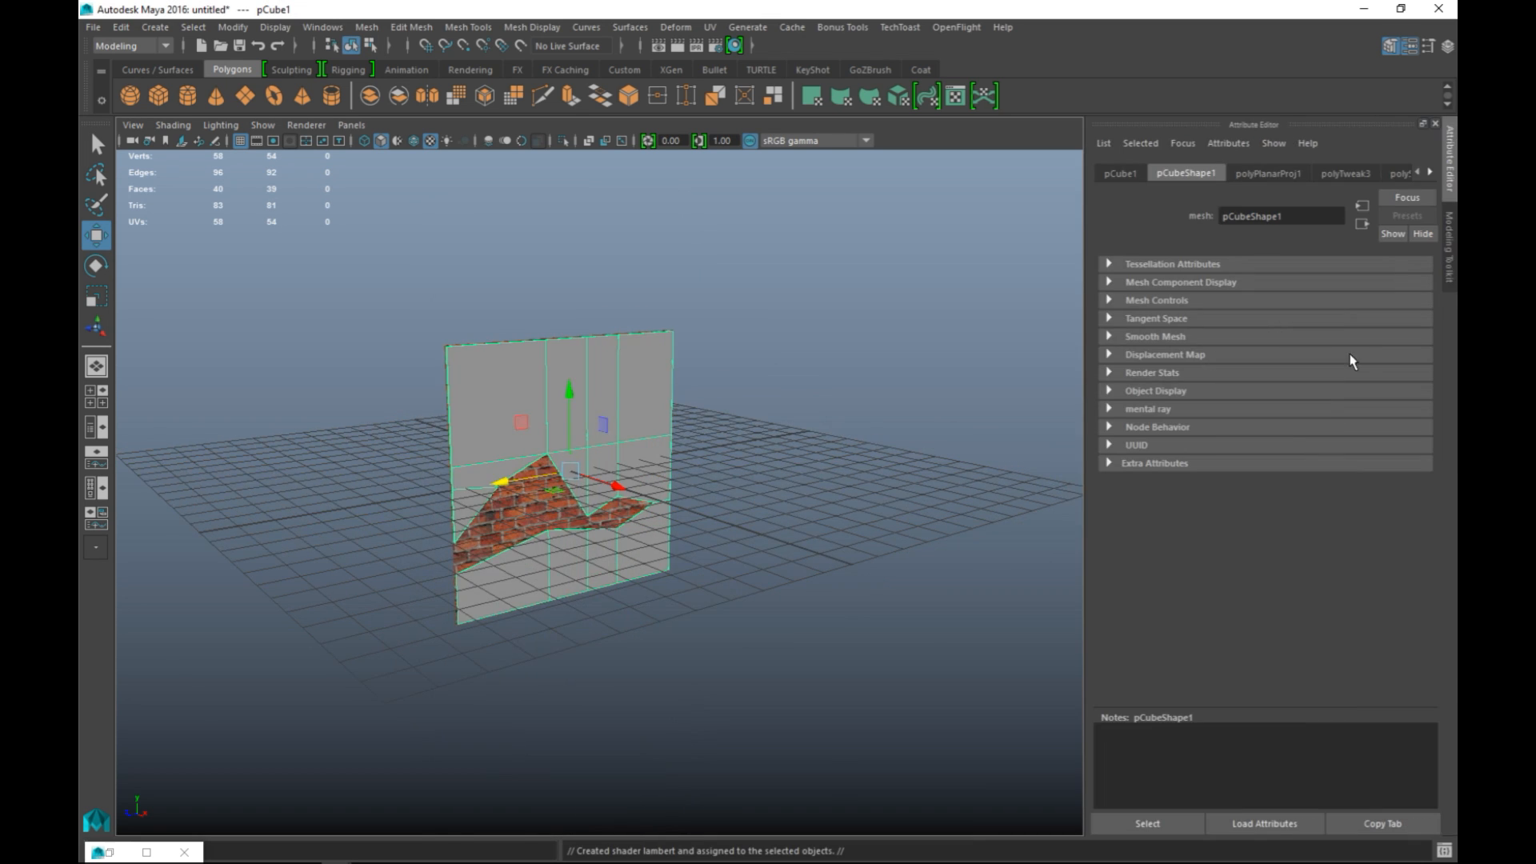
{"action": "left_click", "coordinate": [1431, 172]}
{"action": "left_click", "coordinate": [1431, 172]}
{"action": "left_click", "coordinate": [1431, 172]}
{"action": "left_click", "coordinate": [1430, 172]}
{"action": "left_click", "coordinate": [1430, 173]}
{"action": "left_click", "coordinate": [1431, 173]}
{"action": "left_click", "coordinate": [1431, 173]}
{"action": "left_click", "coordinate": [1431, 173]}
{"action": "left_click", "coordinate": [1431, 173]}
{"action": "left_click", "coordinate": [1377, 174]}
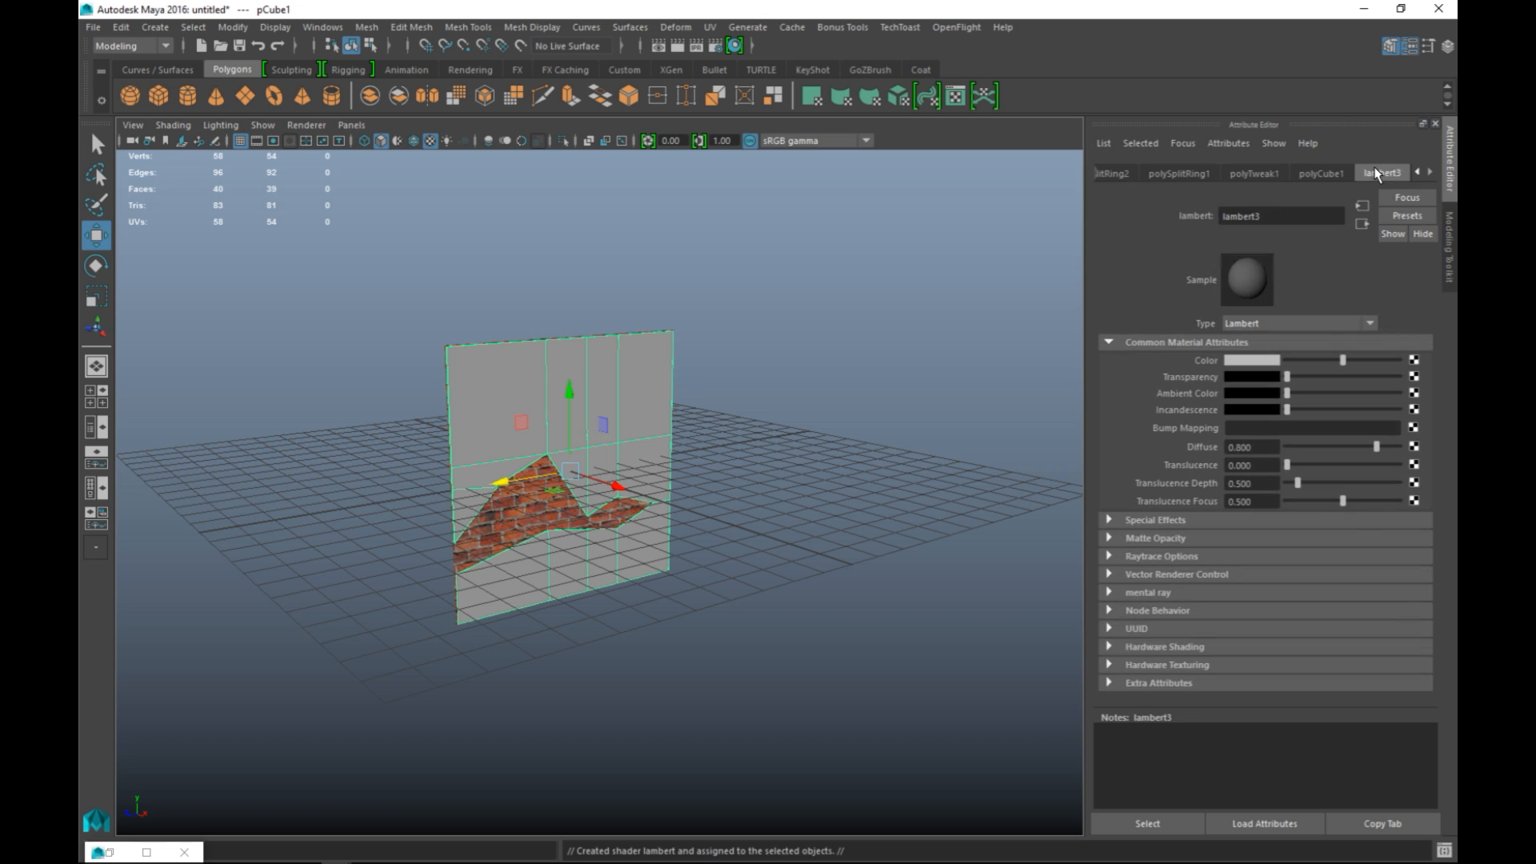
Connect a file texture to the Lambert material's color and load the image Stucco.jpg.
{"action": "left_click", "coordinate": [1413, 360]}
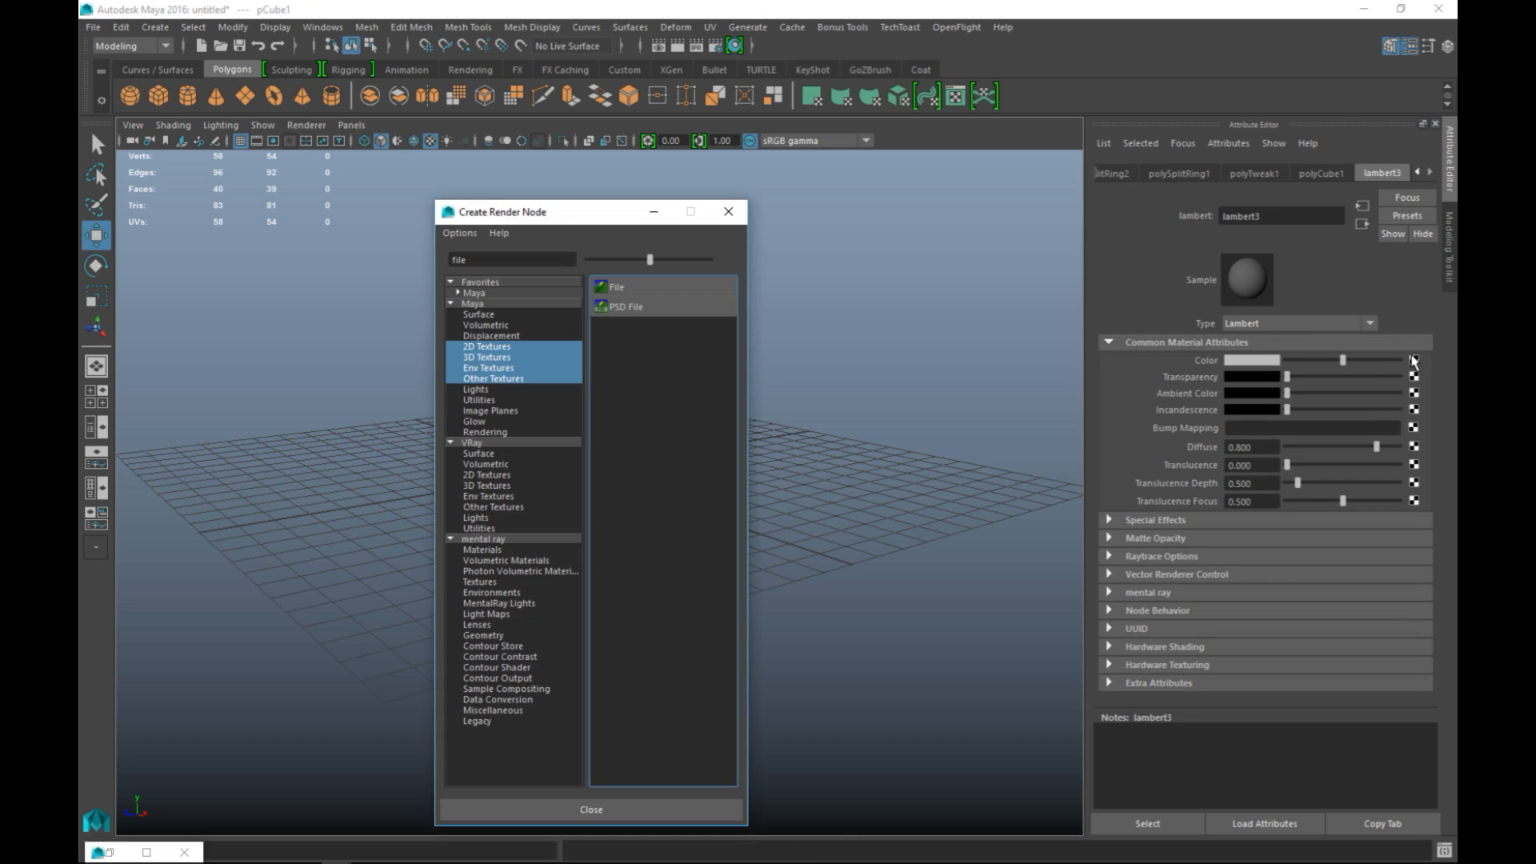
{"action": "left_click", "coordinate": [615, 286]}
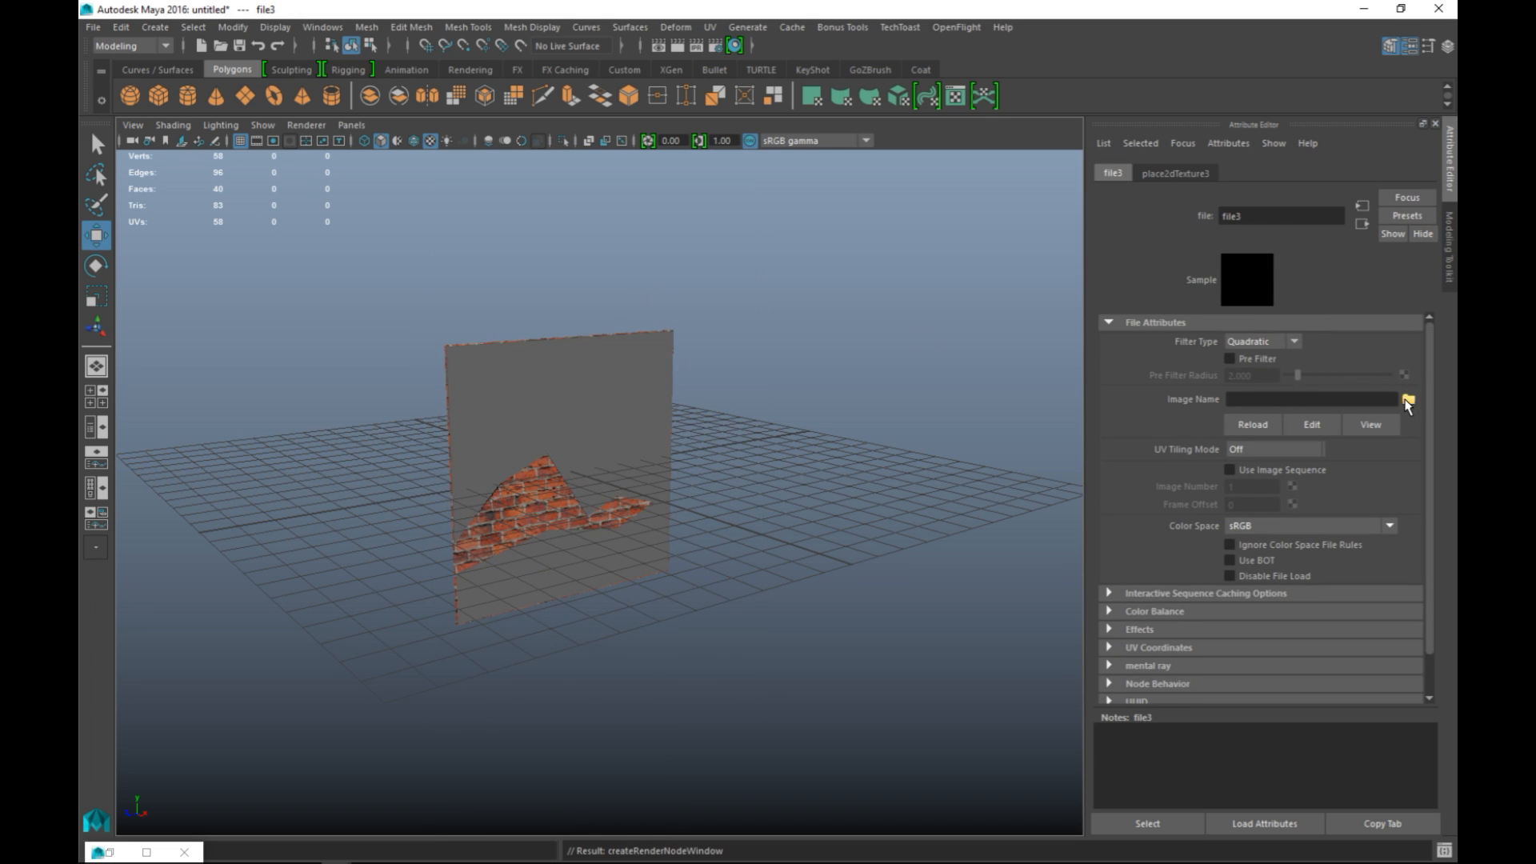
{"action": "left_click", "coordinate": [1408, 400]}
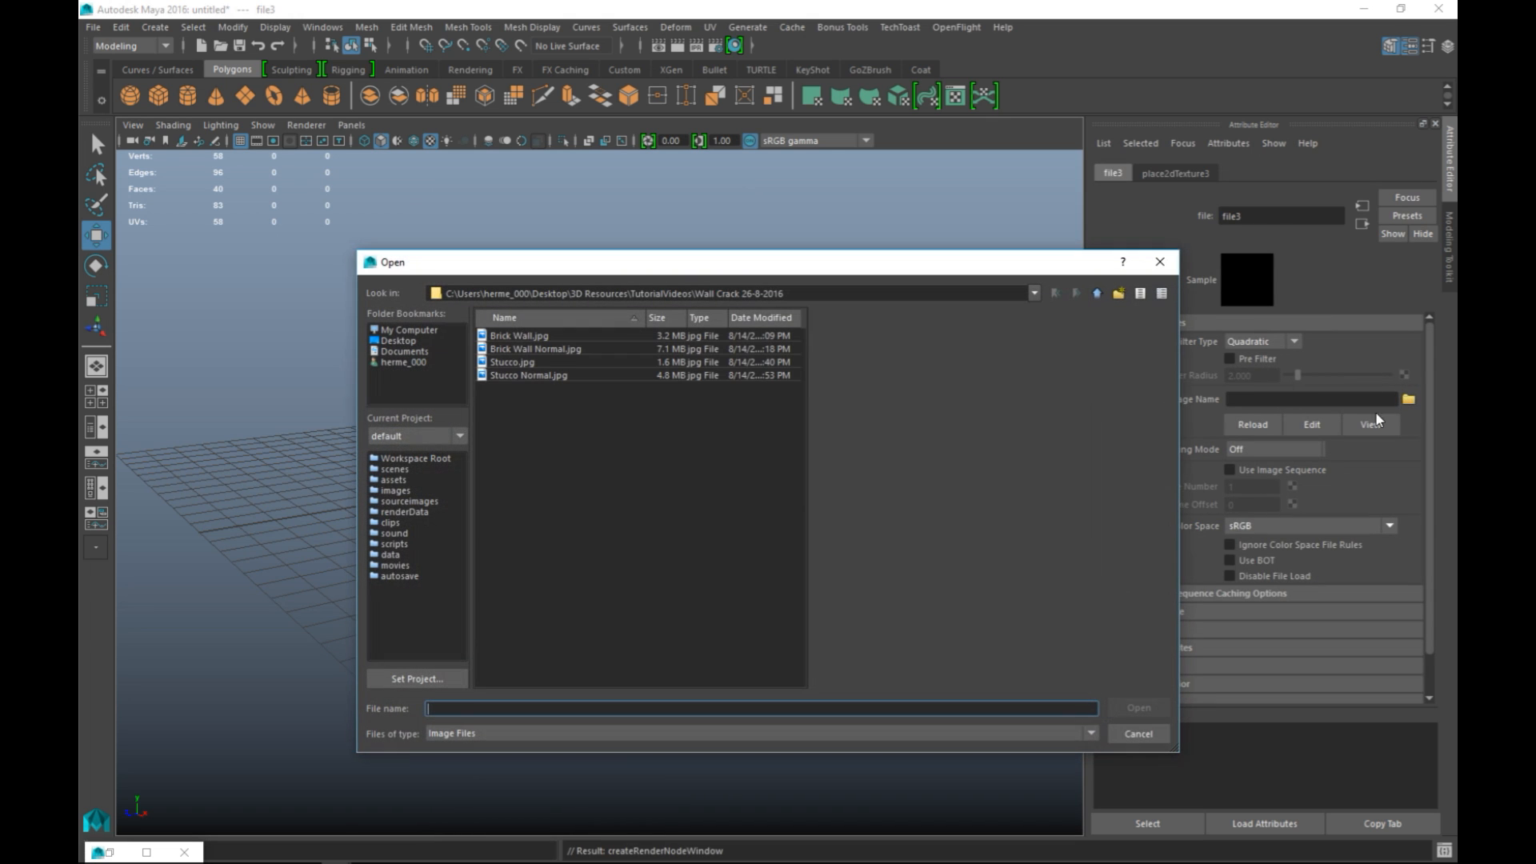
{"action": "left_click", "coordinate": [512, 362]}
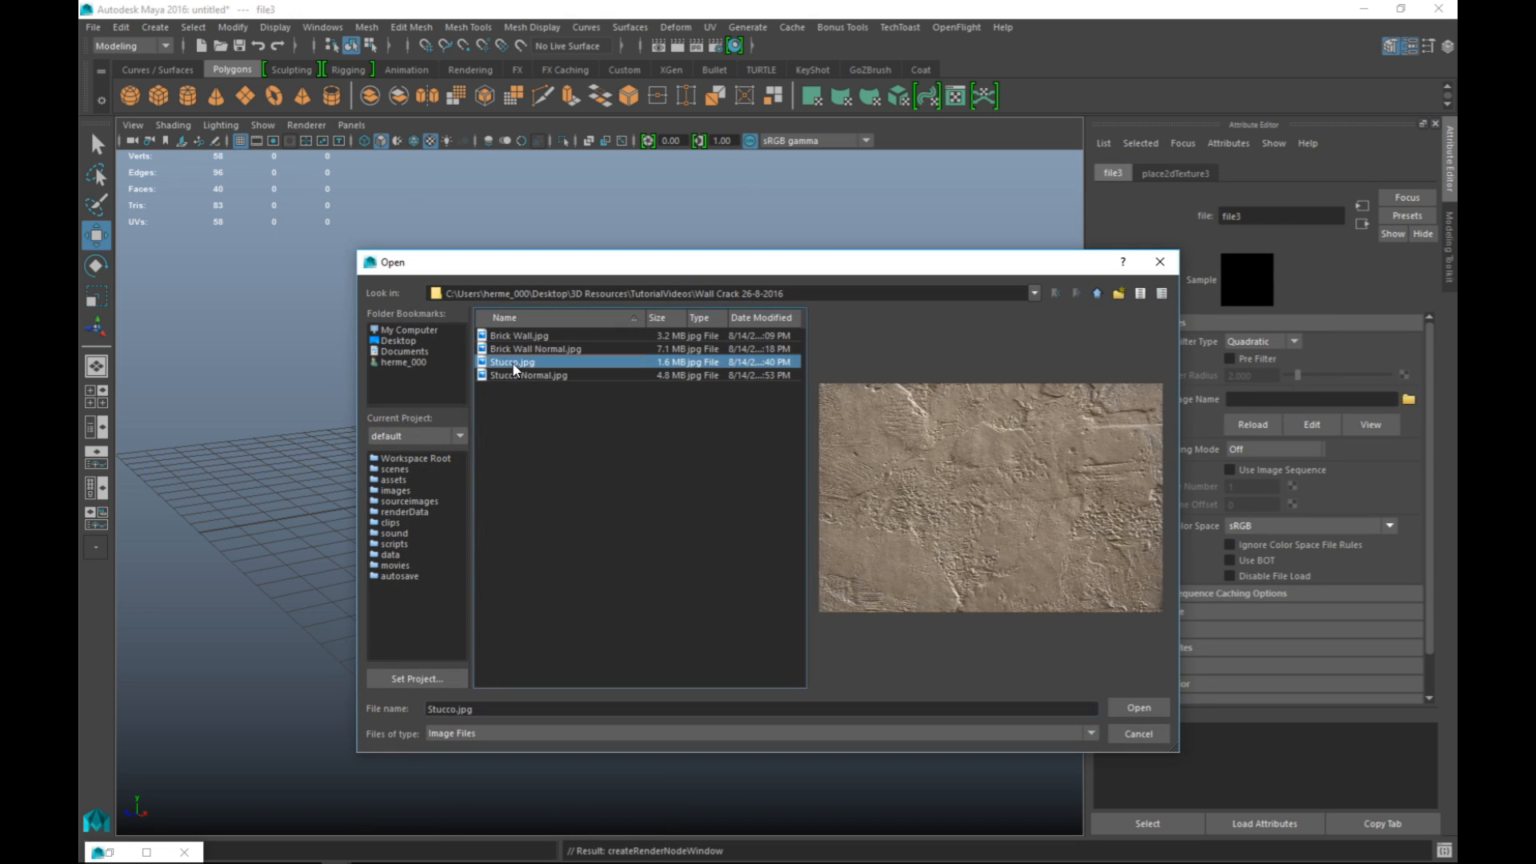
{"action": "left_click", "coordinate": [1139, 707]}
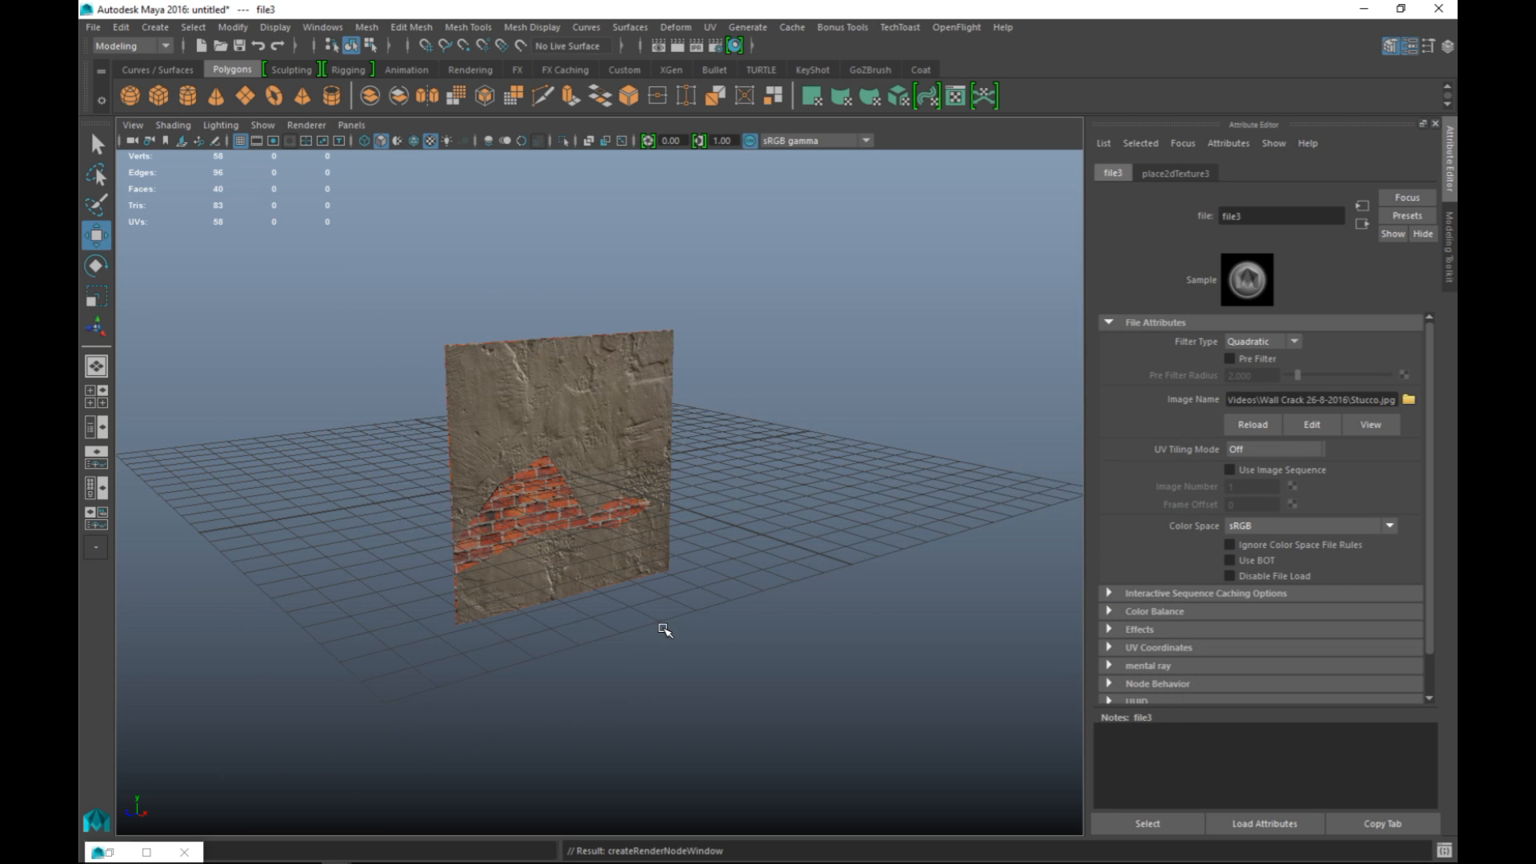
Select the stucco slab, reopen its layout in the UV Editor and select all of its faces there.
{"action": "scroll", "coordinate": [664, 629], "scroll_direction": "up", "scroll_amount": 5}
{"action": "scroll", "coordinate": [664, 630], "scroll_direction": "down", "scroll_amount": 3}
{"action": "scroll", "coordinate": [645, 593], "scroll_direction": "up", "scroll_amount": 2}
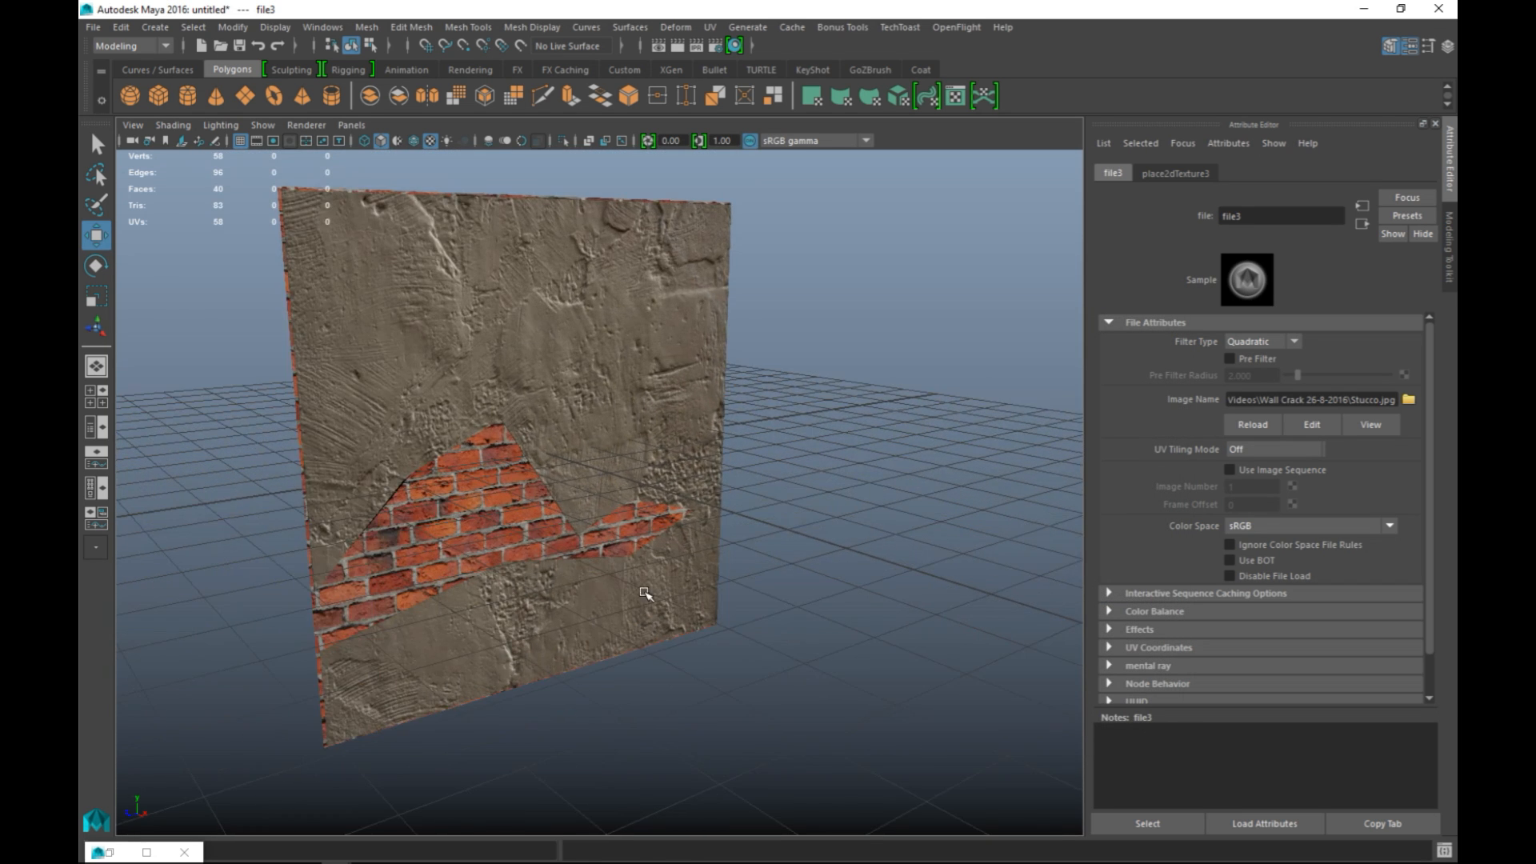
{"action": "left_click", "coordinate": [577, 341]}
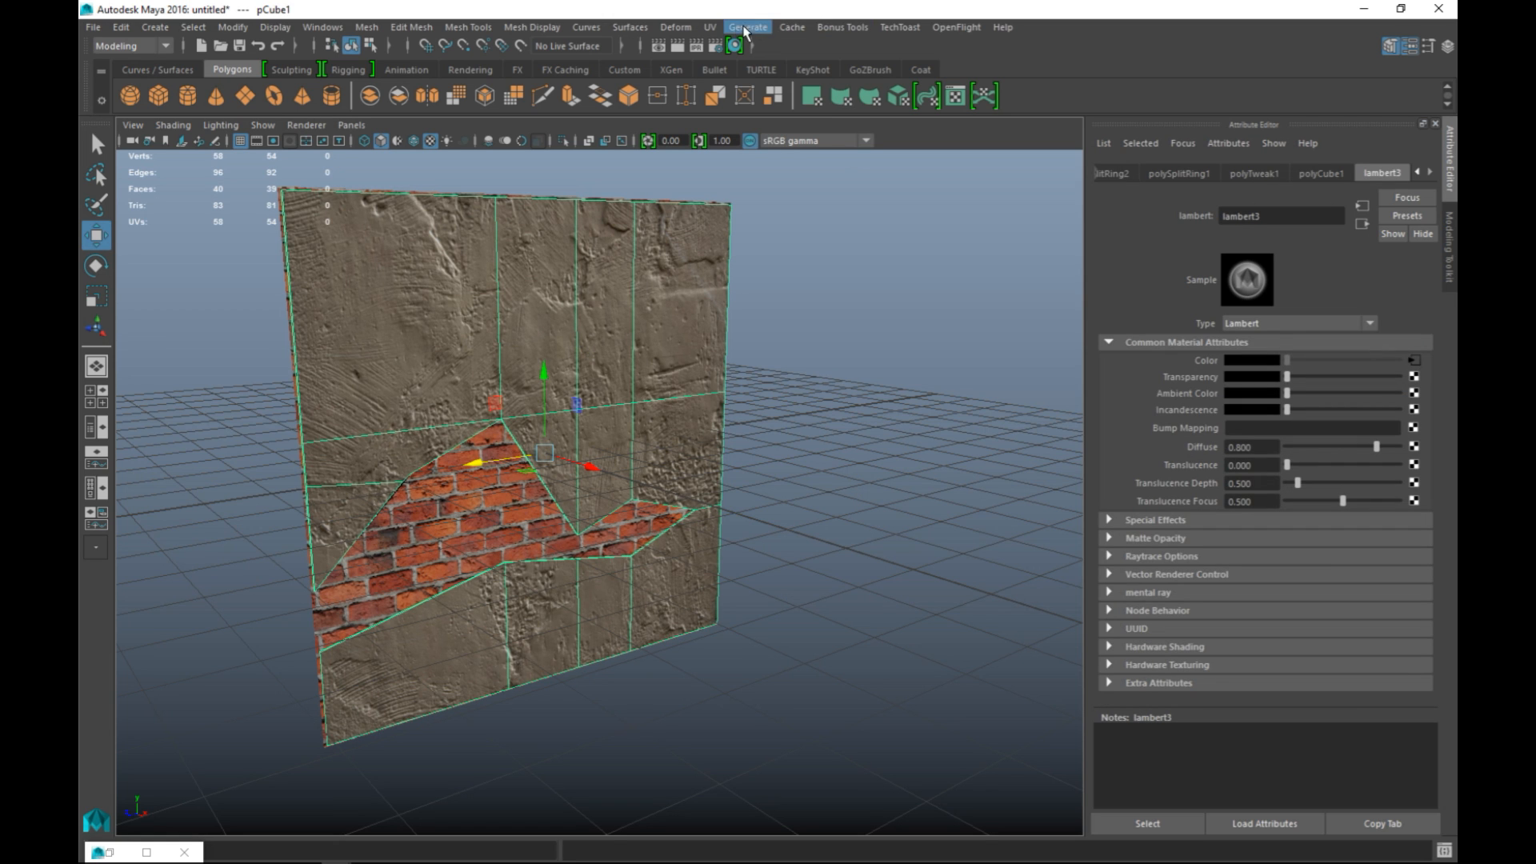
{"action": "left_click", "coordinate": [709, 26]}
{"action": "left_click", "coordinate": [770, 69]}
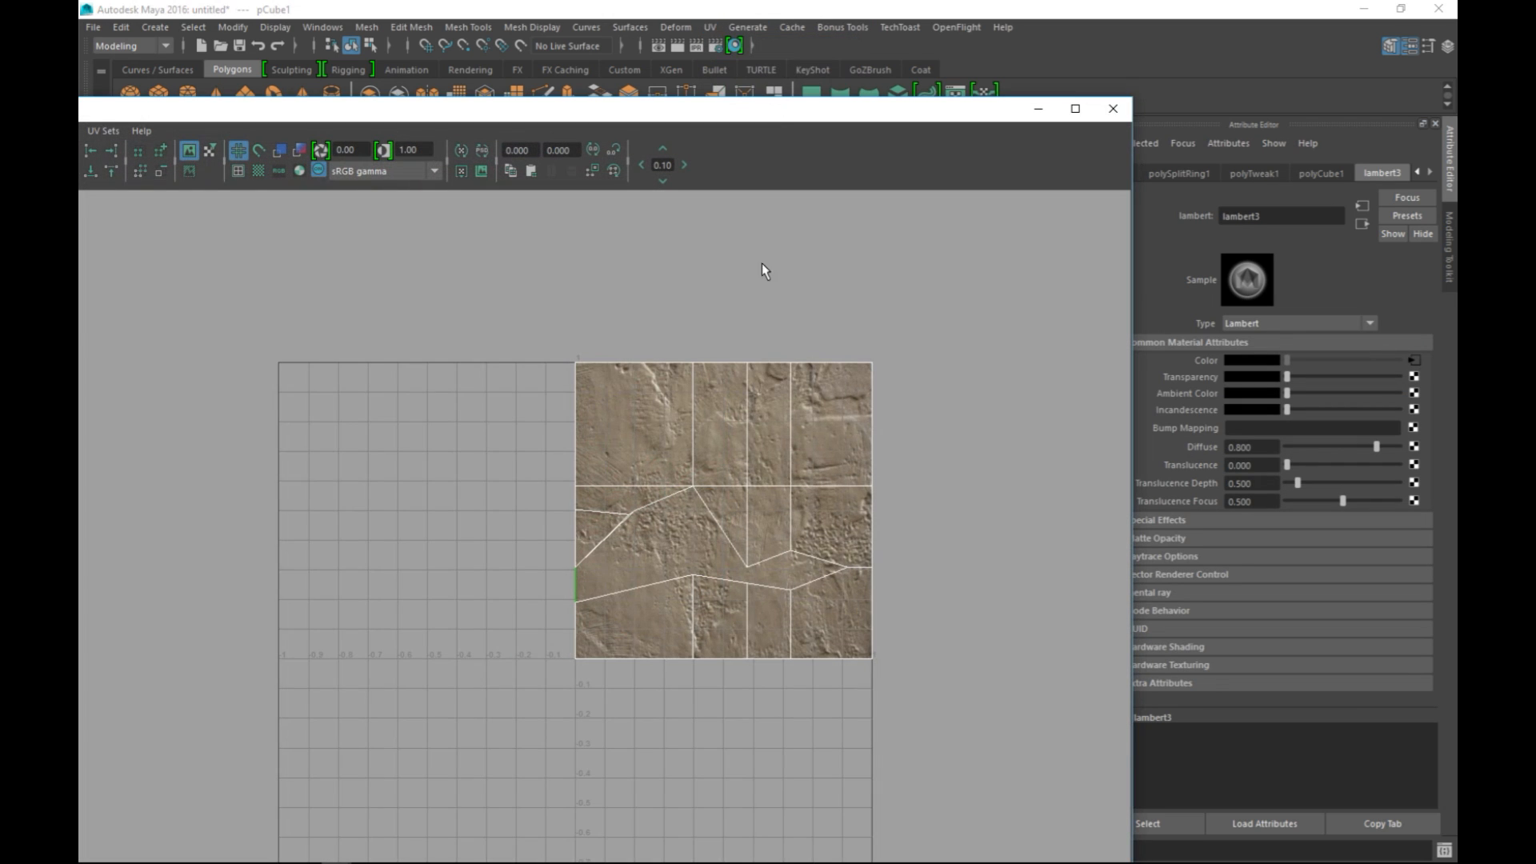
{"action": "right_click_drag", "start_coordinate": [755, 411], "coordinate": [696, 391]}
{"action": "left_click", "coordinate": [693, 444]}
Narrow the UV Editor window and place it beside the slab so the model and its UVs are both in view.
{"action": "left_click_drag", "start_coordinate": [270, 120], "coordinate": [964, 78]}
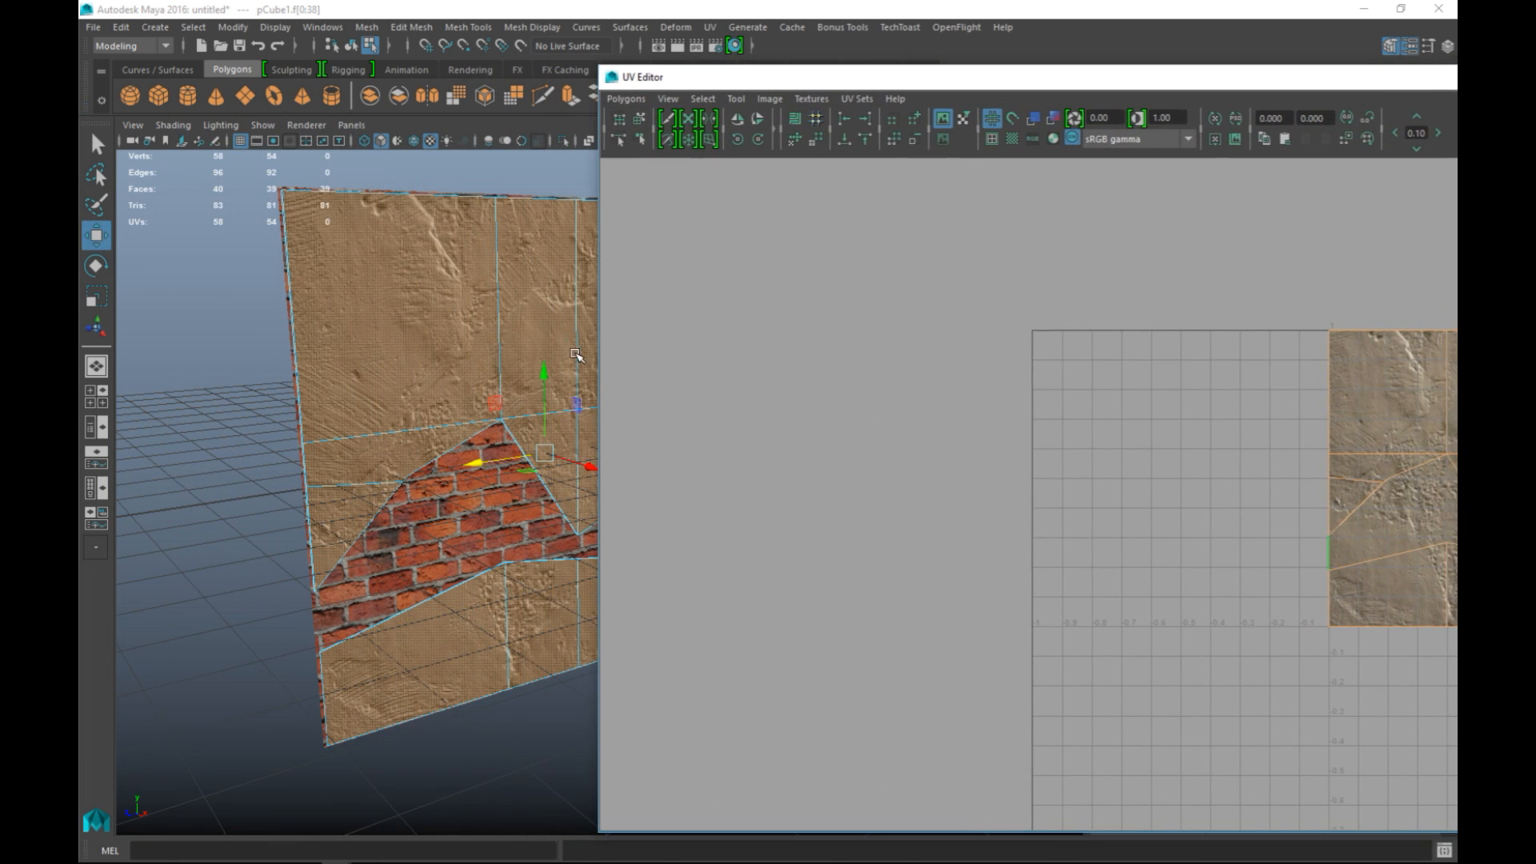
{"action": "left_click_drag", "start_coordinate": [595, 368], "coordinate": [1296, 368]}
{"action": "left_click_drag", "start_coordinate": [1392, 80], "coordinate": [793, 38]}
{"action": "scroll", "coordinate": [947, 462], "scroll_direction": "up", "scroll_amount": 5}
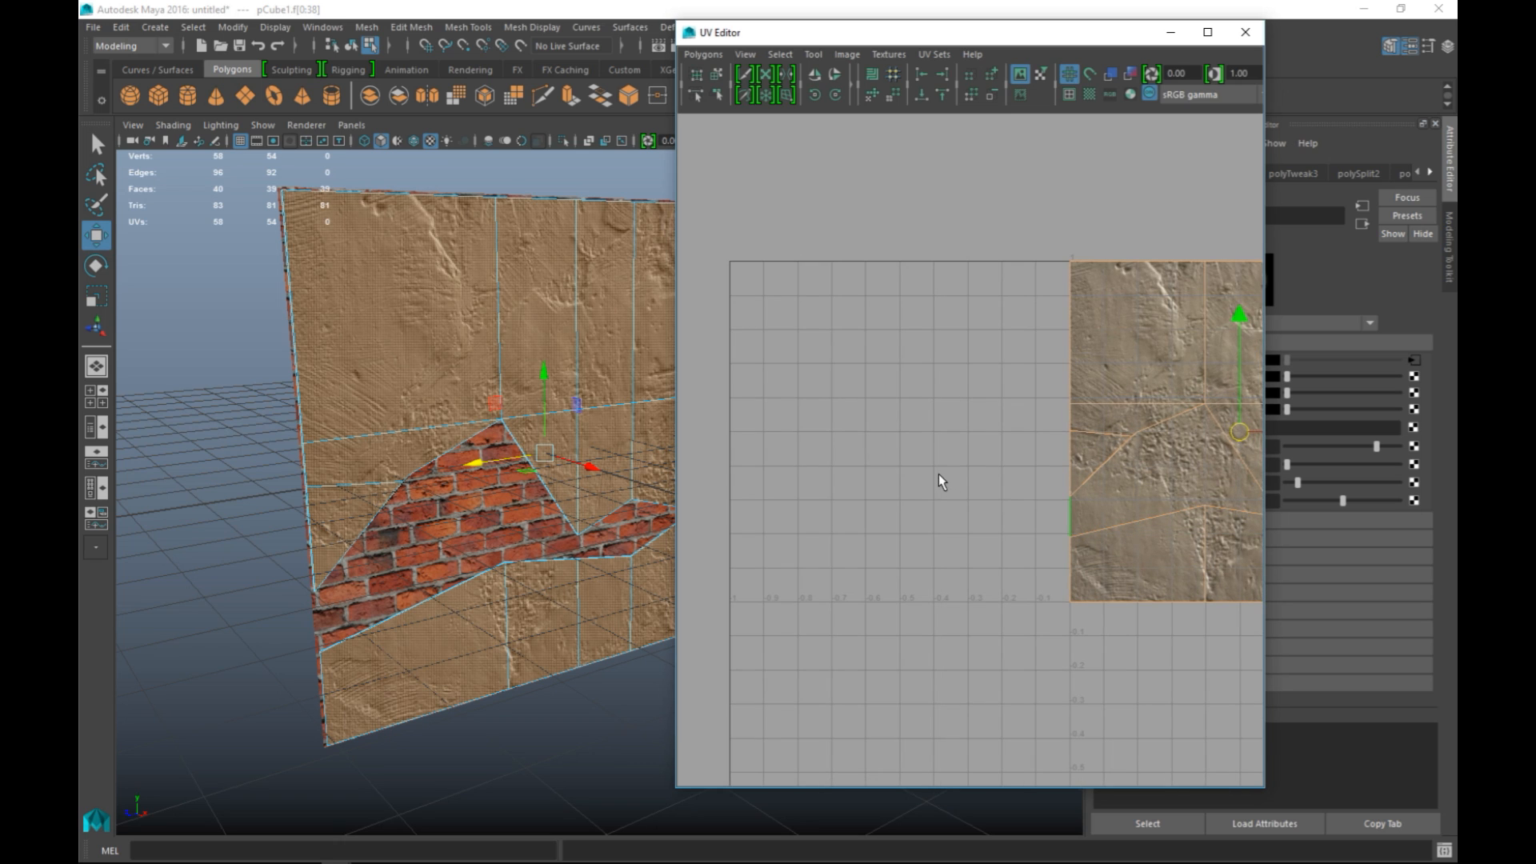
Rotate the slab's selected UVs to reorient the stucco texture, and minimize the UV Editor.
{"action": "key", "text": "e"}
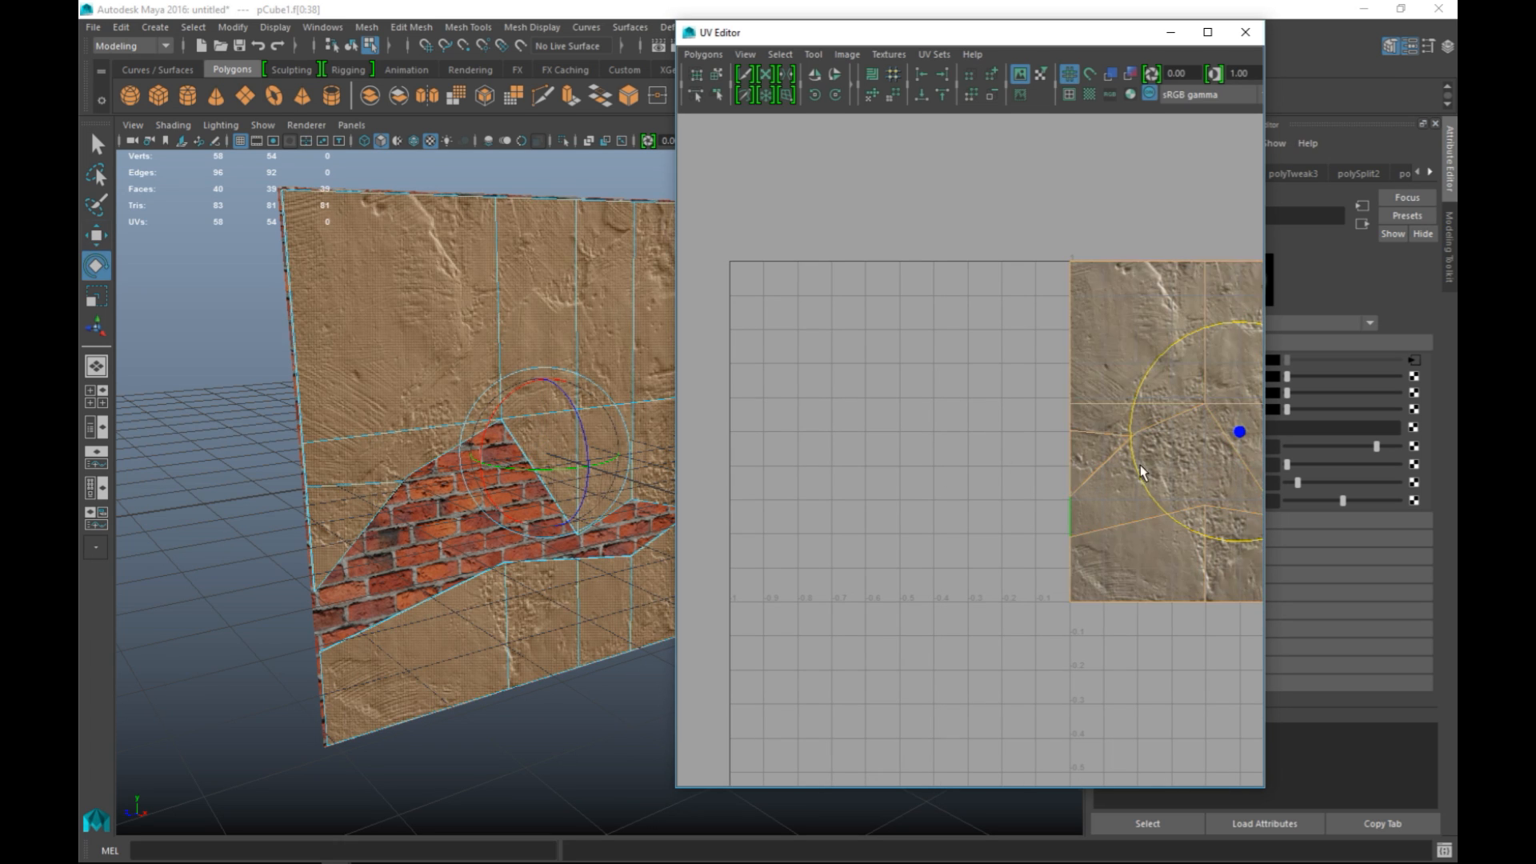
{"action": "left_click_drag", "start_coordinate": [1148, 370], "coordinate": [1152, 550]}
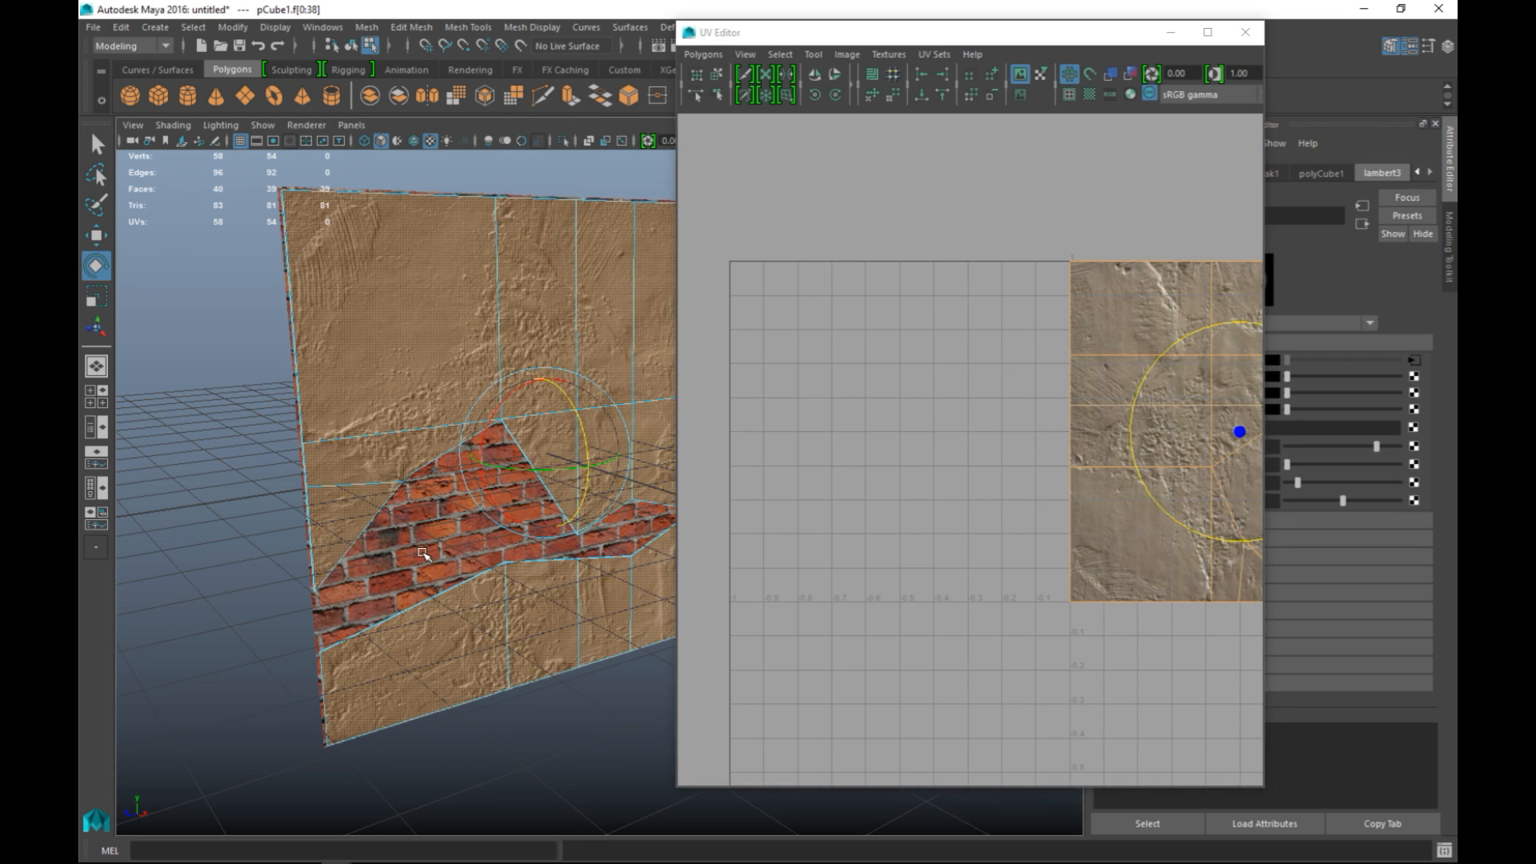
{"action": "left_click", "coordinate": [1172, 34]}
{"action": "left_click", "coordinate": [853, 576]}
Return the stucco slab to object selection and connect a file texture to its Lambert material's bump mapping.
{"action": "right_click_drag", "start_coordinate": [545, 343], "coordinate": [594, 320]}
{"action": "left_click", "coordinate": [606, 323]}
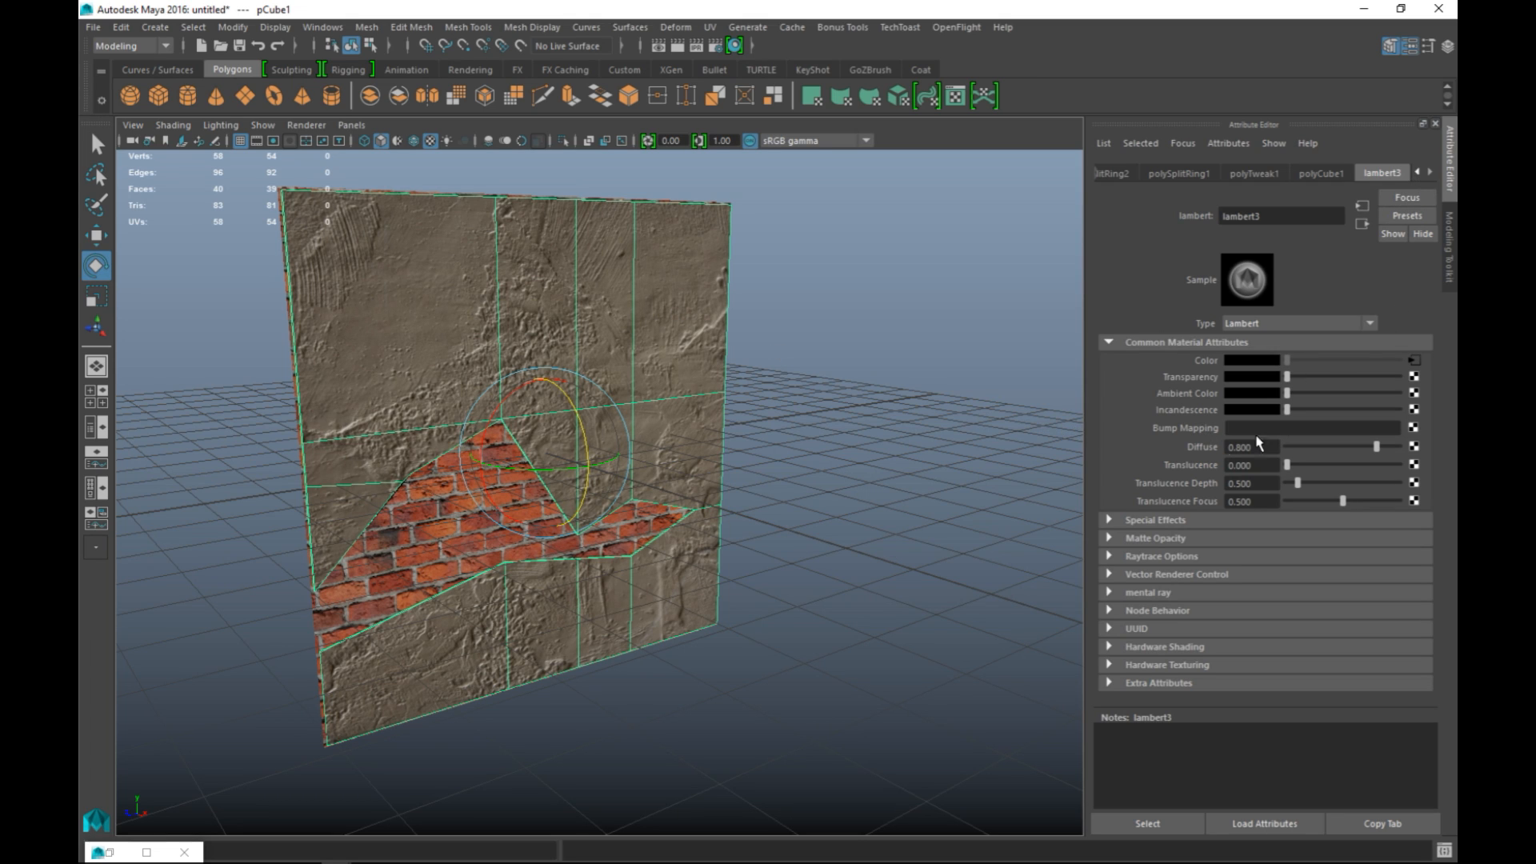
{"action": "left_click", "coordinate": [1413, 427]}
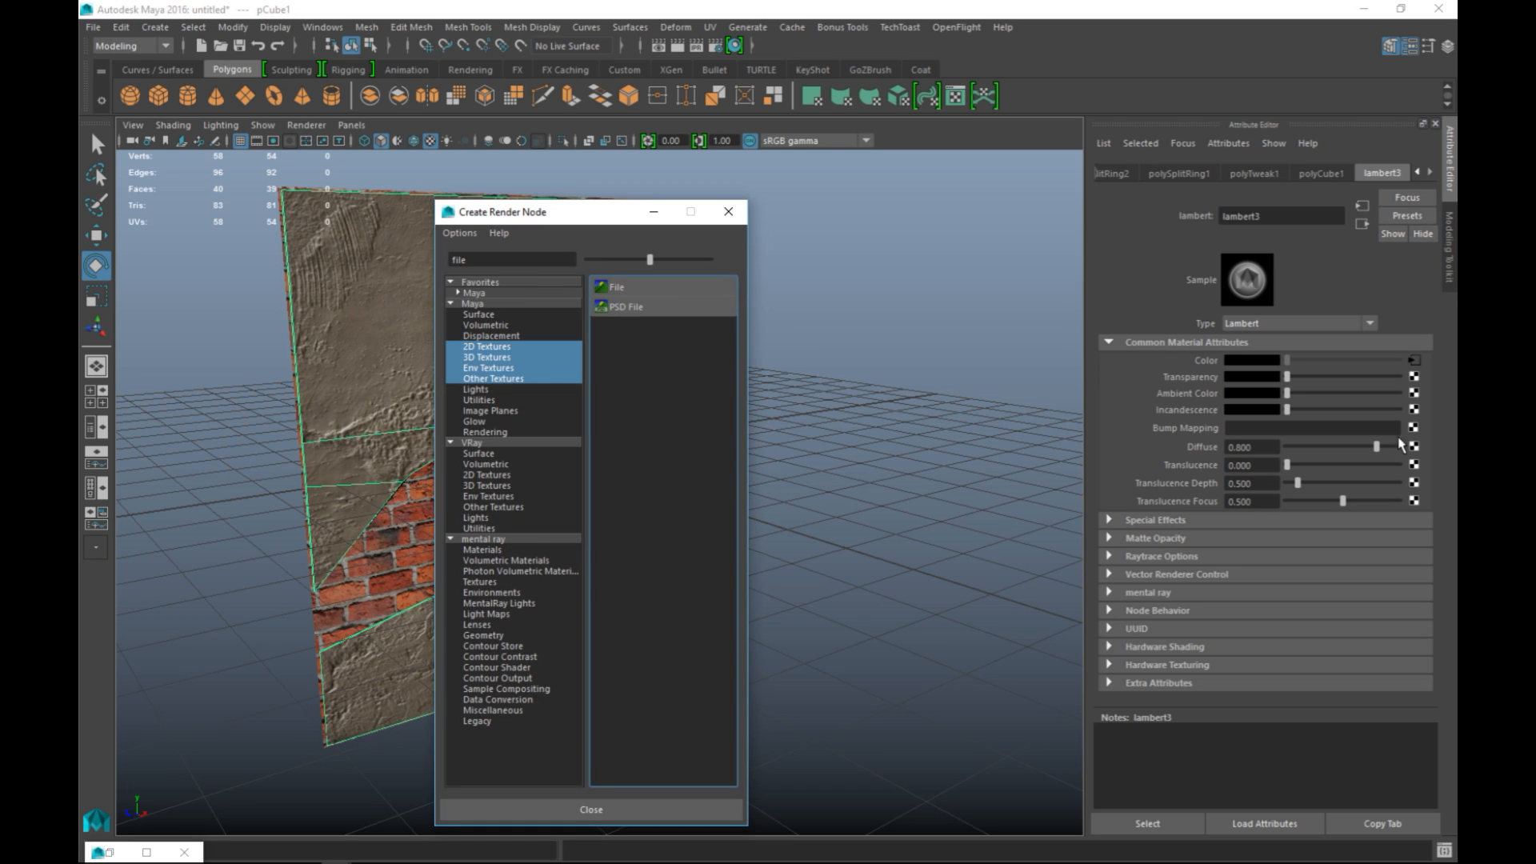
{"action": "left_click", "coordinate": [628, 292]}
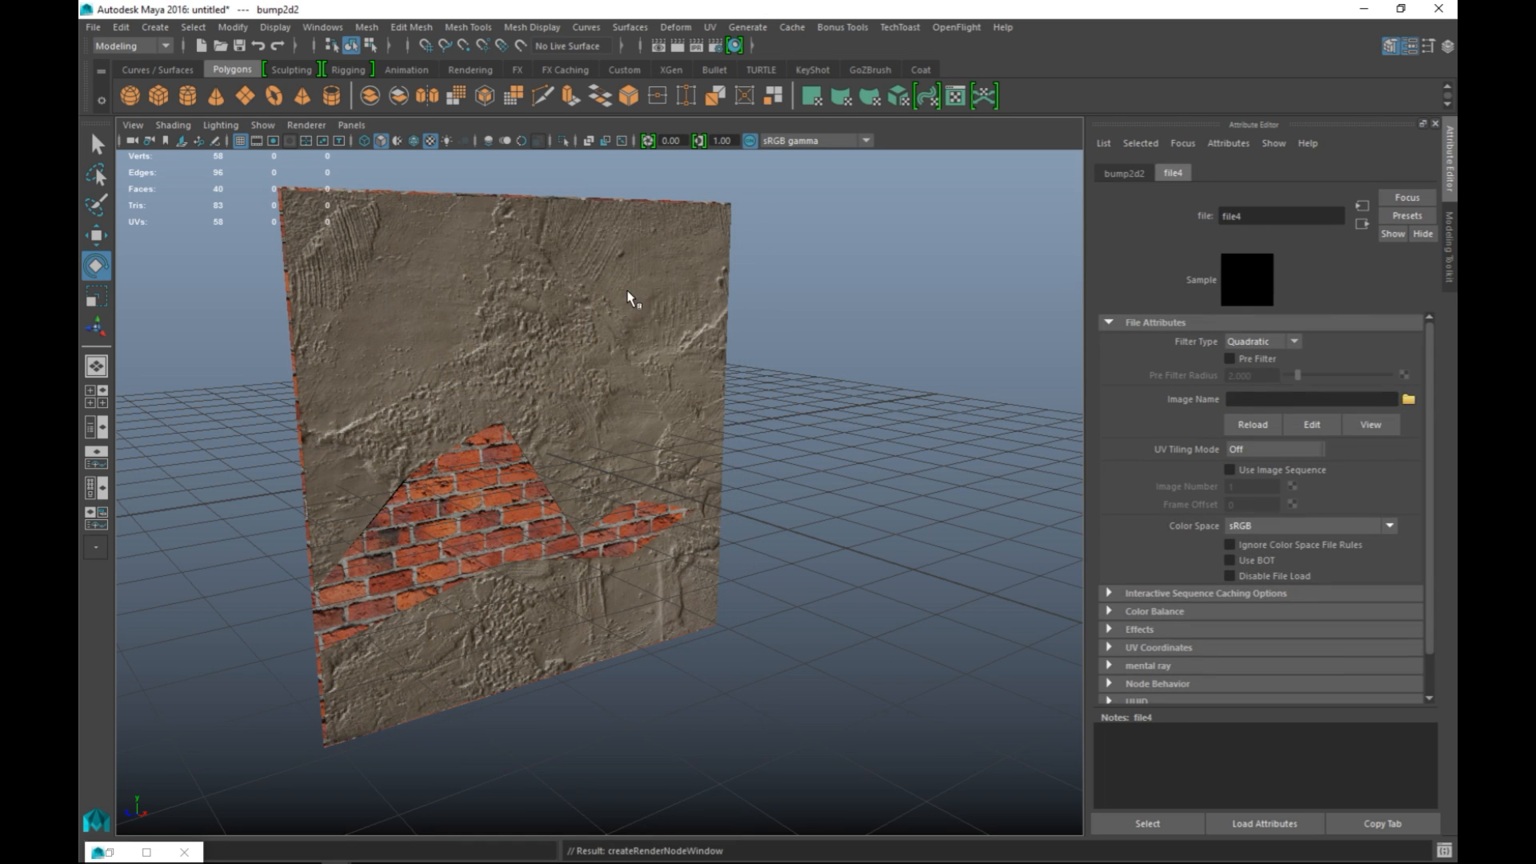
{"action": "left_click", "coordinate": [1406, 402]}
{"action": "left_click", "coordinate": [1160, 264]}
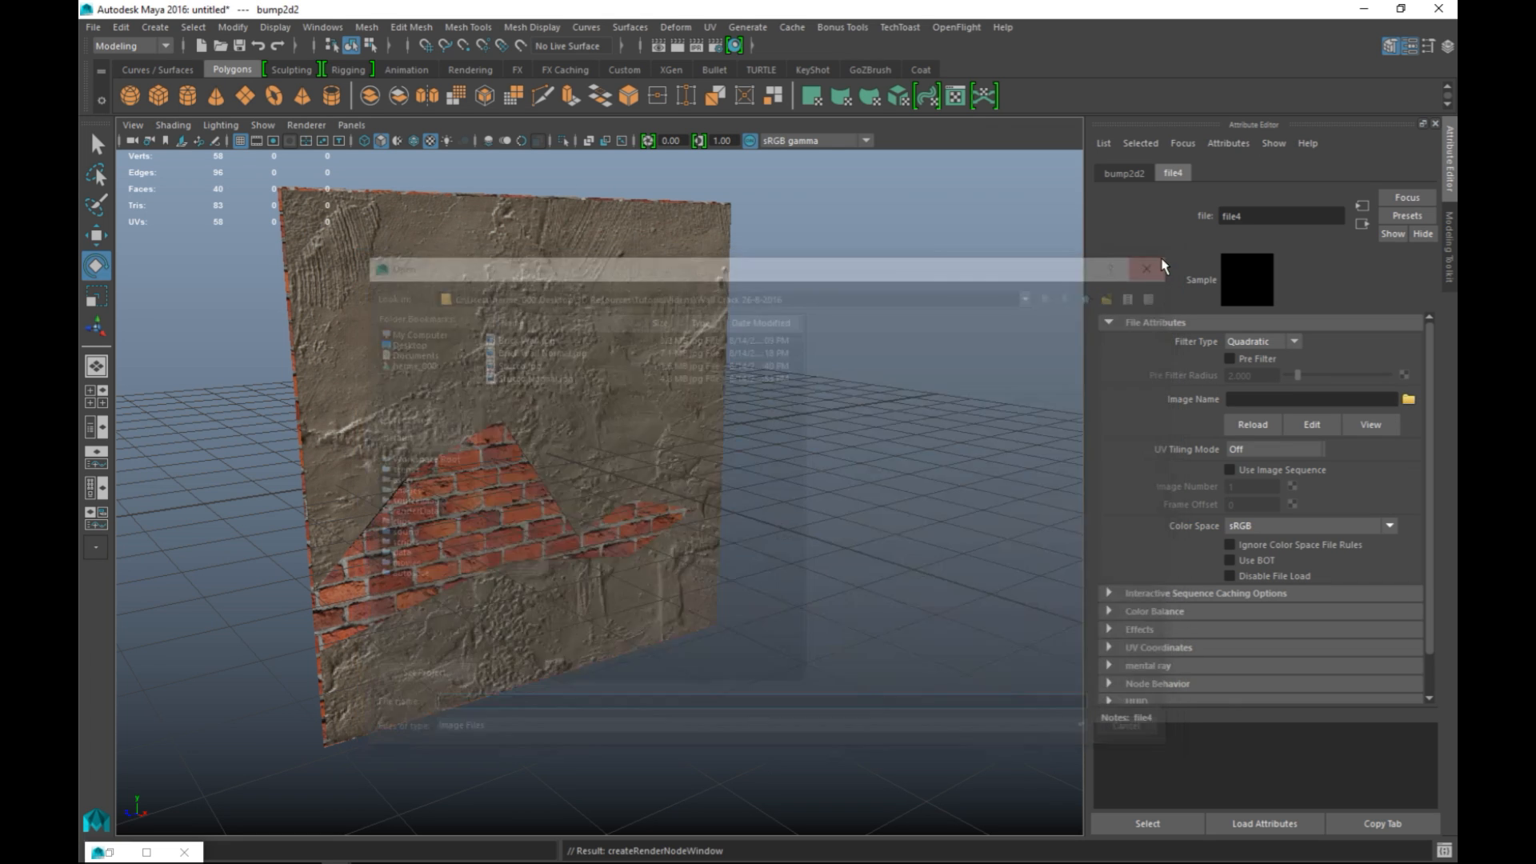
Set the bump depth of the slab's new bump node to 0.3.
{"action": "left_click", "coordinate": [1122, 175]}
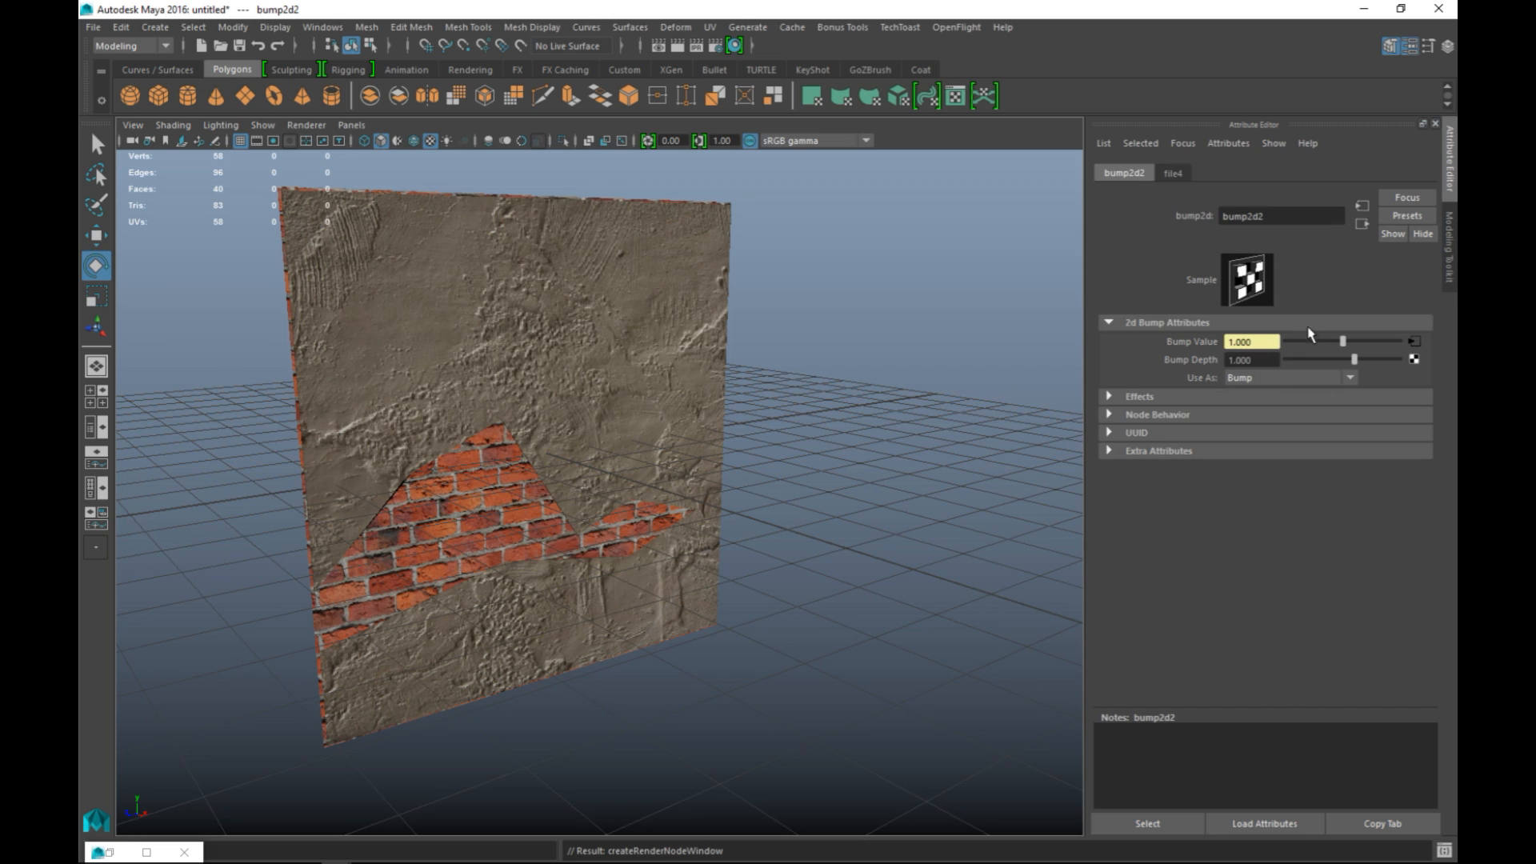
{"action": "left_click_drag", "start_coordinate": [1357, 364], "coordinate": [1337, 360]}
{"action": "double_click", "coordinate": [1251, 360]}
{"action": "type", "text": "0.3"}
{"action": "key", "text": "Return"}
Load Stucco Normal.jpg as the image of the bump node's file texture.
{"action": "left_click", "coordinate": [1173, 174]}
{"action": "left_click", "coordinate": [1408, 400]}
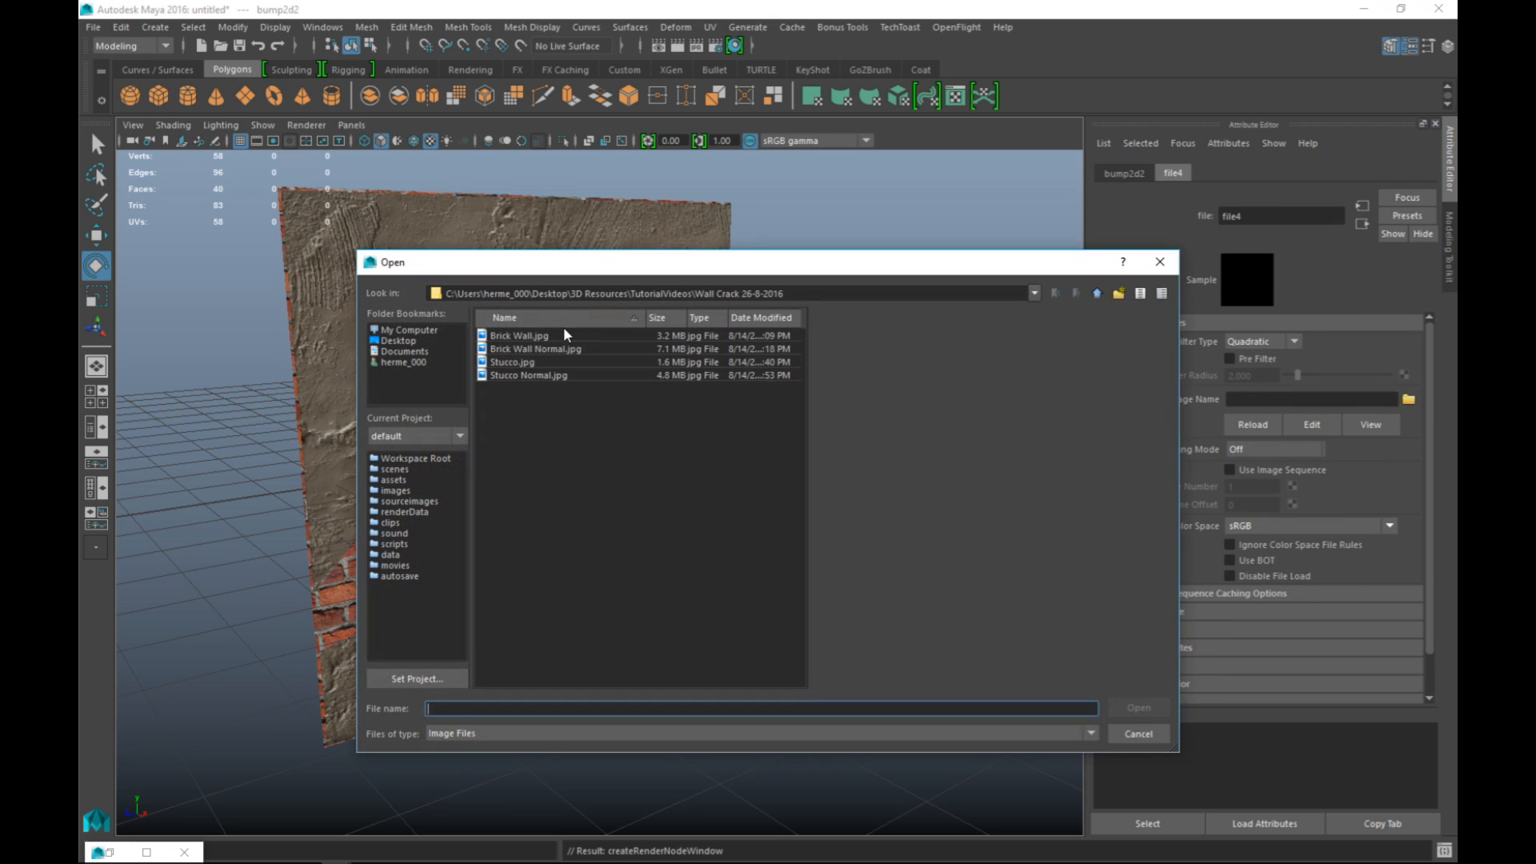
{"action": "left_click", "coordinate": [502, 375]}
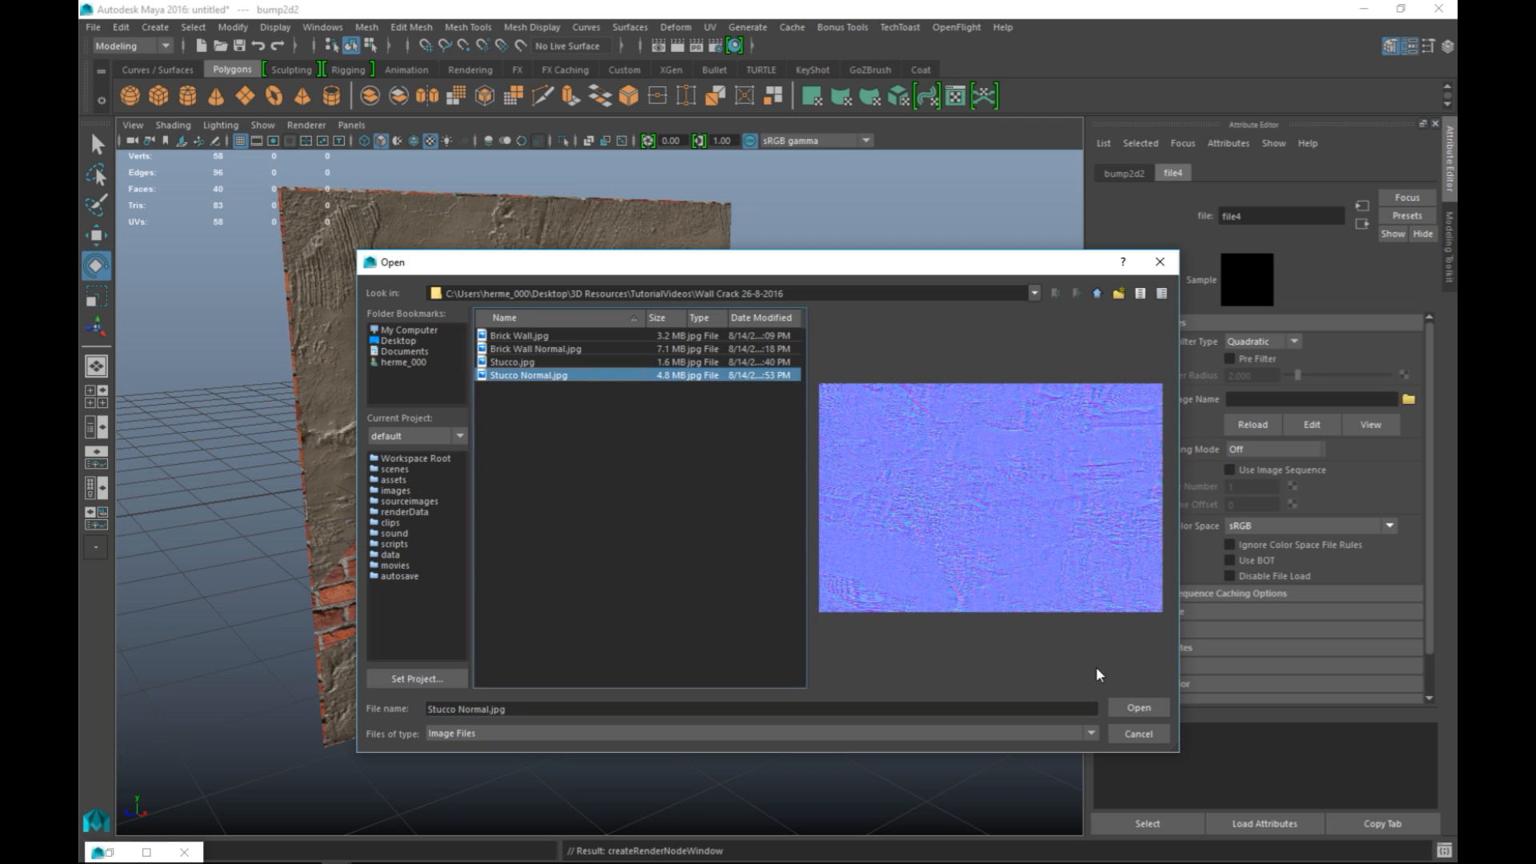
{"action": "left_click", "coordinate": [1136, 708]}
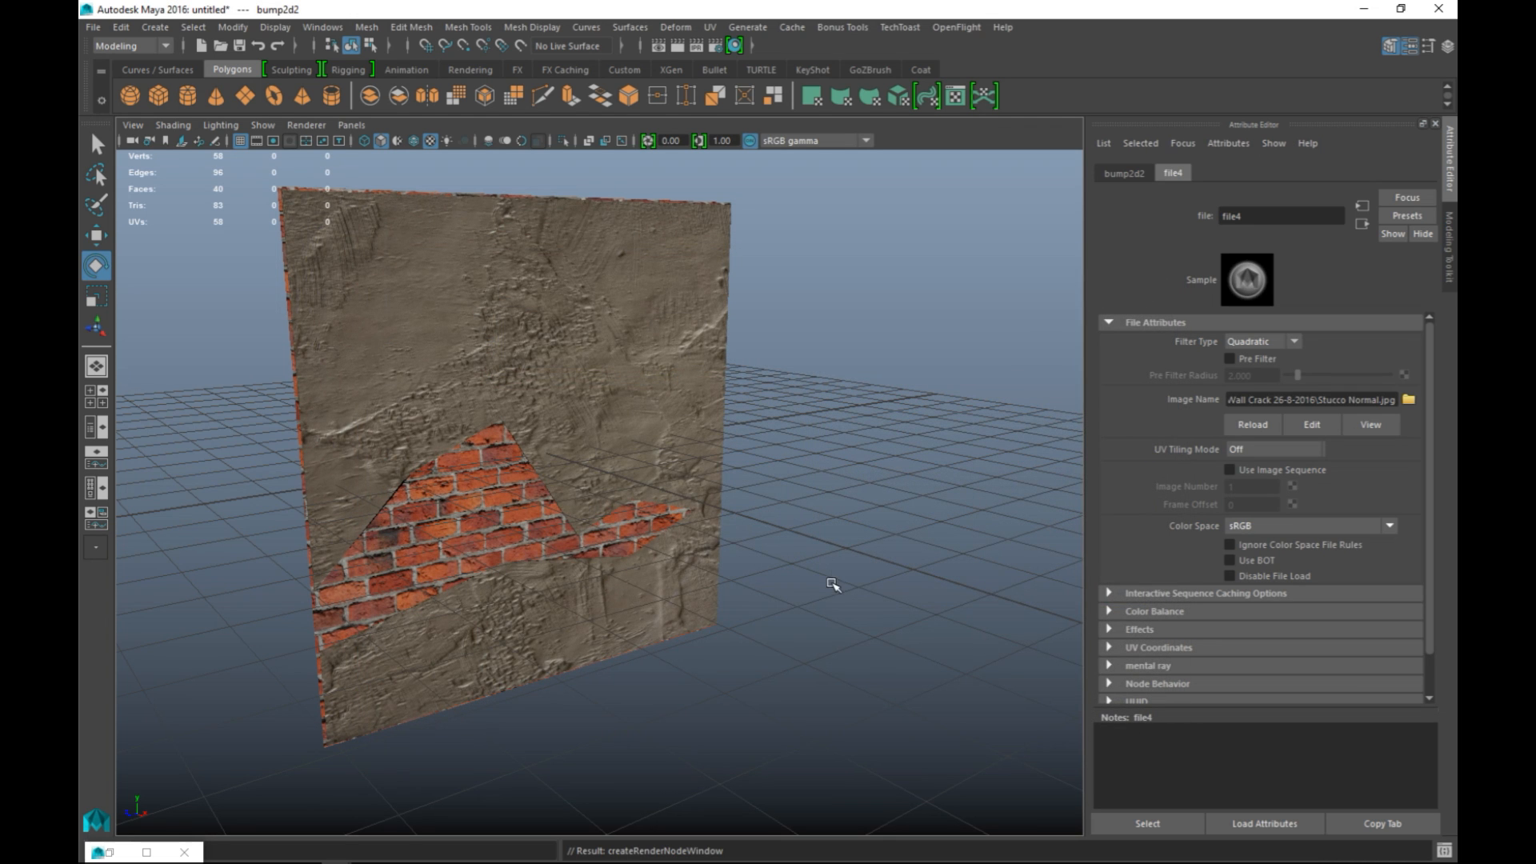
Reduce the stucco's bump depth to 0.1 while checking the wall surface up close.
{"action": "scroll", "coordinate": [803, 404], "scroll_direction": "up", "scroll_amount": 5}
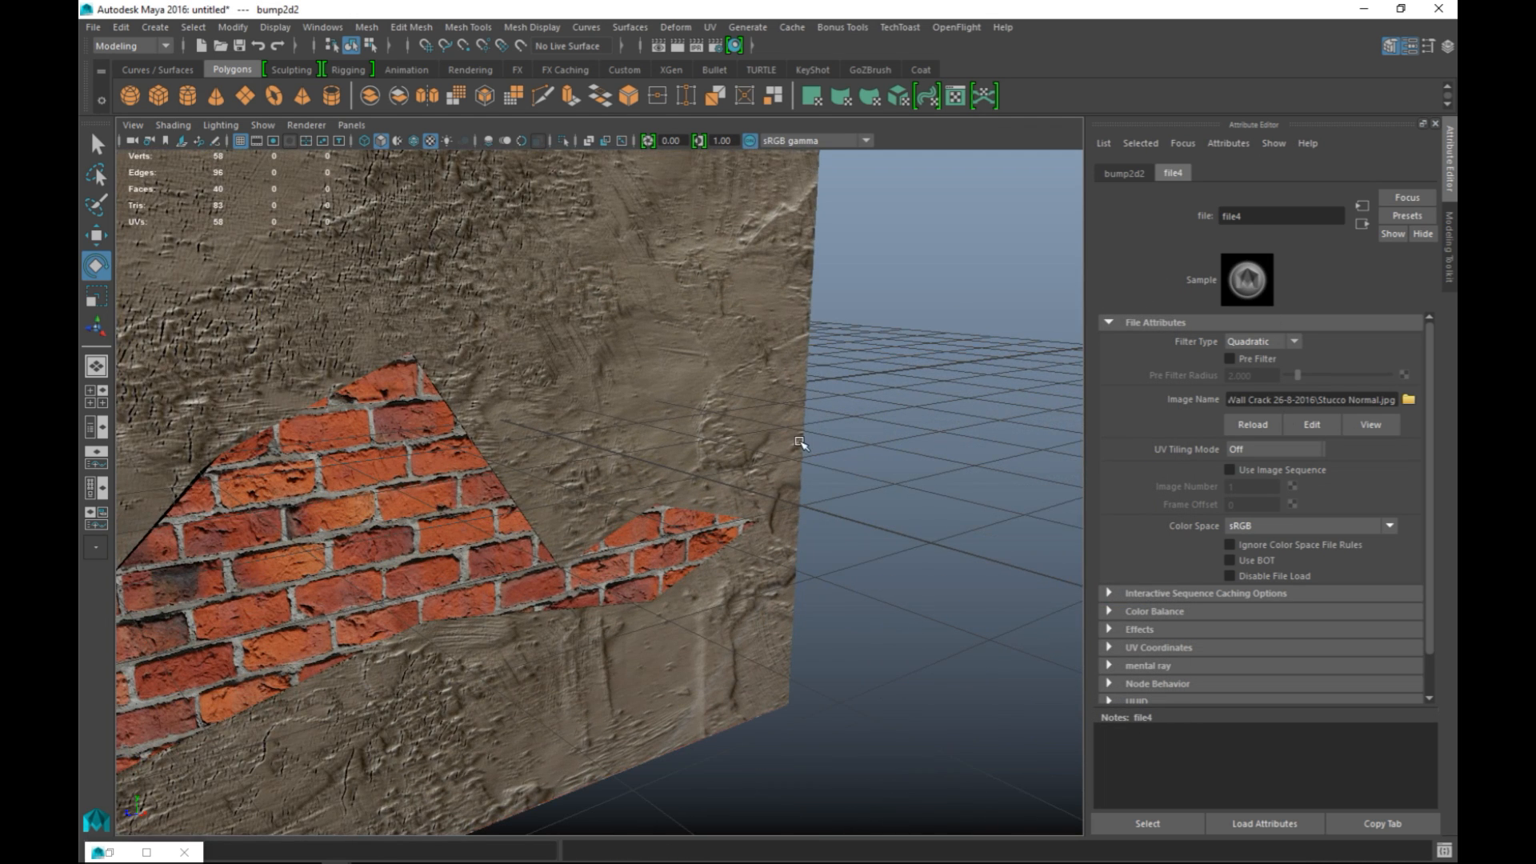
{"action": "scroll", "coordinate": [787, 524], "scroll_direction": "up", "scroll_amount": 2}
{"action": "left_click_drag", "start_coordinate": [788, 528], "coordinate": [879, 559], "text": "alt"}
{"action": "left_click", "coordinate": [1123, 174]}
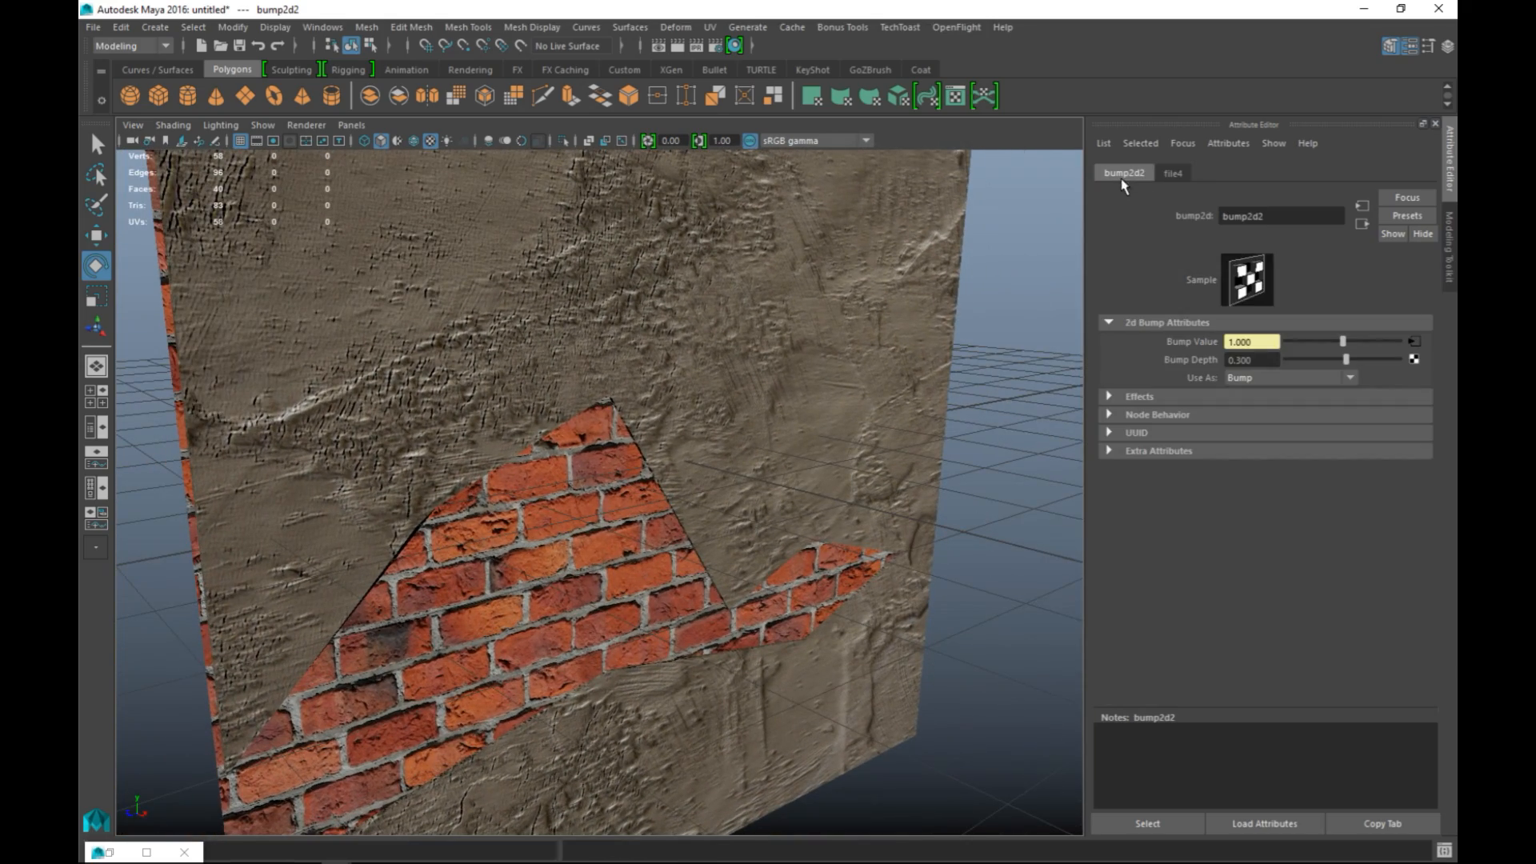
{"action": "double_click", "coordinate": [1270, 359]}
{"action": "type", "text": "0.1"}
{"action": "key", "text": "Return"}
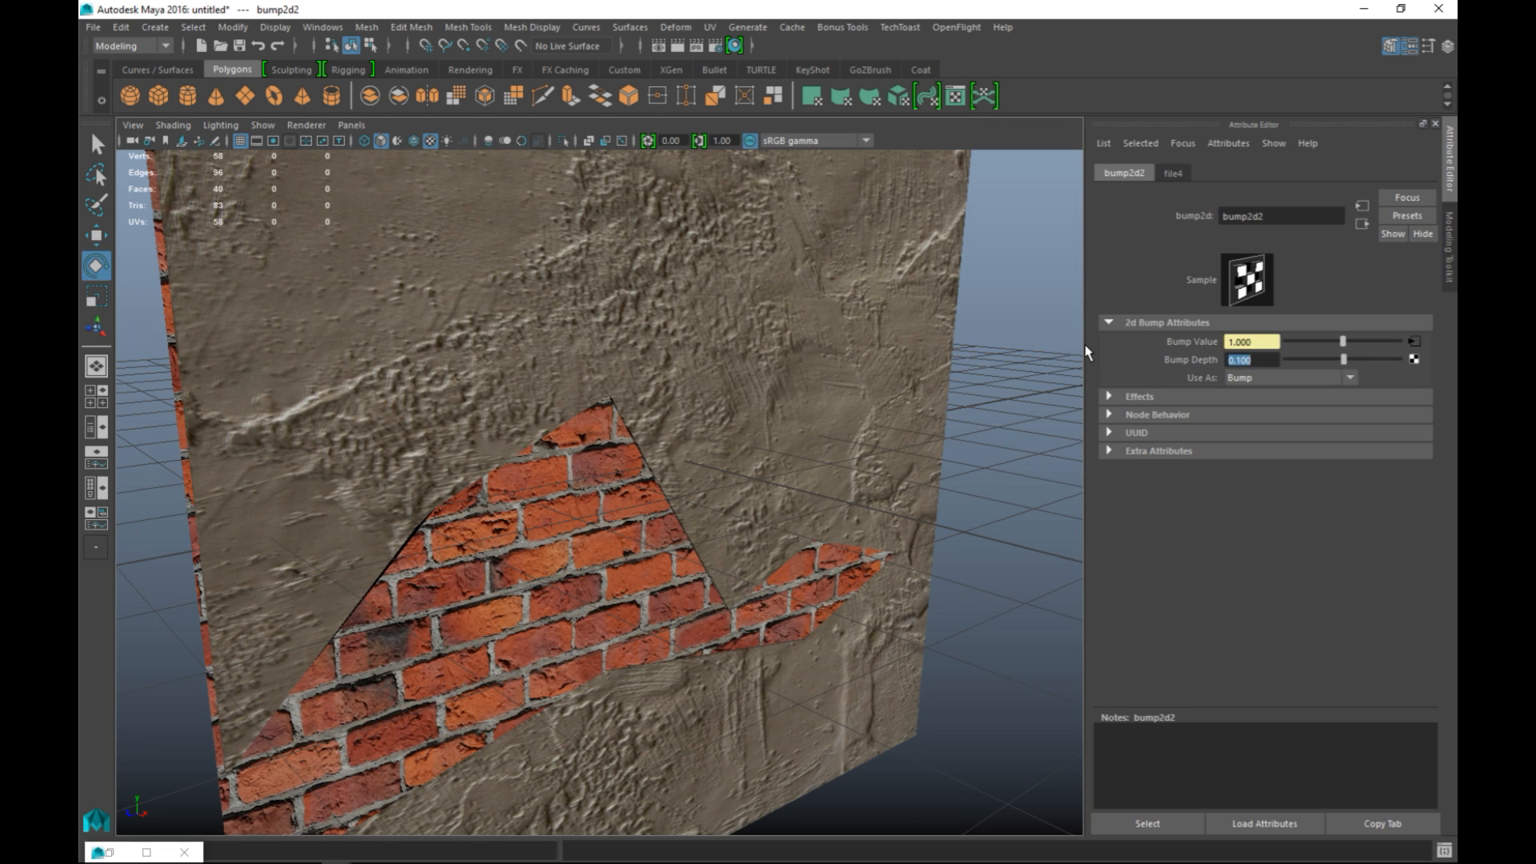
Try stucco bump depths of 0, 1.5, 1, 0.5 and 0.25, and return the value to 0.1.
{"action": "type", "text": "0"}
{"action": "key", "text": "Return"}
{"action": "type", "text": "1.5"}
{"action": "key", "text": "Return"}
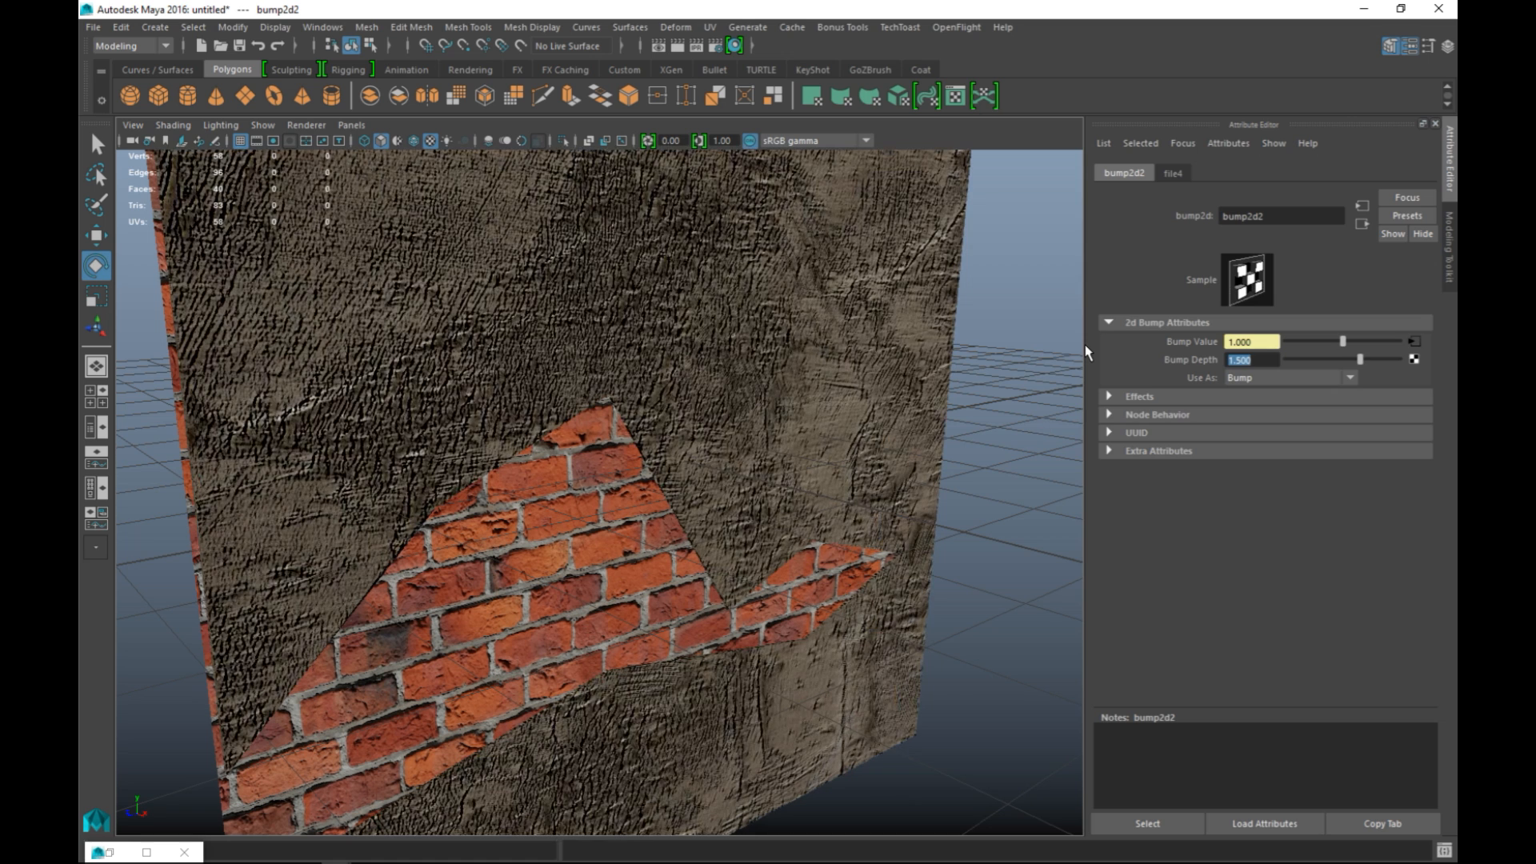
{"action": "type", "text": "1"}
{"action": "key", "text": "Return"}
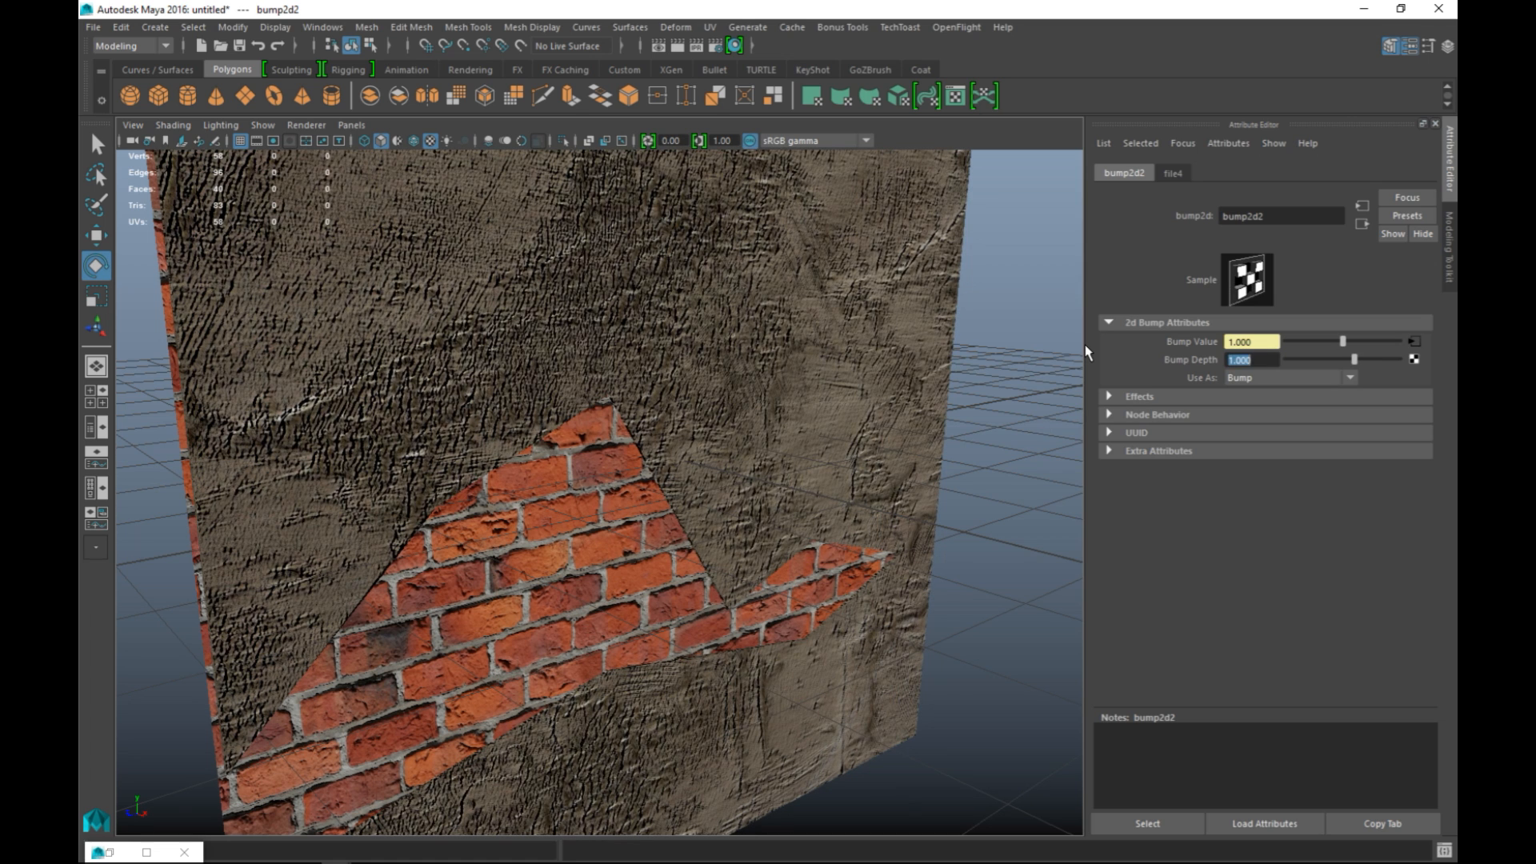
{"action": "type", "text": "0.5"}
{"action": "key", "text": "Return"}
{"action": "type", "text": "0.25"}
{"action": "key", "text": "Return"}
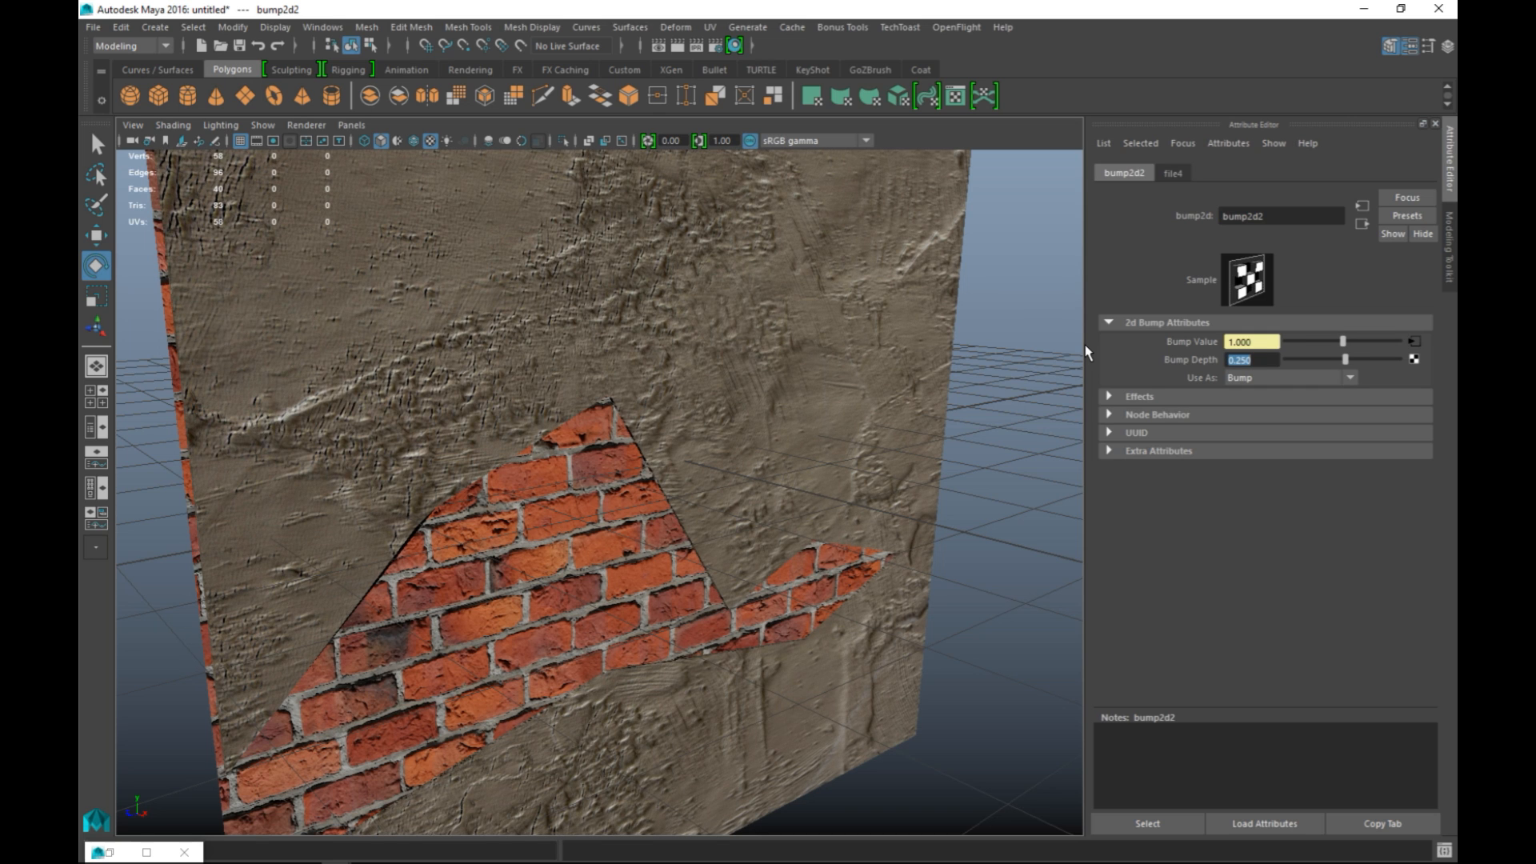
{"action": "type", "text": "0.1"}
{"action": "key", "text": "Return"}
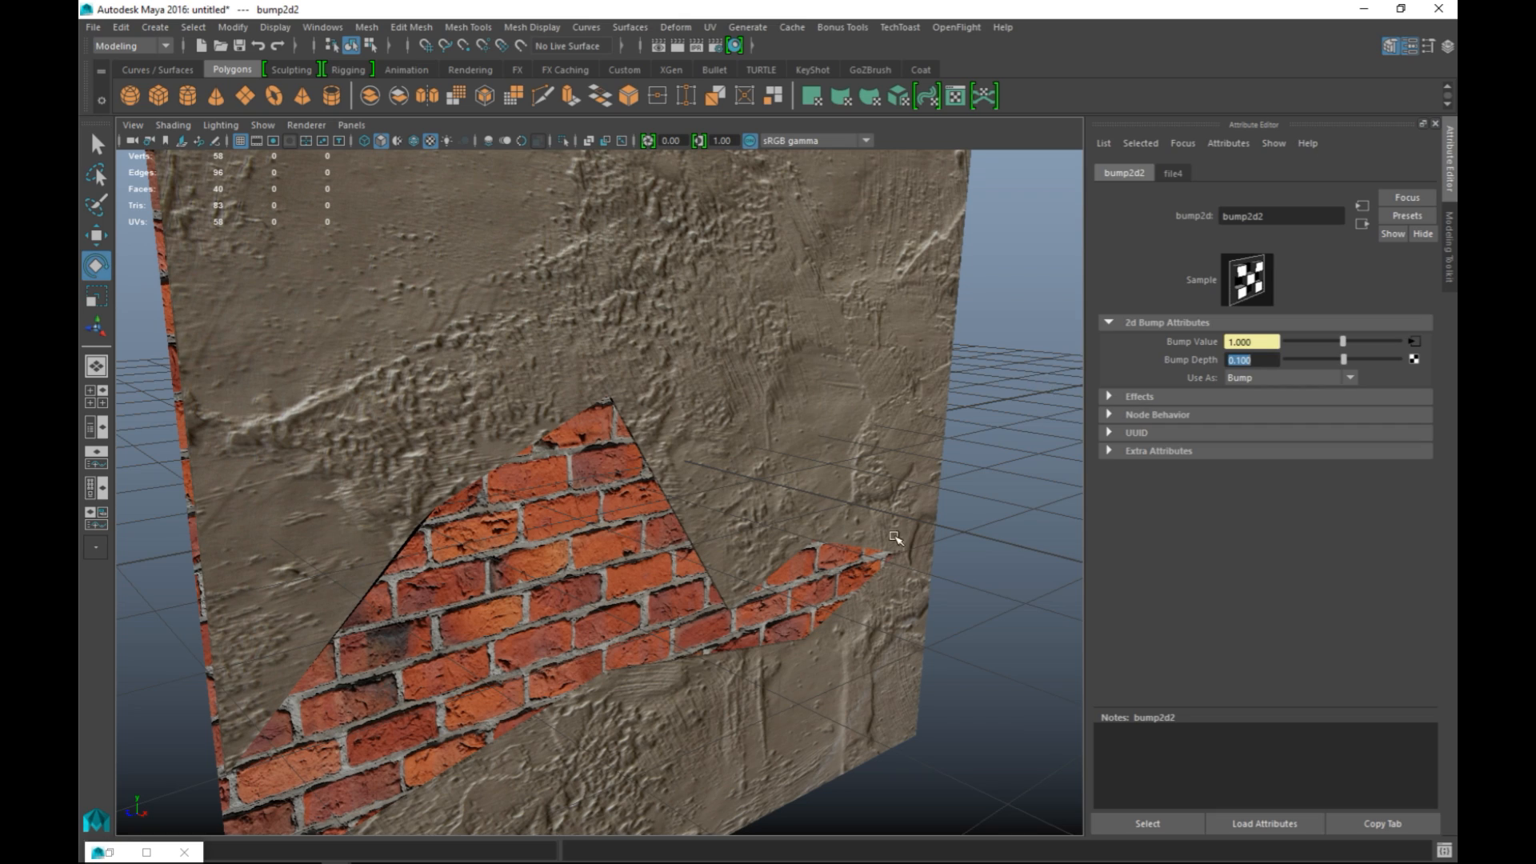
Clear the selection and create a point light in the scene.
{"action": "left_click", "coordinate": [970, 706]}
{"action": "scroll", "coordinate": [912, 627], "scroll_direction": "down", "scroll_amount": 5}
{"action": "scroll", "coordinate": [908, 646], "scroll_direction": "up", "scroll_amount": 5}
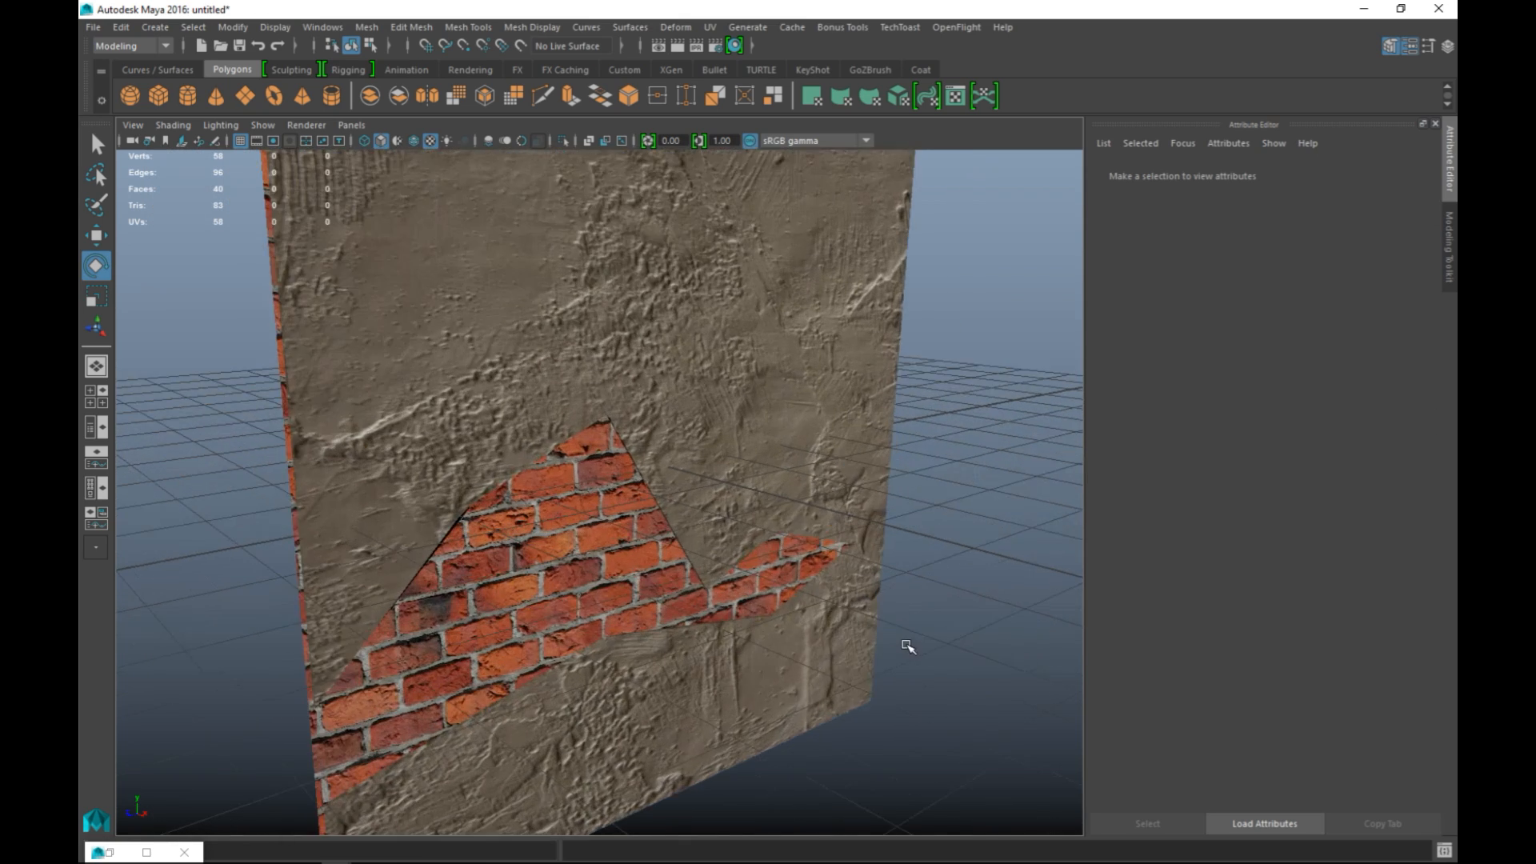
{"action": "mouse_move", "coordinate": [906, 644]}
{"action": "left_mouse_down", "text": "alt"}
{"action": "mouse_move", "coordinate": [855, 617]}
{"action": "mouse_move", "coordinate": [873, 658]}
{"action": "mouse_move", "coordinate": [902, 657]}
{"action": "left_mouse_up", "text": "alt"}
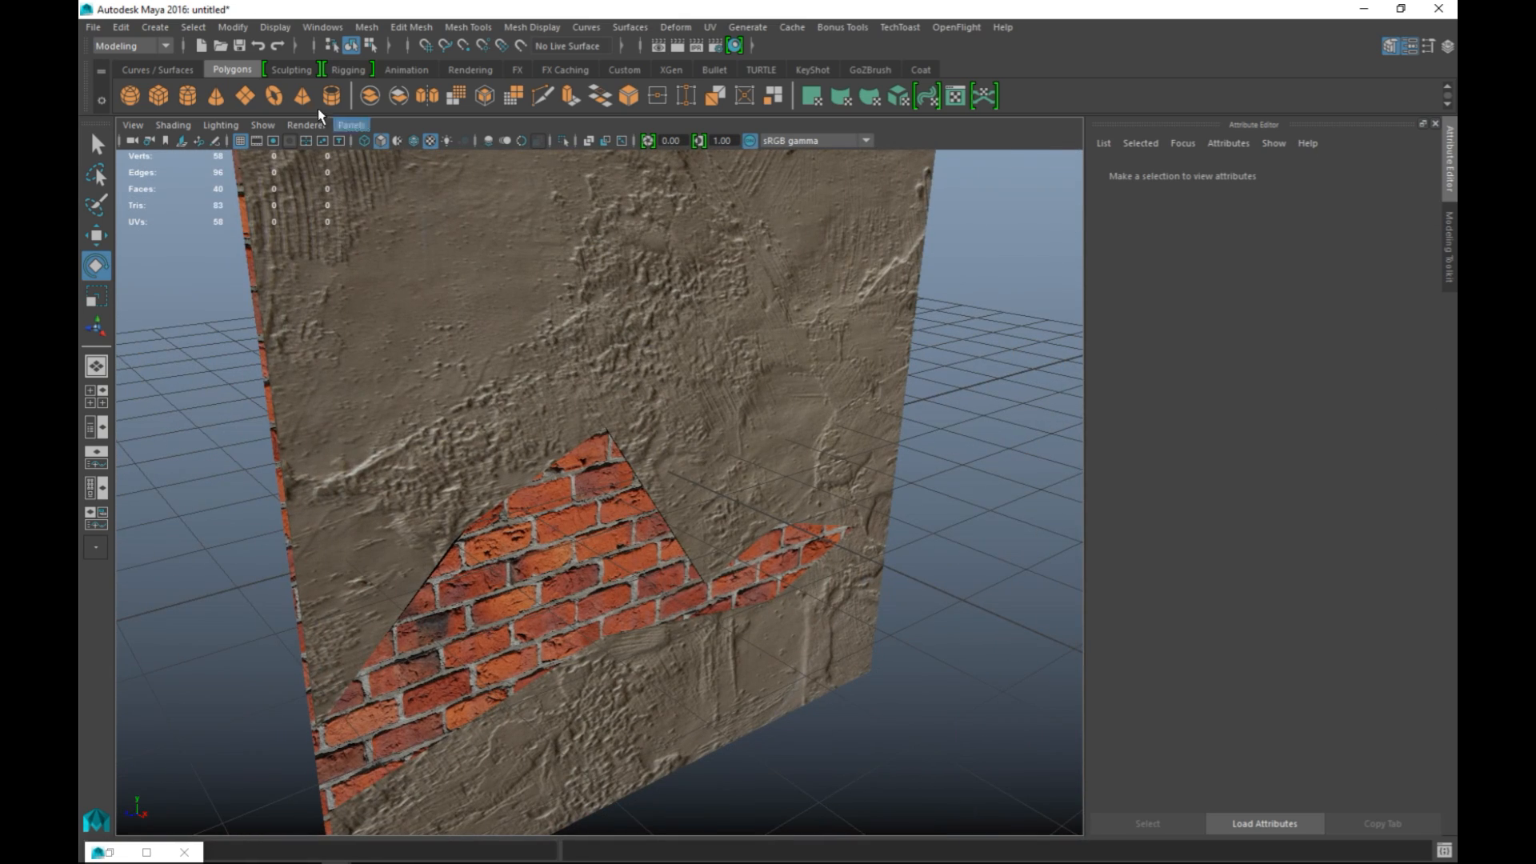
{"action": "left_click", "coordinate": [156, 27]}
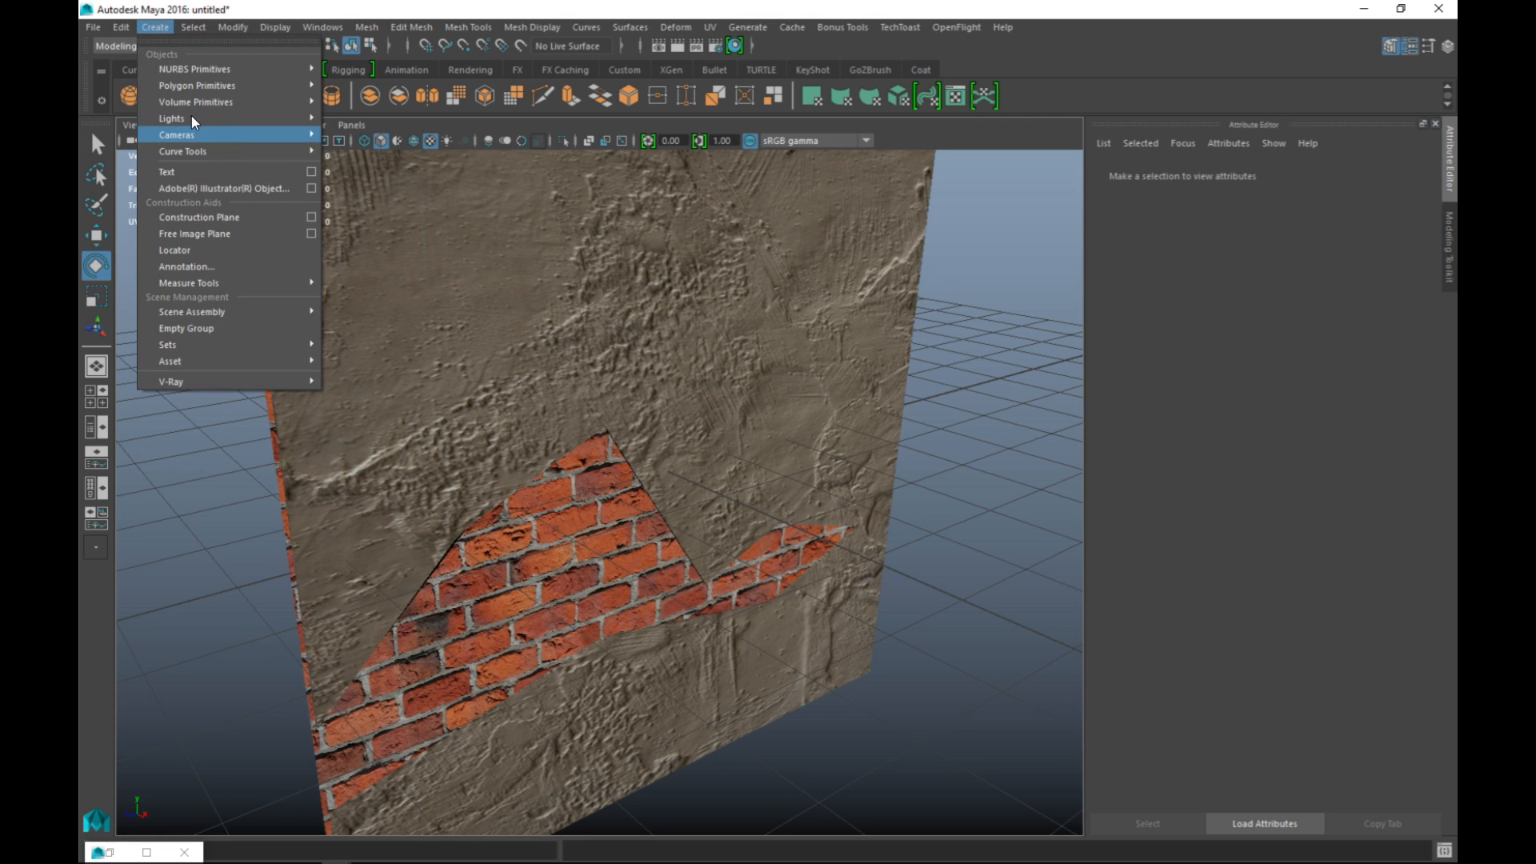
{"action": "mouse_move", "coordinate": [283, 120]}
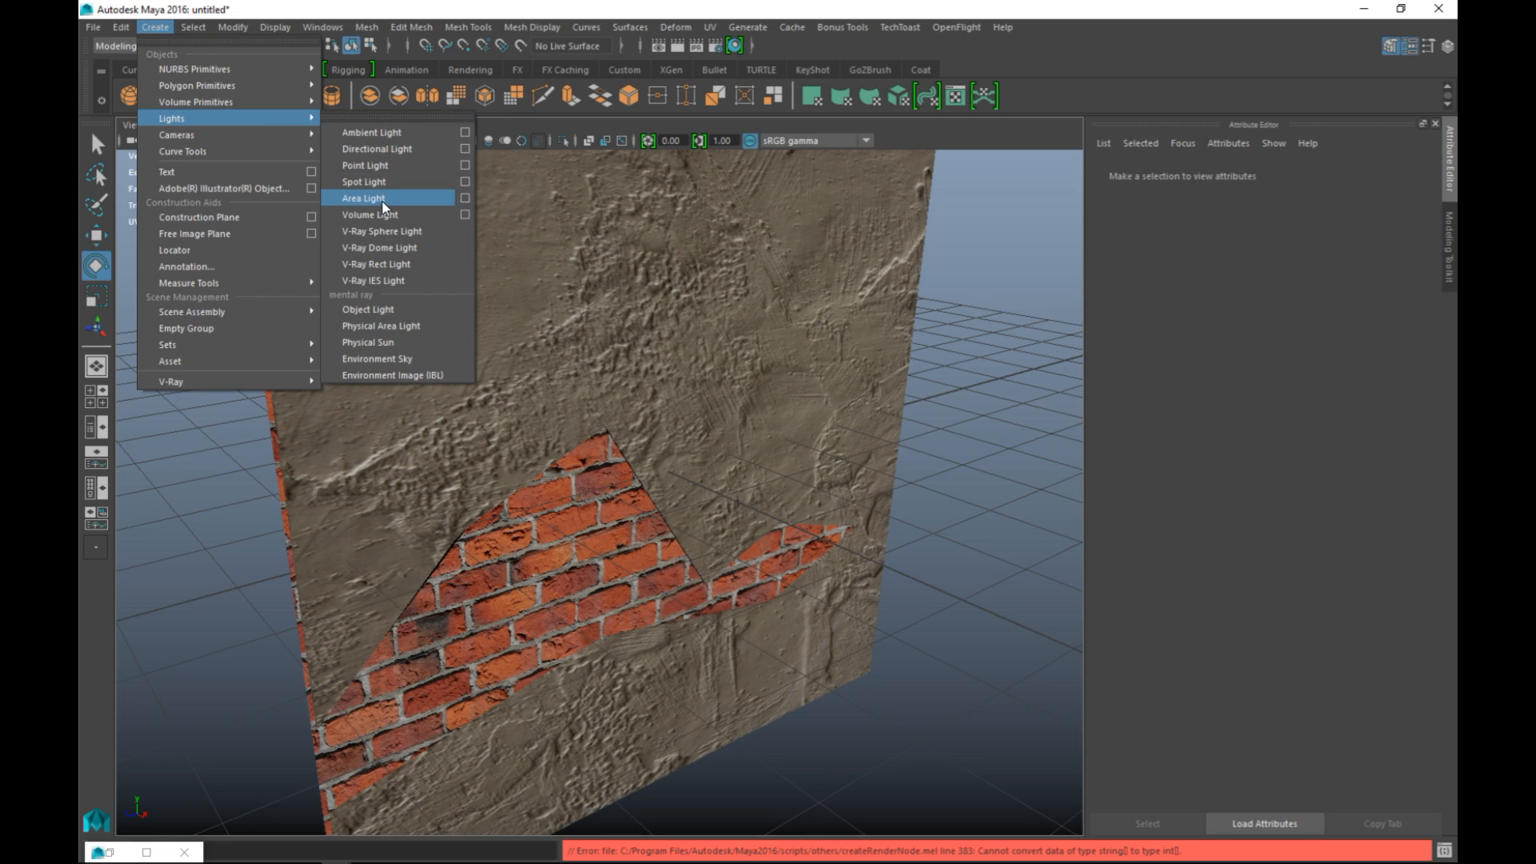
{"action": "left_click", "coordinate": [381, 167]}
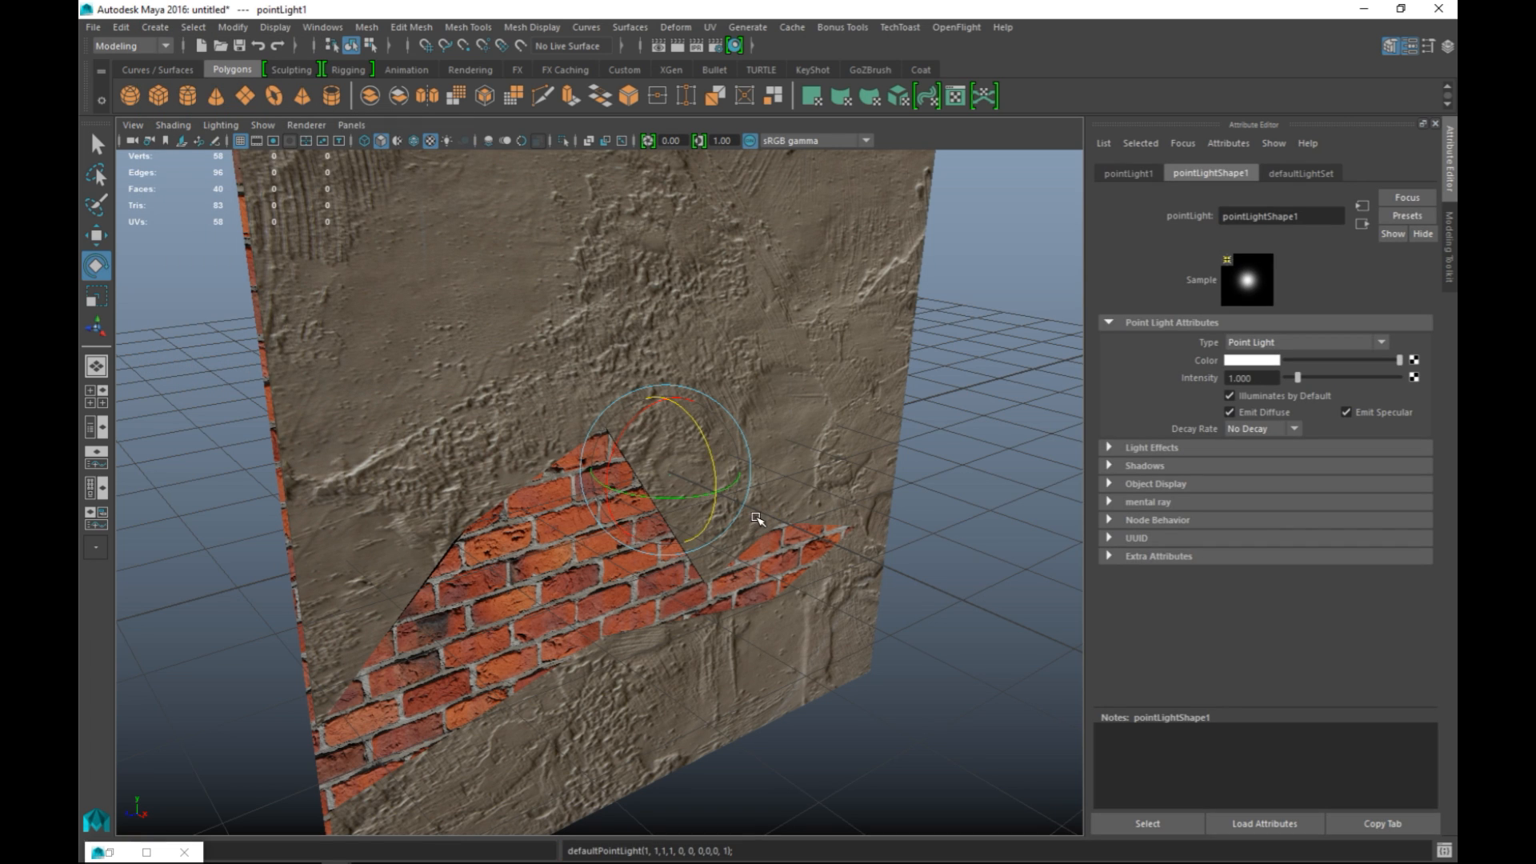
Move the point light out in front of the slab, light the viewport with scene lights and raise the light slightly.
{"action": "key", "text": "w"}
{"action": "left_click_drag", "start_coordinate": [717, 491], "coordinate": [853, 568]}
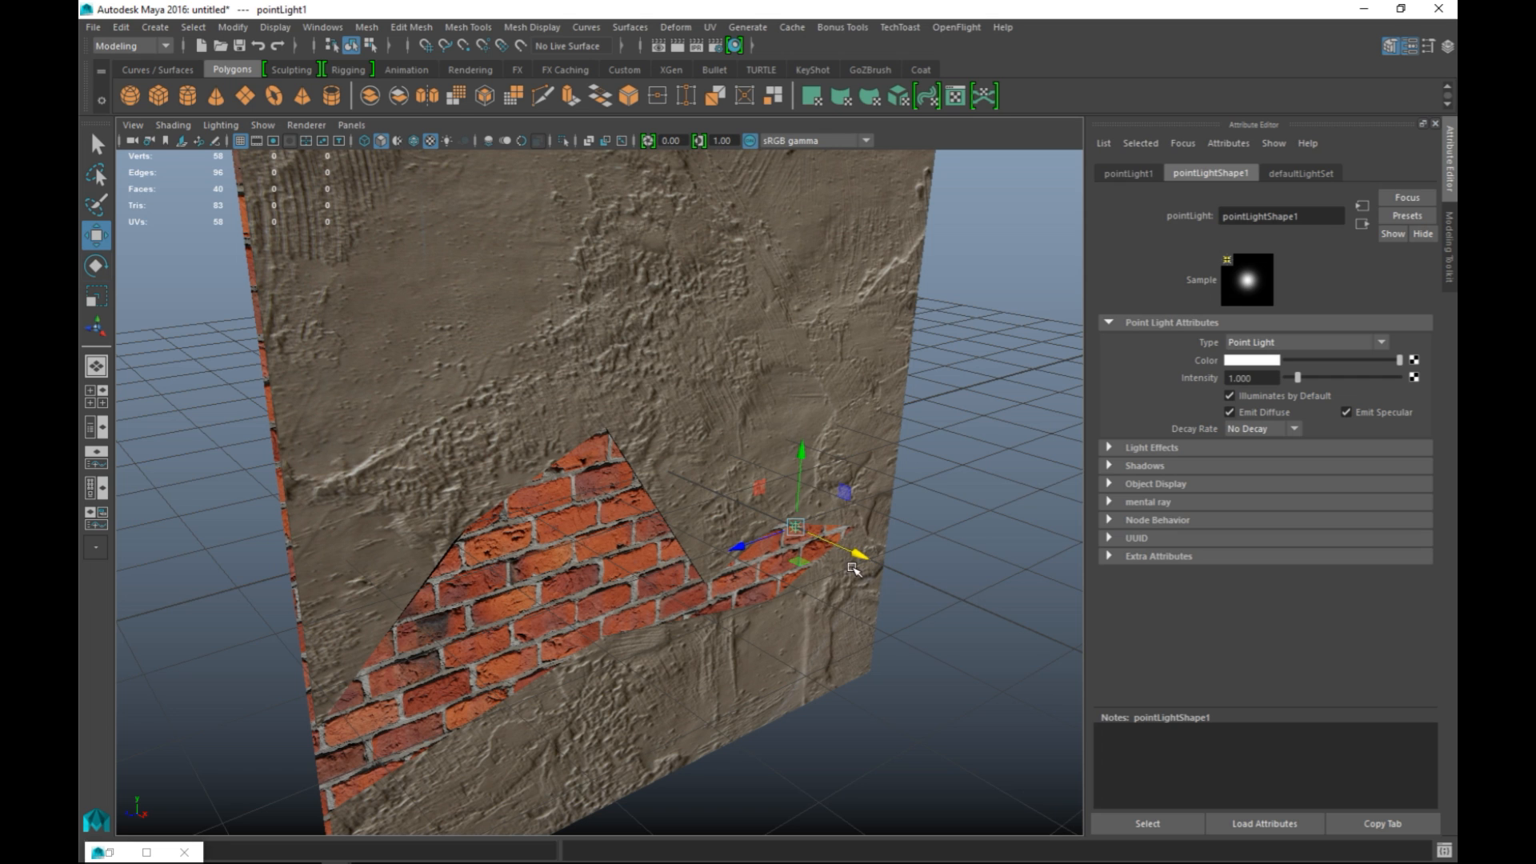
{"action": "key", "text": "7"}
{"action": "left_click_drag", "start_coordinate": [812, 460], "coordinate": [809, 408]}
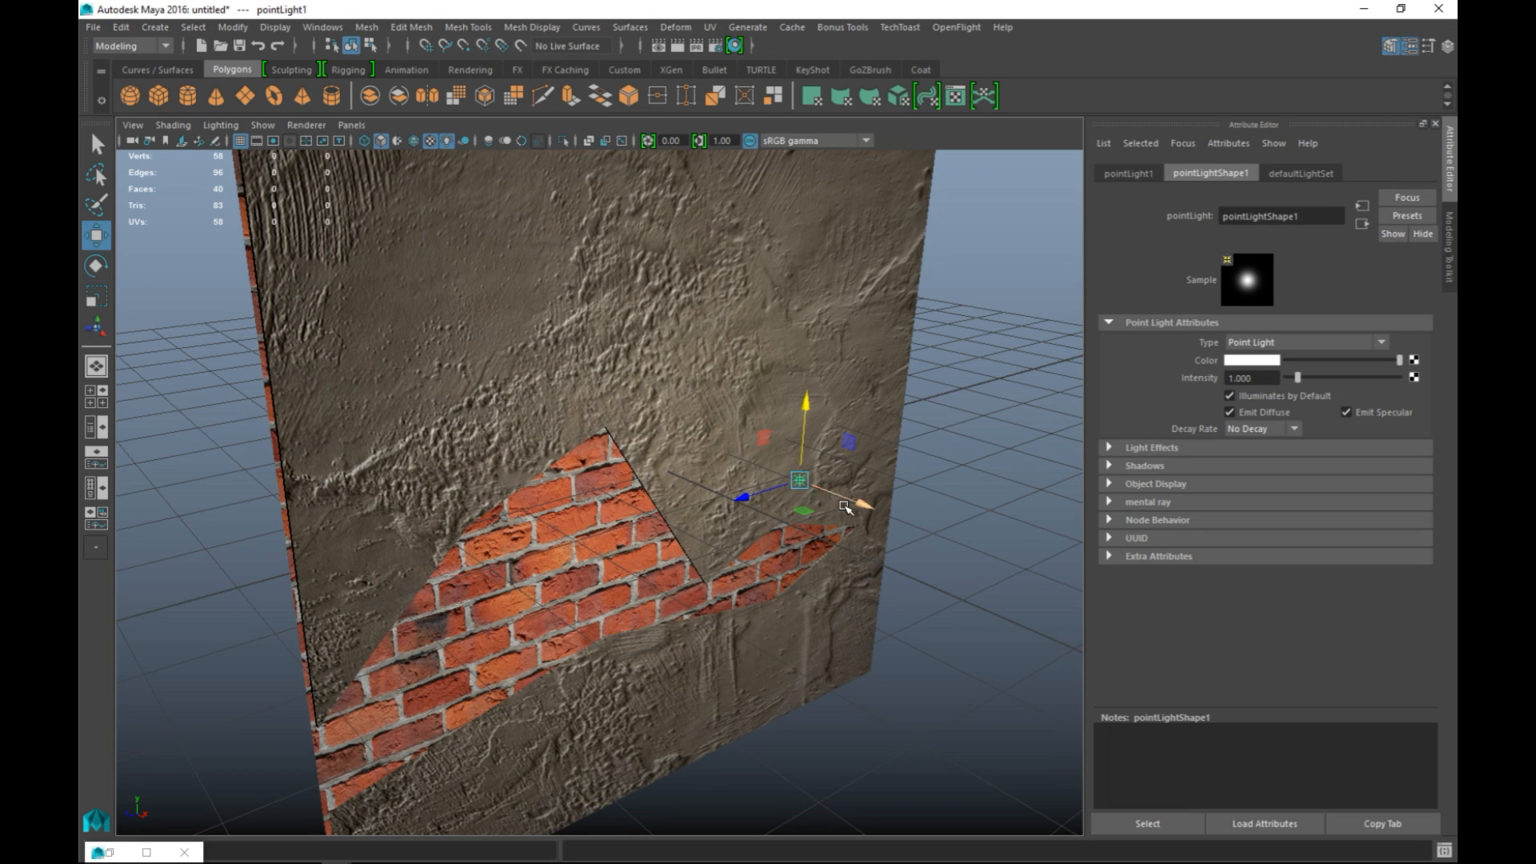
Bring the point light closer to the wall and slide it across to the sloping edge beside the crack's peak.
{"action": "left_click_drag", "start_coordinate": [855, 503], "coordinate": [761, 493]}
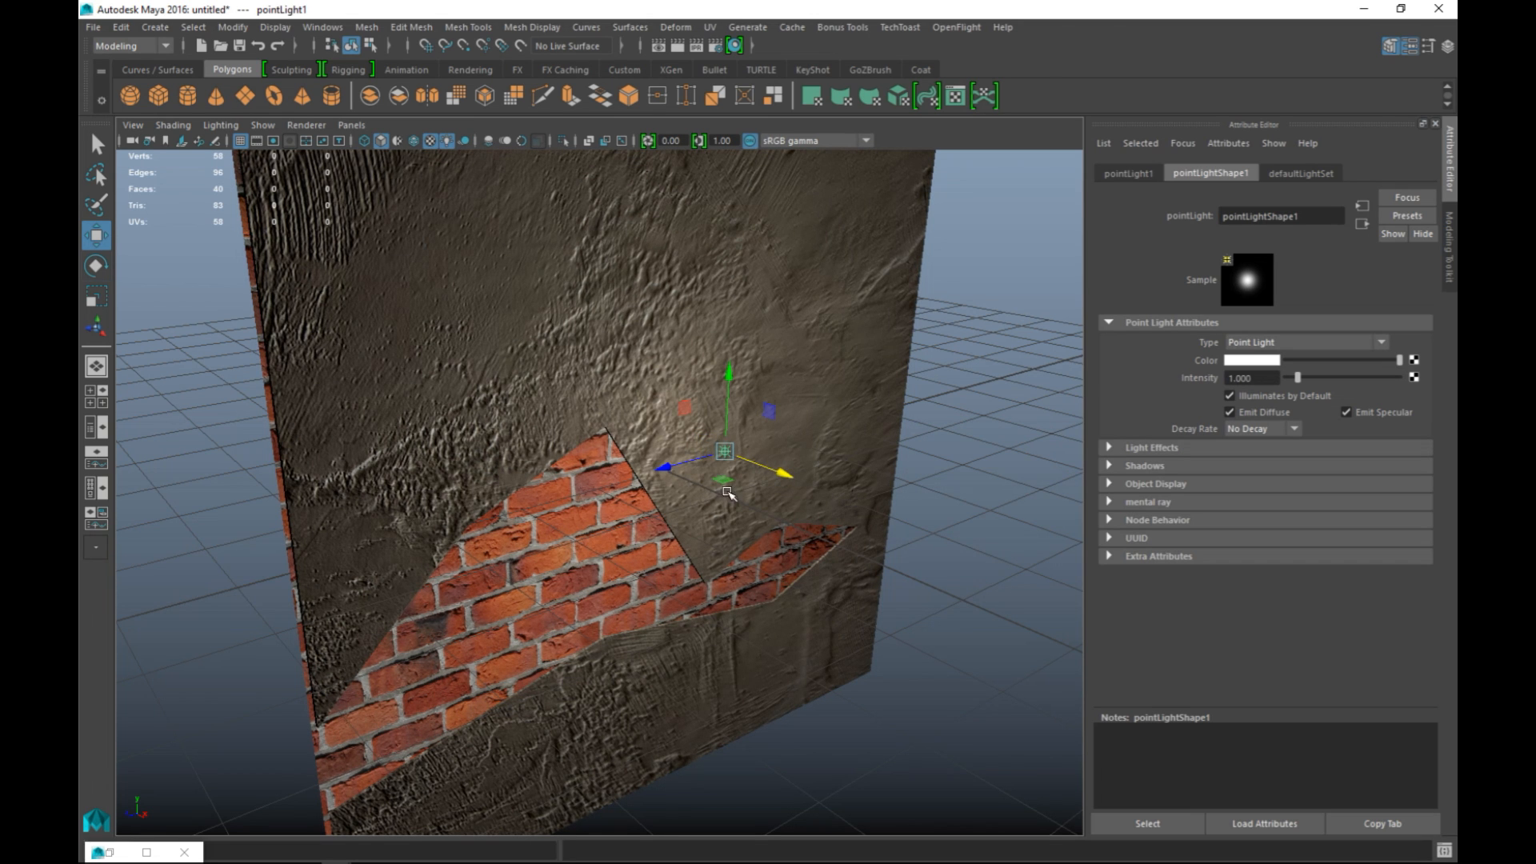
{"action": "left_click_drag", "start_coordinate": [661, 468], "coordinate": [545, 562]}
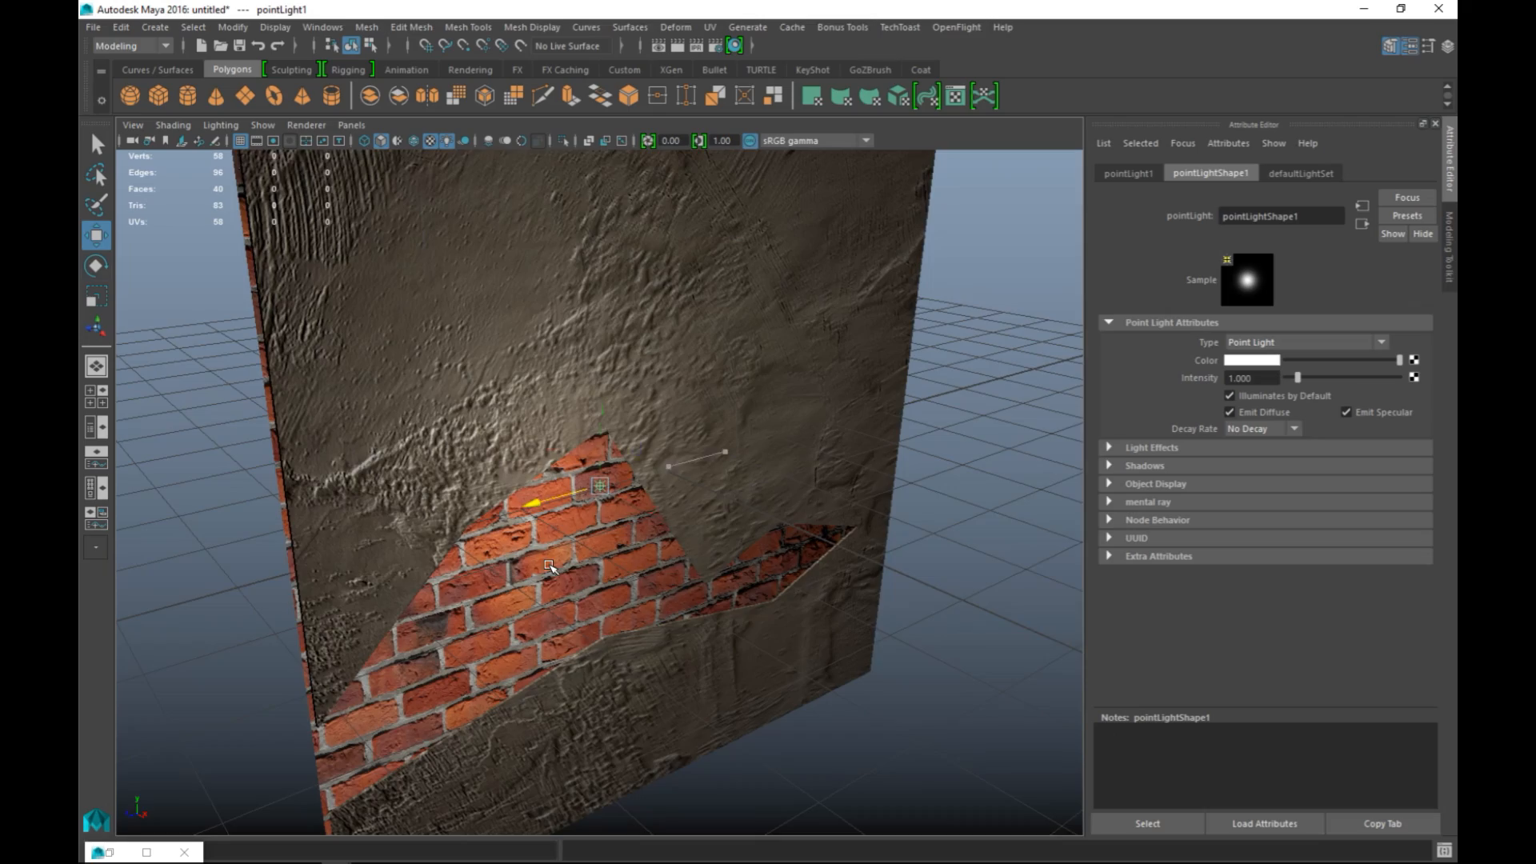
{"action": "left_click_drag", "start_coordinate": [645, 647], "coordinate": [528, 502], "text": "alt"}
{"action": "scroll", "coordinate": [635, 594], "scroll_direction": "up", "scroll_amount": 6}
{"action": "mouse_move", "coordinate": [263, 284]}
{"action": "left_mouse_down"}
{"action": "mouse_move", "coordinate": [341, 314]}
{"action": "mouse_move", "coordinate": [326, 339]}
{"action": "mouse_move", "coordinate": [266, 364]}
{"action": "left_mouse_up"}
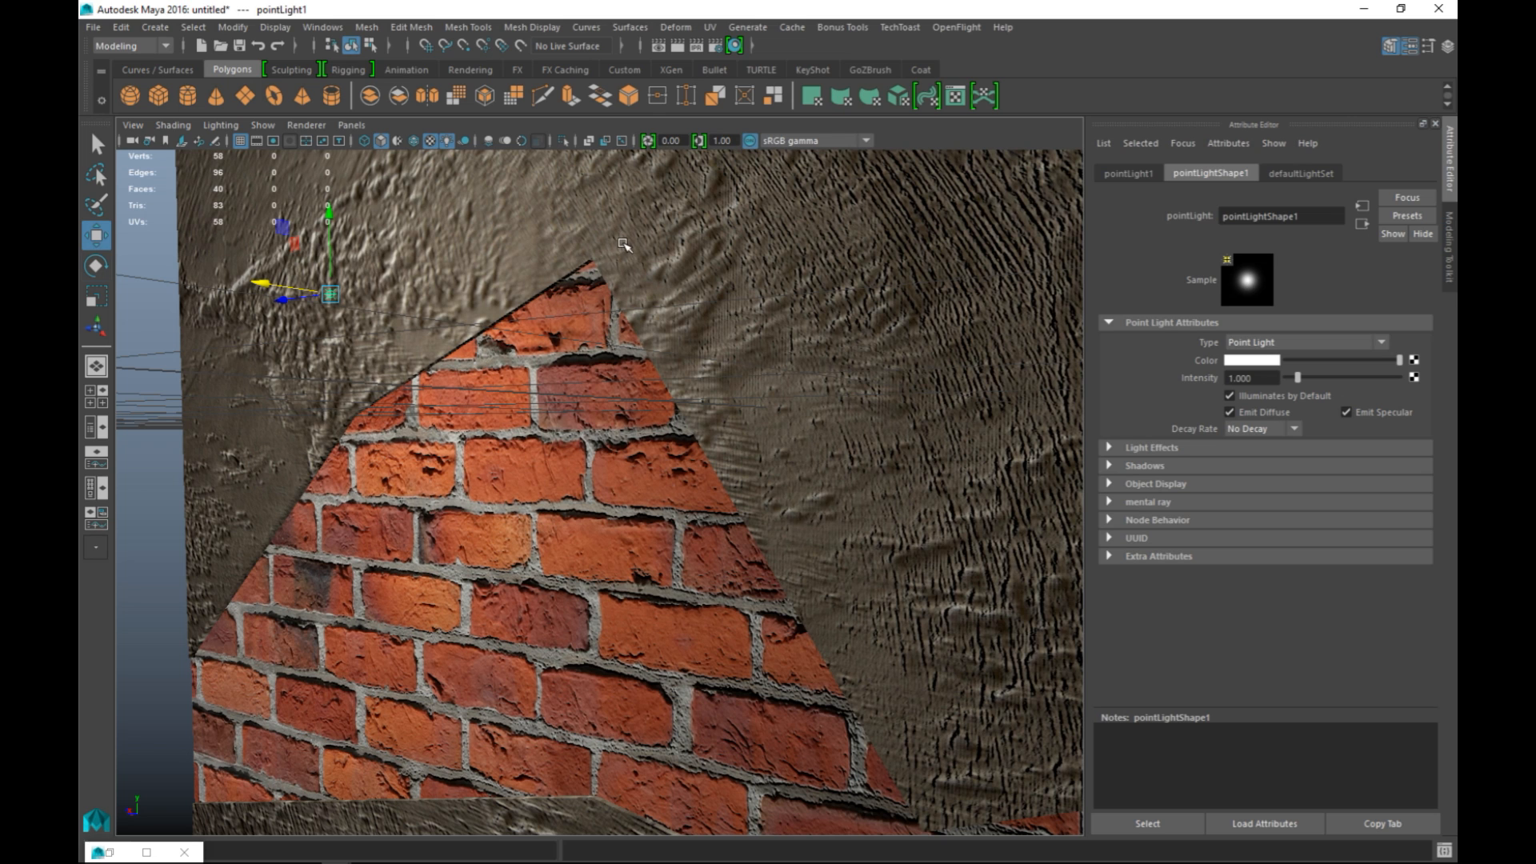
Slide the point light across the wall to the crack's narrow end and lower it to the crack's height.
{"action": "scroll", "coordinate": [472, 544], "scroll_direction": "down", "scroll_amount": 5}
{"action": "left_click_drag", "start_coordinate": [489, 457], "coordinate": [684, 489], "text": "alt"}
{"action": "middle_click_drag", "start_coordinate": [682, 488], "coordinate": [439, 484], "text": "alt"}
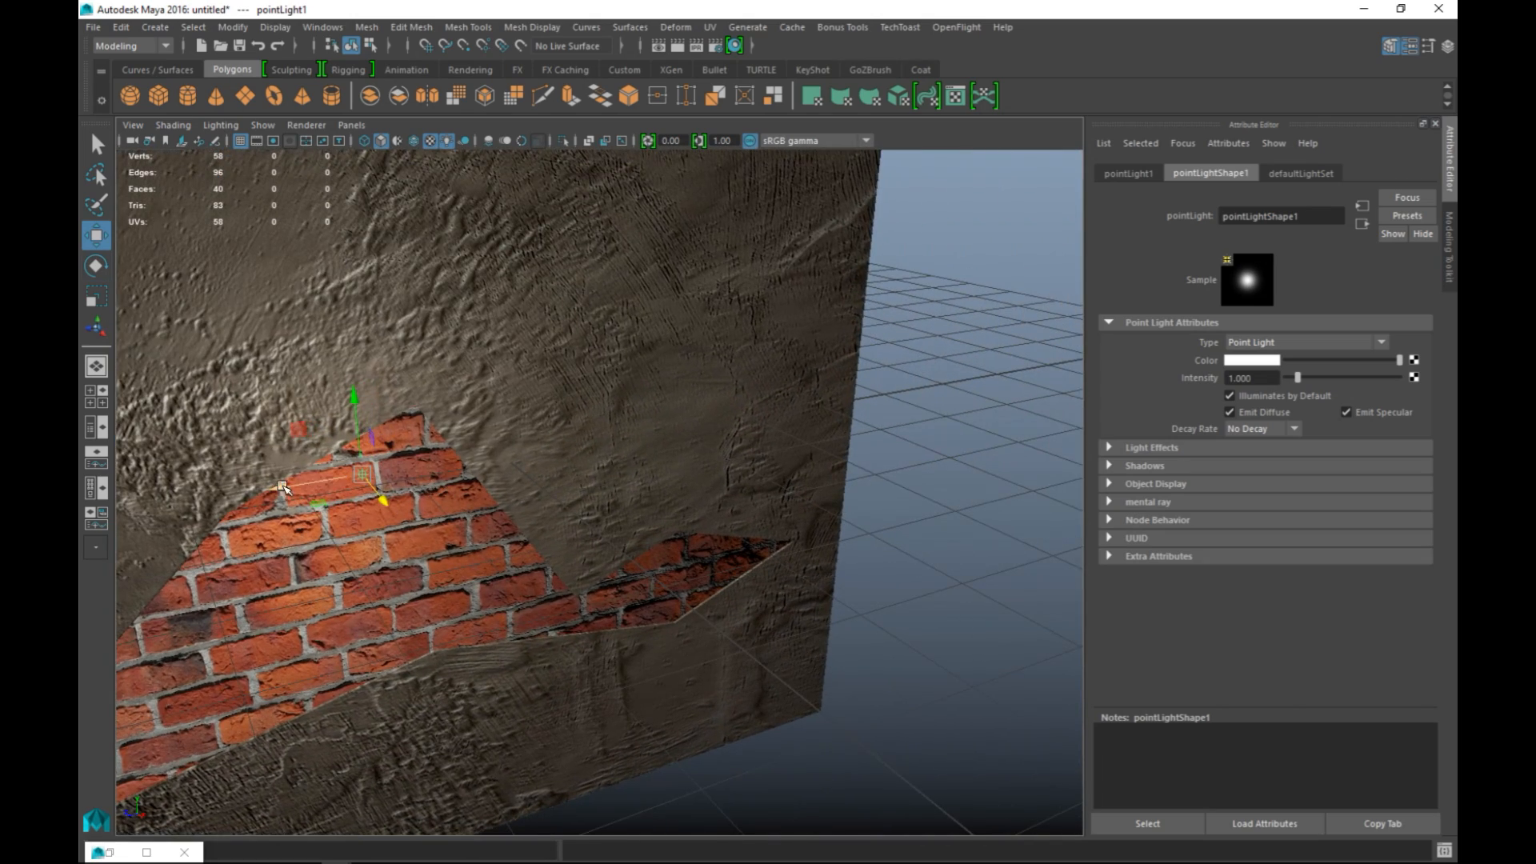
{"action": "left_click_drag", "start_coordinate": [277, 480], "coordinate": [581, 472]}
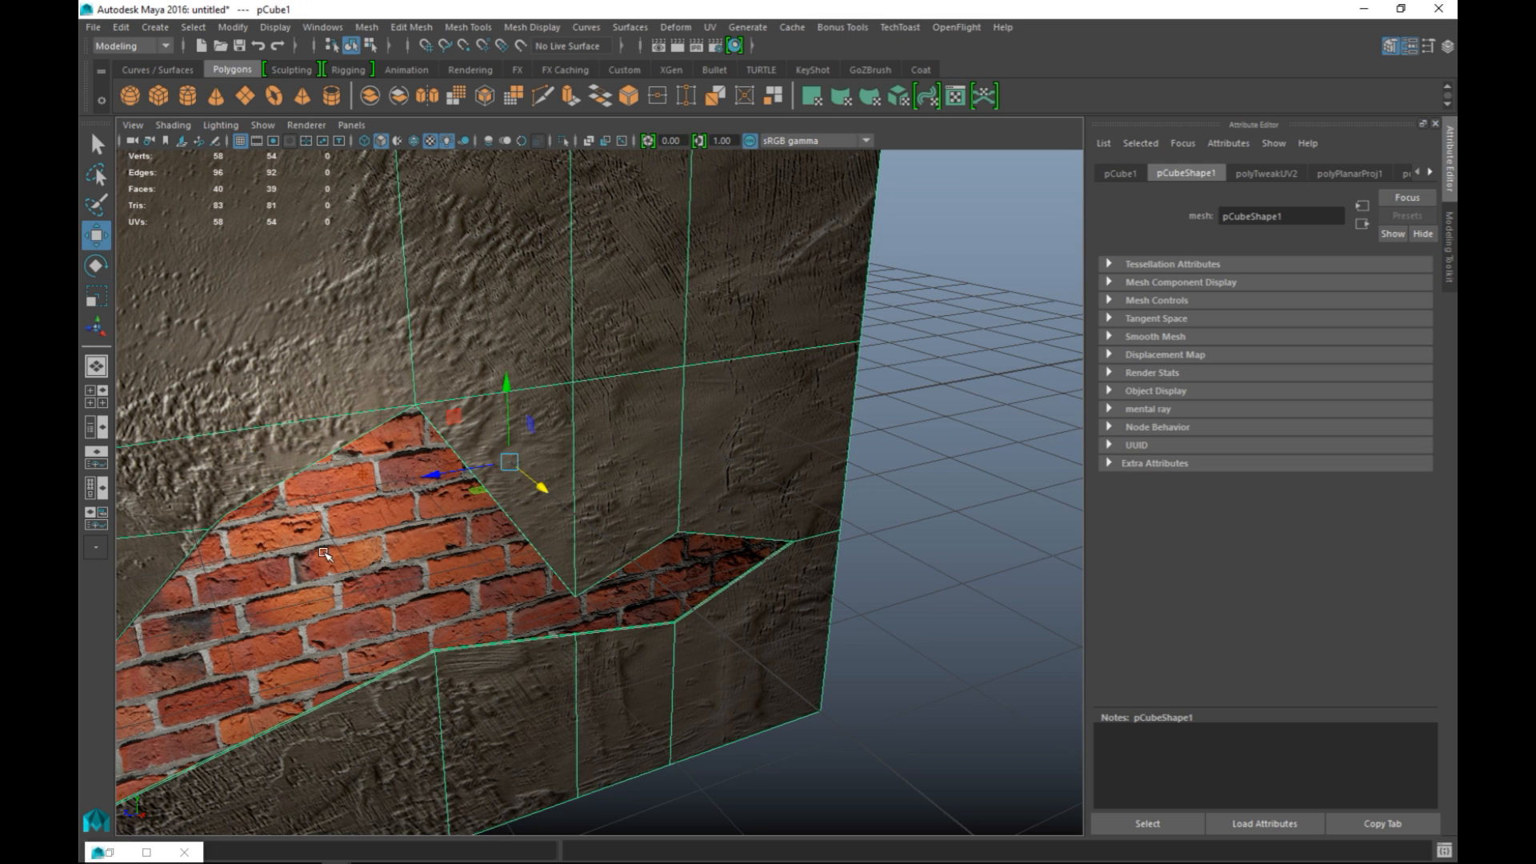
{"action": "key", "text": "ctrl+z"}
{"action": "left_click_drag", "start_coordinate": [362, 474], "coordinate": [382, 498]}
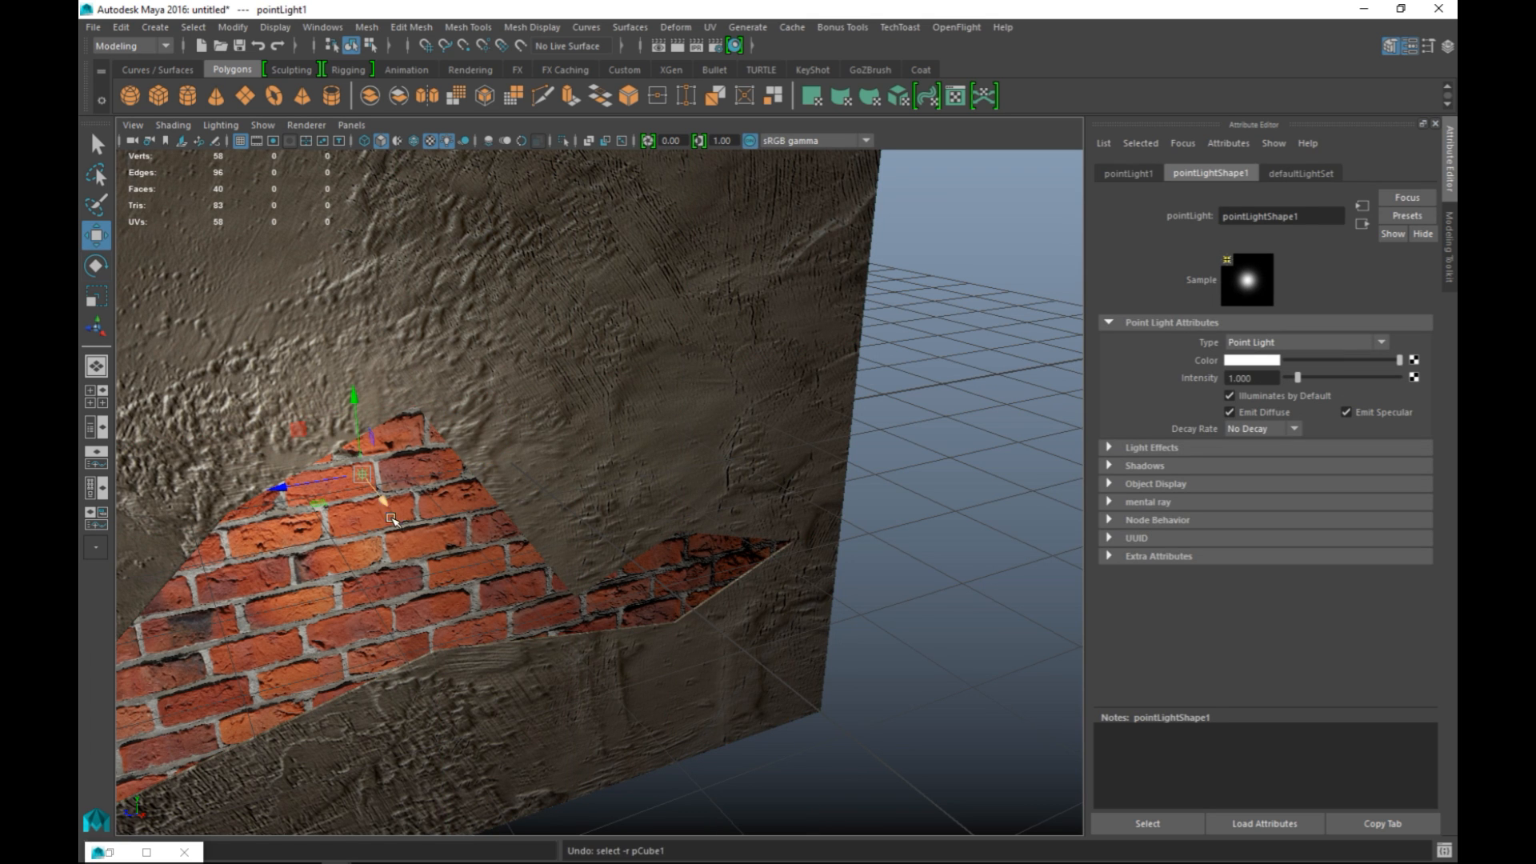
{"action": "left_click_drag", "start_coordinate": [293, 513], "coordinate": [695, 512]}
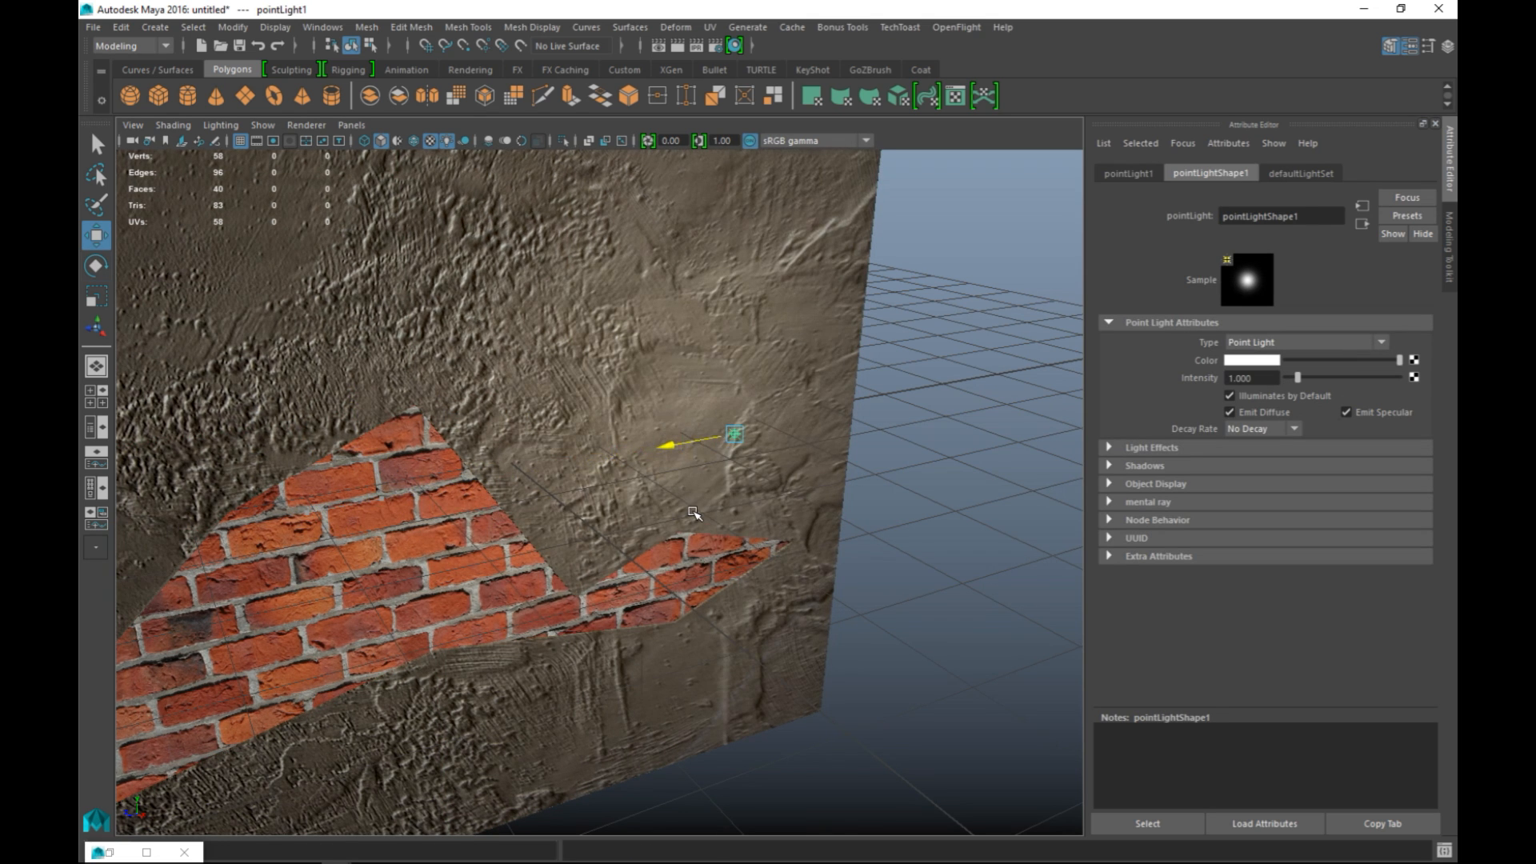
{"action": "left_click_drag", "start_coordinate": [740, 356], "coordinate": [732, 531]}
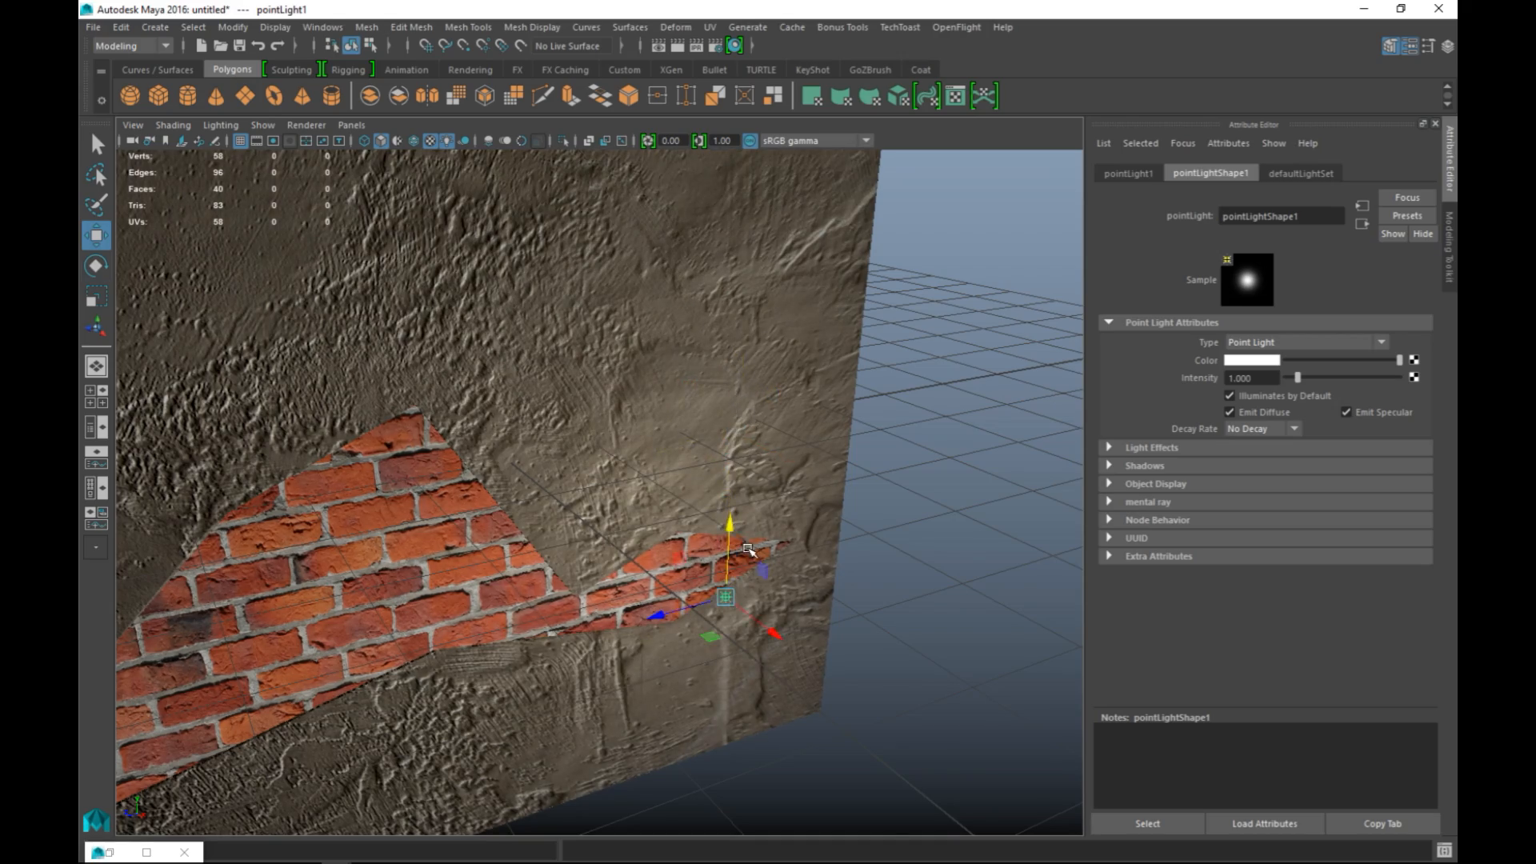
Examine the lit stucco relief and brick crack from several angles and distances.
{"action": "right_click_drag", "start_coordinate": [734, 535], "coordinate": [766, 690], "text": "alt"}
{"action": "left_click_drag", "start_coordinate": [750, 606], "coordinate": [662, 547], "text": "alt"}
{"action": "middle_click_drag", "start_coordinate": [663, 548], "coordinate": [824, 504], "text": "alt"}
{"action": "scroll", "coordinate": [809, 528], "scroll_direction": "down", "scroll_amount": 7}
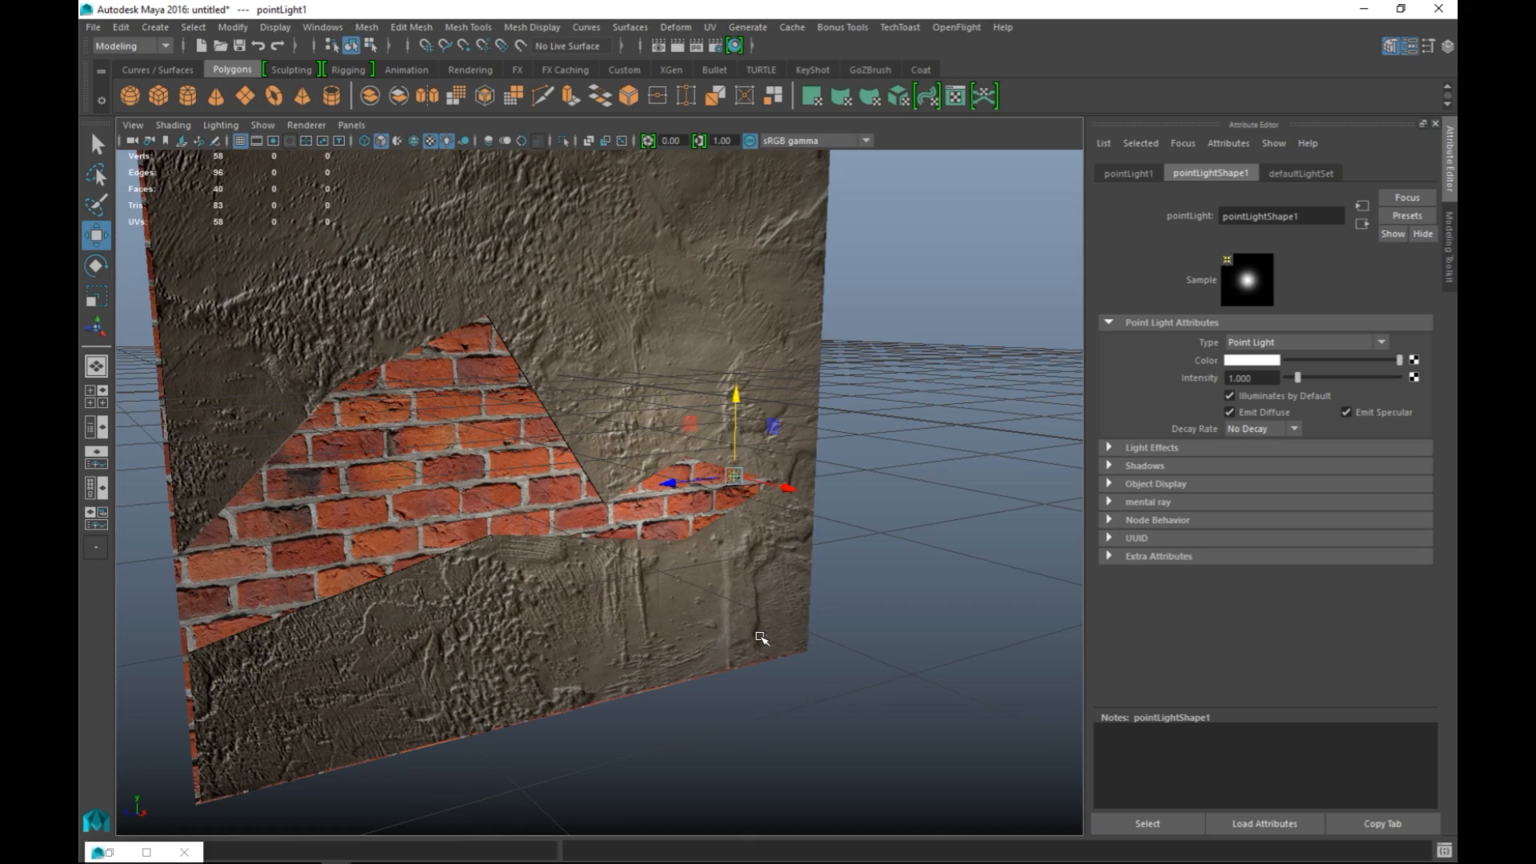
{"action": "scroll", "coordinate": [761, 637], "scroll_direction": "up", "scroll_amount": 2}
{"action": "left_click_drag", "start_coordinate": [806, 518], "coordinate": [930, 644], "text": "alt"}
{"action": "middle_click_drag", "start_coordinate": [926, 658], "coordinate": [872, 629], "text": "alt"}
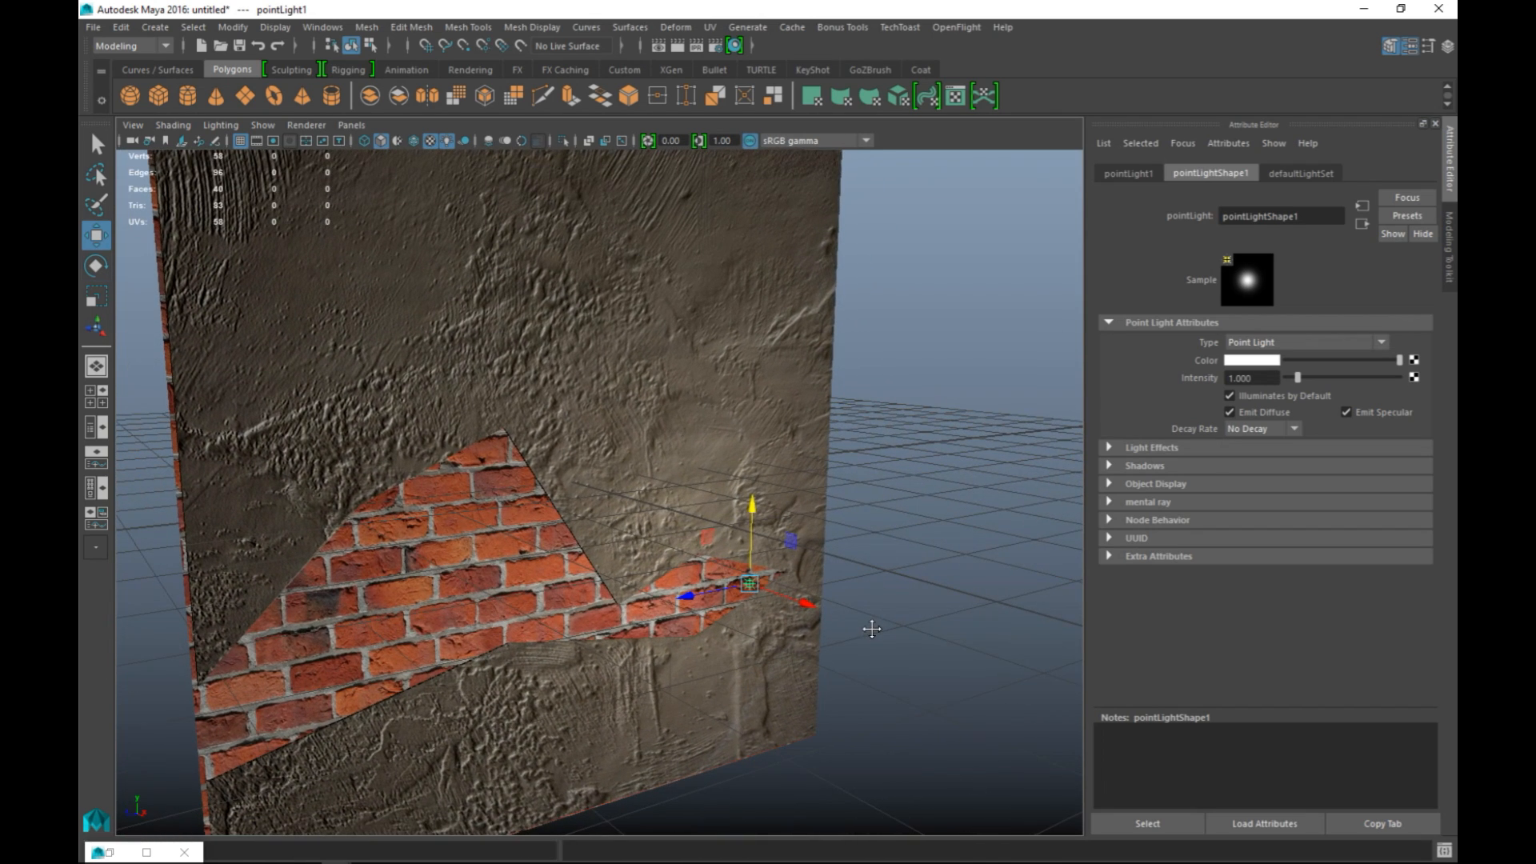